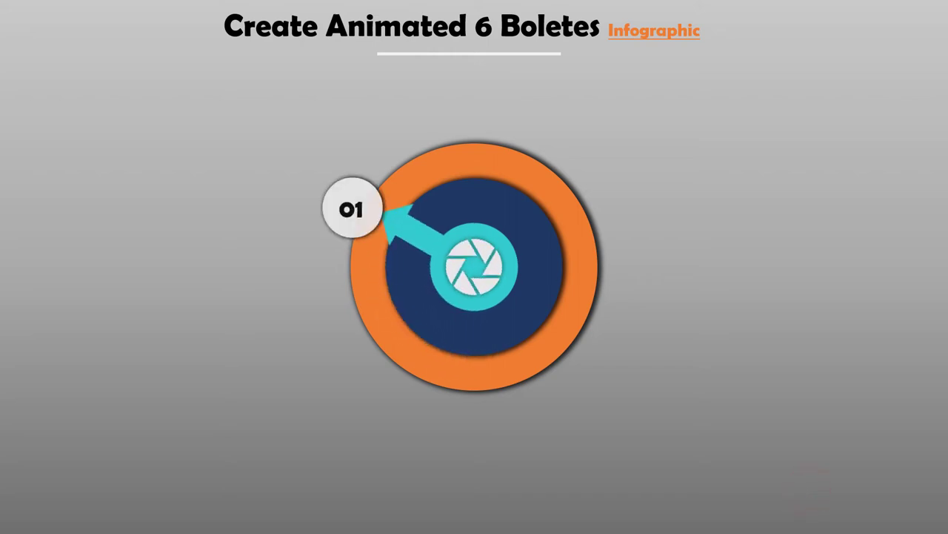
Play through the slide show animation, revealing numbered subtitle pills 01 through 06 around the ring.
{"action": "left_click", "coordinate": [808, 489]}
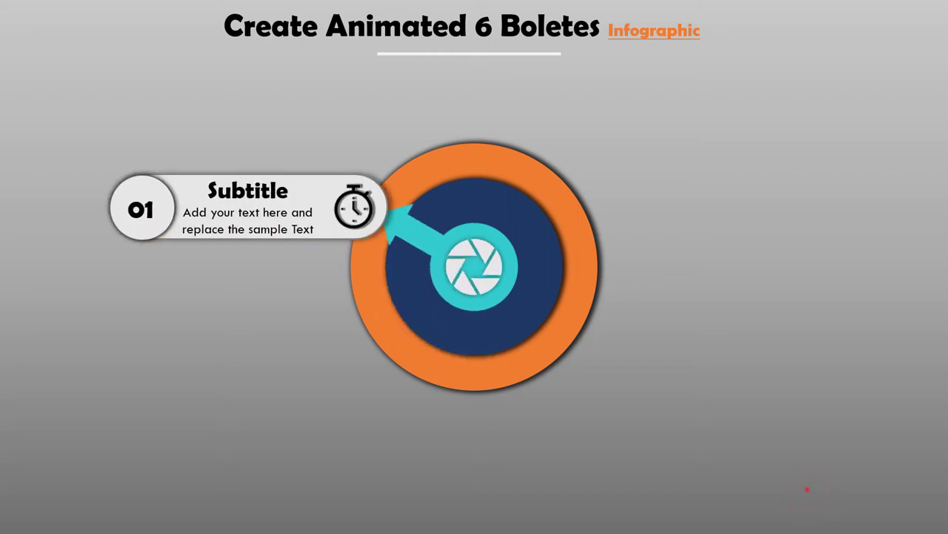
{"action": "left_click", "coordinate": [808, 489]}
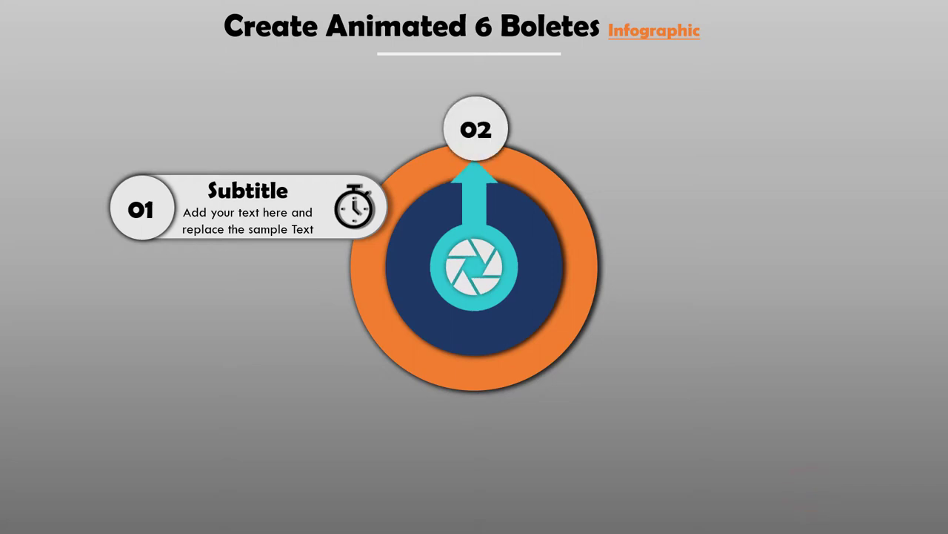
{"action": "left_click", "coordinate": [807, 489]}
{"action": "left_click", "coordinate": [808, 489]}
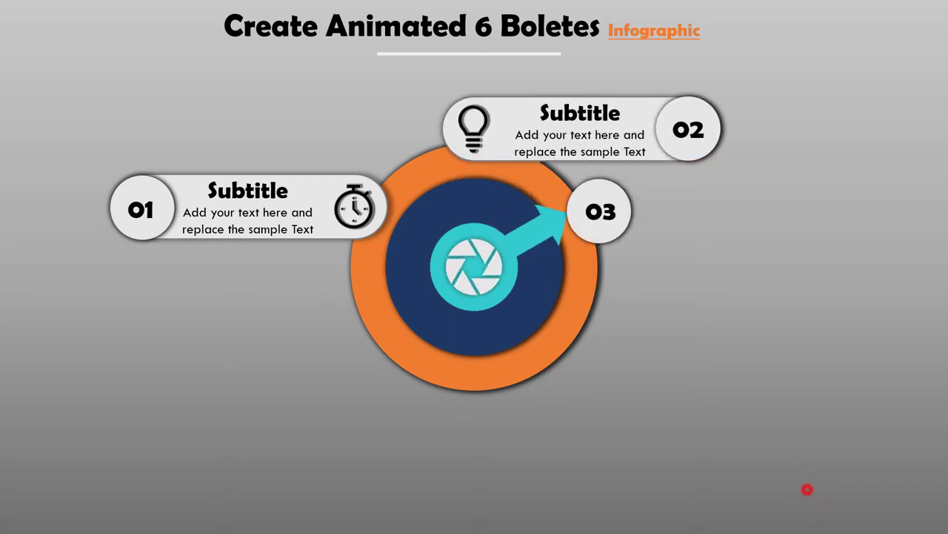
{"action": "left_click", "coordinate": [807, 490]}
{"action": "left_click", "coordinate": [806, 489]}
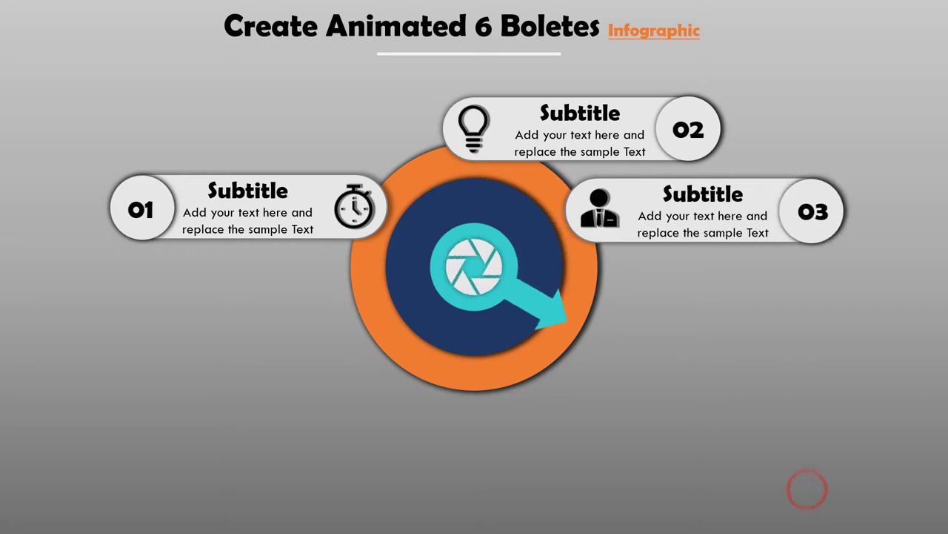
{"action": "left_click", "coordinate": [807, 489]}
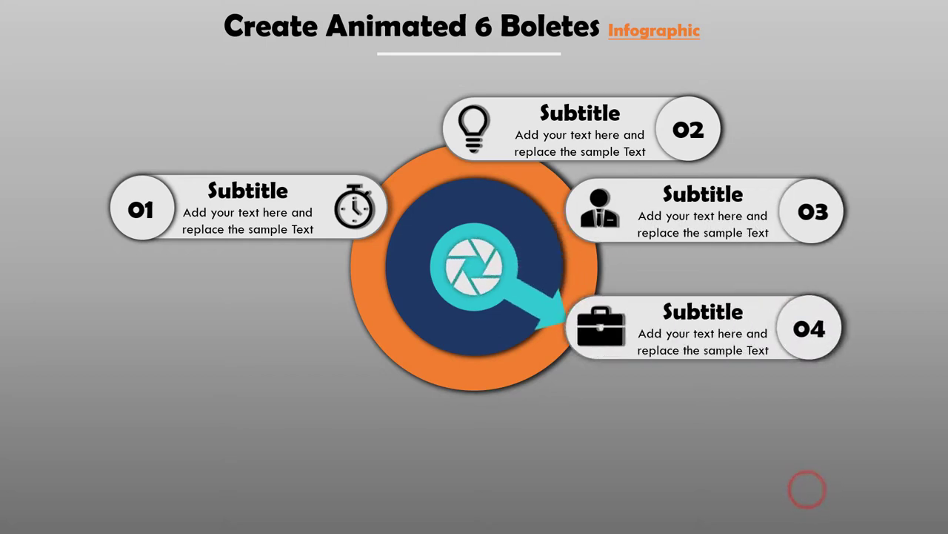
{"action": "left_click", "coordinate": [808, 489]}
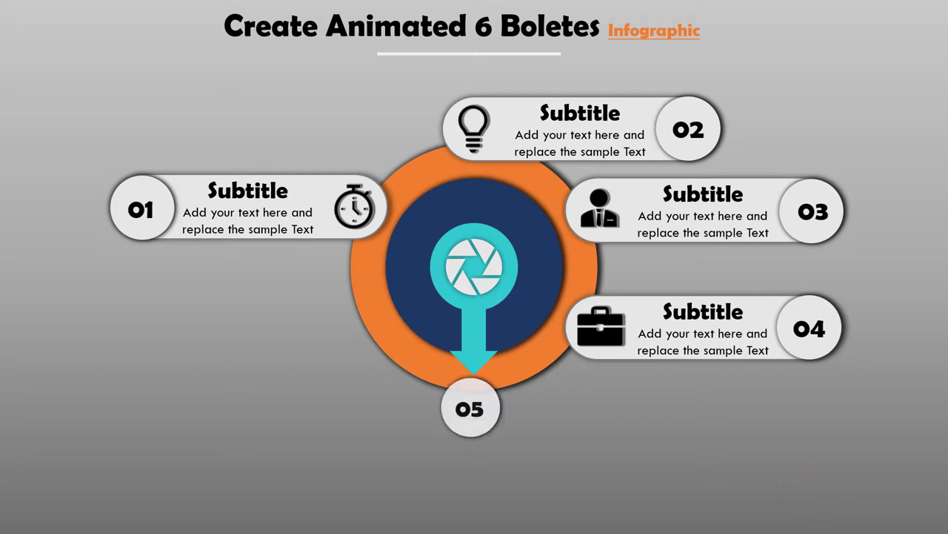
{"action": "left_click", "coordinate": [807, 489]}
{"action": "left_click", "coordinate": [807, 489]}
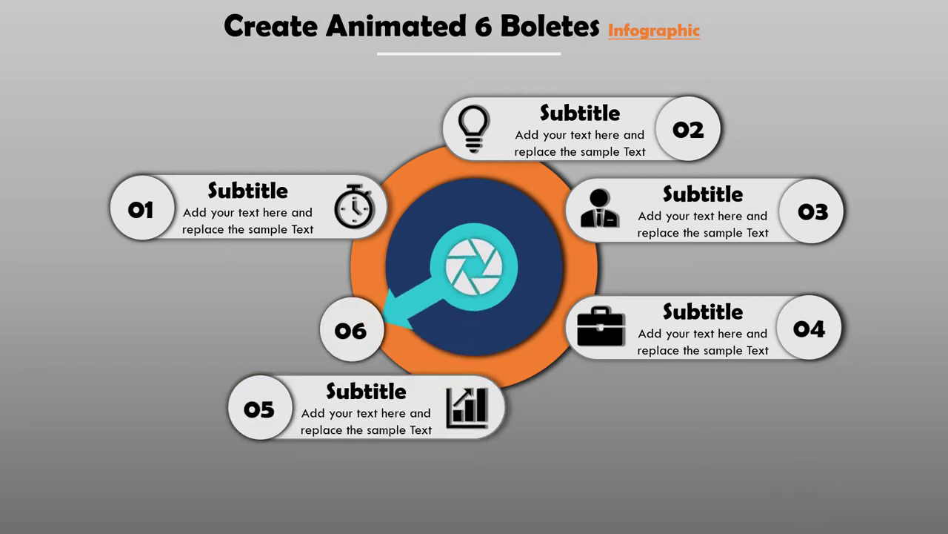
{"action": "left_click", "coordinate": [808, 489]}
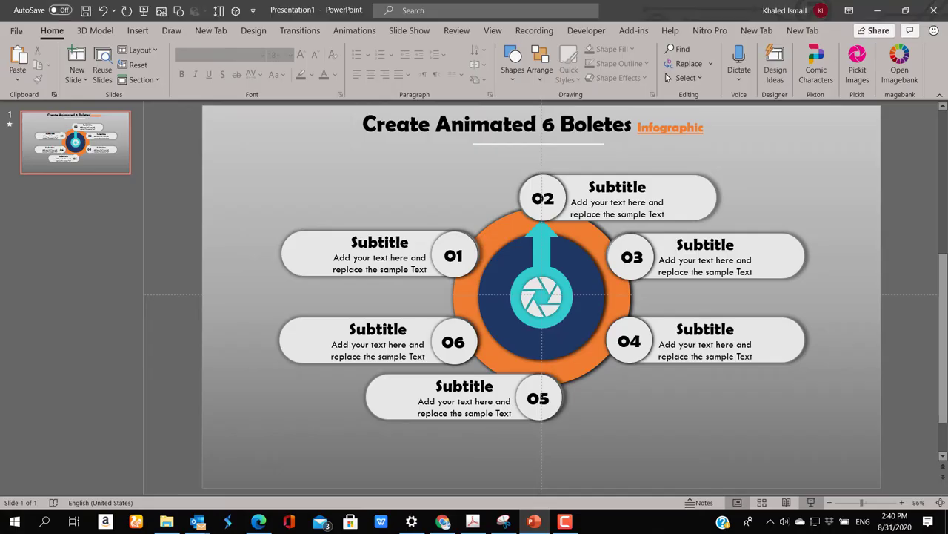
Insert a new second slide and delete its title and text placeholders.
{"action": "right_click", "coordinate": [117, 222]}
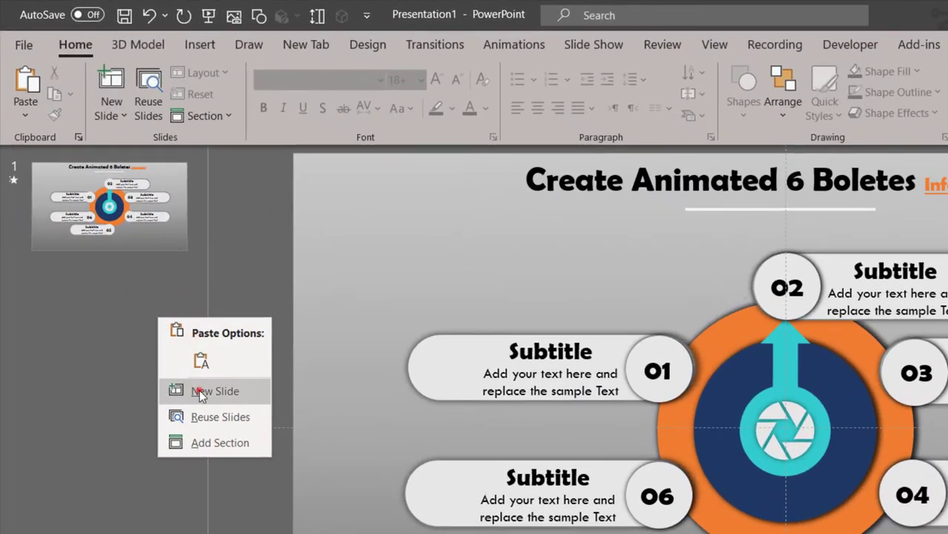
{"action": "left_click", "coordinate": [200, 393]}
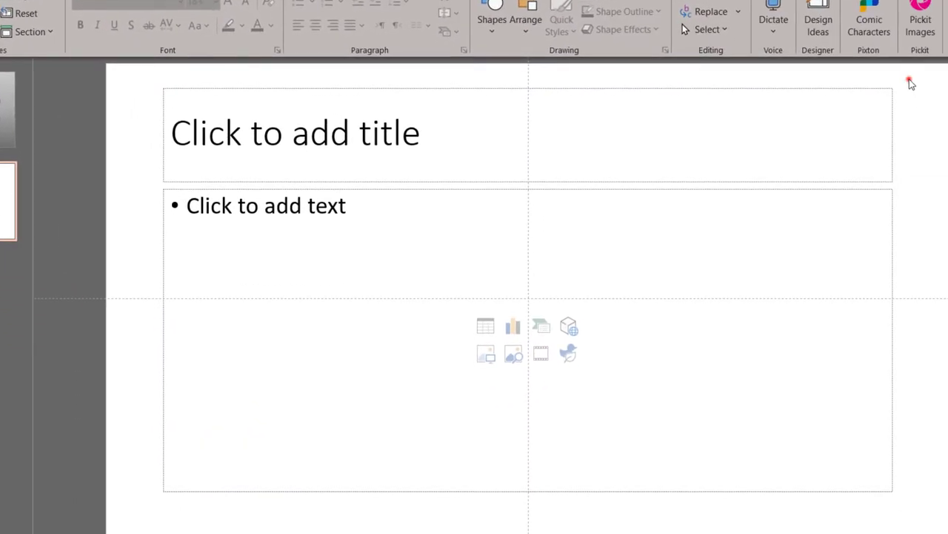
{"action": "left_click_drag", "start_coordinate": [910, 83], "coordinate": [128, 519]}
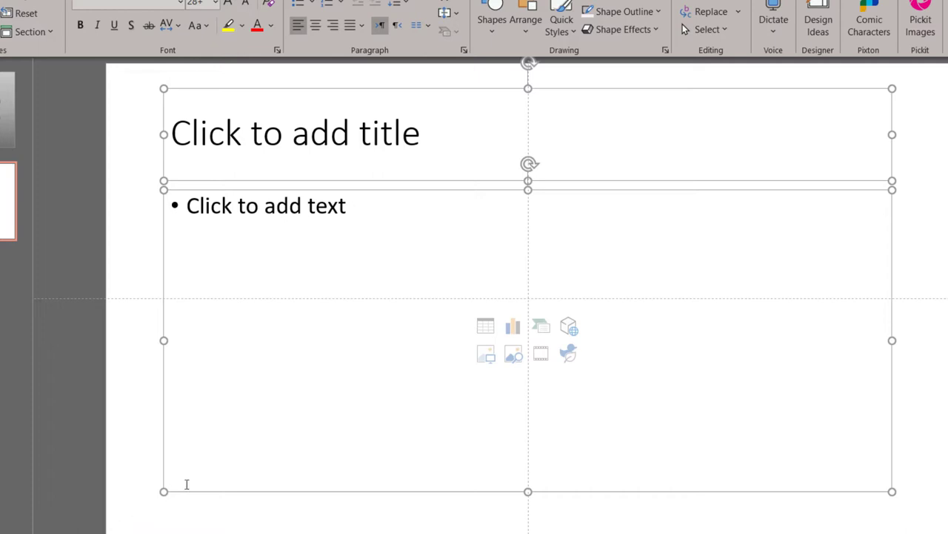
{"action": "key", "text": "Delete"}
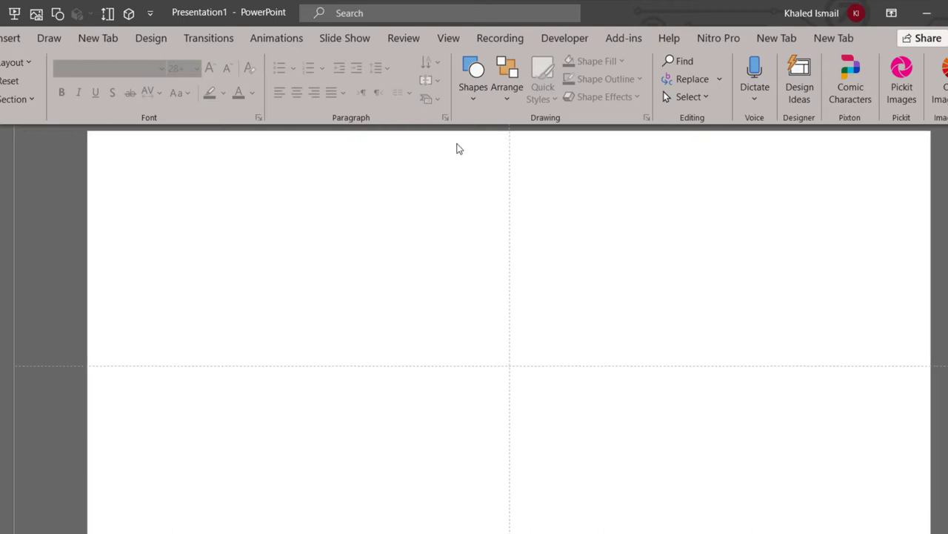
{"action": "left_click", "coordinate": [472, 103]}
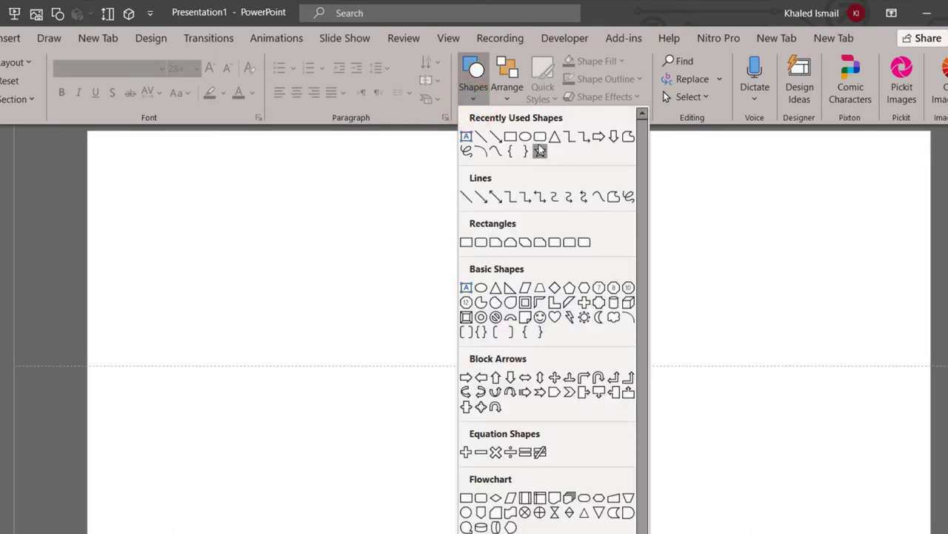
Draw a 3.76-inch circle and centre it horizontally and vertically on the slide.
{"action": "left_click", "coordinate": [540, 151]}
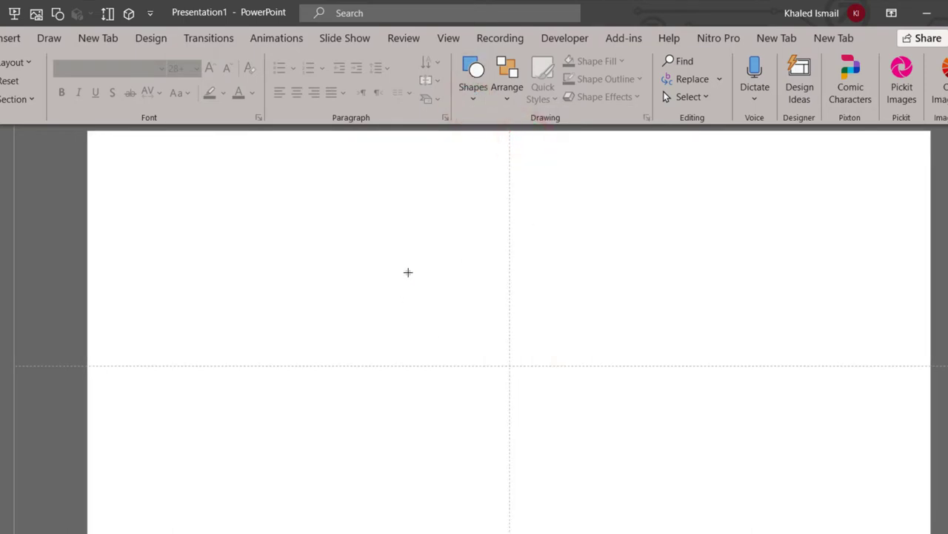
{"action": "left_click_drag", "start_coordinate": [408, 272], "coordinate": [645, 434]}
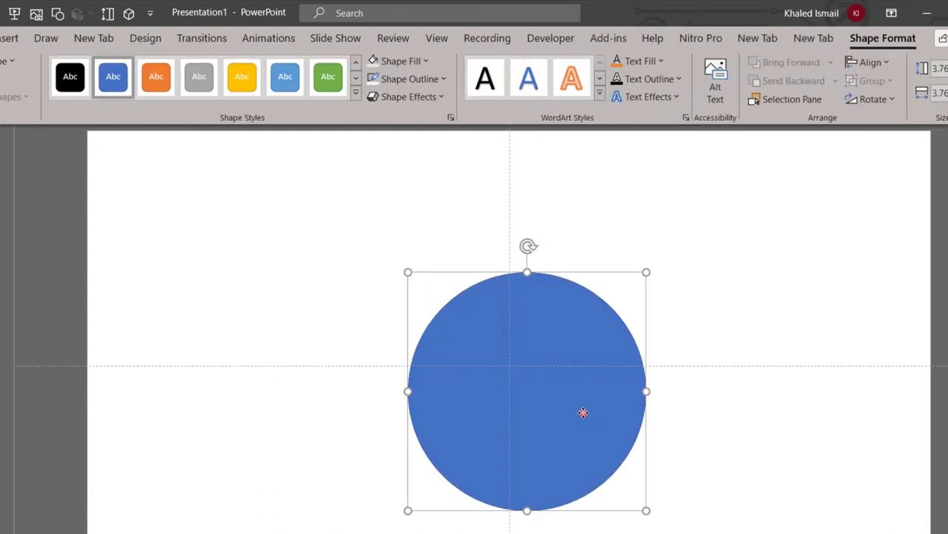
{"action": "left_click_drag", "start_coordinate": [583, 414], "coordinate": [556, 395]}
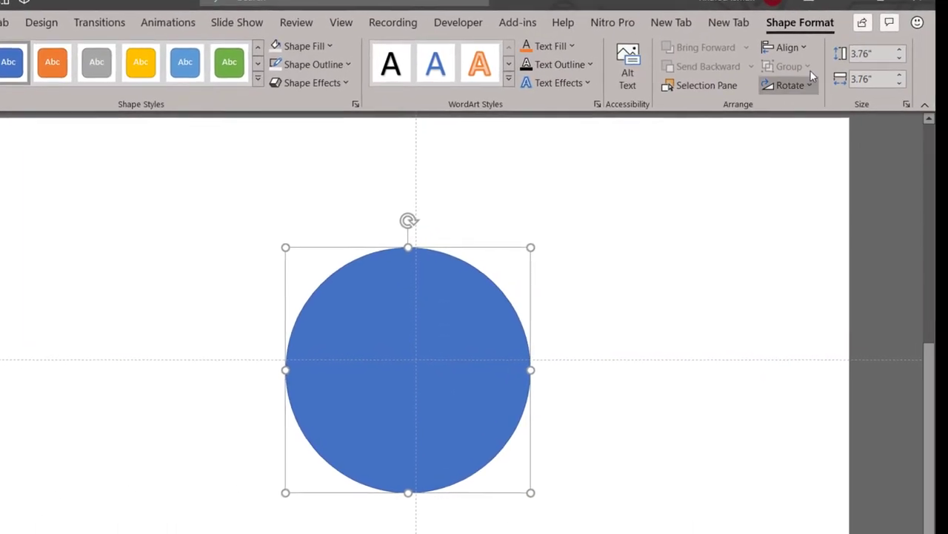
{"action": "left_click", "coordinate": [792, 47]}
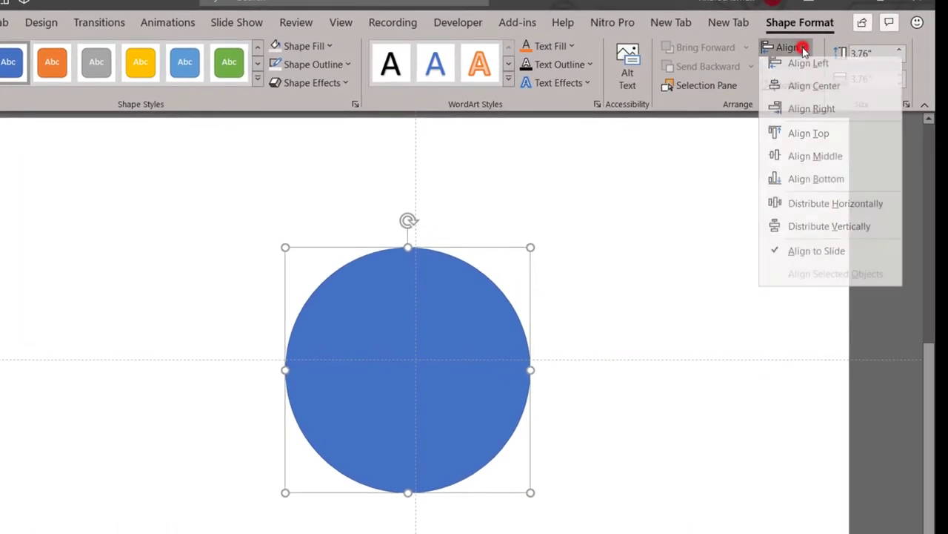
{"action": "left_click", "coordinate": [834, 94]}
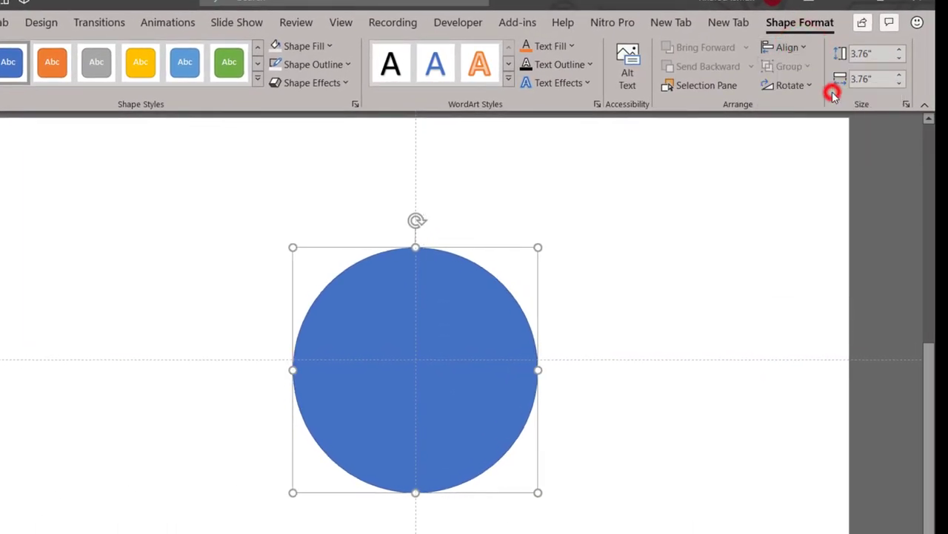
{"action": "left_click", "coordinate": [791, 47]}
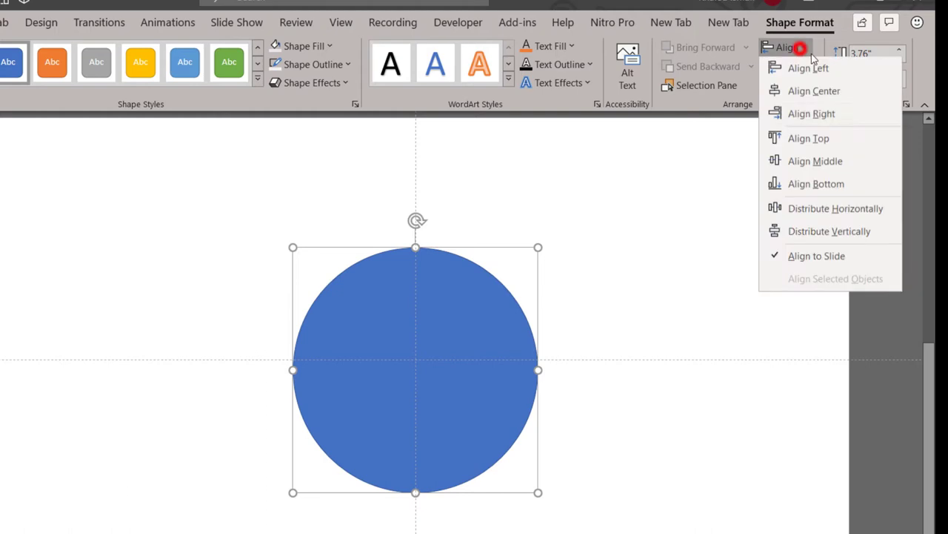
{"action": "left_click", "coordinate": [831, 163]}
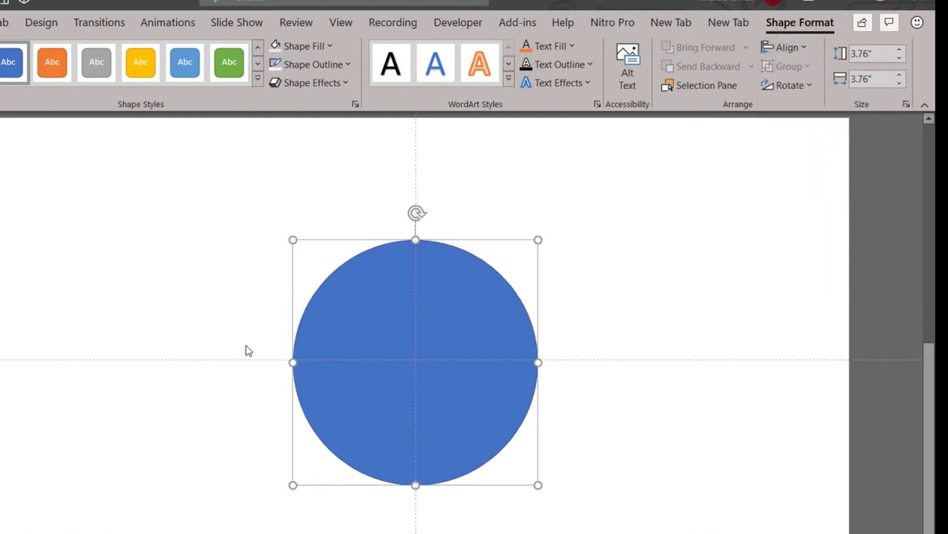
Remove the circle's outline, fill it orange, and duplicate it with Ctrl+D.
{"action": "left_click", "coordinate": [316, 66]}
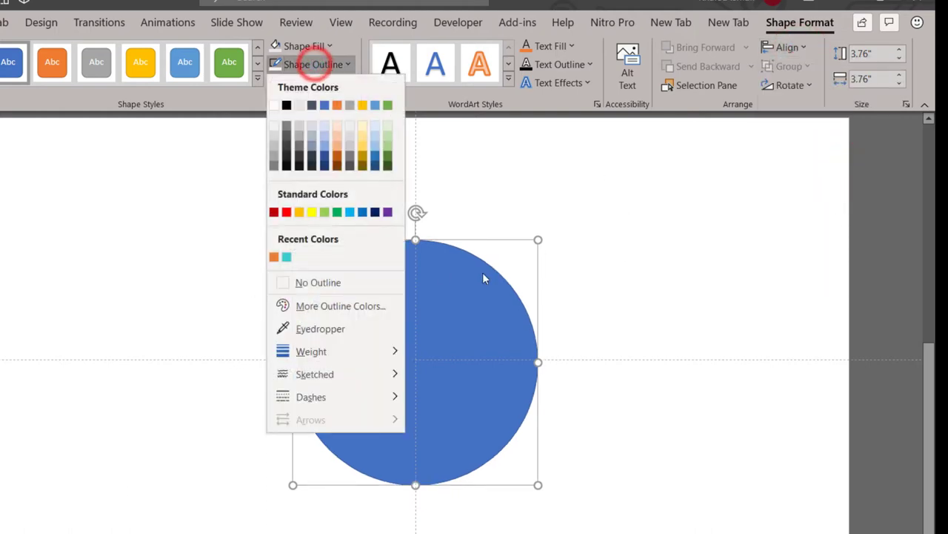
{"action": "left_click", "coordinate": [349, 276]}
{"action": "left_click", "coordinate": [305, 49]}
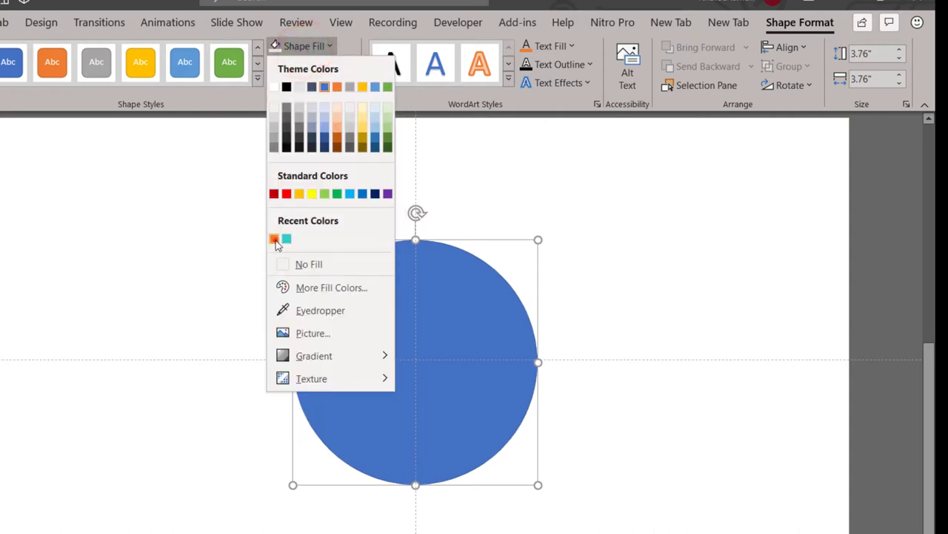
{"action": "left_click", "coordinate": [274, 239]}
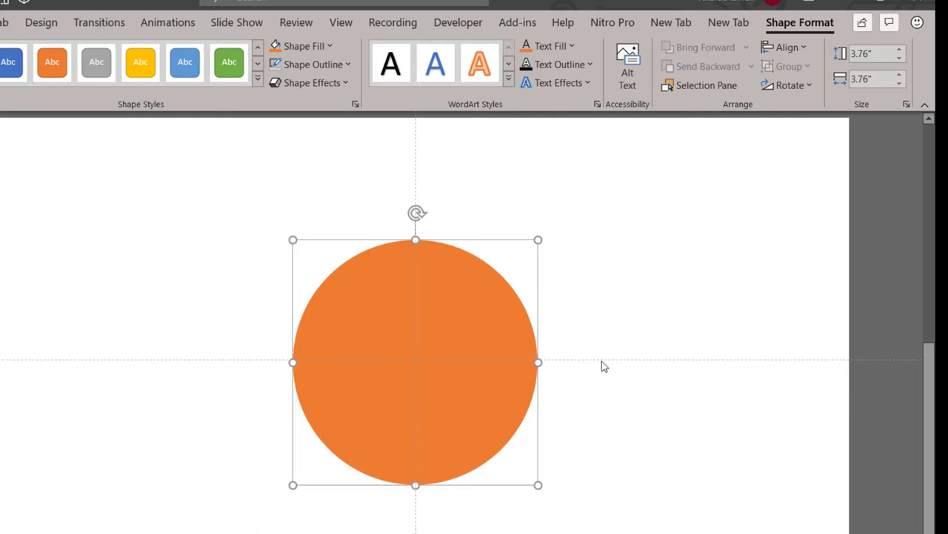
{"action": "key", "text": "ctrl+d"}
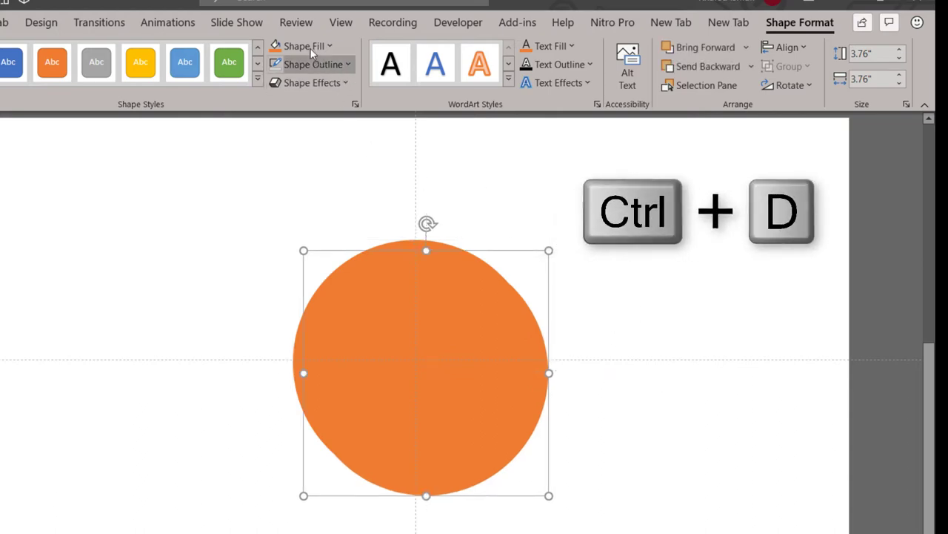
Fill the copy dark navy and shrink it to 2.77 inches inside the orange circle.
{"action": "left_click", "coordinate": [312, 49]}
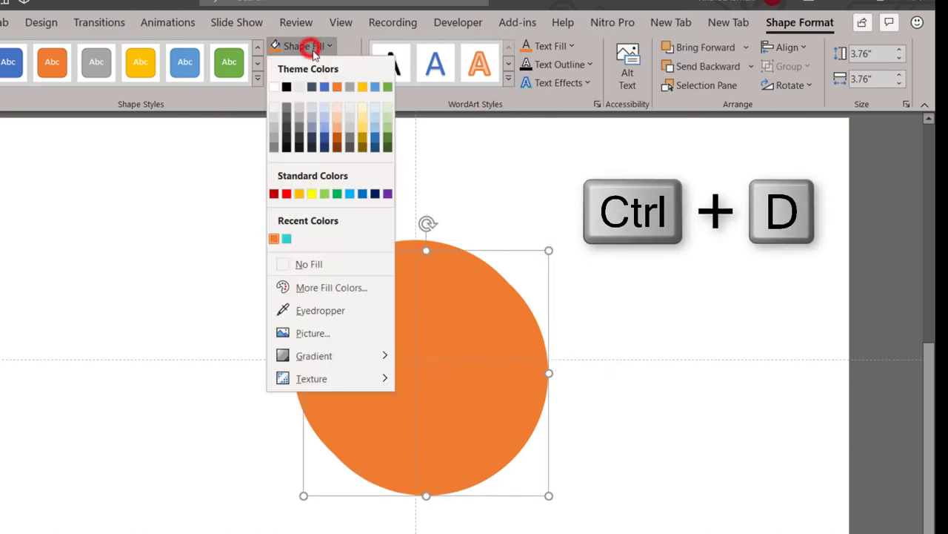
{"action": "left_click", "coordinate": [376, 194]}
{"action": "left_click_drag", "start_coordinate": [480, 398], "coordinate": [467, 388]}
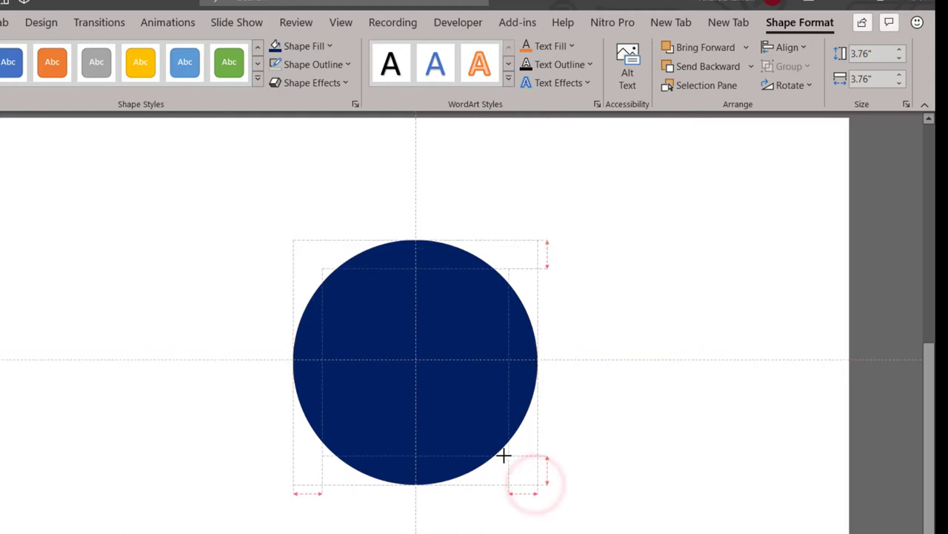
{"action": "left_click_drag", "start_coordinate": [535, 483], "coordinate": [503, 452]}
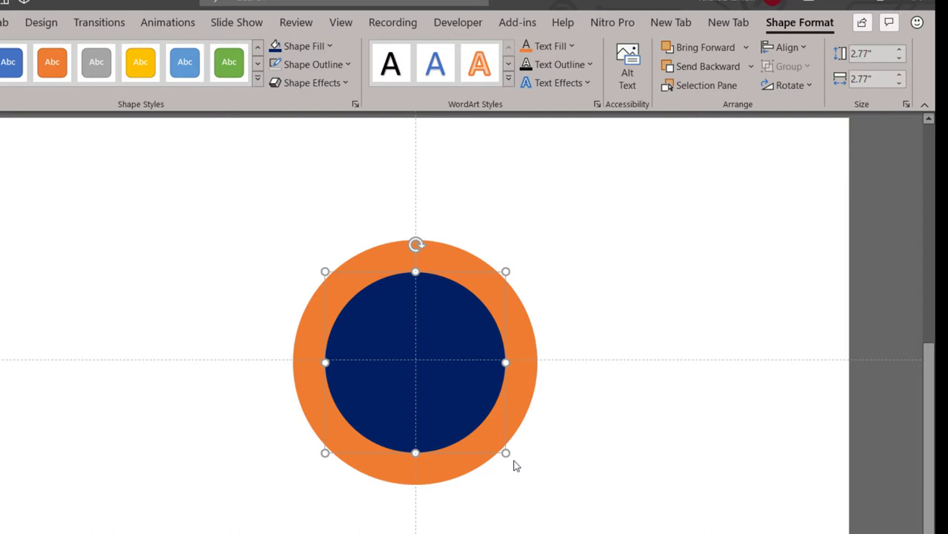
{"action": "left_click", "coordinate": [635, 475]}
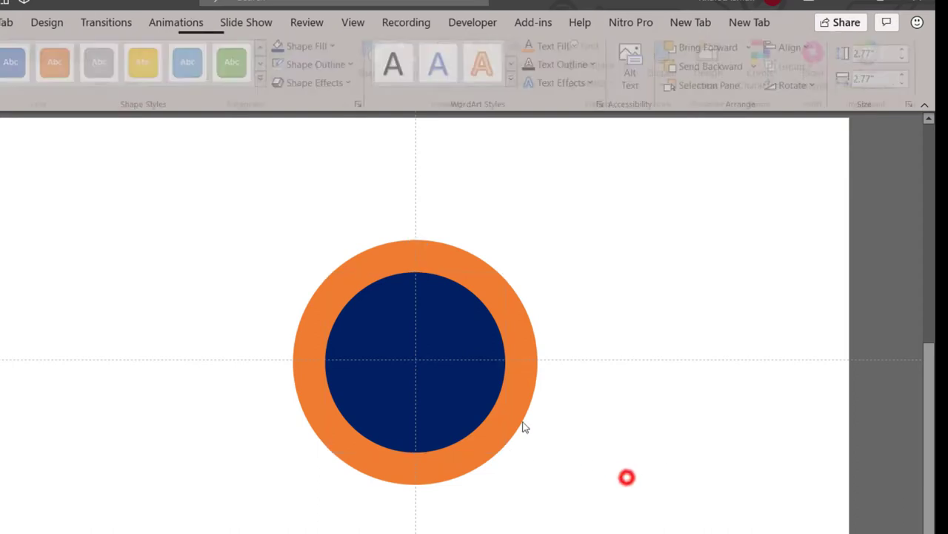
{"action": "left_click", "coordinate": [473, 386]}
Duplicate the navy circle, fill it light grey, and shrink it to about 1.64 inches centred inside.
{"action": "key", "text": "ctrl+d"}
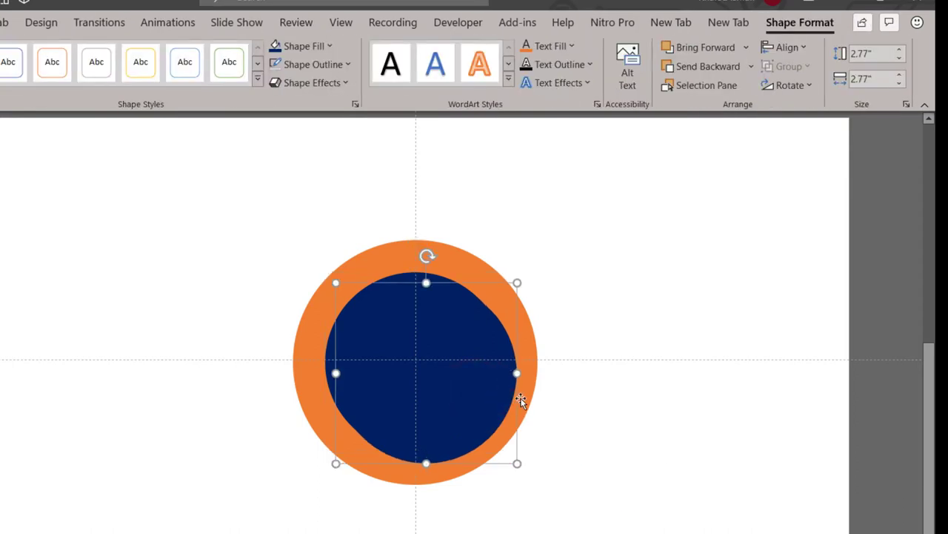
{"action": "left_click", "coordinate": [302, 46]}
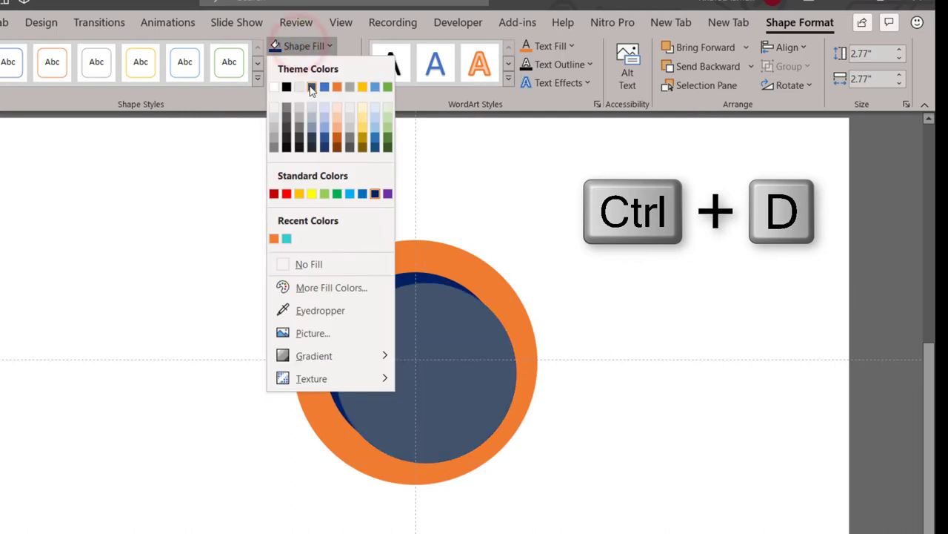
{"action": "left_click", "coordinate": [298, 108]}
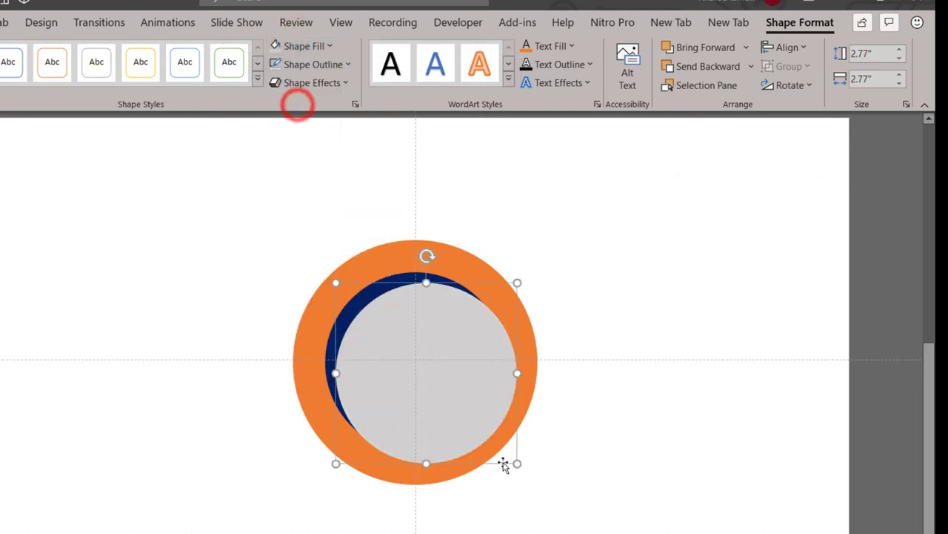
{"action": "left_click_drag", "start_coordinate": [460, 410], "coordinate": [452, 401]}
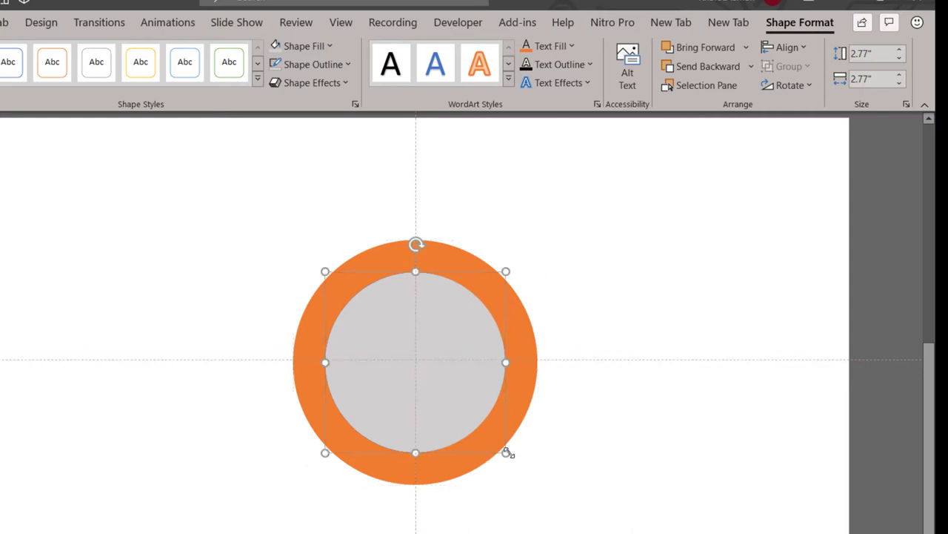
{"action": "left_click_drag", "start_coordinate": [506, 452], "coordinate": [474, 420]}
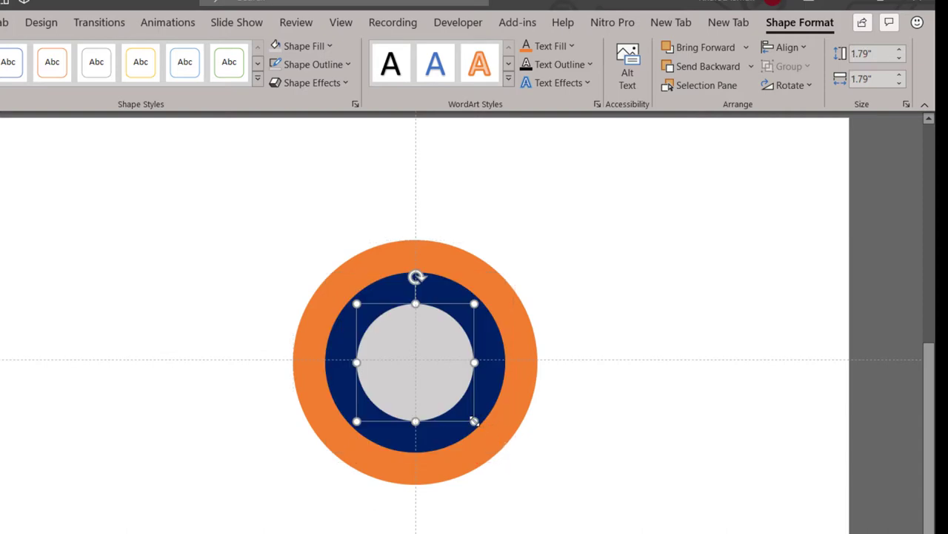
{"action": "left_click_drag", "start_coordinate": [474, 421], "coordinate": [470, 416]}
Select the grey, navy and orange circles together.
{"action": "left_click", "coordinate": [541, 456]}
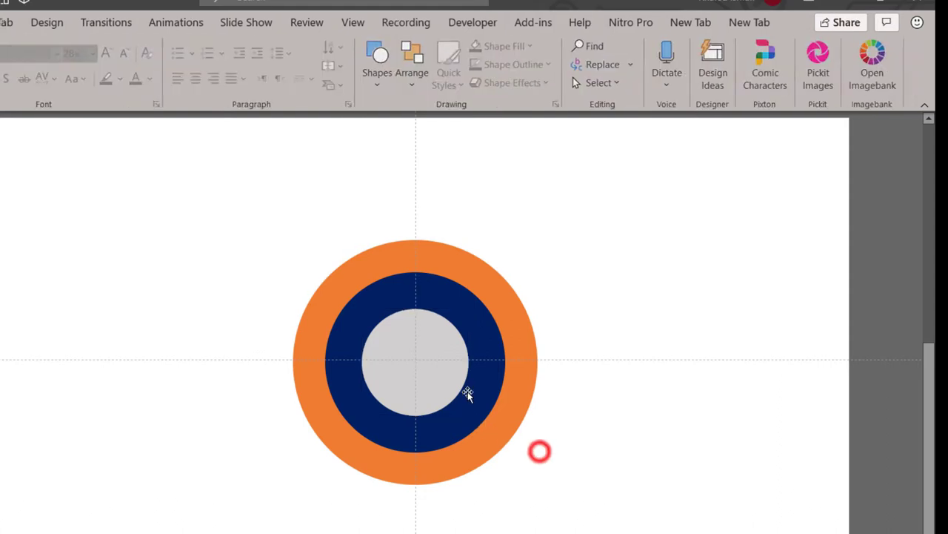
{"action": "left_click", "coordinate": [445, 392]}
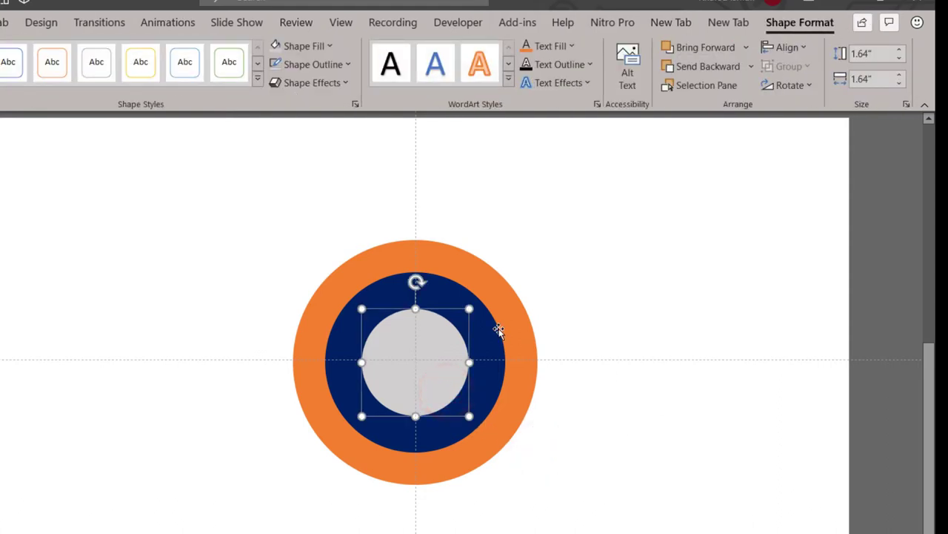
{"action": "left_click", "coordinate": [493, 326], "text": "shift"}
{"action": "left_click", "coordinate": [516, 322], "text": "shift"}
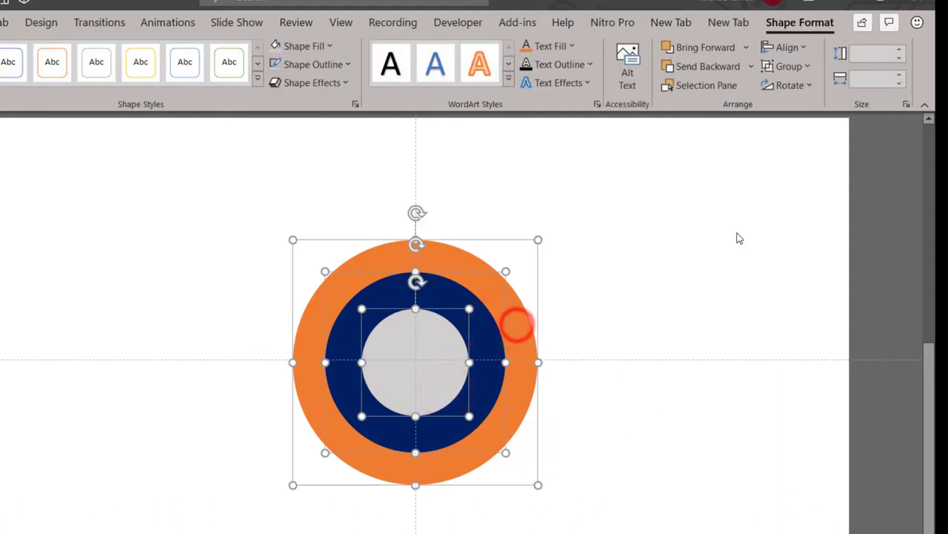
{"action": "left_click", "coordinate": [788, 47]}
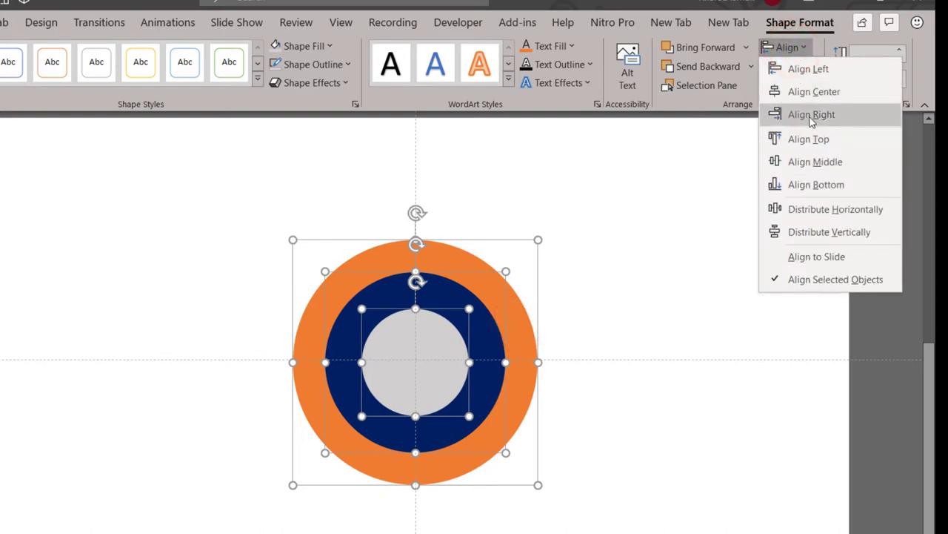
{"action": "left_click", "coordinate": [810, 95]}
{"action": "left_click", "coordinate": [804, 48]}
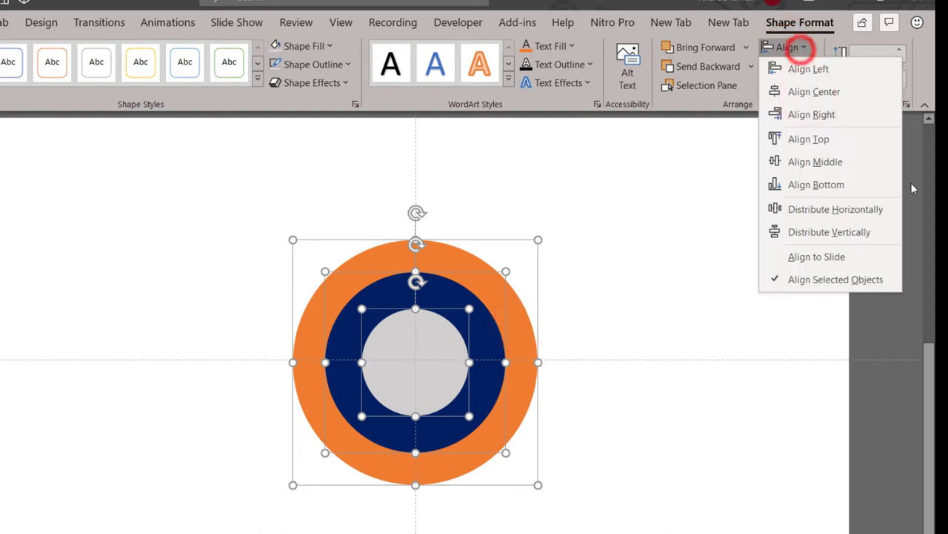
{"action": "left_click", "coordinate": [839, 163]}
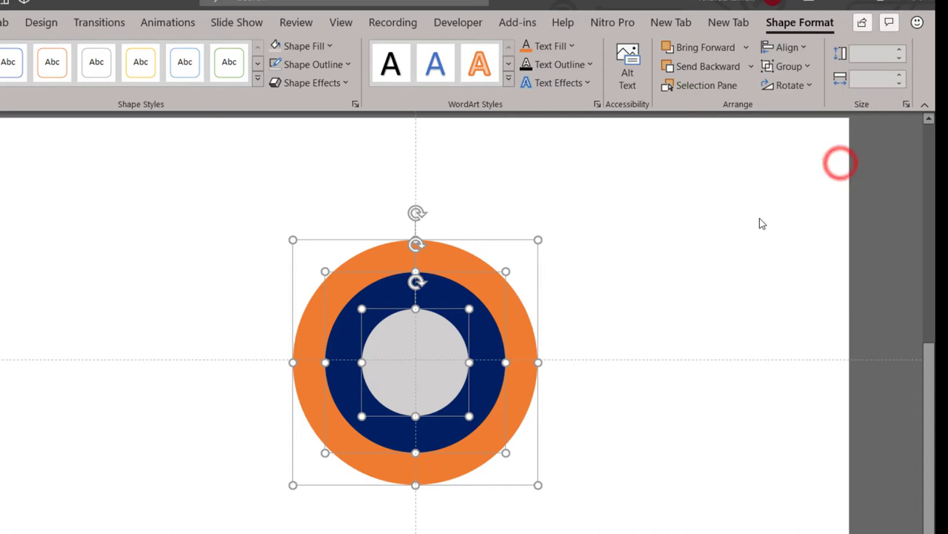
Give the three circles an outer shadow with 2 pt distance and 50% transparency.
{"action": "left_click", "coordinate": [355, 106]}
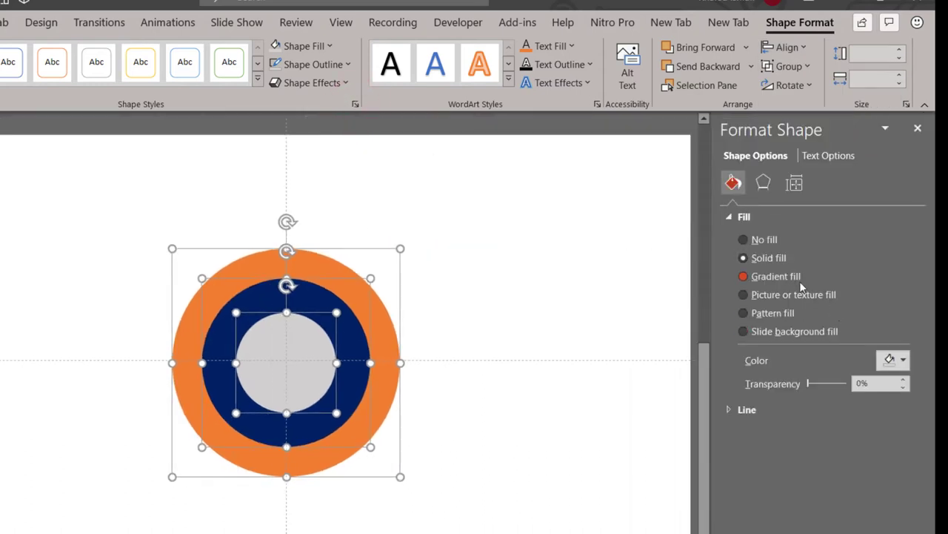
{"action": "left_click", "coordinate": [763, 183]}
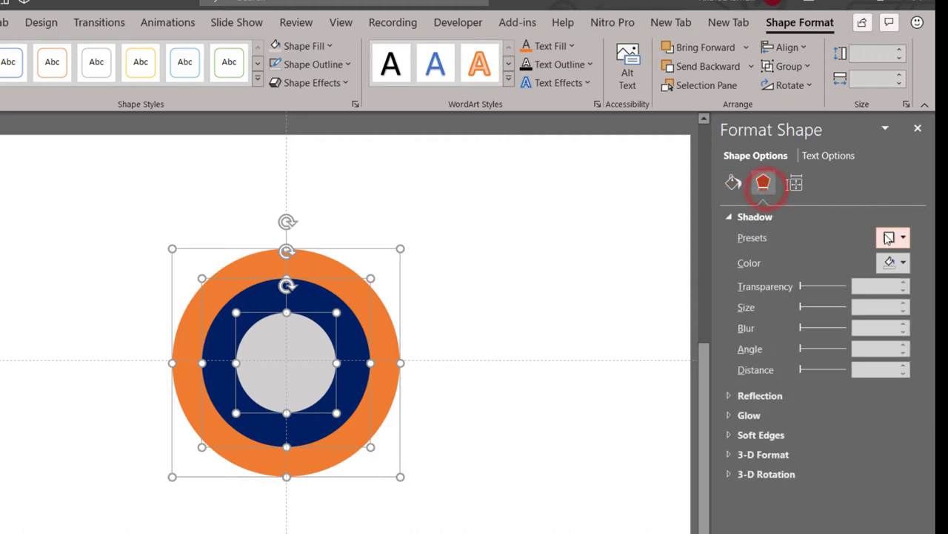
{"action": "left_click", "coordinate": [891, 236]}
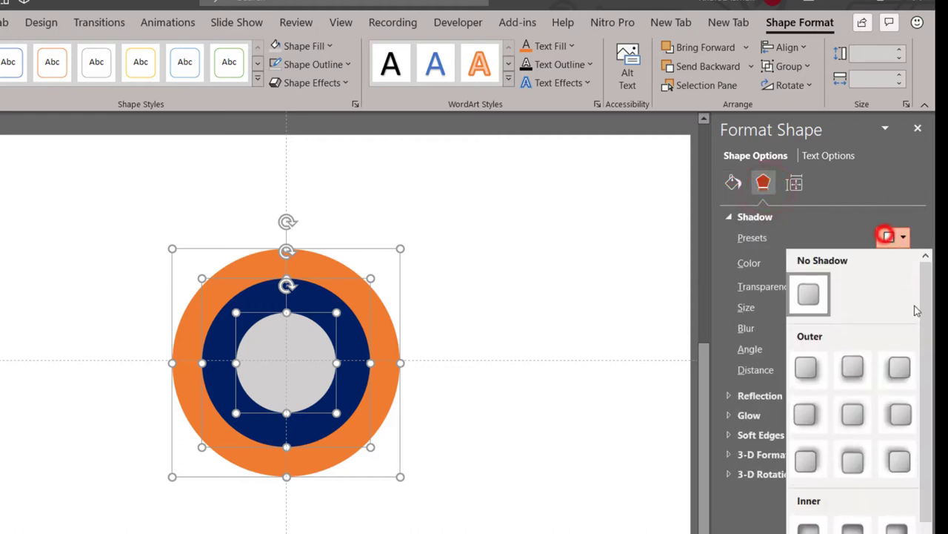
{"action": "left_click", "coordinate": [856, 427]}
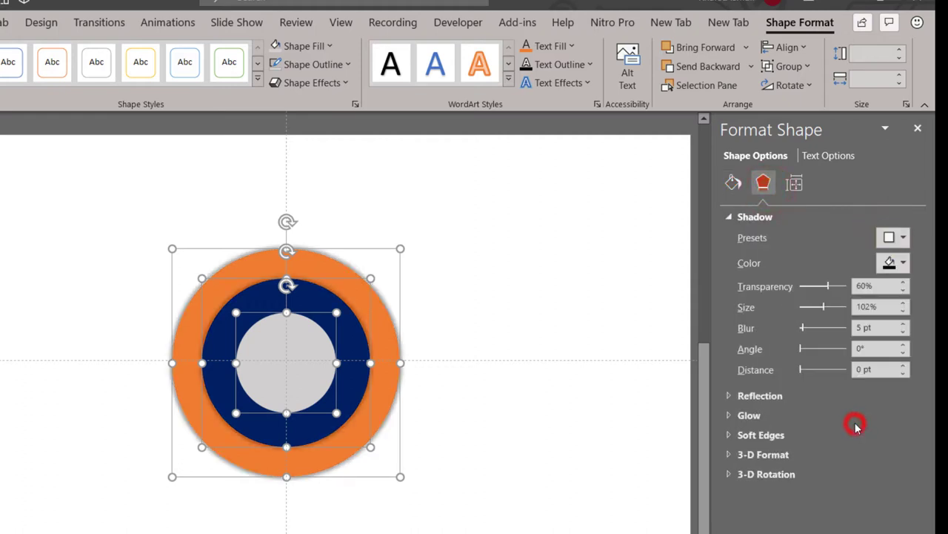
{"action": "left_click", "coordinate": [903, 366]}
{"action": "left_click", "coordinate": [903, 366]}
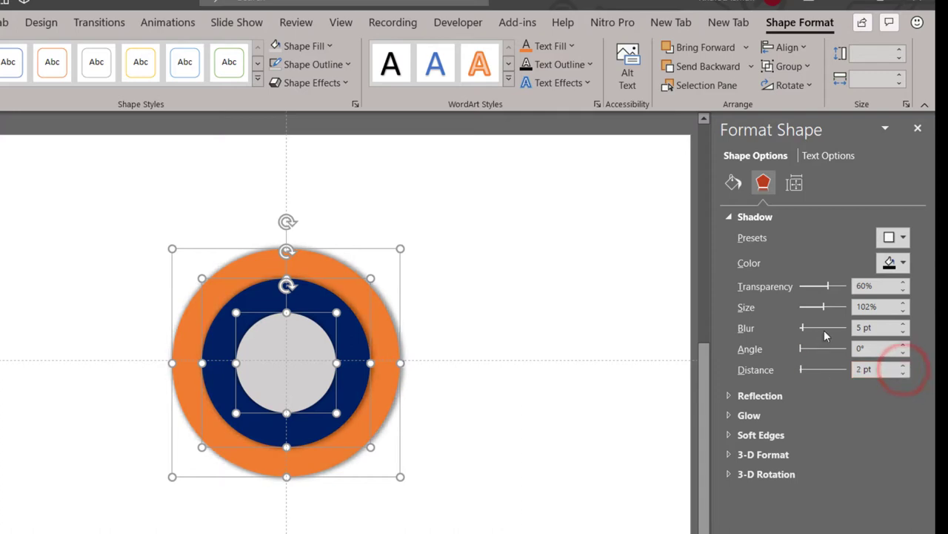
{"action": "left_click", "coordinate": [902, 293]}
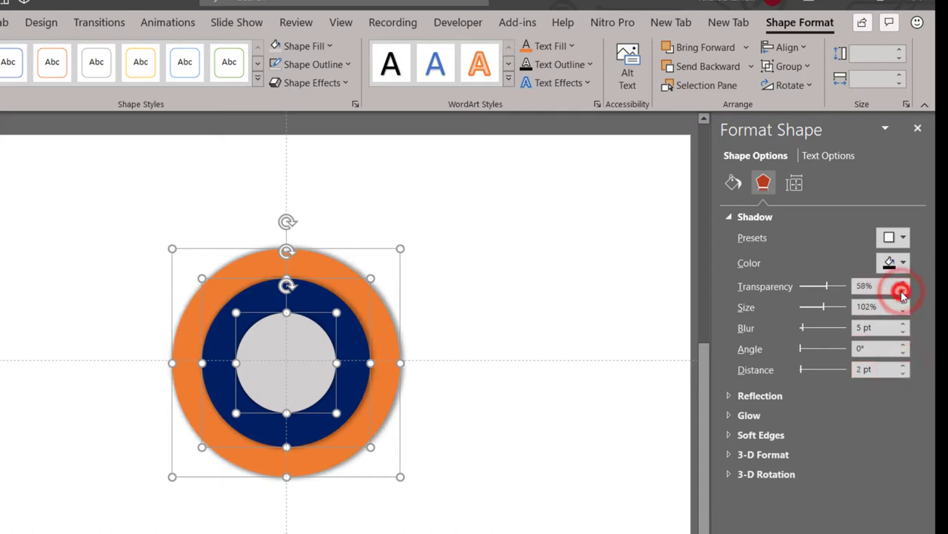
{"action": "left_click", "coordinate": [903, 293]}
{"action": "left_click", "coordinate": [903, 293]}
{"action": "left_click", "coordinate": [903, 293]}
{"action": "left_click", "coordinate": [903, 293]}
{"action": "left_click", "coordinate": [902, 294]}
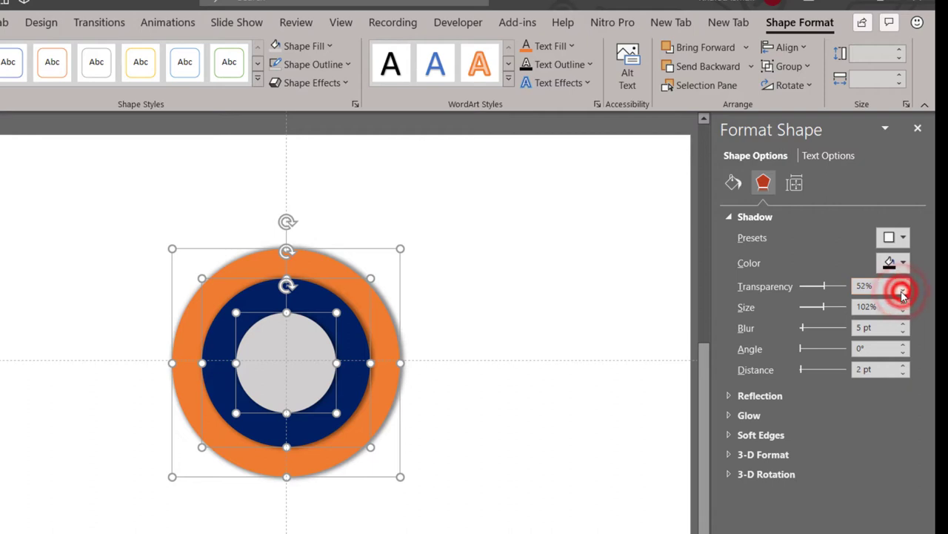
{"action": "left_click", "coordinate": [903, 293]}
{"action": "left_click", "coordinate": [903, 293]}
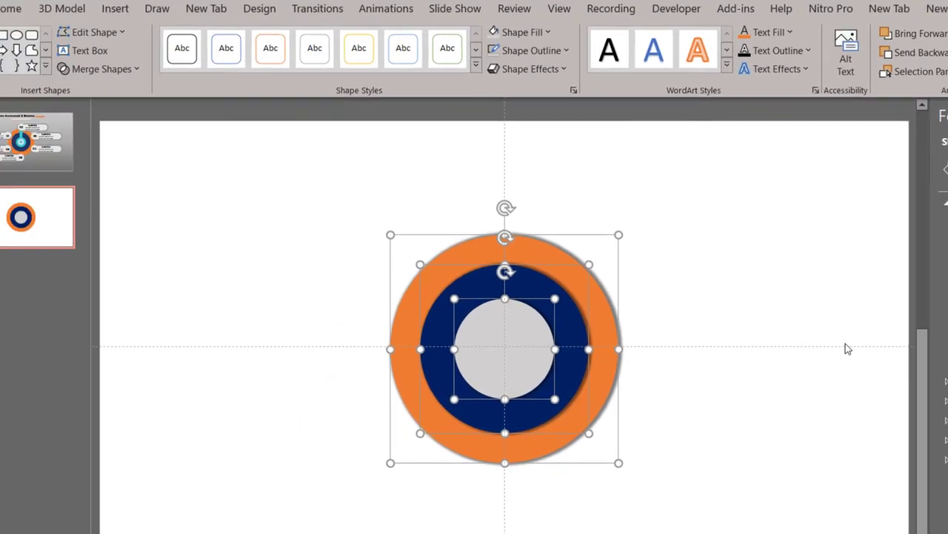
Draw an up arrow from the orange ring's top edge down to the circles' centre.
{"action": "left_click", "coordinate": [871, 341]}
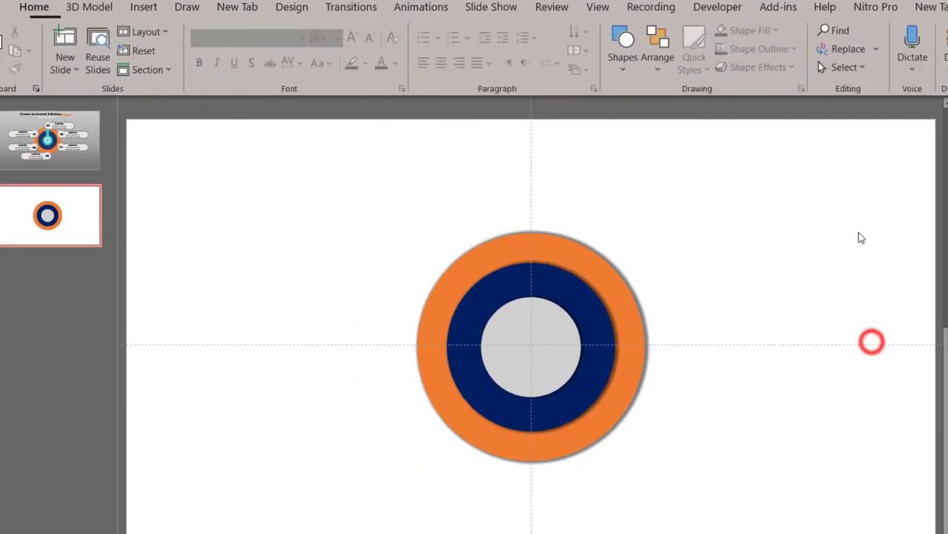
{"action": "left_click", "coordinate": [624, 59]}
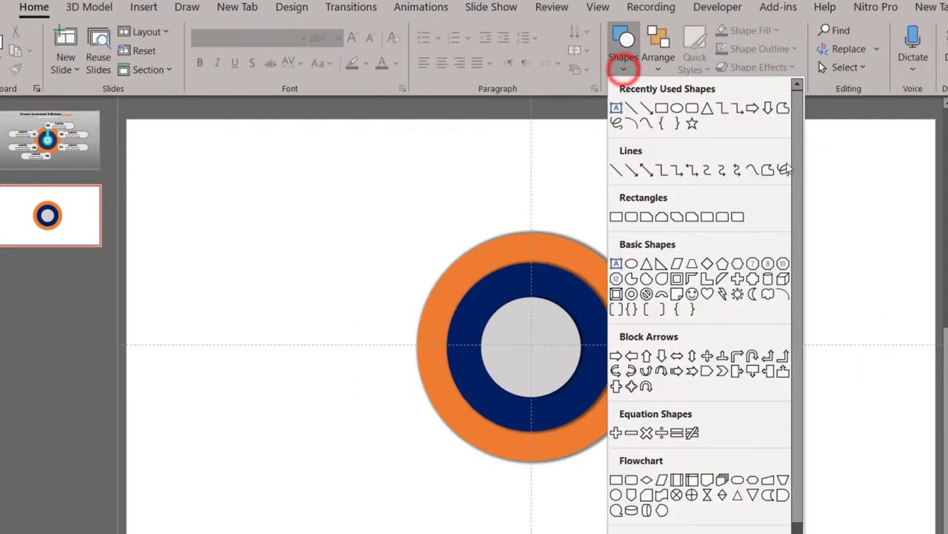
{"action": "left_click", "coordinate": [646, 356]}
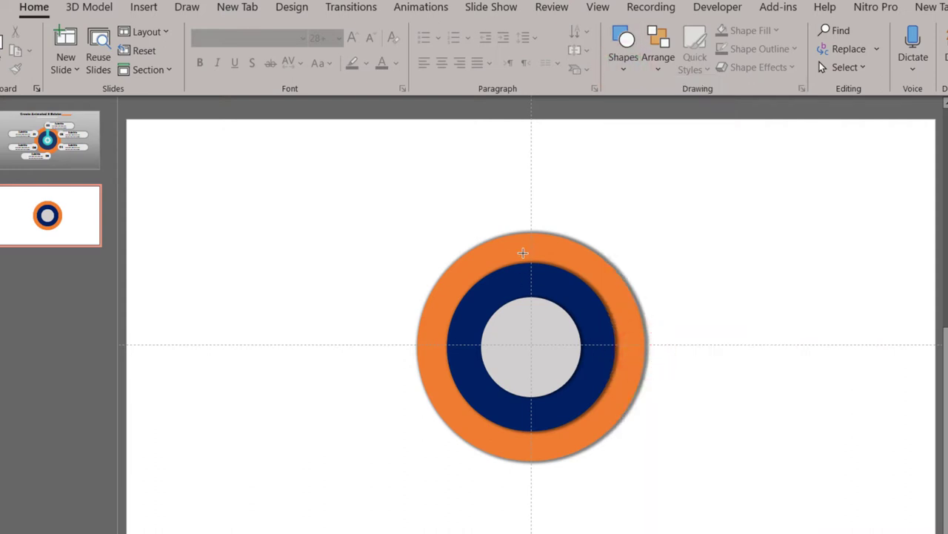
{"action": "mouse_move", "coordinate": [541, 263]}
{"action": "left_mouse_down"}
{"action": "mouse_move", "coordinate": [560, 349]}
{"action": "mouse_move", "coordinate": [569, 347]}
{"action": "mouse_move", "coordinate": [535, 318]}
{"action": "left_mouse_up"}
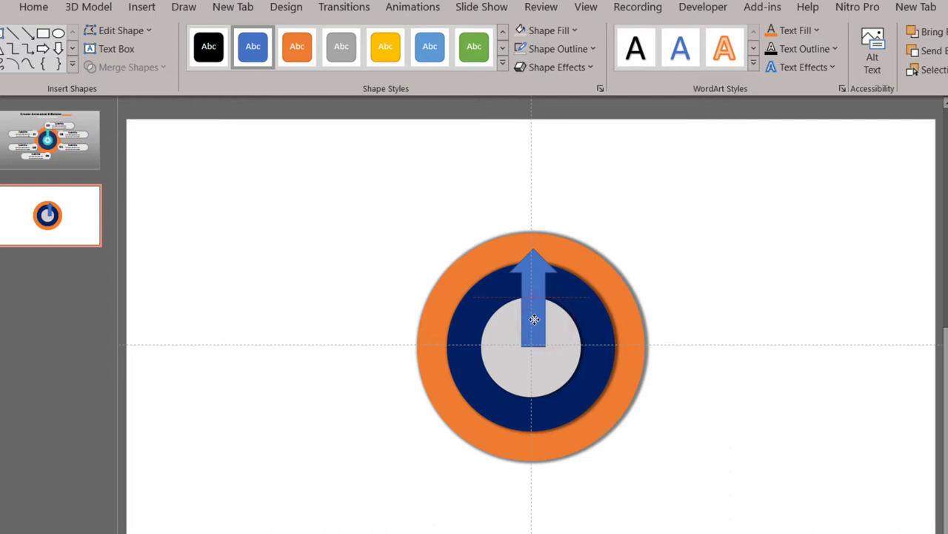
{"action": "left_click_drag", "start_coordinate": [535, 319], "coordinate": [532, 309]}
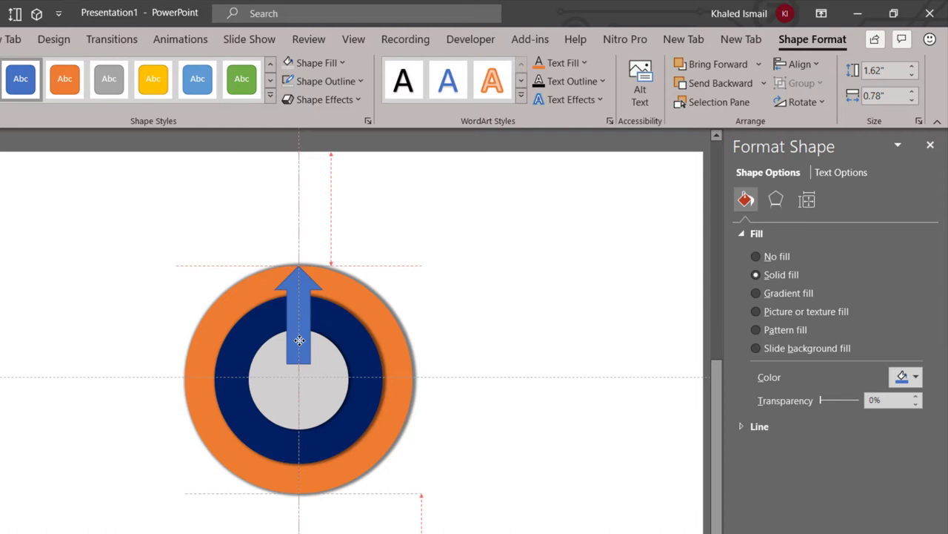
{"action": "left_click_drag", "start_coordinate": [299, 341], "coordinate": [299, 343]}
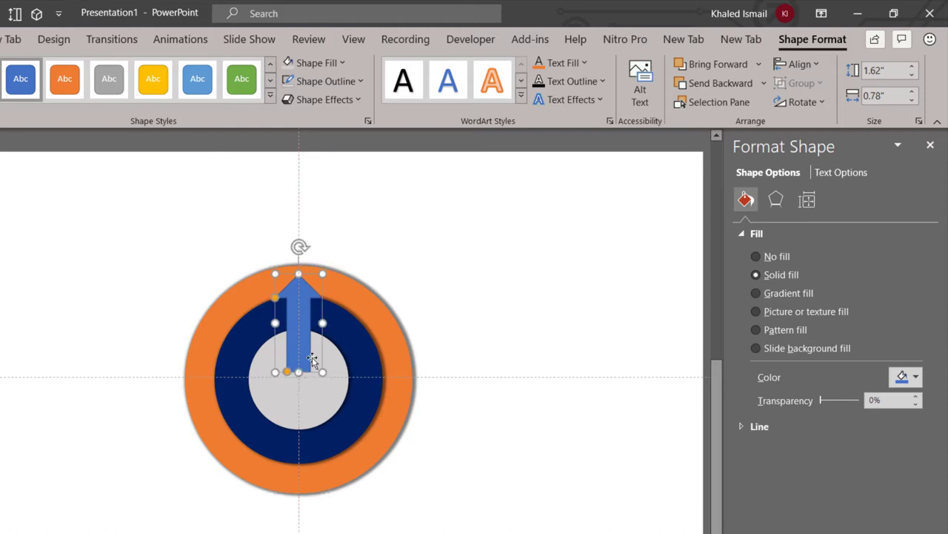
Remove the arrow's outline and select it together with the grey circle.
{"action": "left_click", "coordinate": [803, 102]}
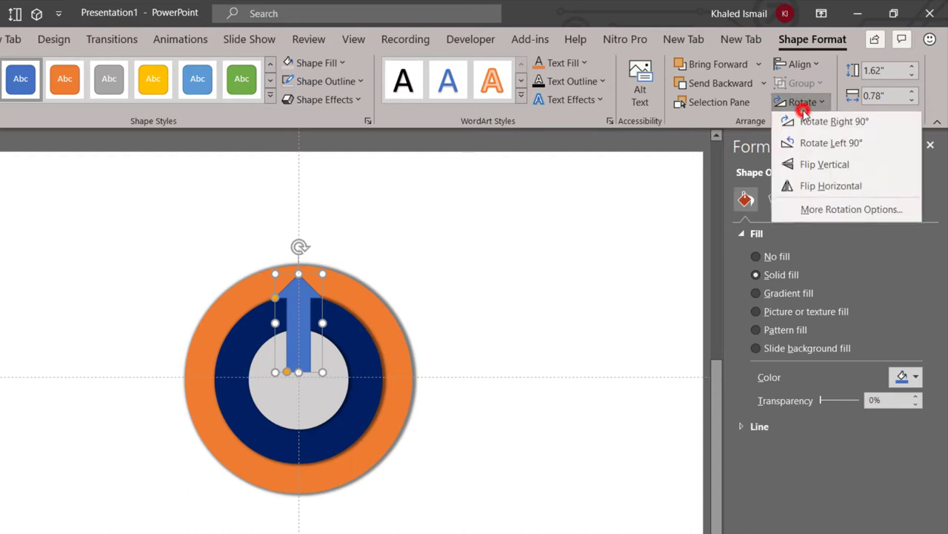
{"action": "left_click", "coordinate": [801, 100]}
{"action": "left_click", "coordinate": [803, 65]}
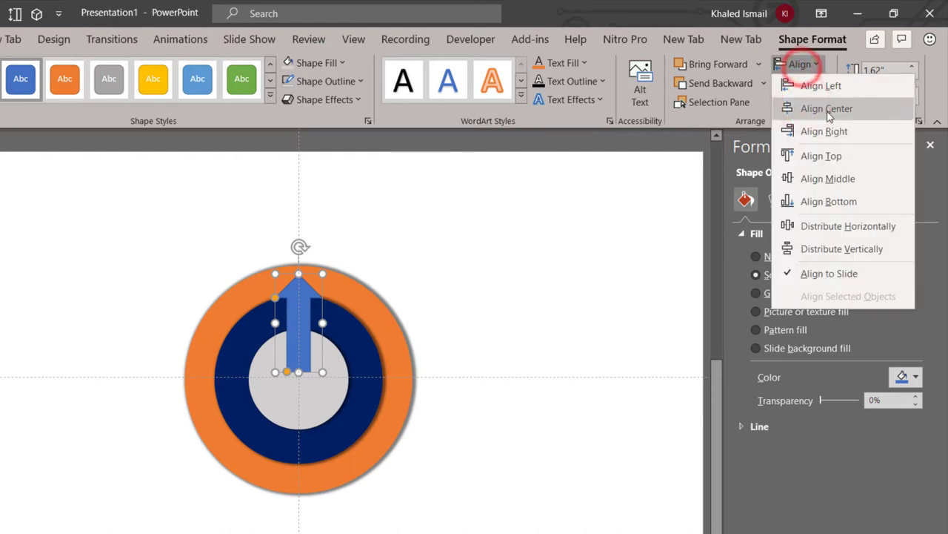
{"action": "left_click", "coordinate": [831, 179]}
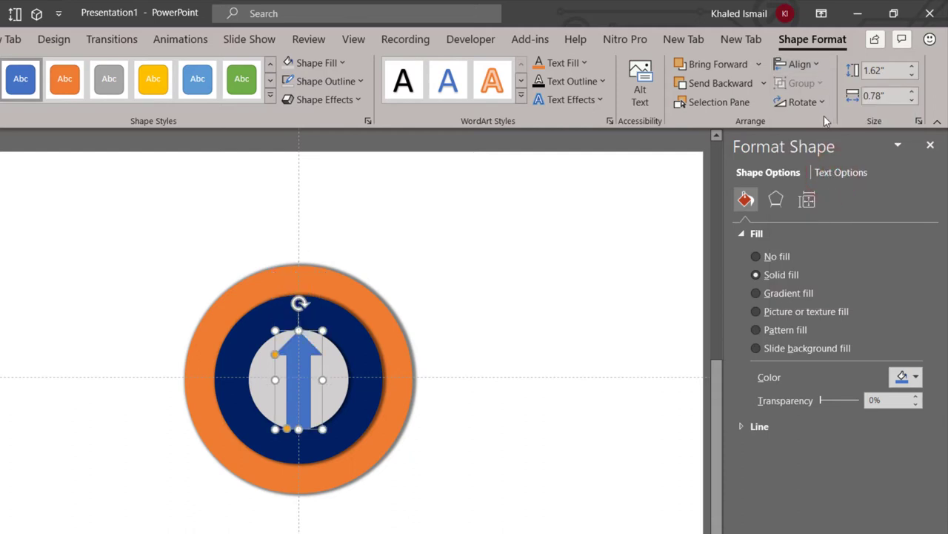
{"action": "key", "text": "ctrl+z"}
{"action": "left_click", "coordinate": [806, 65]}
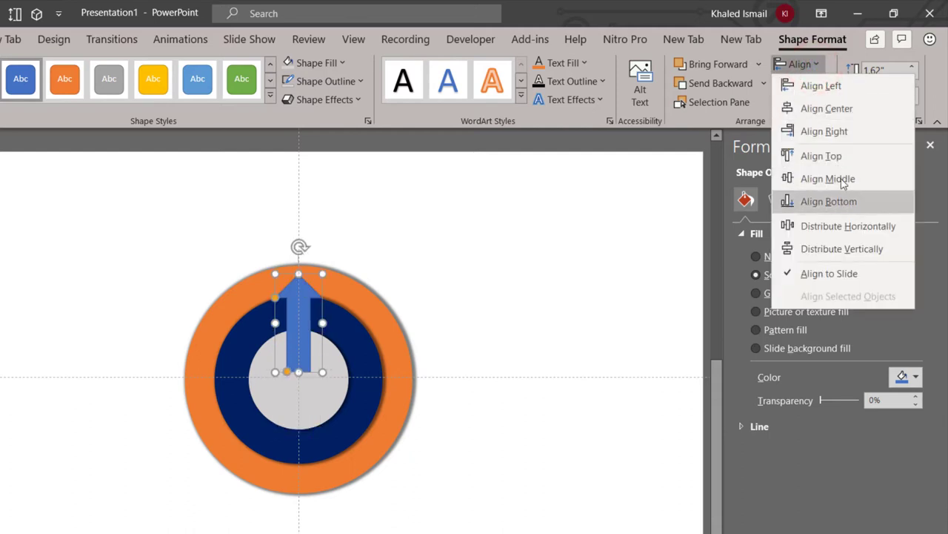
{"action": "left_click", "coordinate": [830, 110]}
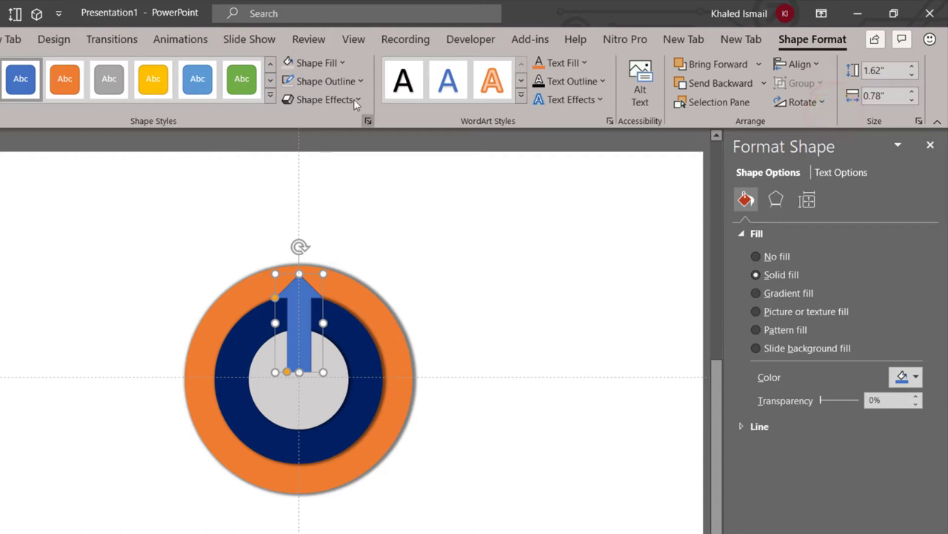
{"action": "left_click", "coordinate": [360, 81]}
{"action": "left_click", "coordinate": [362, 303]}
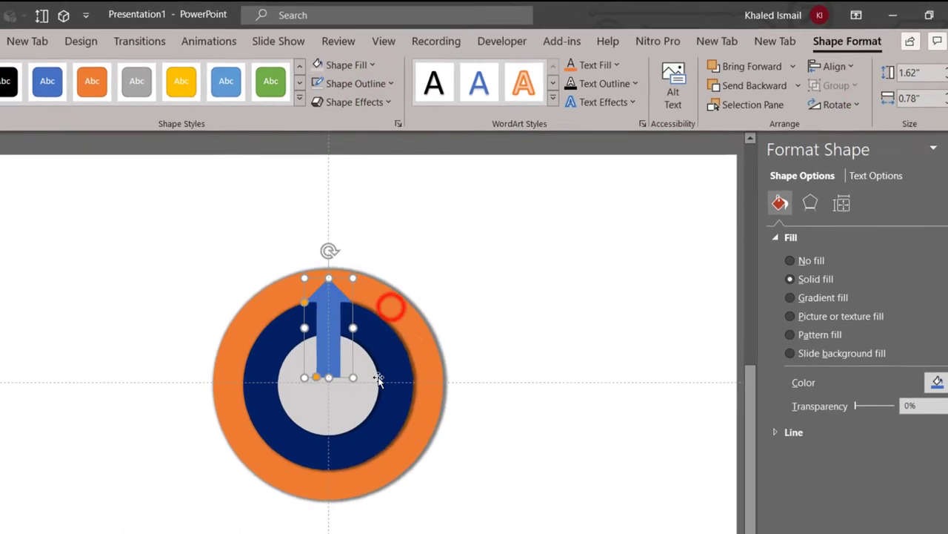
{"action": "left_click", "coordinate": [697, 459], "text": "shift"}
Union the arrow and grey circle into one shape and fill it teal.
{"action": "left_click", "coordinate": [228, 132]}
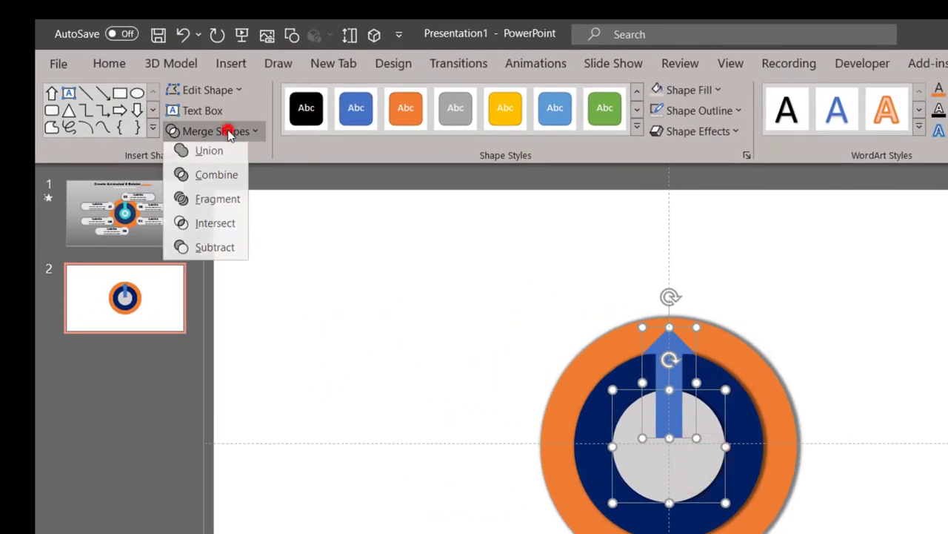
{"action": "left_click", "coordinate": [231, 154]}
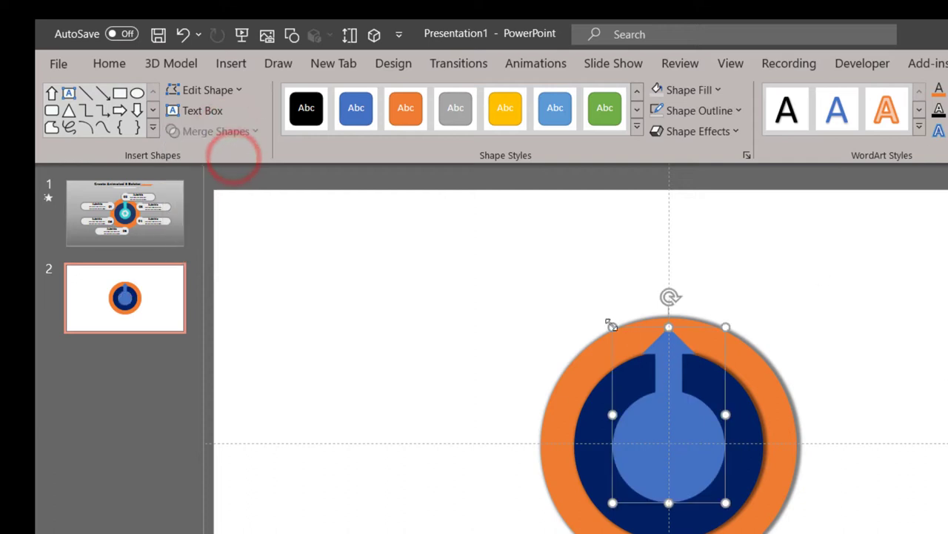
{"action": "left_click", "coordinate": [684, 92]}
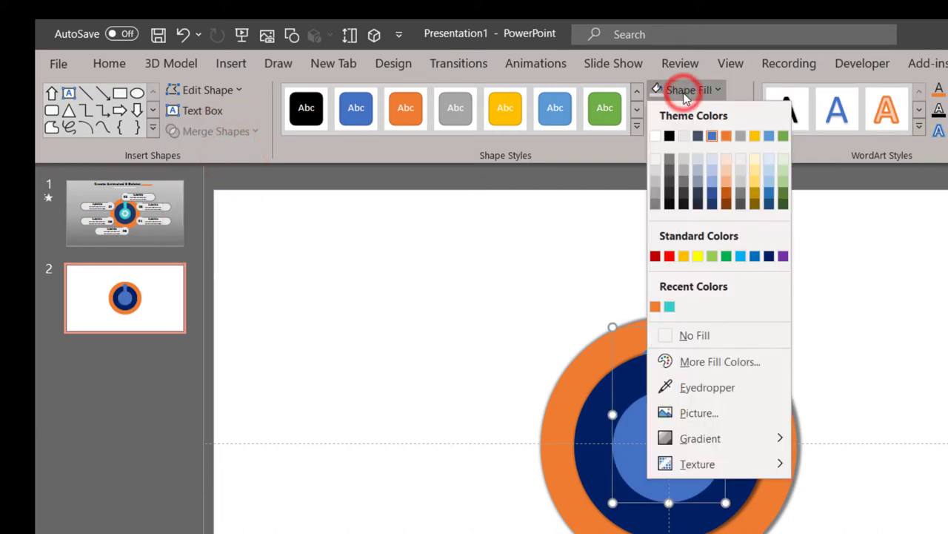
{"action": "left_click", "coordinate": [669, 306]}
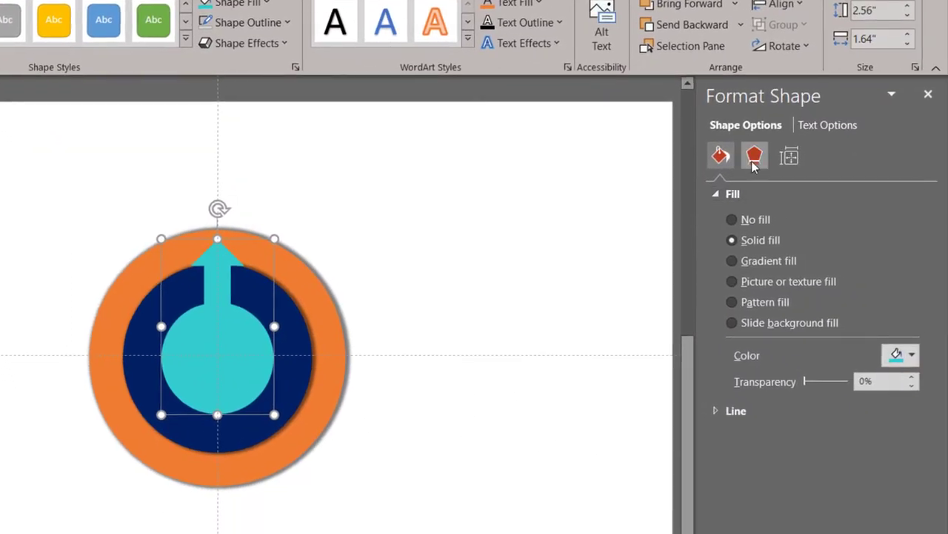
Give the merged shape a centred outer shadow: 2 pt distance, 3 pt blur, 50% transparency.
{"action": "left_click", "coordinate": [754, 165]}
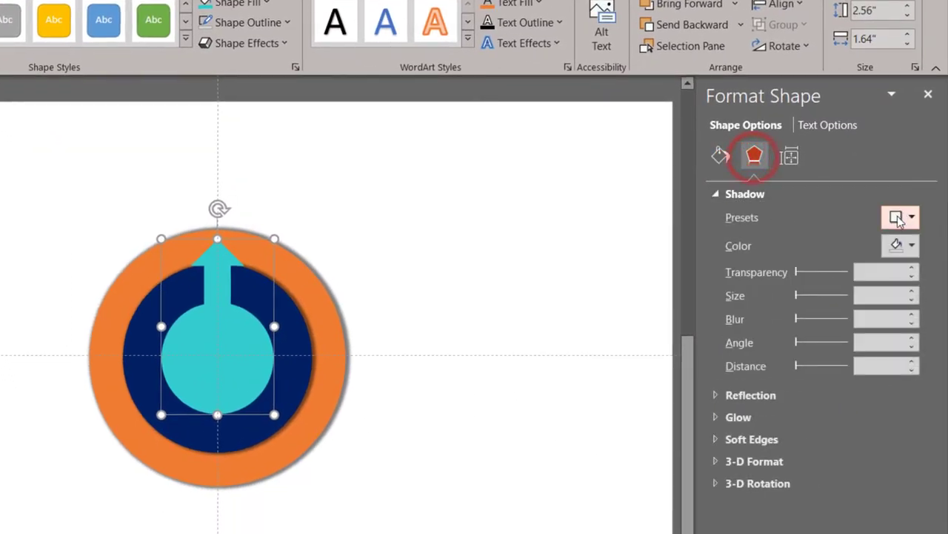
{"action": "left_click", "coordinate": [900, 217]}
{"action": "left_click", "coordinate": [871, 428]}
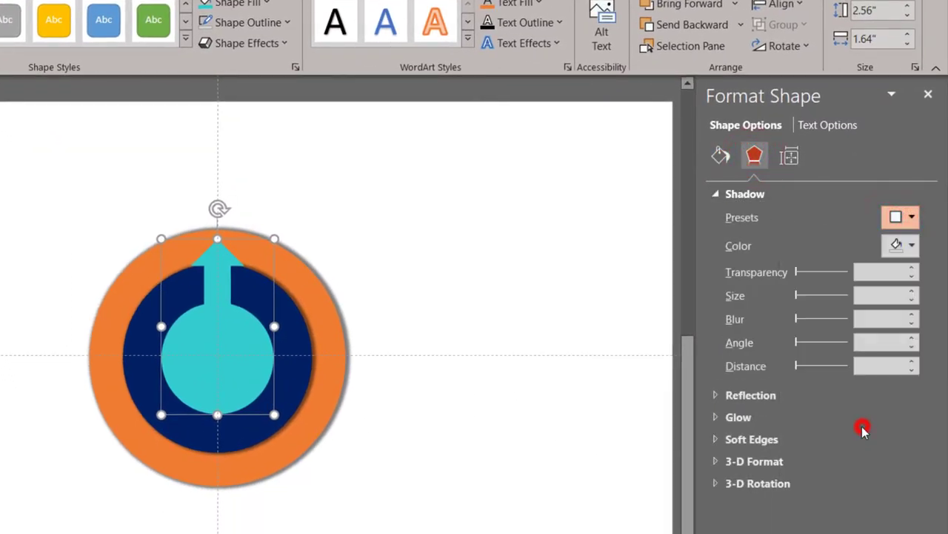
{"action": "left_click", "coordinate": [914, 362]}
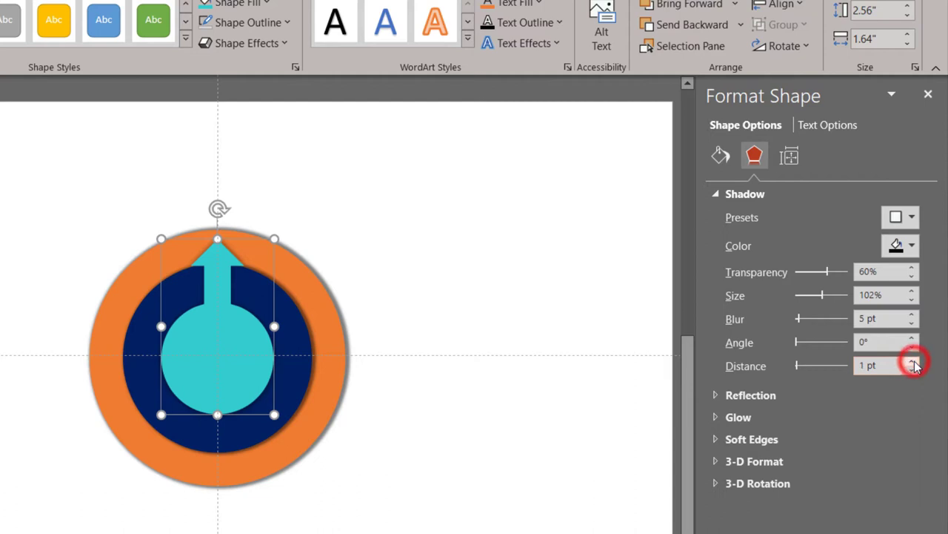
{"action": "left_click", "coordinate": [915, 363]}
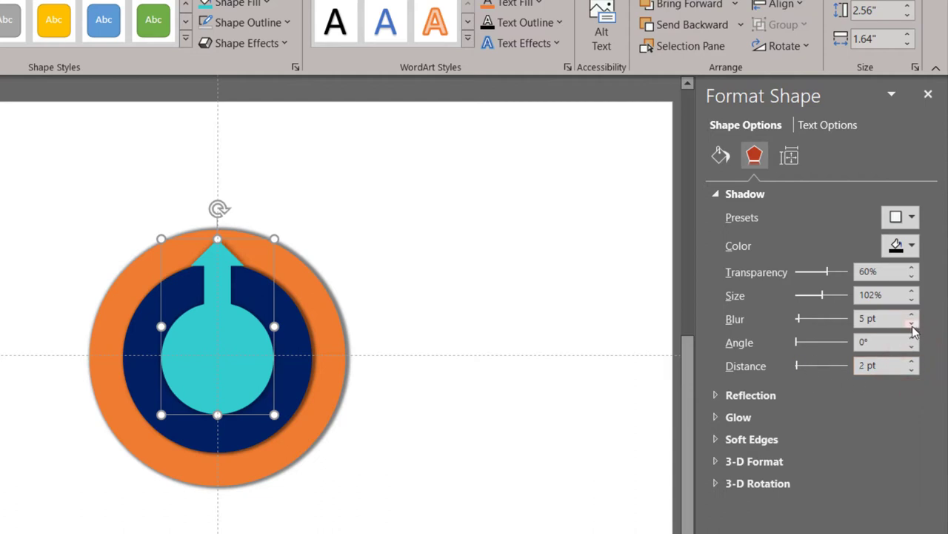
{"action": "left_click", "coordinate": [912, 324]}
{"action": "left_click", "coordinate": [913, 324]}
{"action": "left_click_drag", "start_coordinate": [827, 272], "coordinate": [822, 273]}
{"action": "left_click", "coordinate": [912, 276]}
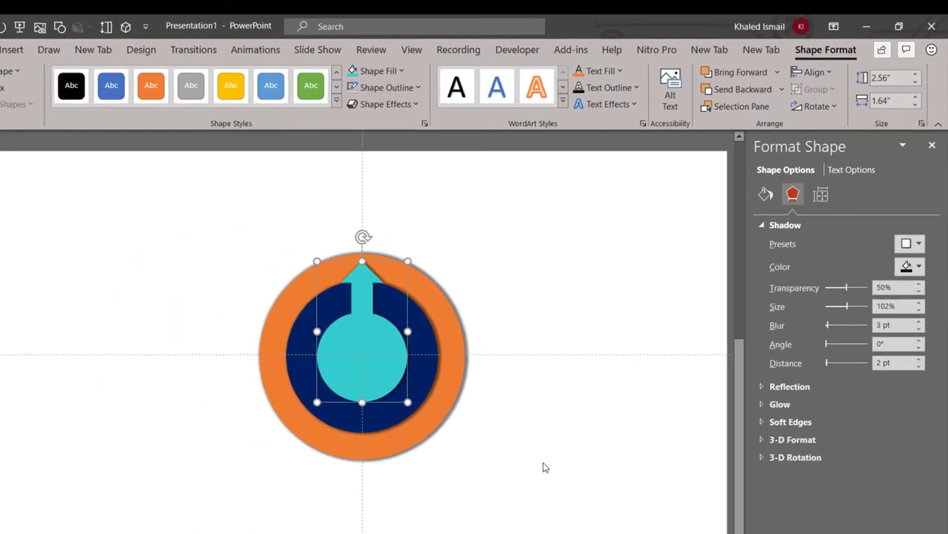
{"action": "left_click", "coordinate": [546, 465]}
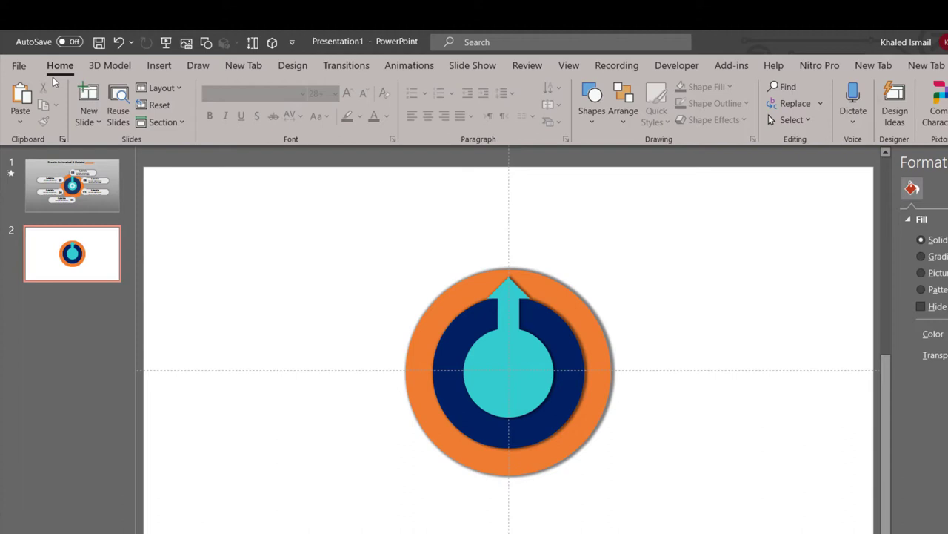
Insert the camera-aperture icon, place it in the teal circle, and recolour it light grey.
{"action": "left_click", "coordinate": [158, 65]}
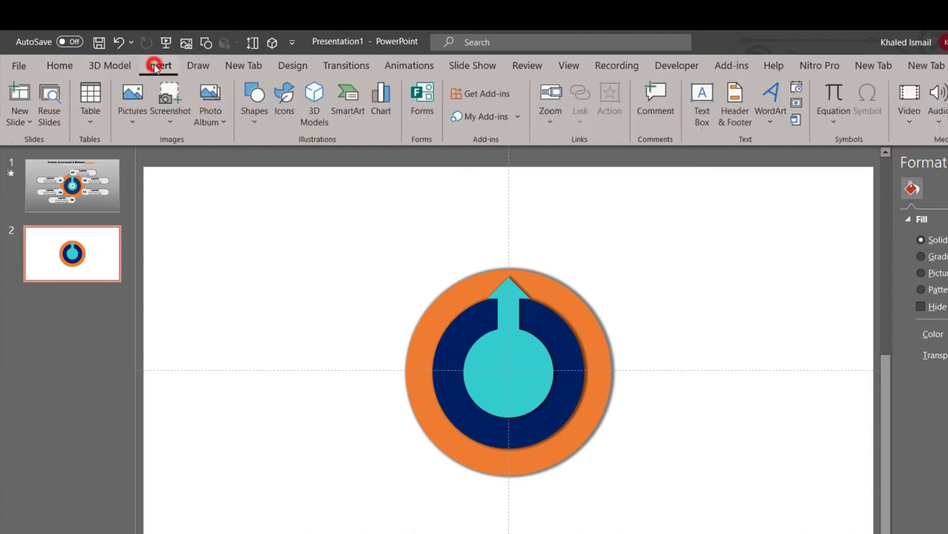
{"action": "left_click", "coordinate": [286, 110]}
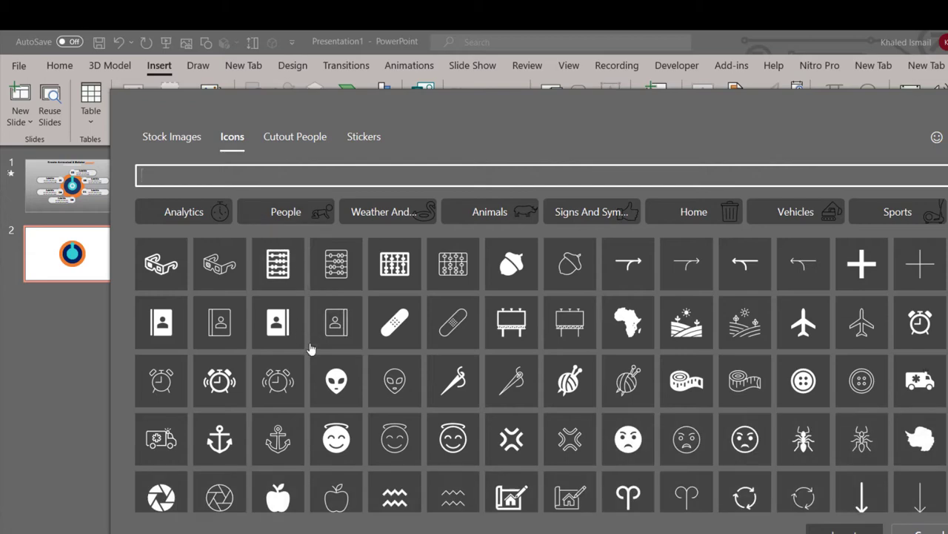
{"action": "left_click", "coordinate": [158, 495]}
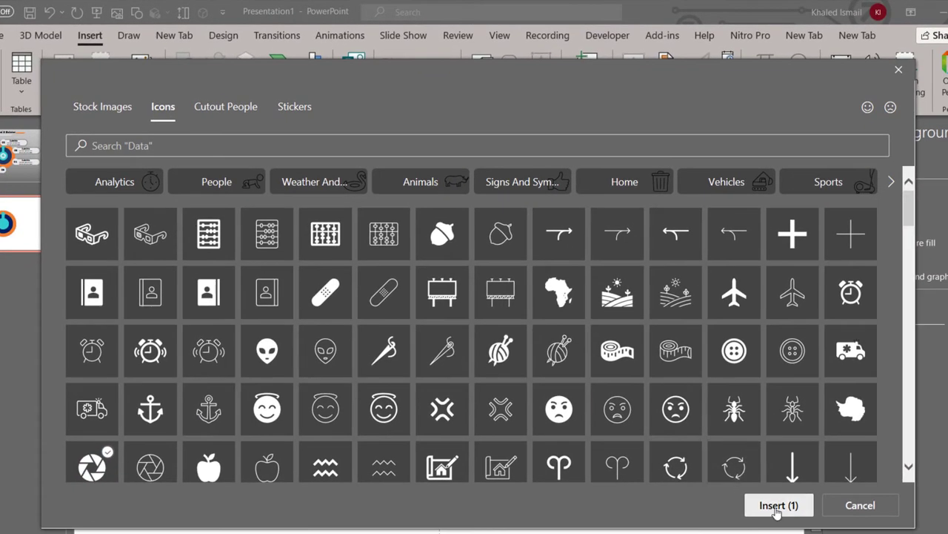
{"action": "left_click", "coordinate": [775, 506]}
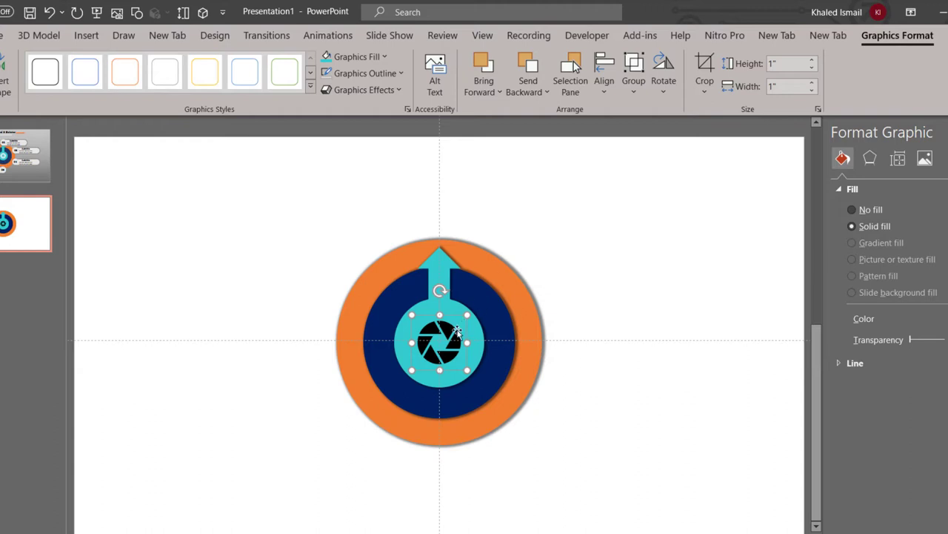
{"action": "left_click_drag", "start_coordinate": [448, 356], "coordinate": [445, 351]}
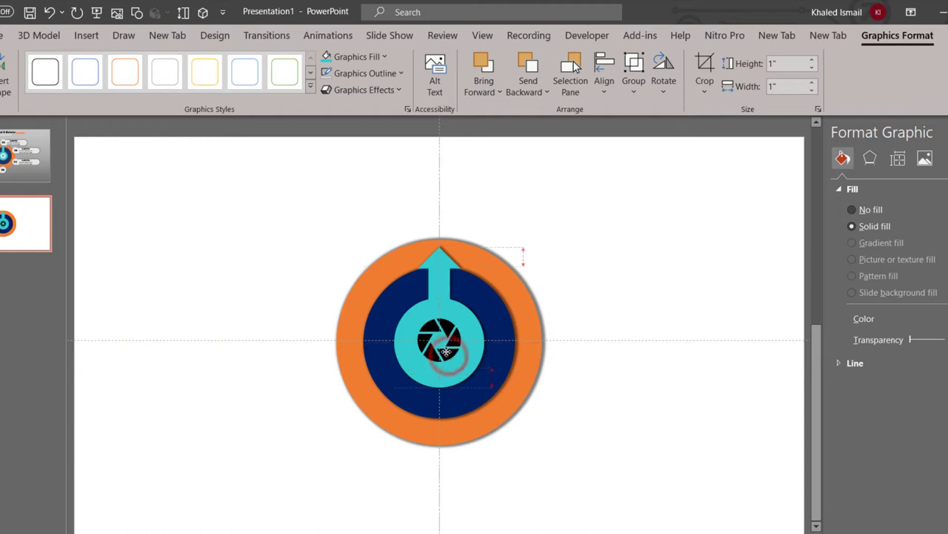
{"action": "left_click", "coordinate": [364, 73]}
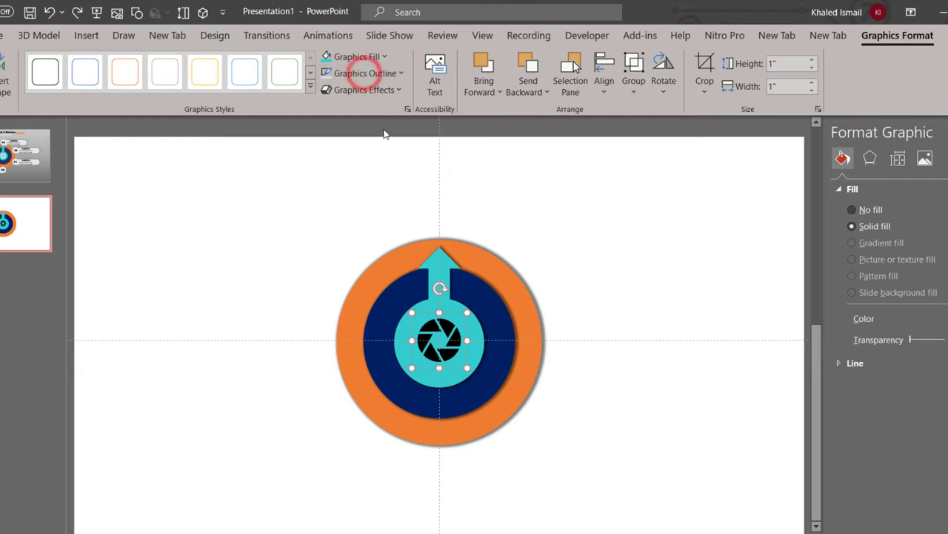
{"action": "left_click", "coordinate": [353, 58]}
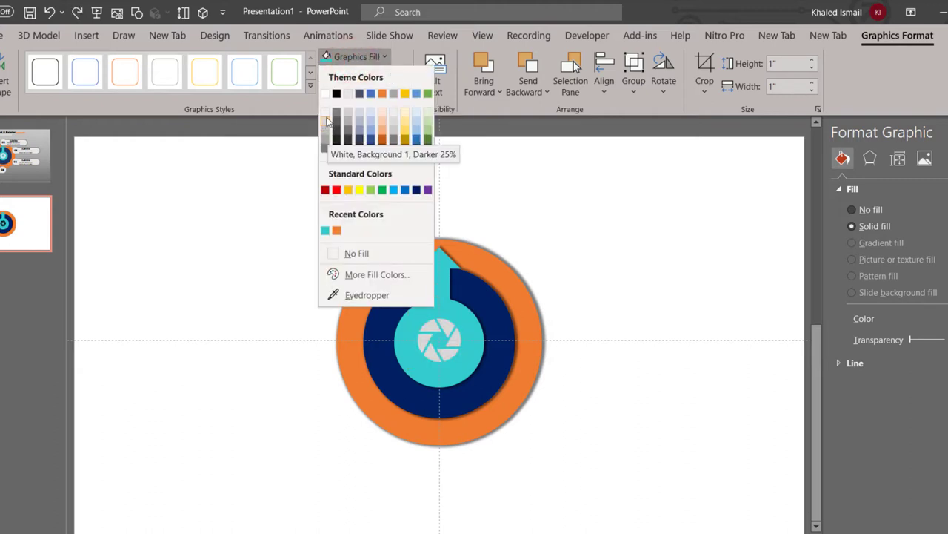
{"action": "left_click", "coordinate": [326, 111]}
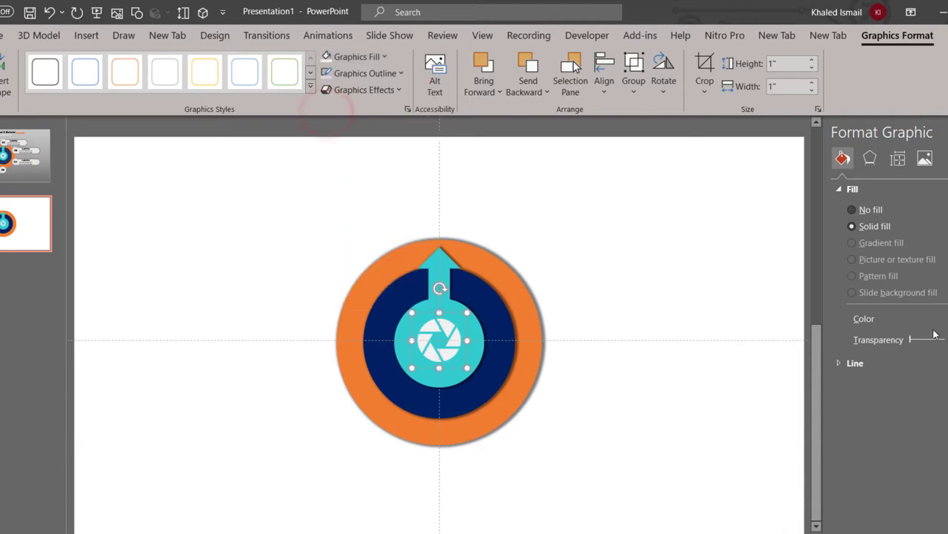
Give the aperture icon a centred outer shadow with 2 pt blur and 50% transparency.
{"action": "left_click", "coordinate": [776, 158]}
{"action": "left_click", "coordinate": [892, 208]}
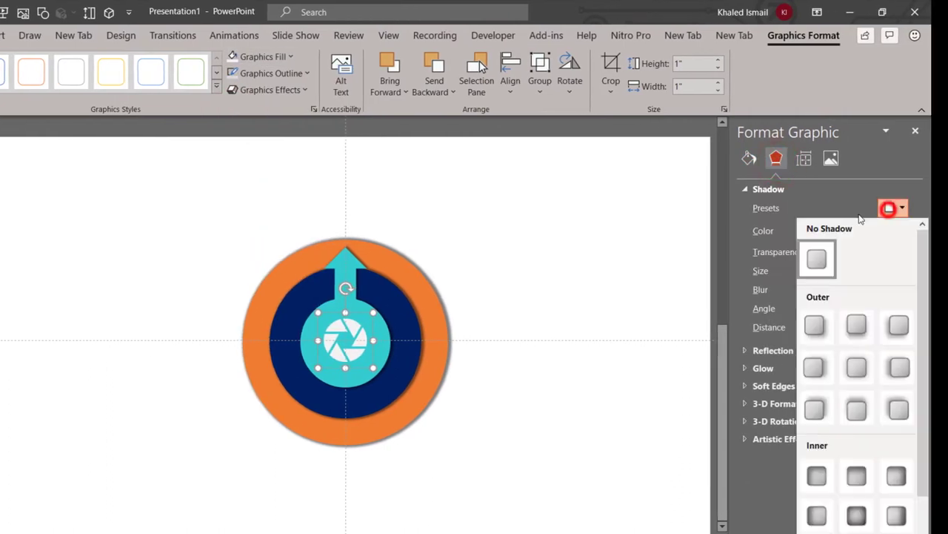
{"action": "left_click", "coordinate": [856, 368]}
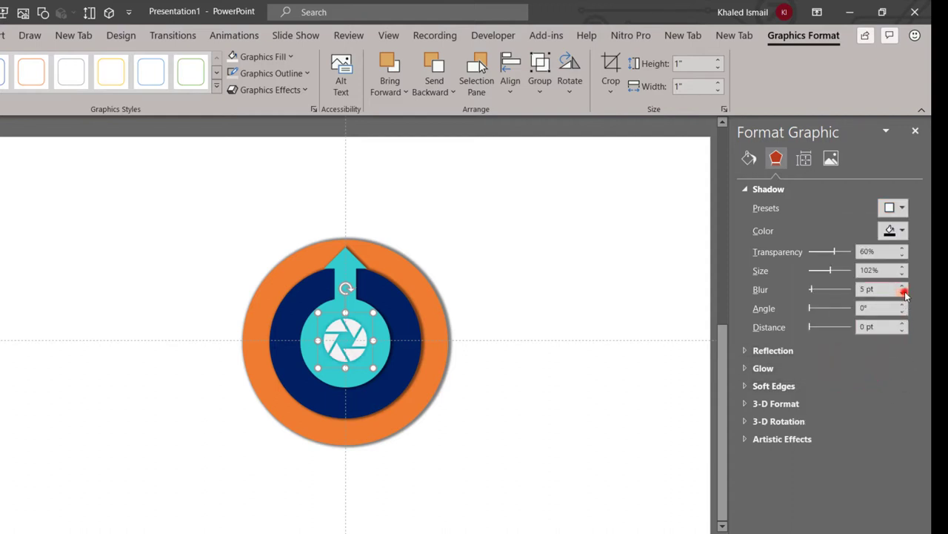
{"action": "left_click", "coordinate": [904, 292]}
{"action": "left_click_drag", "start_coordinate": [831, 251], "coordinate": [830, 250]}
{"action": "left_click", "coordinate": [902, 249]}
{"action": "left_click", "coordinate": [901, 249]}
Enlarge the aperture icon to 1.25 inches and centre it within the teal circle.
{"action": "left_click", "coordinate": [590, 398]}
{"action": "left_click", "coordinate": [363, 337]}
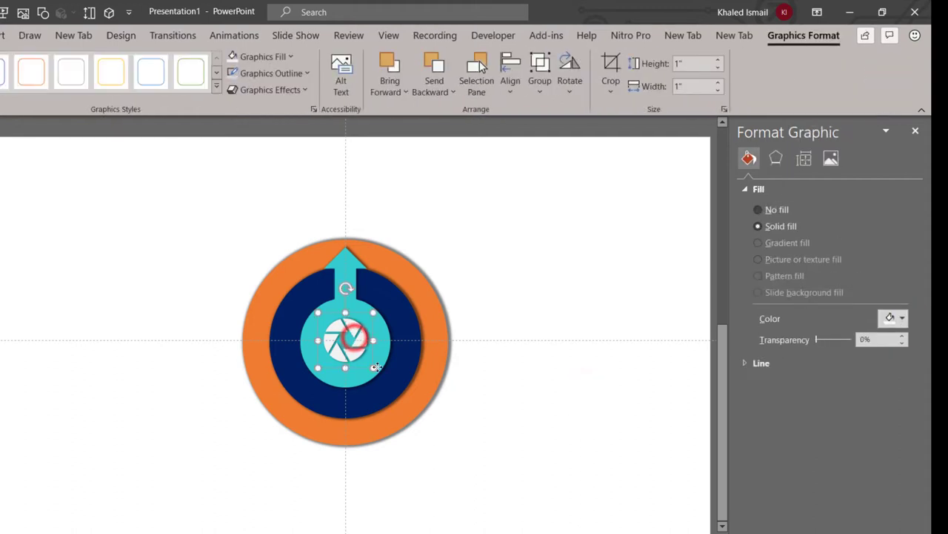
{"action": "left_click", "coordinate": [375, 370]}
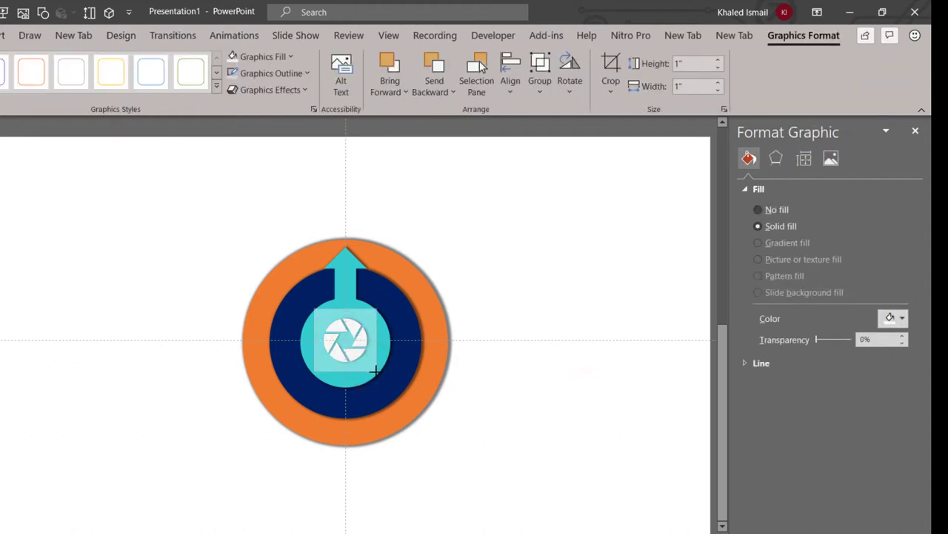
{"action": "left_click_drag", "start_coordinate": [378, 370], "coordinate": [379, 372]}
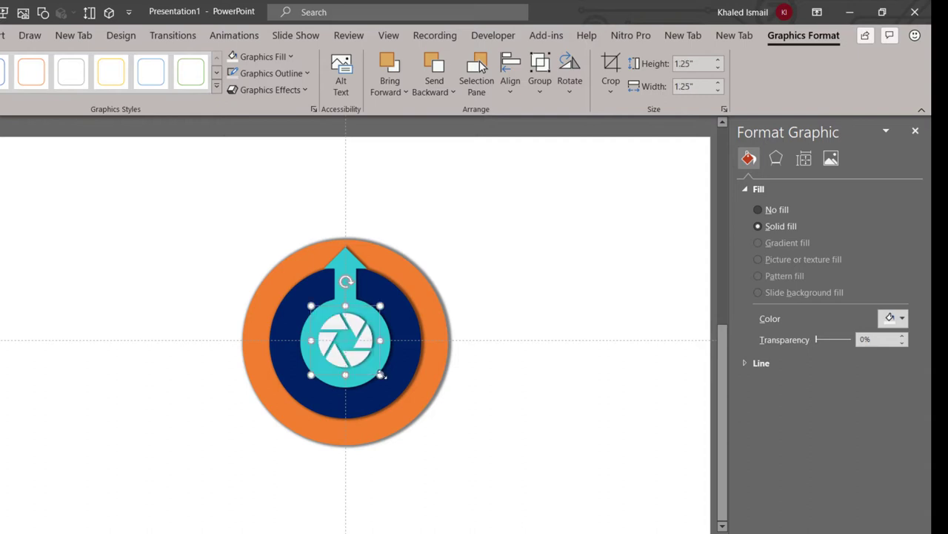
{"action": "left_click", "coordinate": [486, 385]}
{"action": "left_click", "coordinate": [360, 354]}
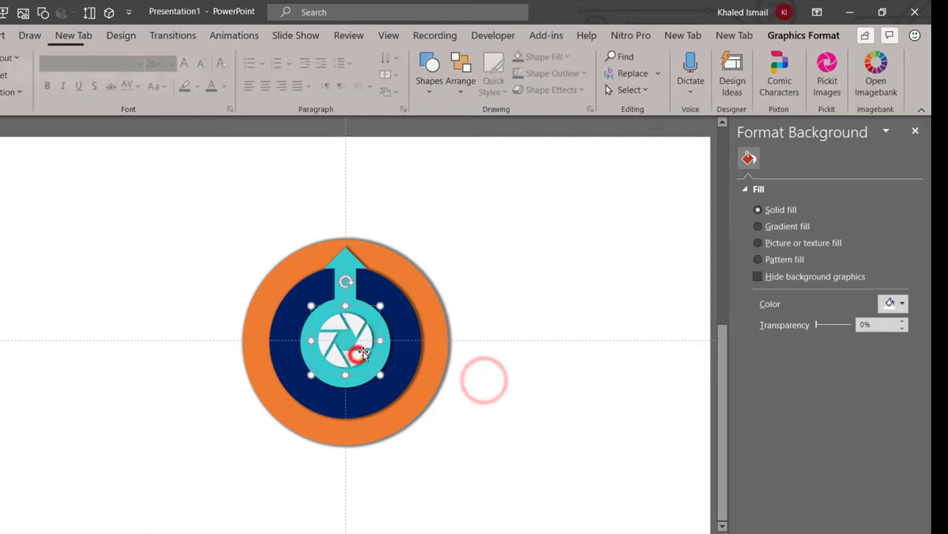
{"action": "left_click_drag", "start_coordinate": [361, 354], "coordinate": [362, 354]}
{"action": "left_click", "coordinate": [385, 341], "text": "shift"}
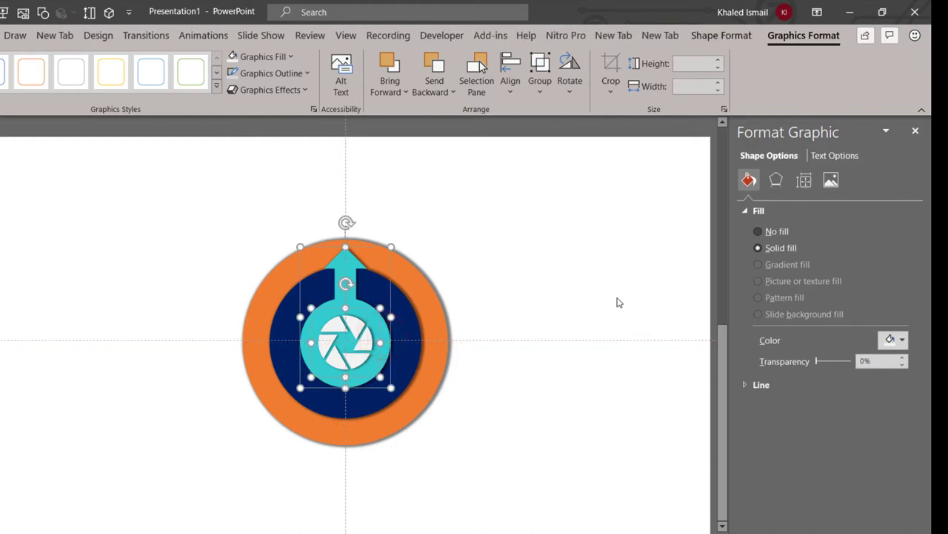
{"action": "left_click", "coordinate": [566, 326]}
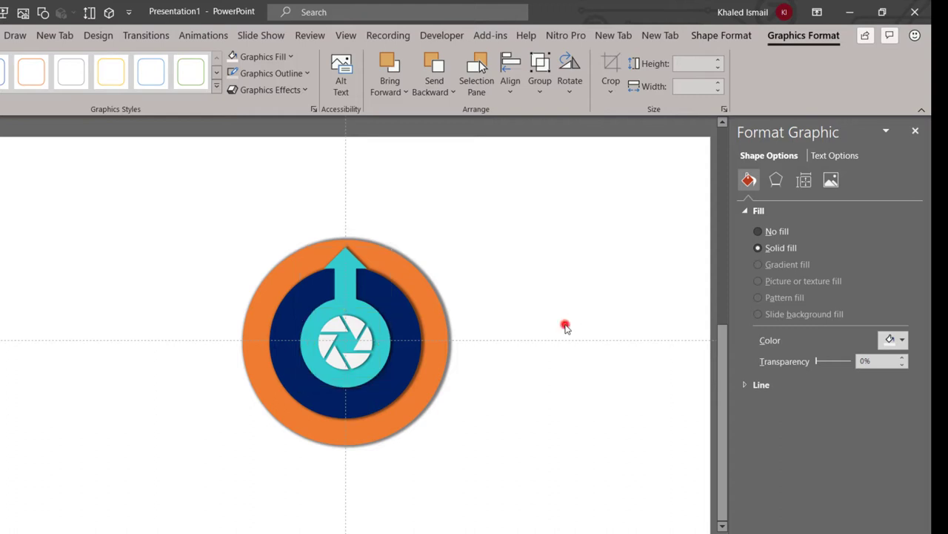
{"action": "left_click", "coordinate": [379, 320]}
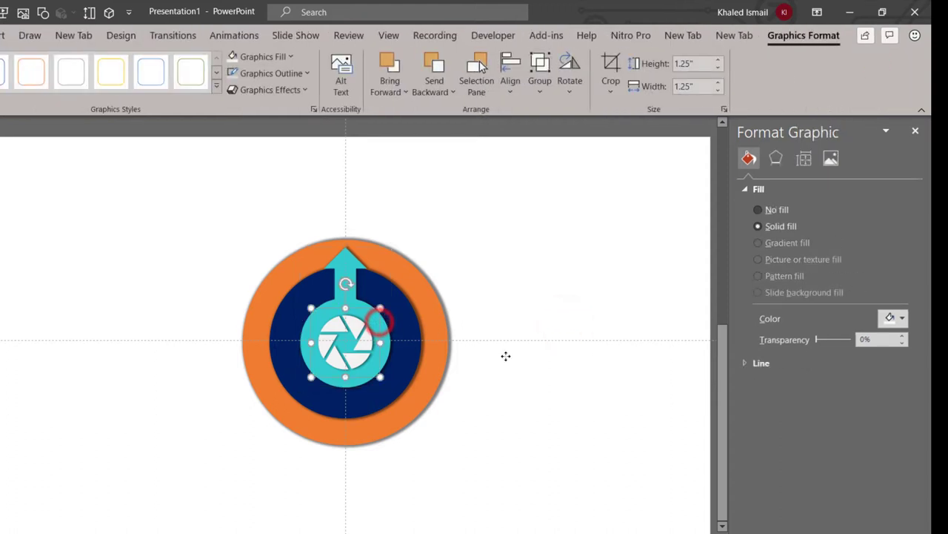
{"action": "left_click", "coordinate": [586, 304]}
{"action": "left_click", "coordinate": [356, 263]}
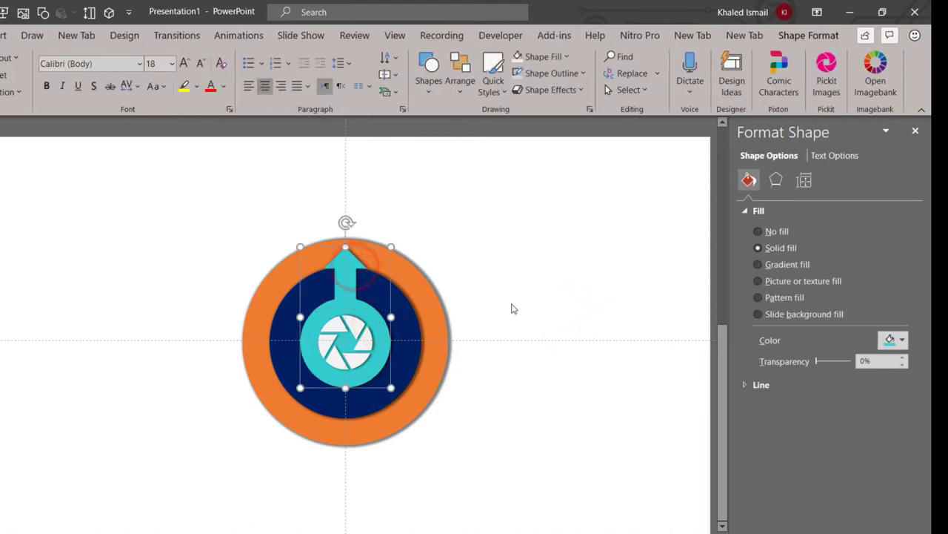
Duplicate the cyan arrow shape, fill the copy white and flip it vertically.
{"action": "key", "text": "ctrl+d"}
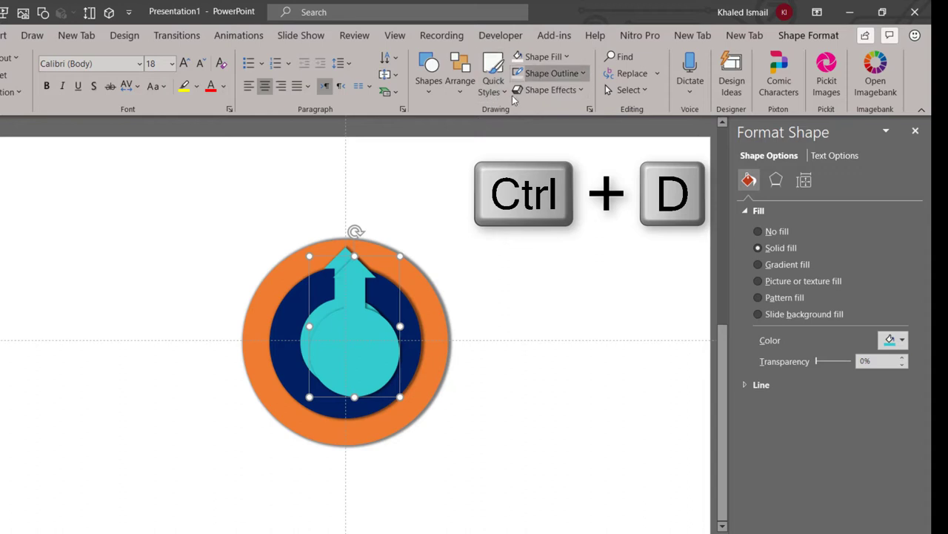
{"action": "left_click", "coordinate": [517, 58]}
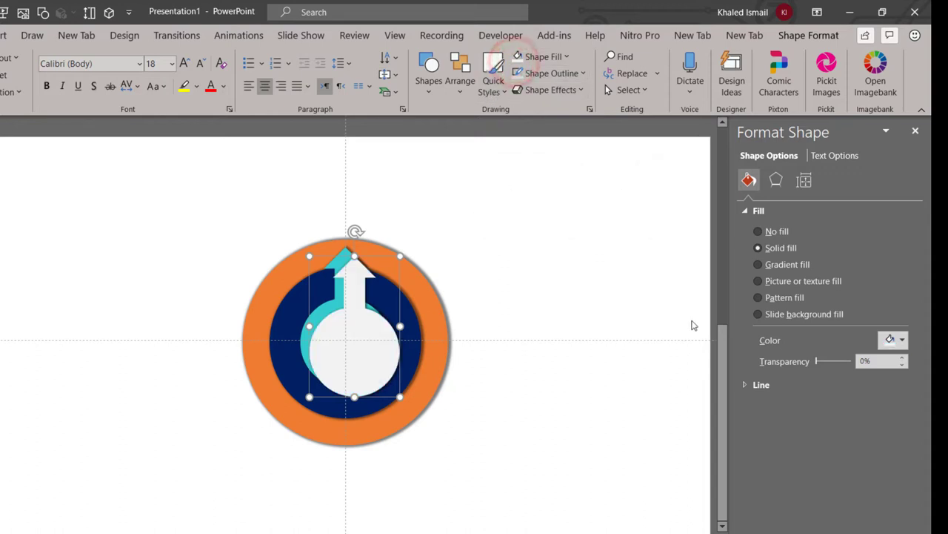
{"action": "left_click", "coordinate": [818, 37]}
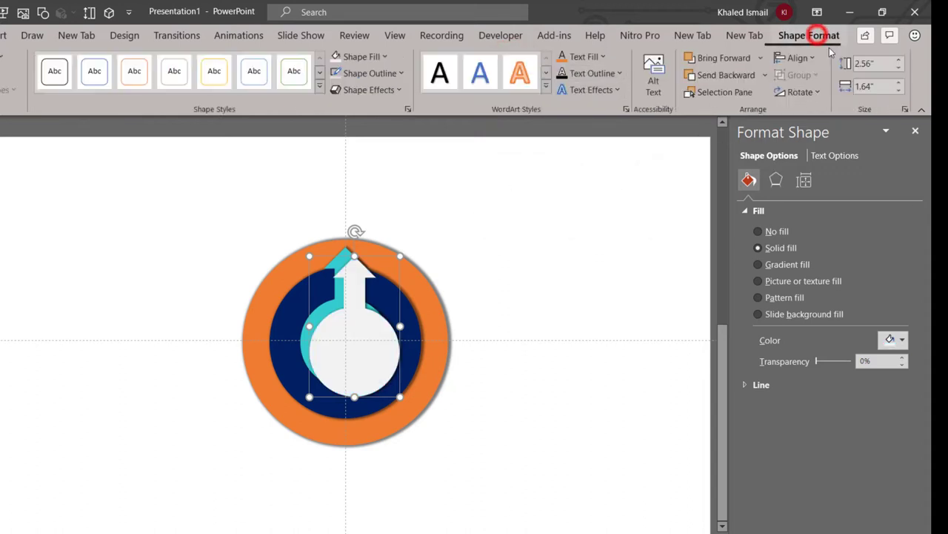
{"action": "left_click", "coordinate": [802, 92]}
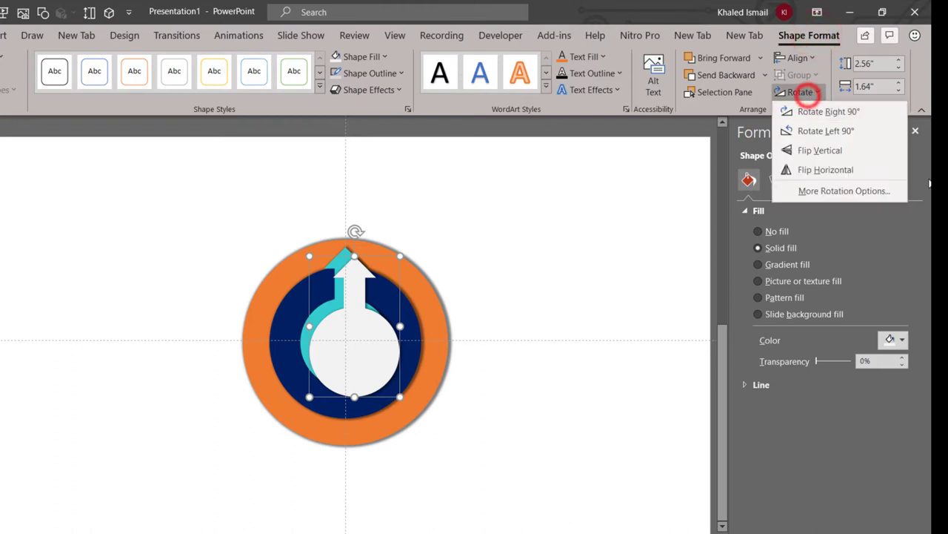
{"action": "left_click", "coordinate": [841, 151]}
Centre the flipped white copy over the cyan arrow and group the two shapes.
{"action": "left_click_drag", "start_coordinate": [368, 300], "coordinate": [356, 340]}
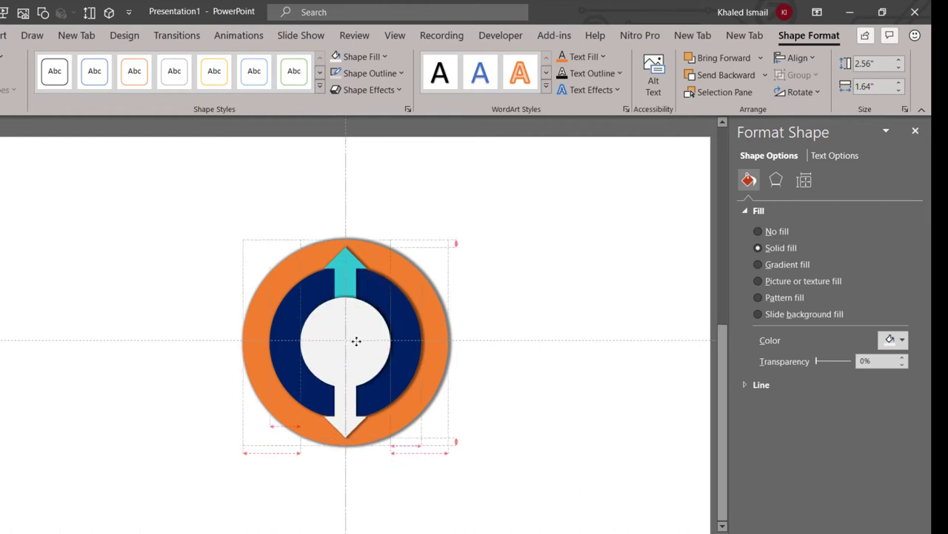
{"action": "left_click_drag", "start_coordinate": [357, 340], "coordinate": [355, 339]}
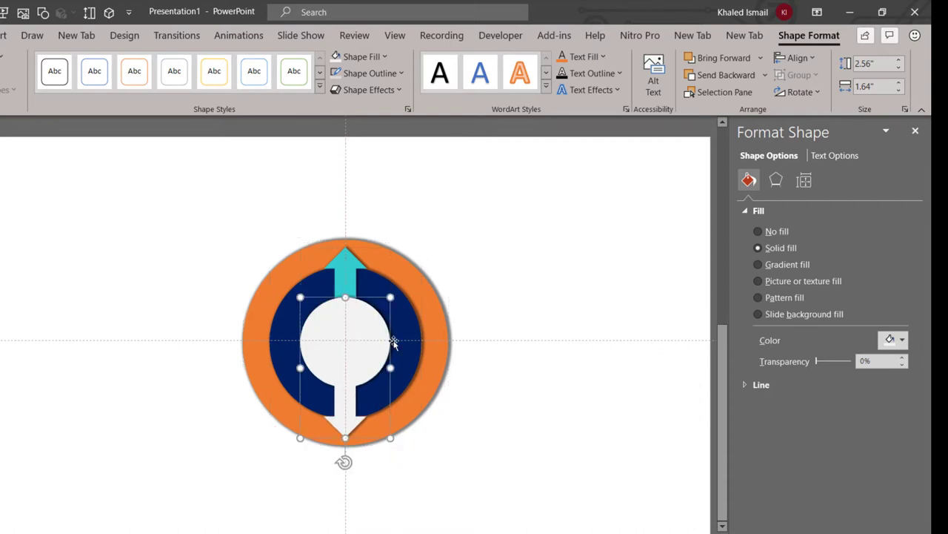
{"action": "left_click", "coordinate": [351, 279], "text": "shift"}
{"action": "key", "text": "ctrl+g"}
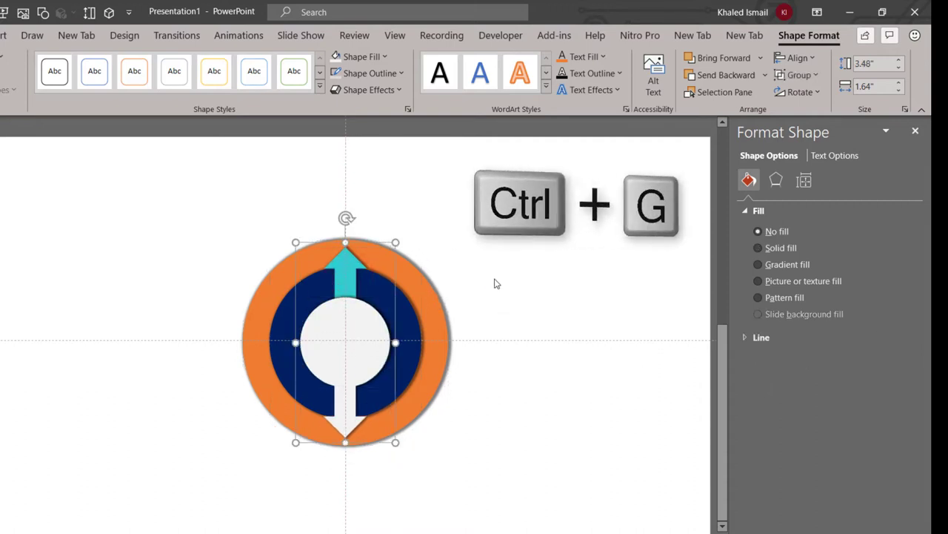
{"action": "left_click", "coordinate": [360, 353]}
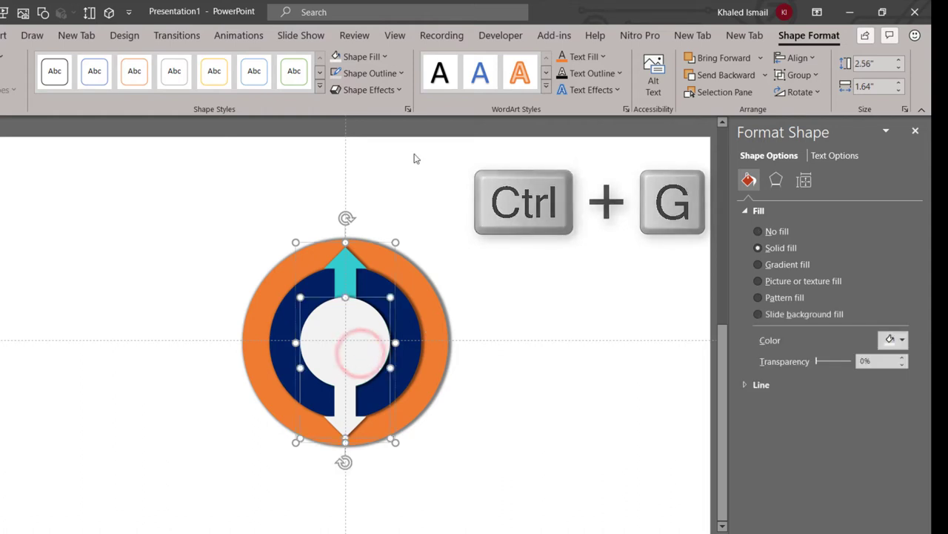
Set the white shape's fill to No Fill to reveal the arrow beneath.
{"action": "left_click", "coordinate": [367, 57]}
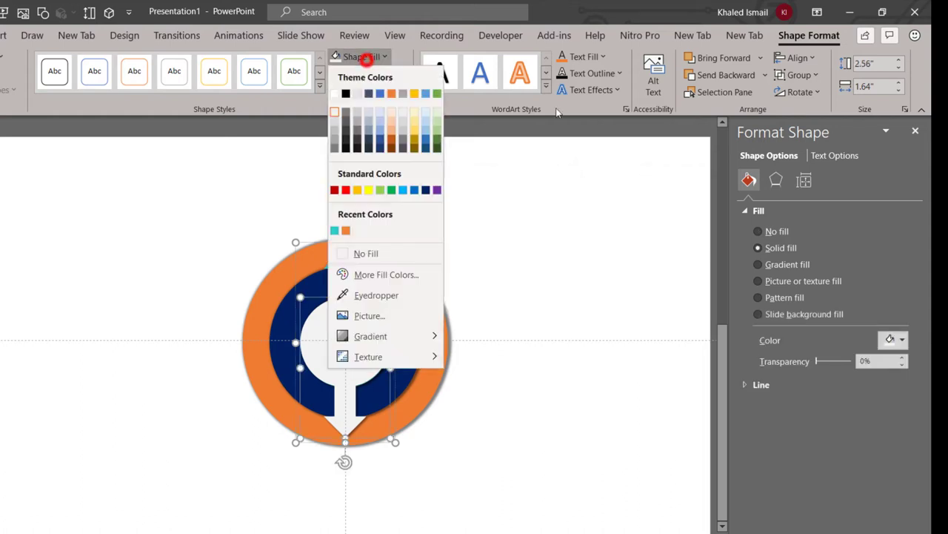
{"action": "left_click", "coordinate": [411, 250]}
{"action": "left_click", "coordinate": [540, 324]}
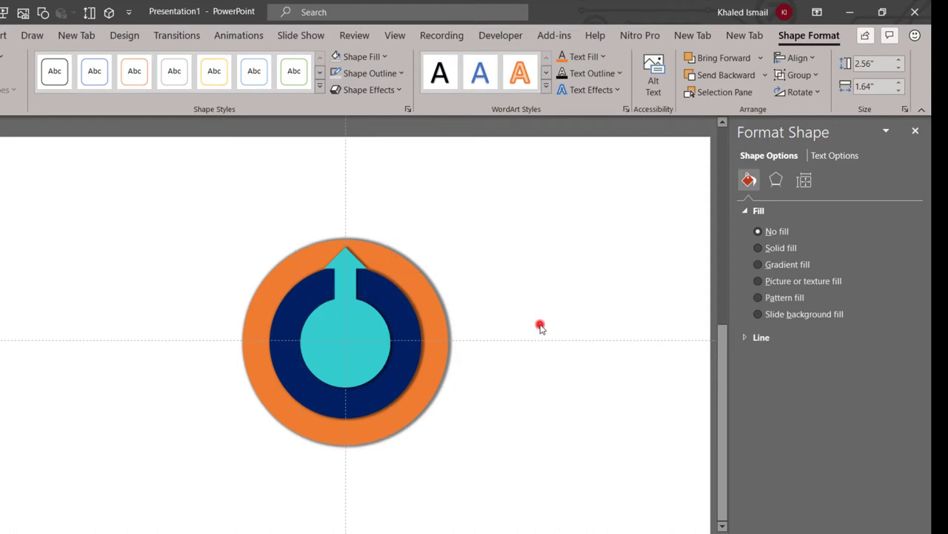
{"action": "left_click", "coordinate": [375, 335]}
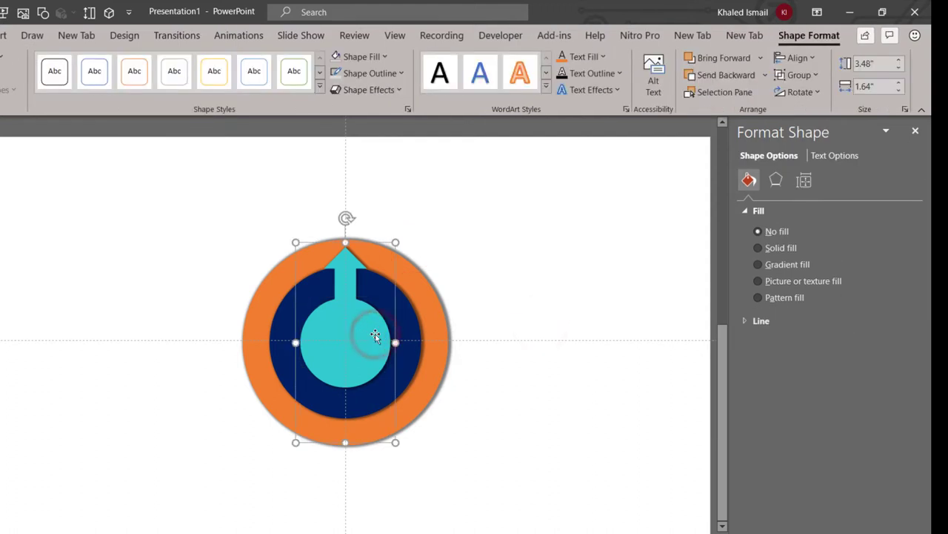
{"action": "right_click", "coordinate": [374, 334]}
Send the orange ring, navy circle and arrow group behind the aperture icon.
{"action": "left_click", "coordinate": [584, 320]}
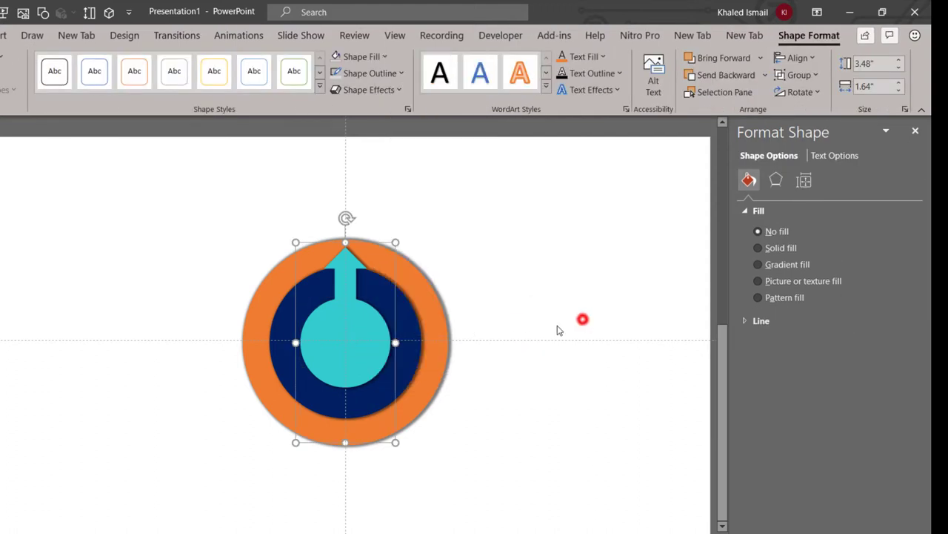
{"action": "left_click", "coordinate": [439, 332]}
{"action": "left_click", "coordinate": [412, 330], "text": "shift"}
{"action": "left_click", "coordinate": [378, 334], "text": "shift"}
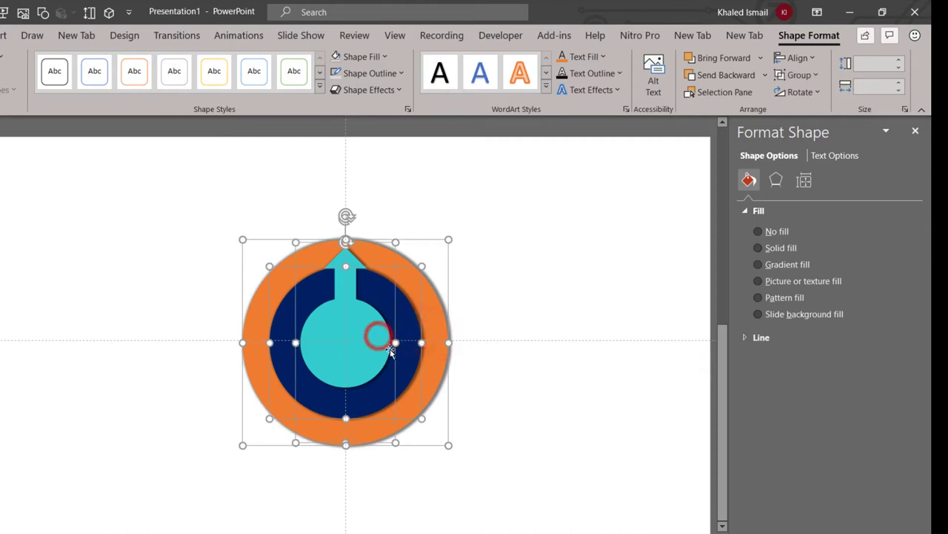
{"action": "right_click", "coordinate": [362, 342]}
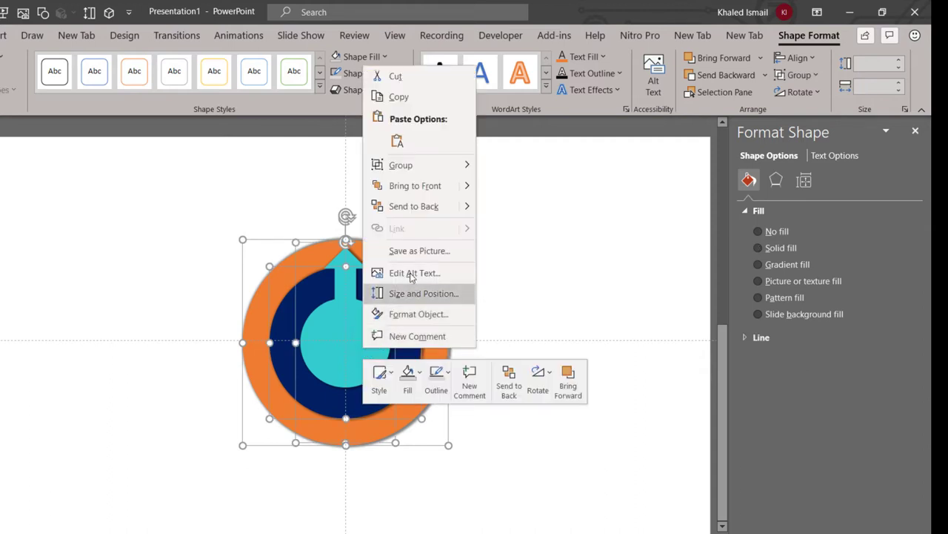
{"action": "left_click", "coordinate": [414, 207]}
Group the white aperture icon with the arrow group.
{"action": "left_click", "coordinate": [555, 311]}
{"action": "left_click", "coordinate": [370, 347]}
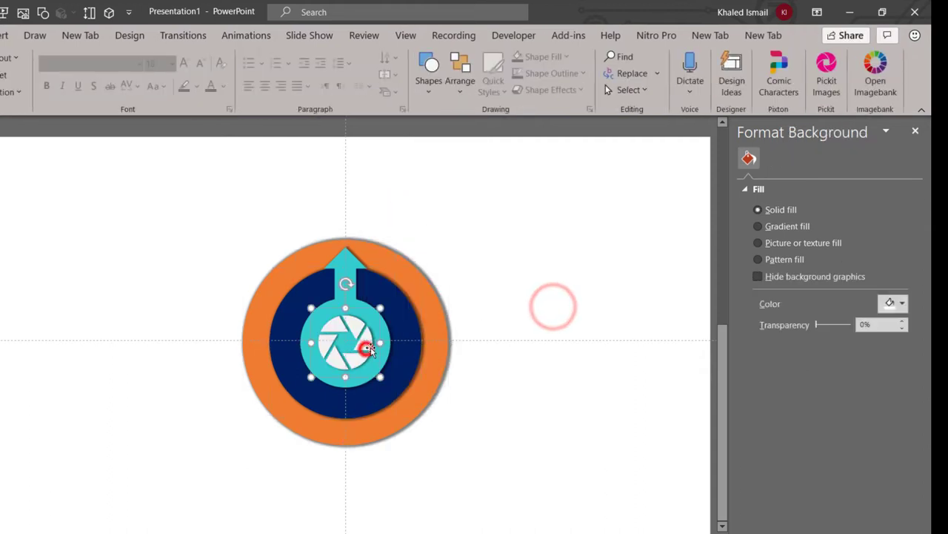
{"action": "left_click", "coordinate": [351, 274]}
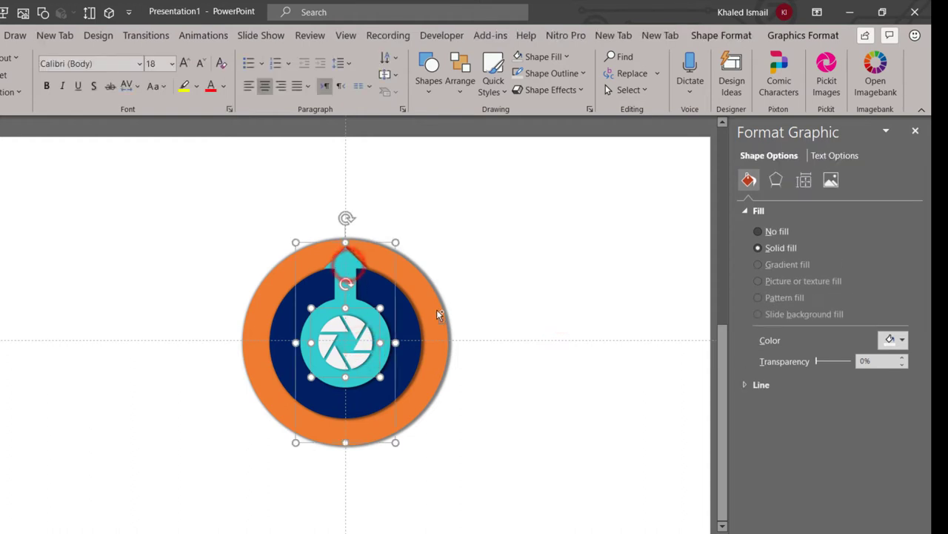
{"action": "key", "text": "ctrl+g"}
{"action": "left_click", "coordinate": [567, 337]}
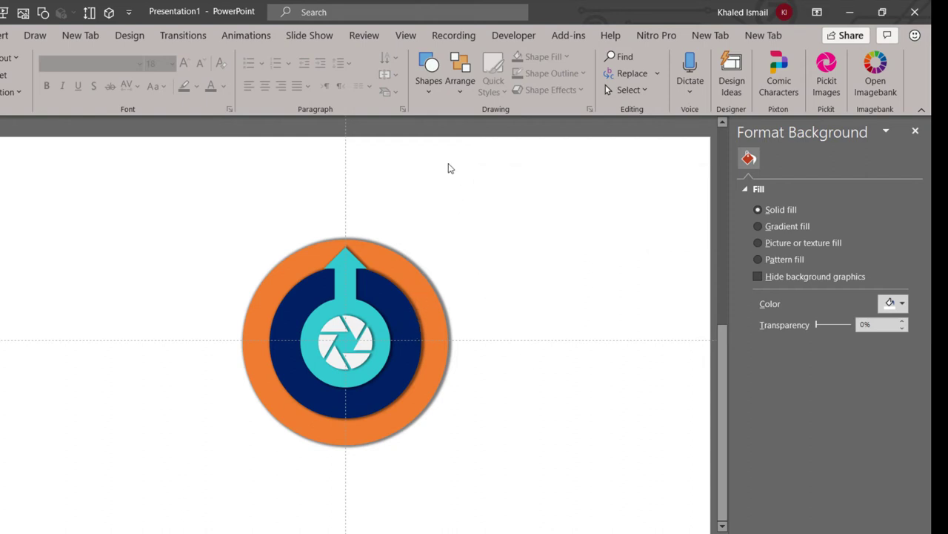
Draw a 1.04-inch oval above the orange ring and align it to the slide's horizontal centre.
{"action": "left_click", "coordinate": [430, 83]}
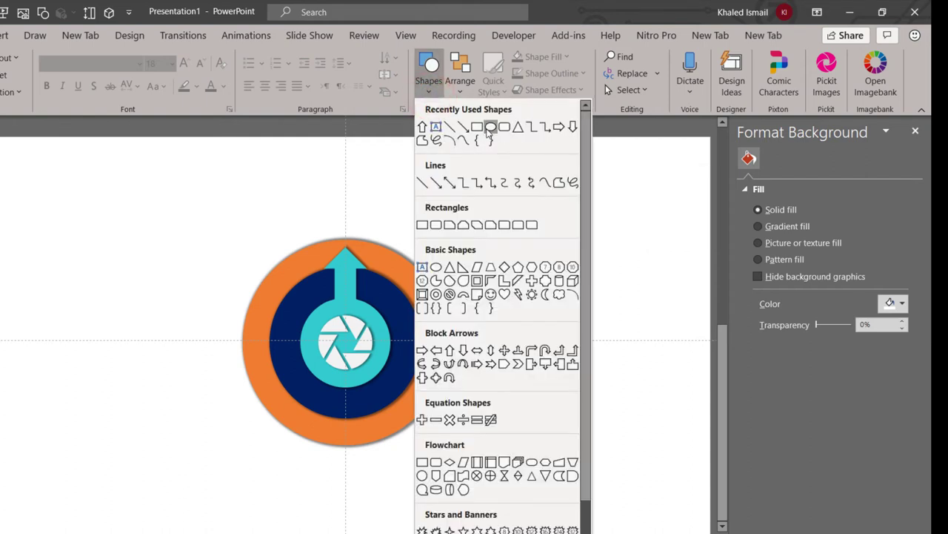
{"action": "left_click", "coordinate": [489, 127]}
{"action": "mouse_move", "coordinate": [474, 258]}
{"action": "left_mouse_down"}
{"action": "mouse_move", "coordinate": [532, 295]}
{"action": "mouse_move", "coordinate": [348, 213]}
{"action": "left_mouse_up"}
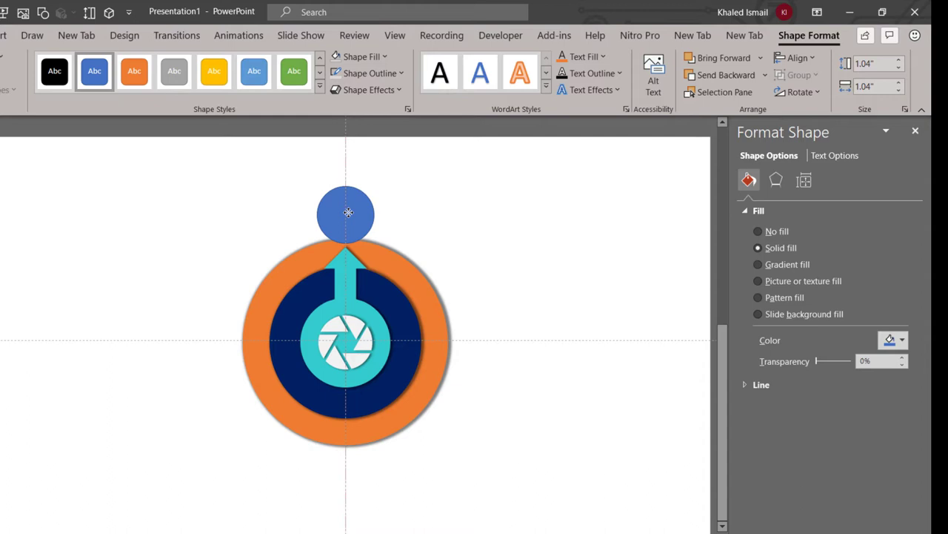
{"action": "left_click_drag", "start_coordinate": [348, 213], "coordinate": [348, 213]}
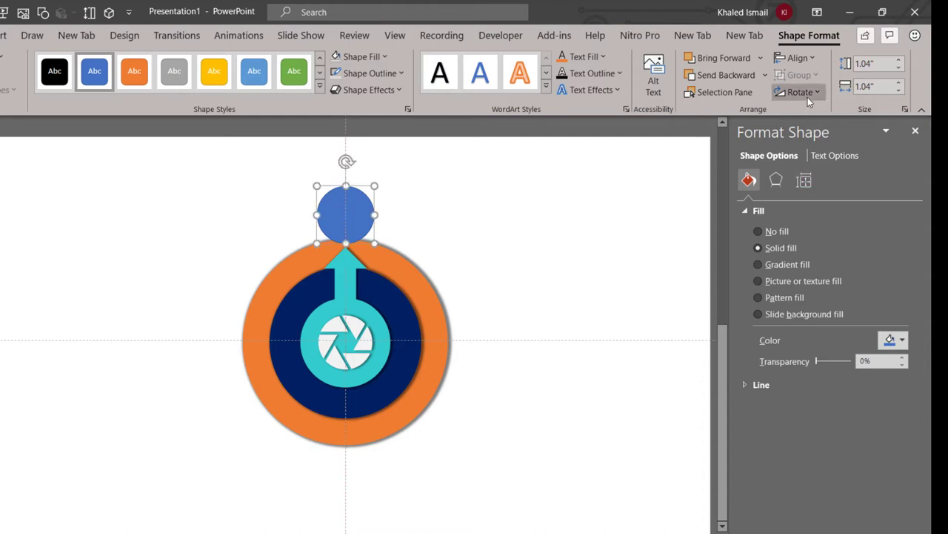
{"action": "left_click", "coordinate": [802, 60]}
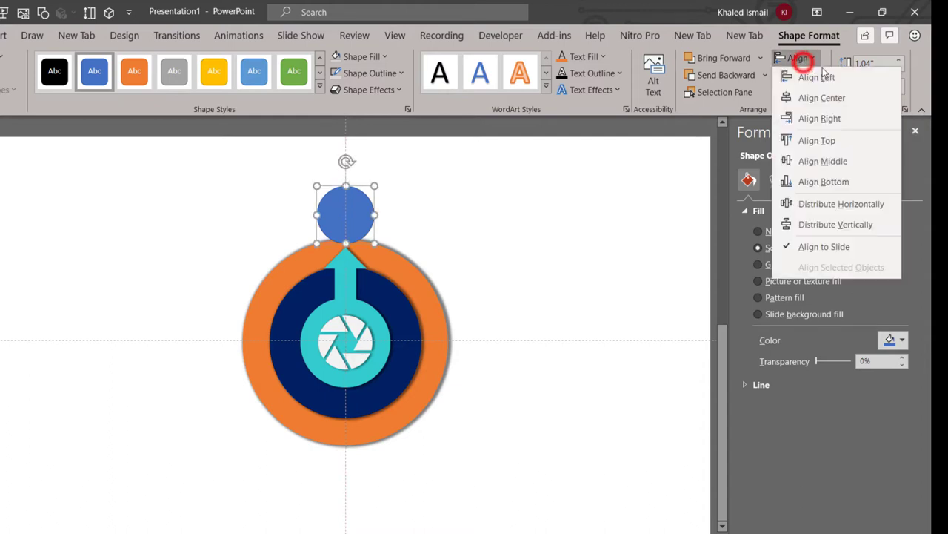
{"action": "left_click", "coordinate": [800, 59]}
{"action": "left_click", "coordinate": [800, 59]}
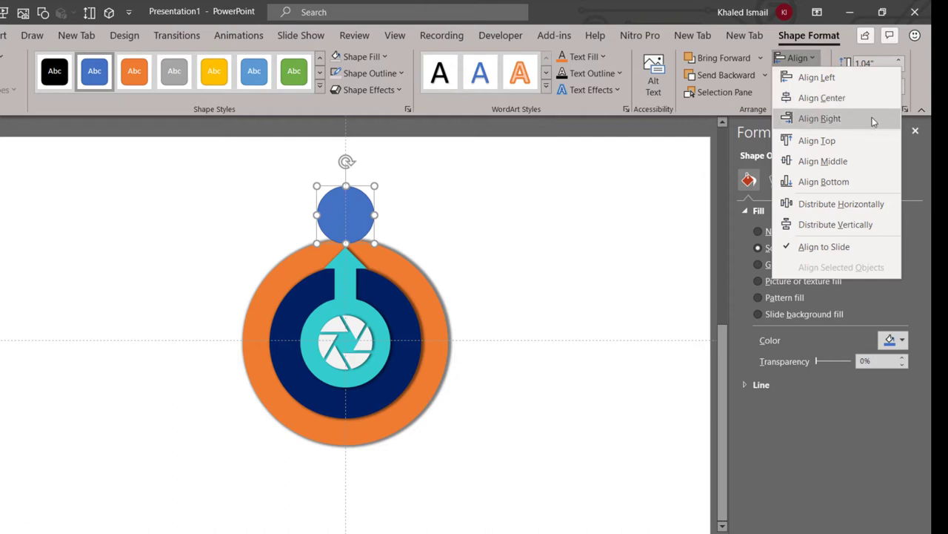
{"action": "left_click", "coordinate": [838, 102]}
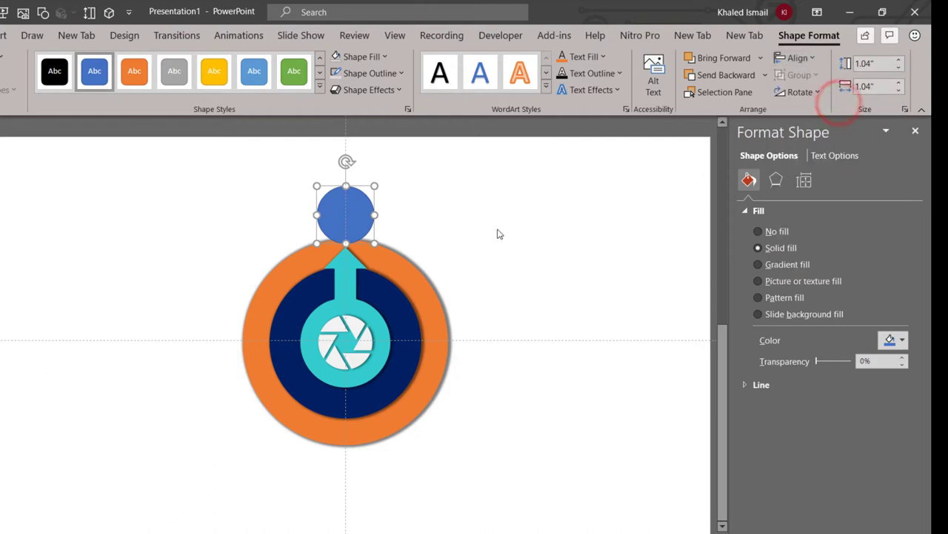
Remove the circle's outline and add an outer shadow with 3 pt distance and 49% transparency.
{"action": "left_click", "coordinate": [364, 72]}
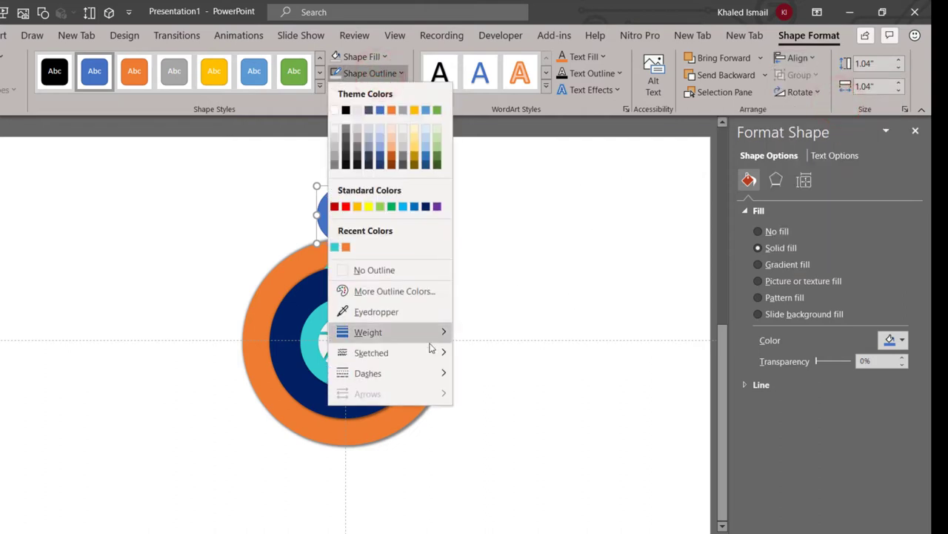
{"action": "left_click", "coordinate": [374, 270]}
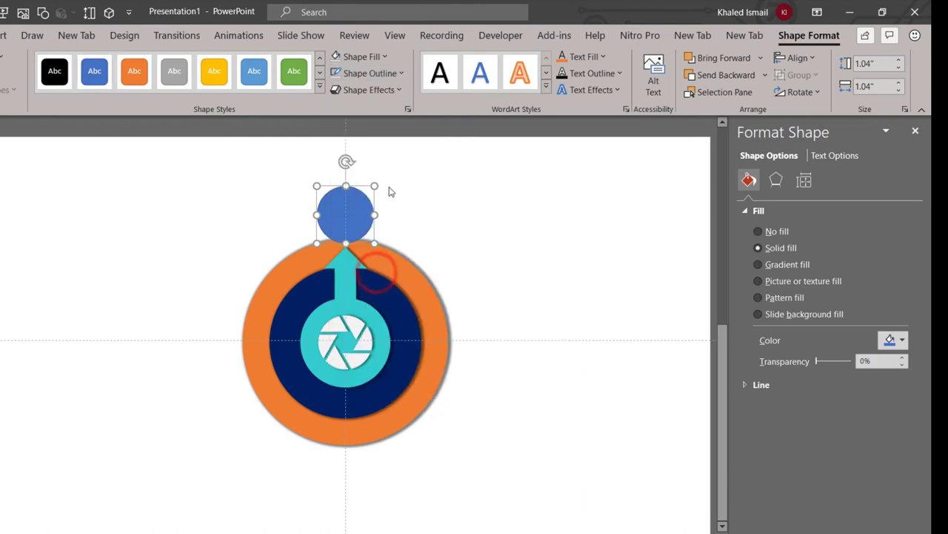
{"action": "left_click", "coordinate": [777, 181]}
{"action": "left_click", "coordinate": [893, 229]}
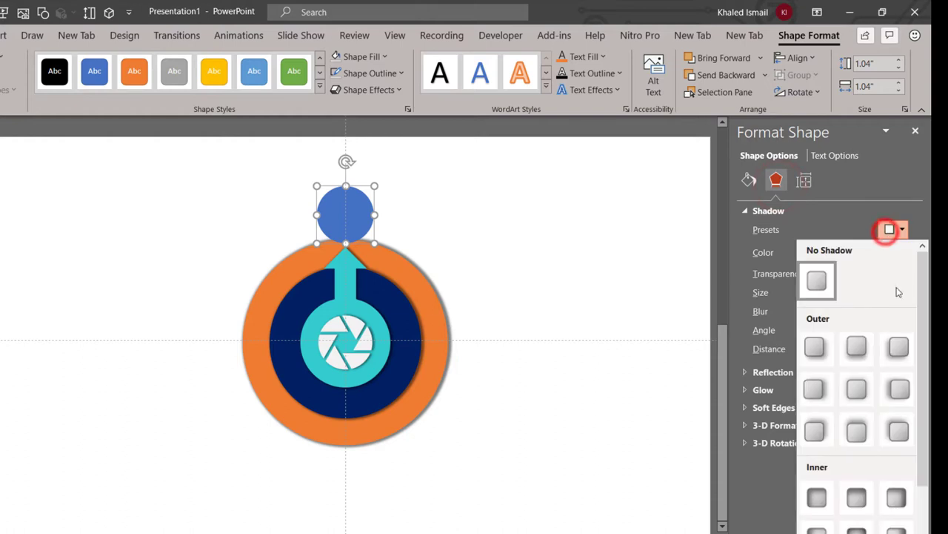
{"action": "left_click", "coordinate": [858, 391]}
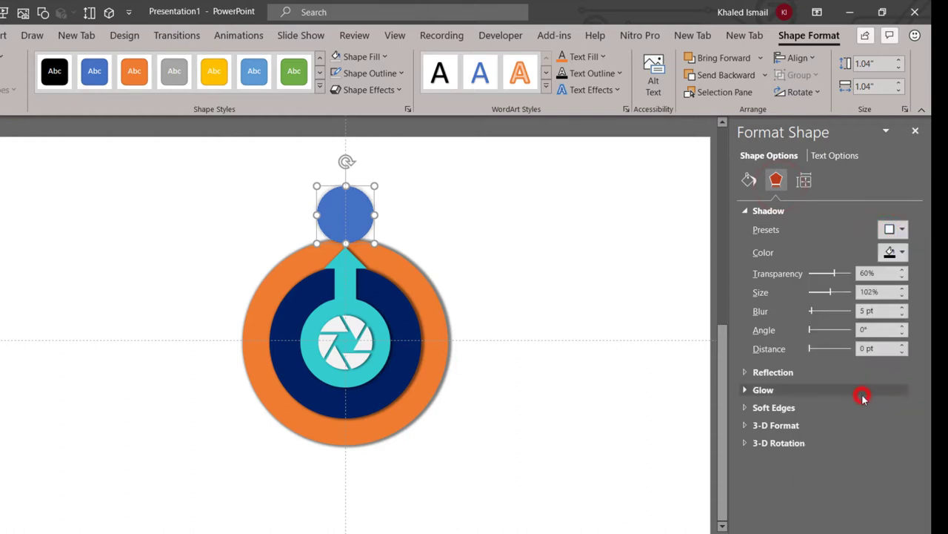
{"action": "left_click", "coordinate": [903, 346]}
{"action": "left_click", "coordinate": [903, 345]}
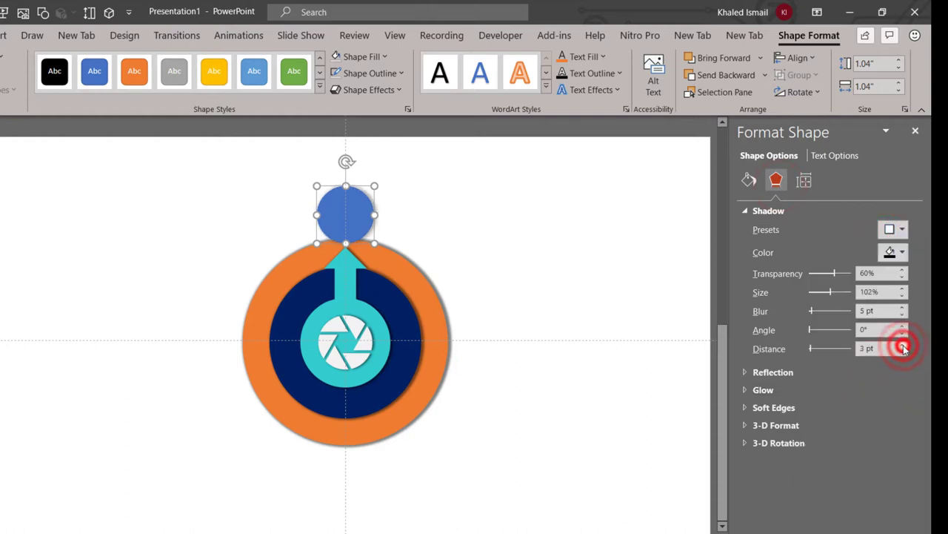
{"action": "left_click", "coordinate": [902, 345]}
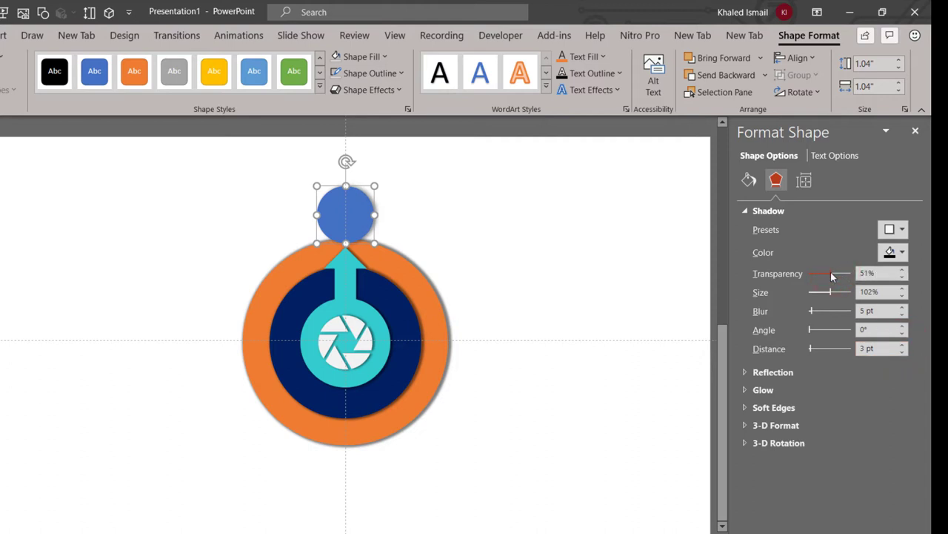
{"action": "left_click", "coordinate": [903, 274]}
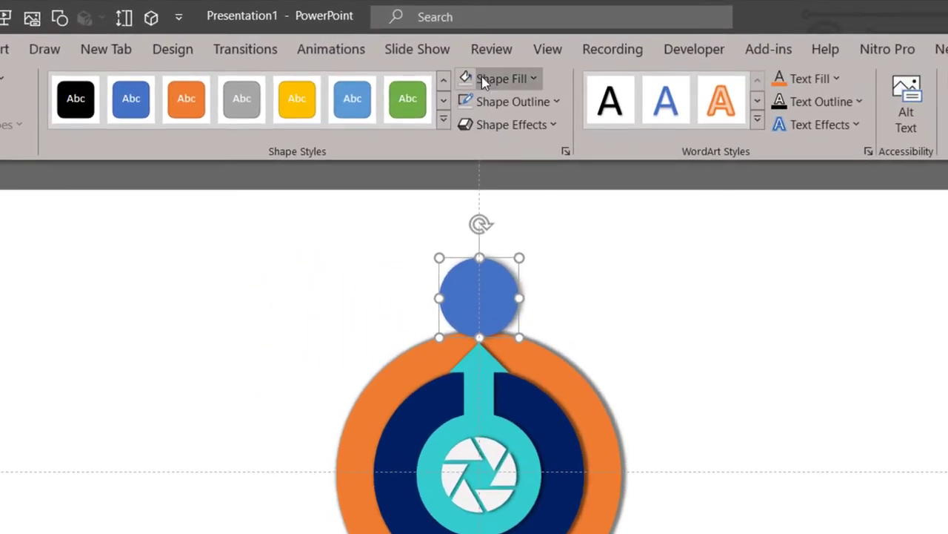
Fill the top circle with light grey.
{"action": "left_click", "coordinate": [482, 77]}
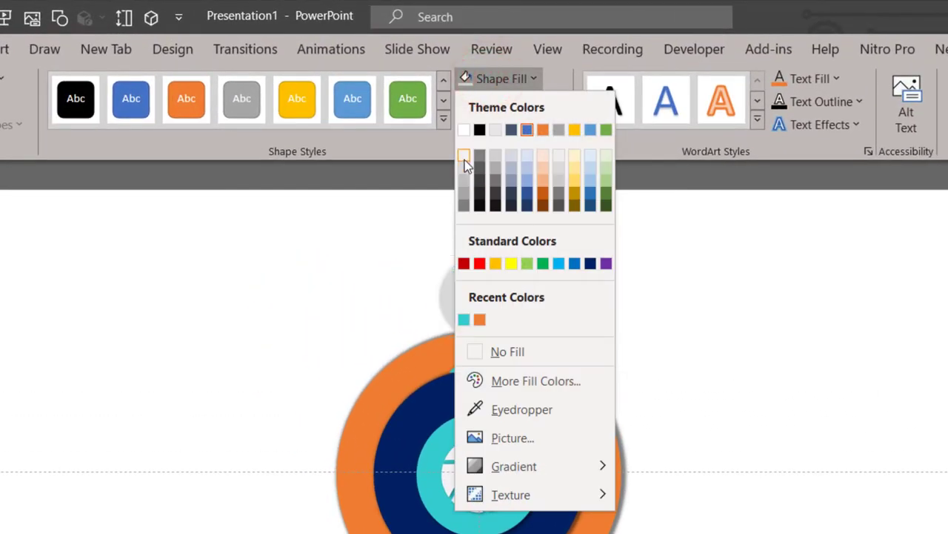
{"action": "left_click", "coordinate": [447, 172]}
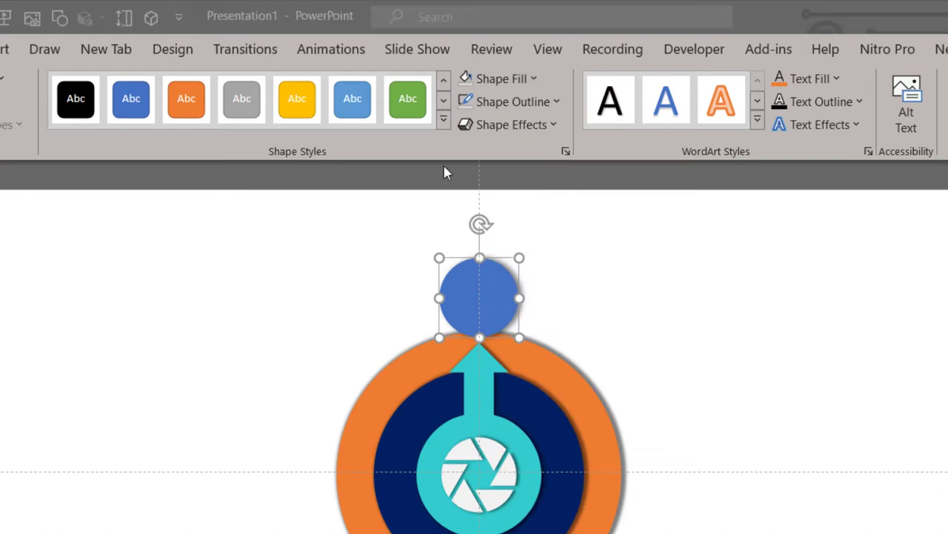
{"action": "left_click", "coordinate": [491, 78]}
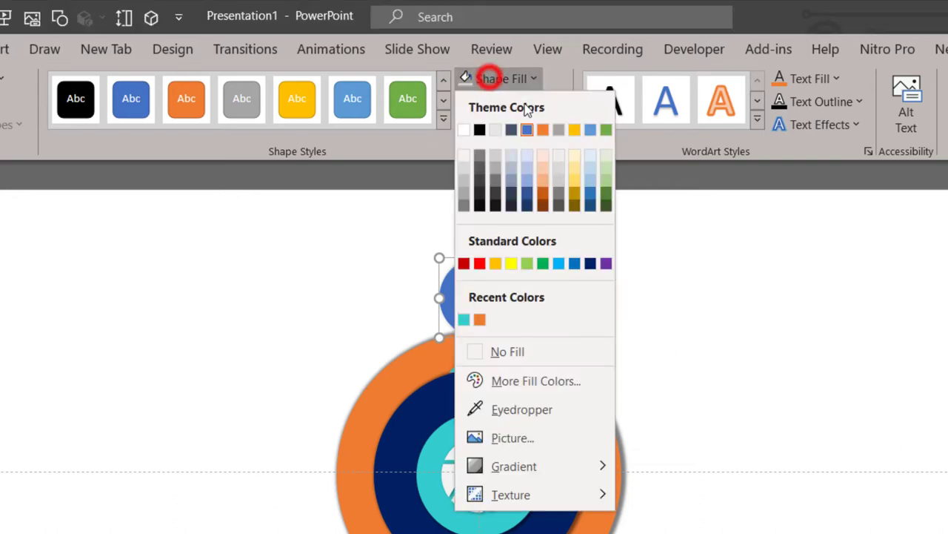
{"action": "left_click", "coordinate": [463, 155]}
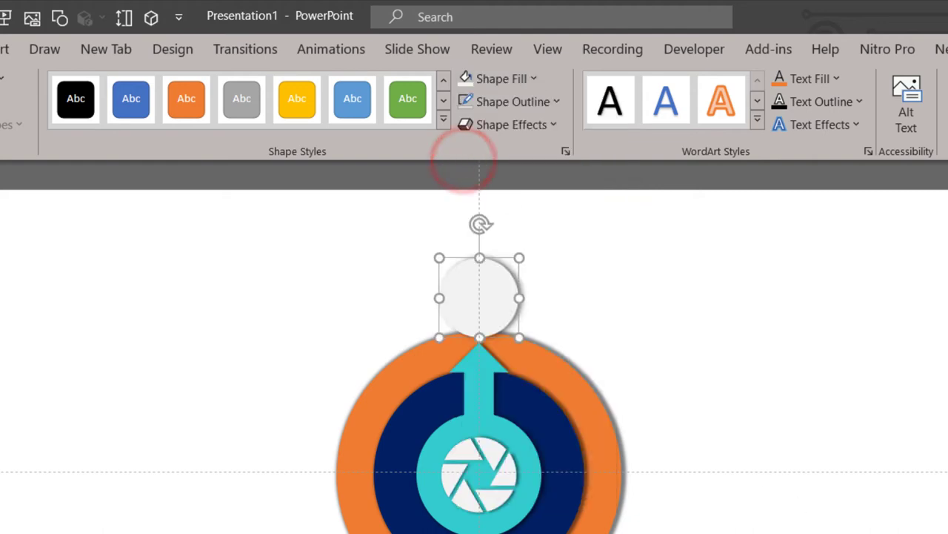
Give the slide background a grey preset linear gradient and nudge the white circle up slightly.
{"action": "left_click", "coordinate": [764, 480]}
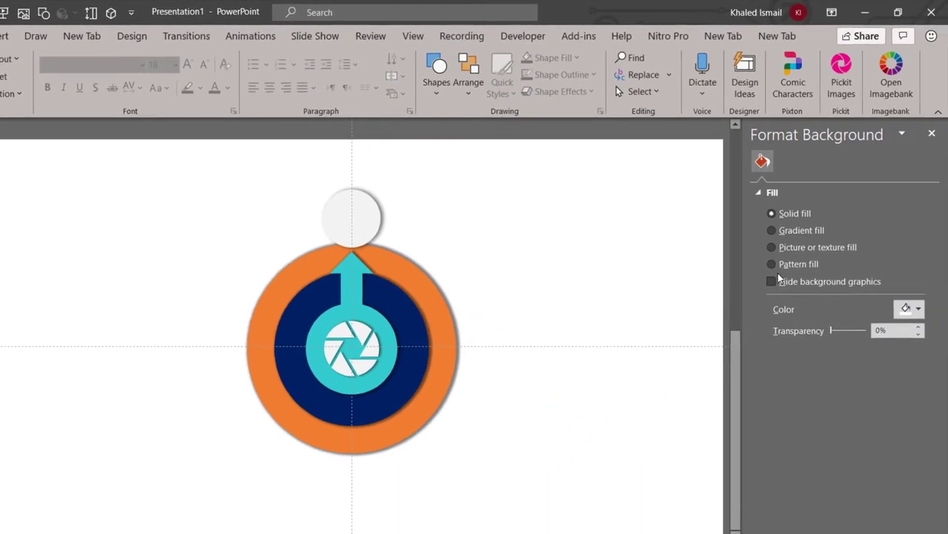
{"action": "left_click", "coordinate": [810, 235]}
{"action": "left_click", "coordinate": [909, 309]}
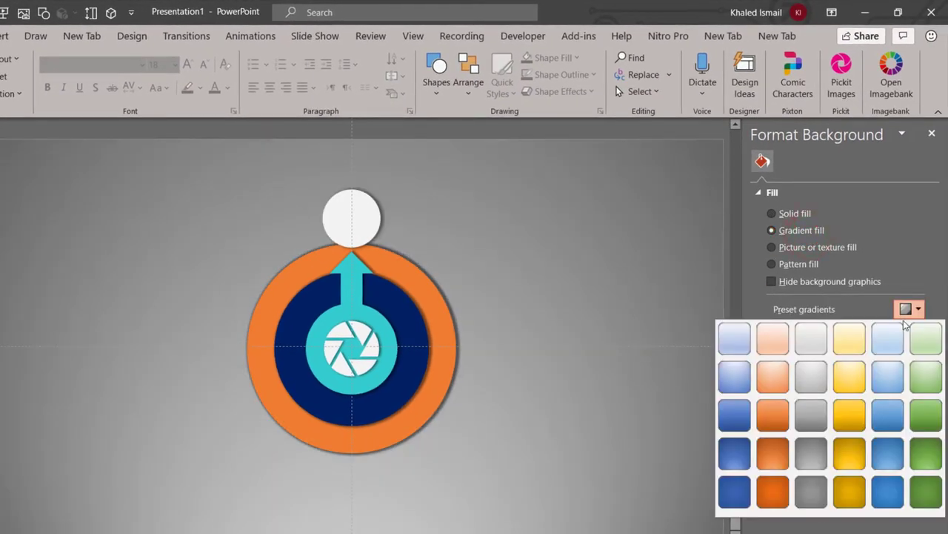
{"action": "left_click", "coordinate": [811, 415]}
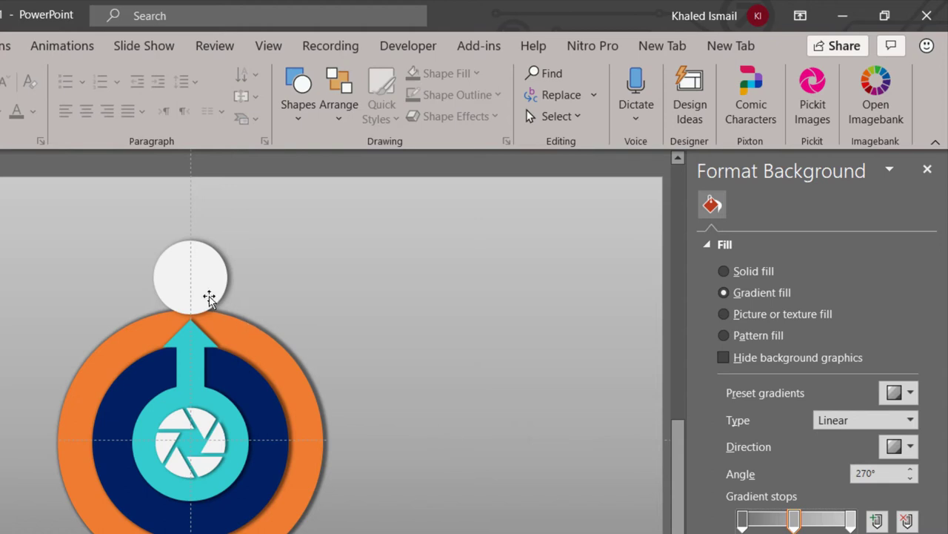
{"action": "left_click_drag", "start_coordinate": [209, 298], "coordinate": [209, 293]}
{"action": "left_click", "coordinate": [297, 97]}
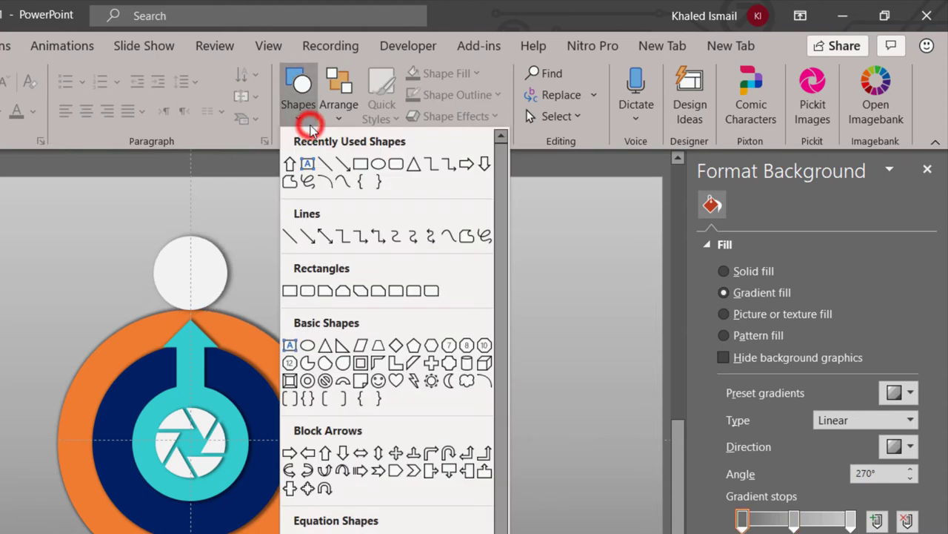
Draw a rounded rectangle with fully rounded pill ends beside the circle and send it to back.
{"action": "left_click", "coordinate": [395, 165]}
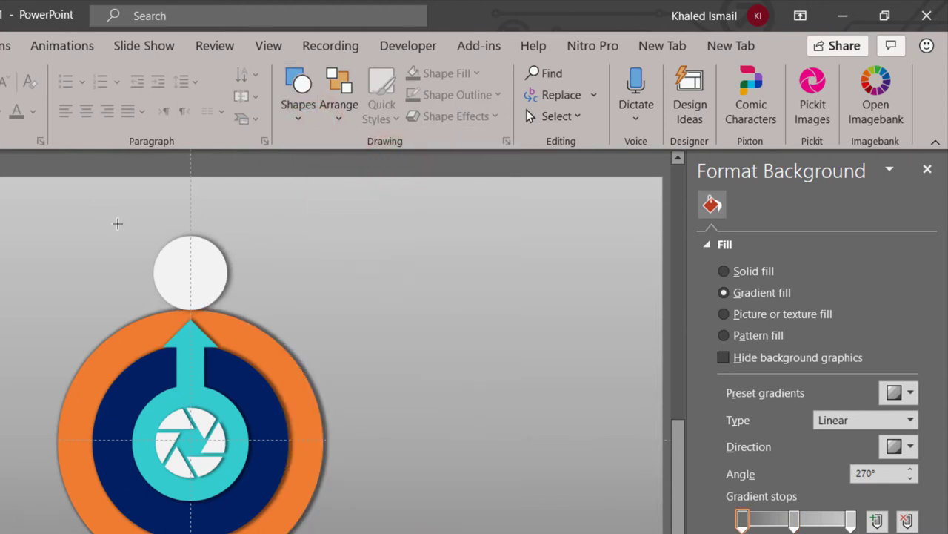
{"action": "mouse_move", "coordinate": [120, 226]}
{"action": "left_mouse_down"}
{"action": "mouse_move", "coordinate": [286, 304]}
{"action": "mouse_move", "coordinate": [417, 311]}
{"action": "left_mouse_up"}
{"action": "left_click_drag", "start_coordinate": [128, 223], "coordinate": [188, 263]}
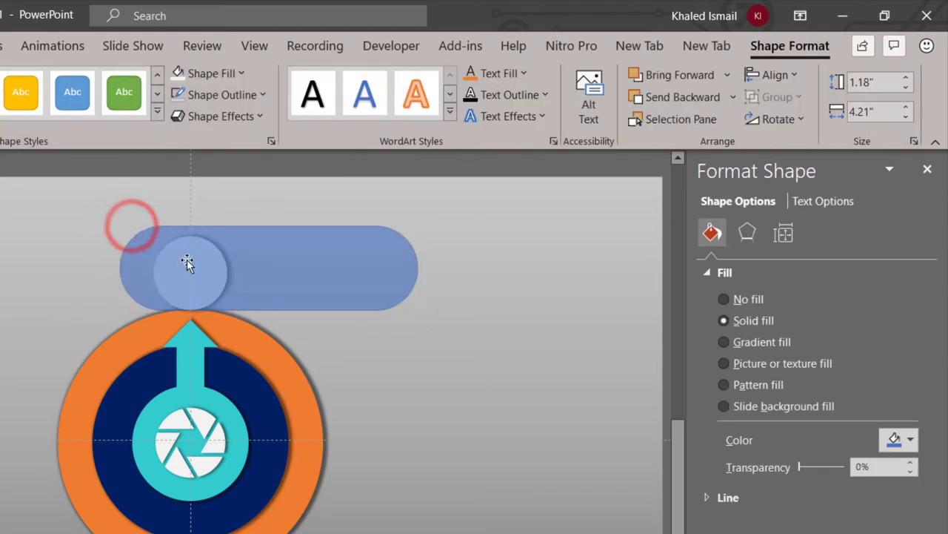
{"action": "mouse_move", "coordinate": [254, 269]}
{"action": "left_mouse_down"}
{"action": "mouse_move", "coordinate": [326, 269]}
{"action": "mouse_move", "coordinate": [291, 273]}
{"action": "left_mouse_up"}
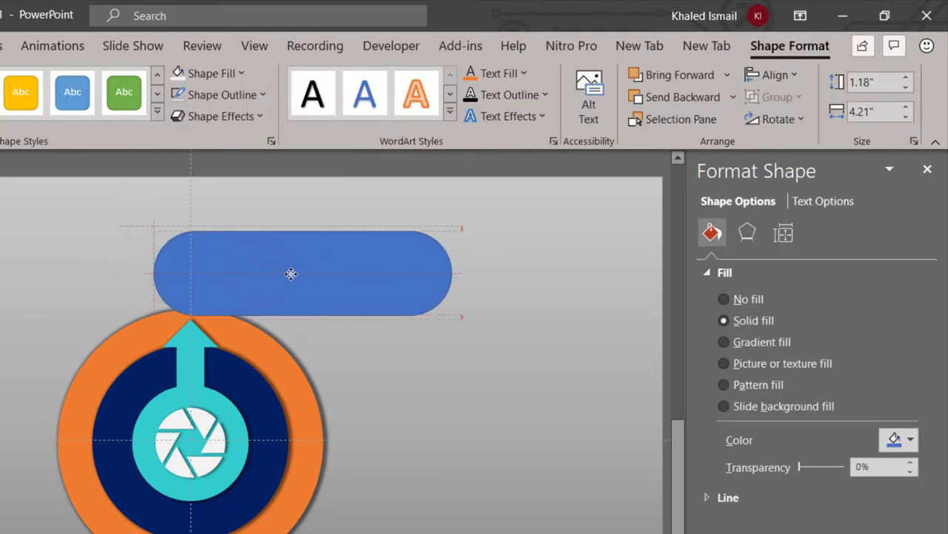
{"action": "right_click", "coordinate": [311, 273]}
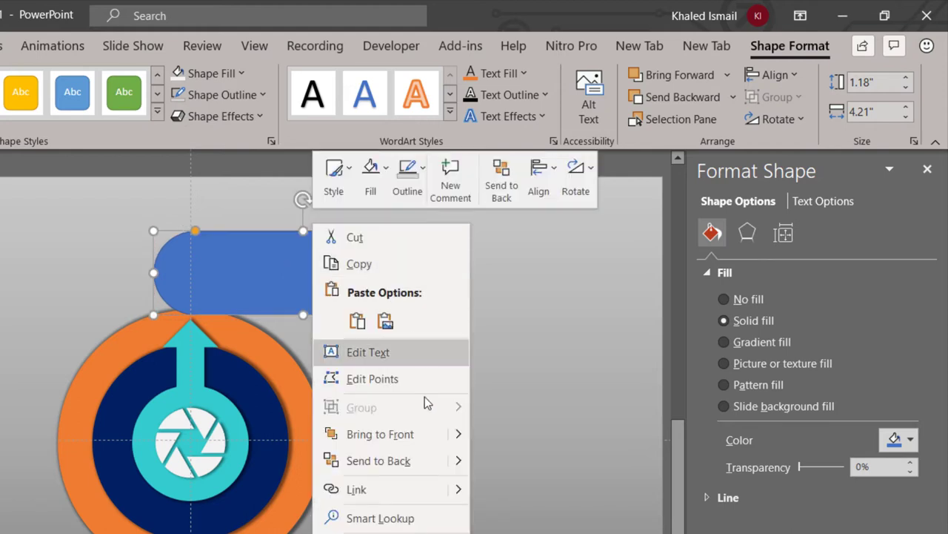
{"action": "left_click", "coordinate": [403, 461]}
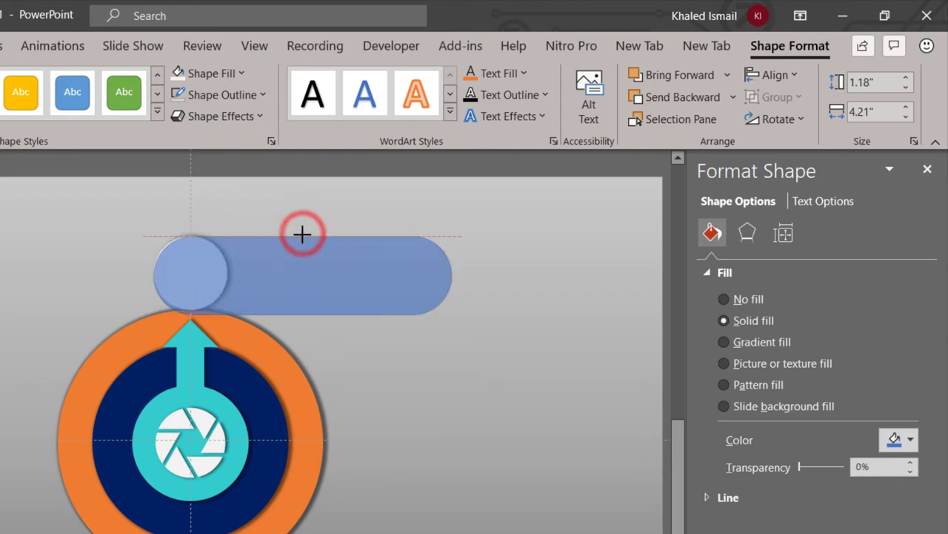
Reduce the pill's height to 1.04" and line it up level with the circle.
{"action": "left_click_drag", "start_coordinate": [302, 233], "coordinate": [300, 238]}
{"action": "left_click_drag", "start_coordinate": [295, 277], "coordinate": [297, 279]}
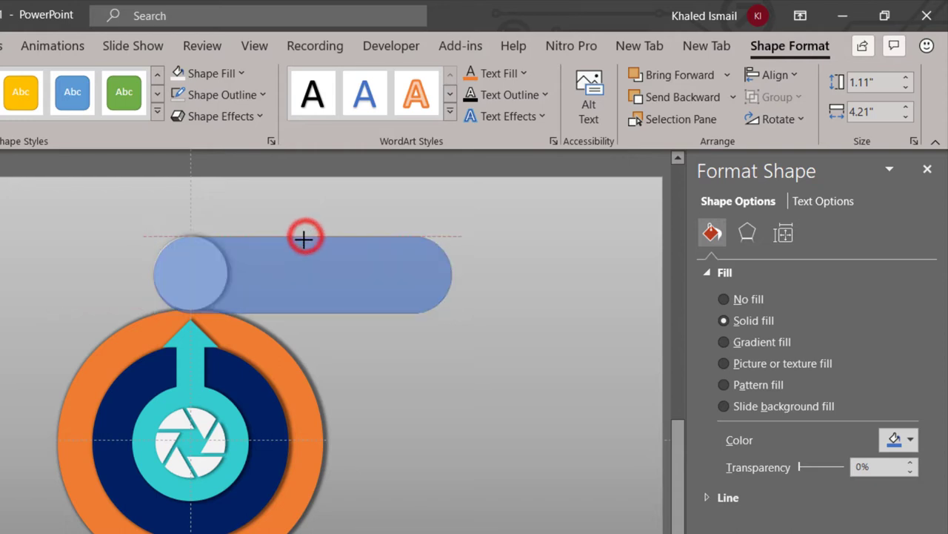
{"action": "left_click_drag", "start_coordinate": [306, 236], "coordinate": [304, 239]}
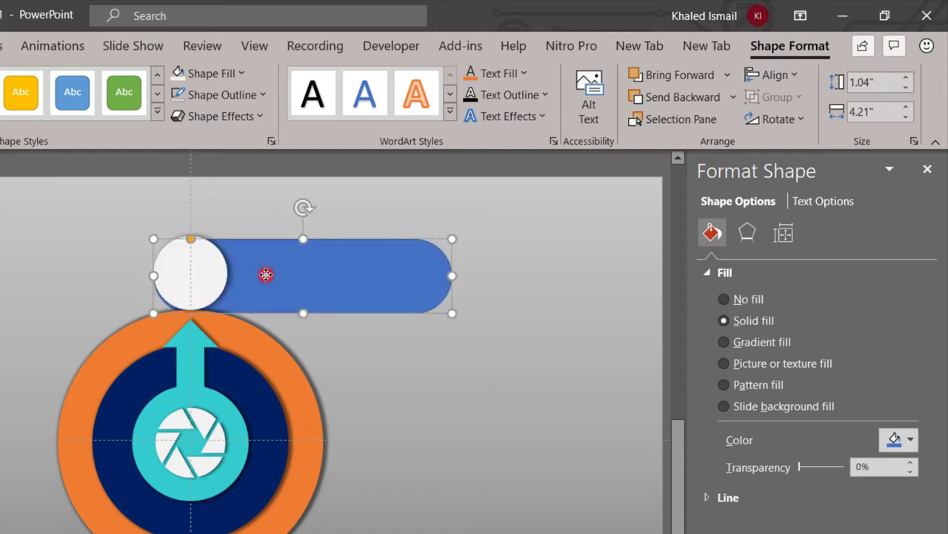
{"action": "left_click_drag", "start_coordinate": [266, 275], "coordinate": [269, 270]}
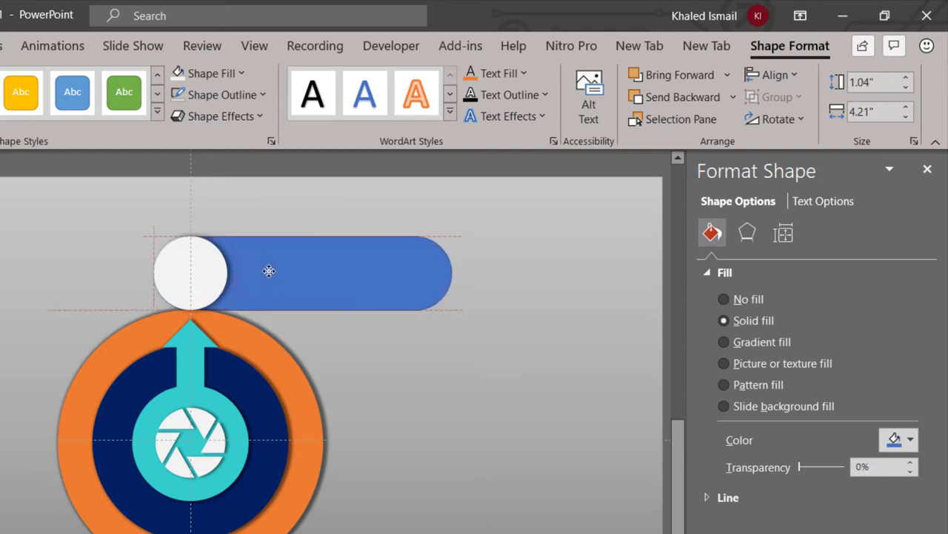
{"action": "left_click_drag", "start_coordinate": [269, 271], "coordinate": [255, 261]}
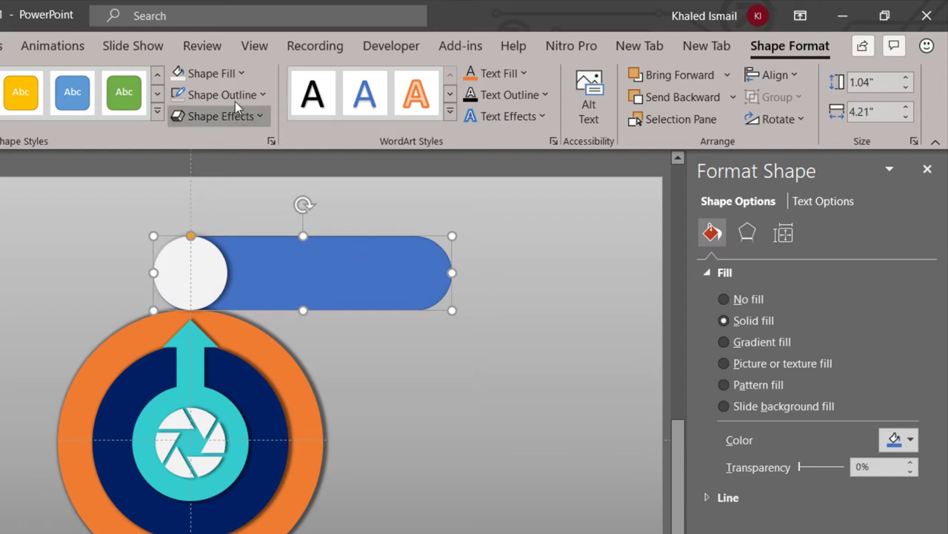
Copy the circle's light grey fill and shadow onto the pill with Format Painter.
{"action": "left_click", "coordinate": [213, 272]}
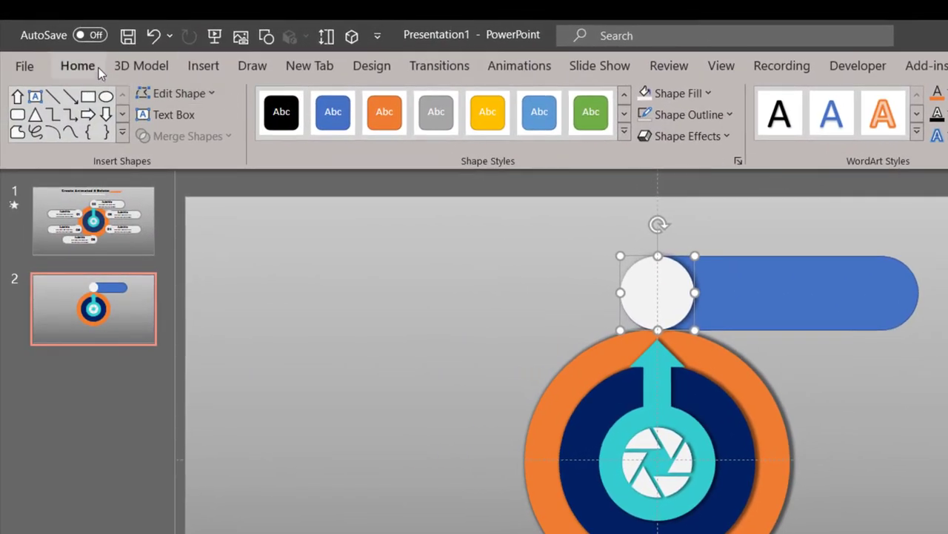
{"action": "left_click", "coordinate": [94, 66]}
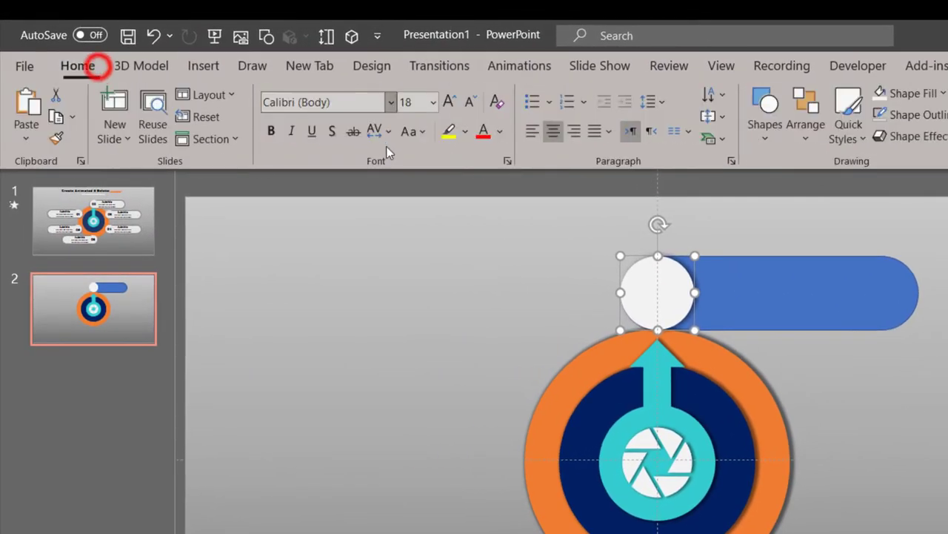
{"action": "left_click", "coordinate": [775, 291]}
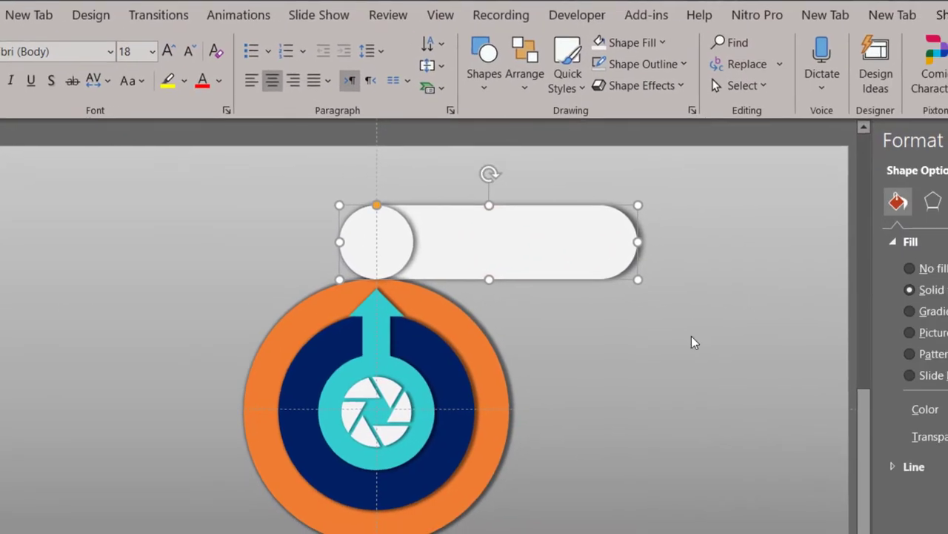
{"action": "left_click", "coordinate": [700, 337]}
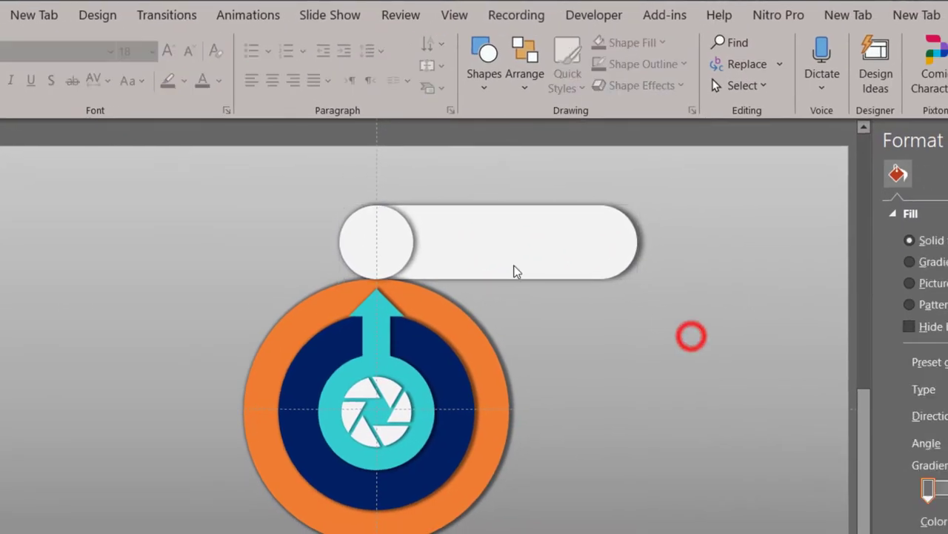
Bring the circle and pill to the front together.
{"action": "left_click", "coordinate": [394, 239]}
{"action": "left_click", "coordinate": [515, 246], "text": "shift"}
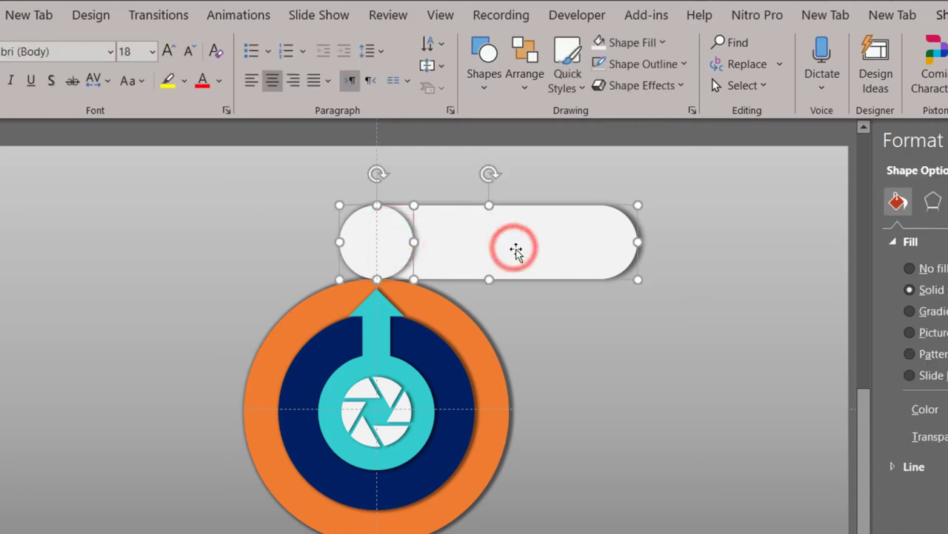
{"action": "right_click", "coordinate": [516, 249]}
{"action": "left_click", "coordinate": [611, 404]}
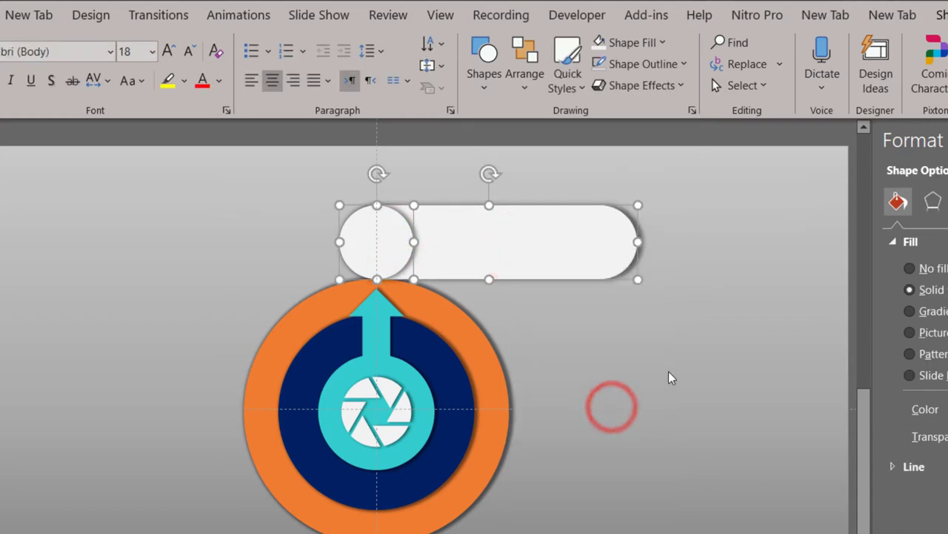
{"action": "left_click", "coordinate": [670, 373]}
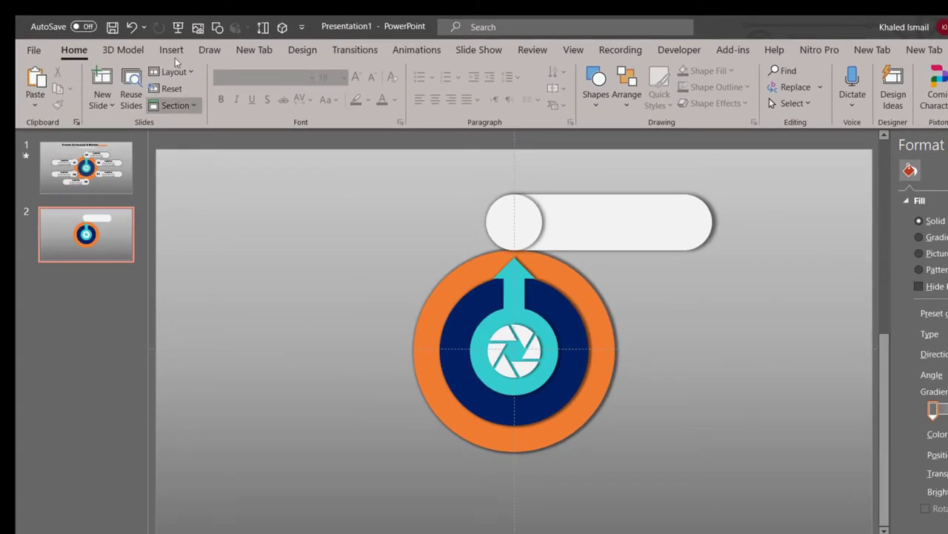
{"action": "left_click", "coordinate": [172, 50]}
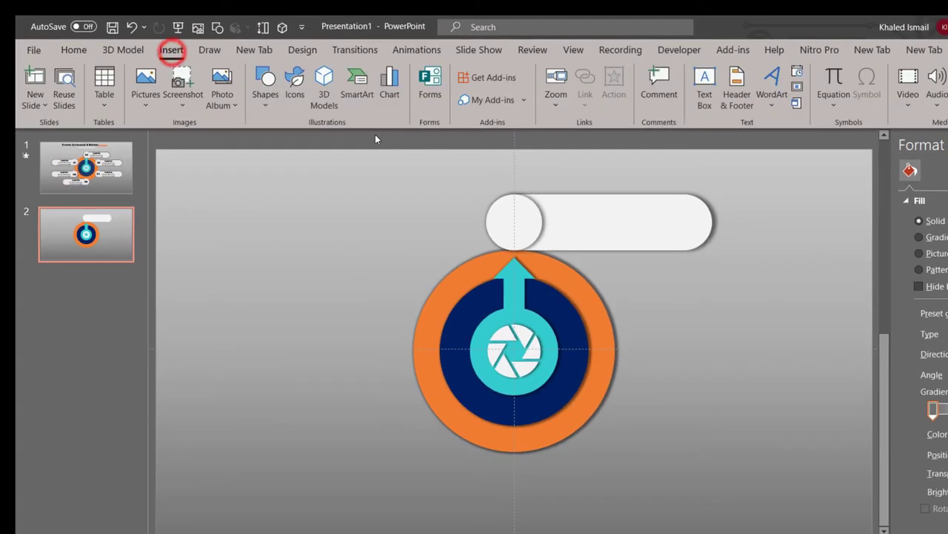
Add a text box reading '01' over the white circle.
{"action": "left_click", "coordinate": [269, 109]}
{"action": "left_click", "coordinate": [274, 141]}
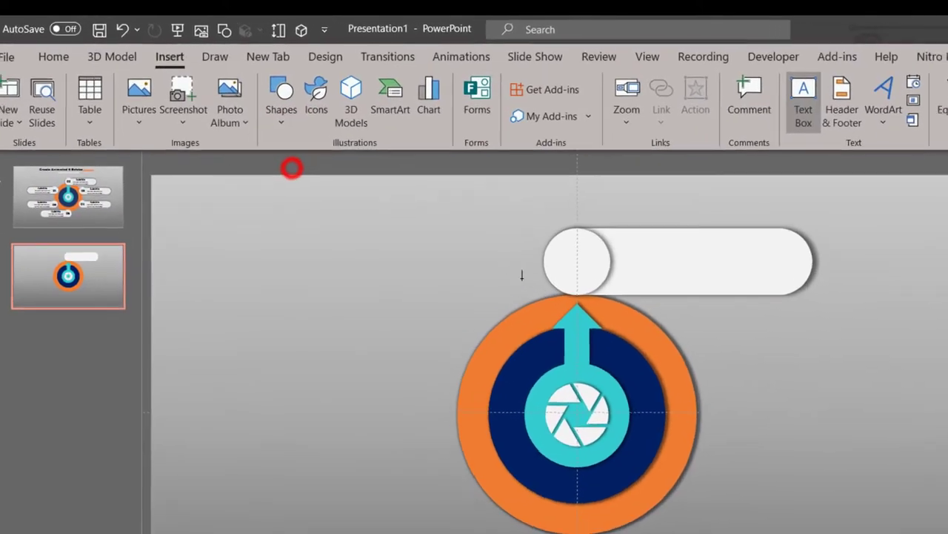
{"action": "left_click_drag", "start_coordinate": [595, 271], "coordinate": [654, 315]}
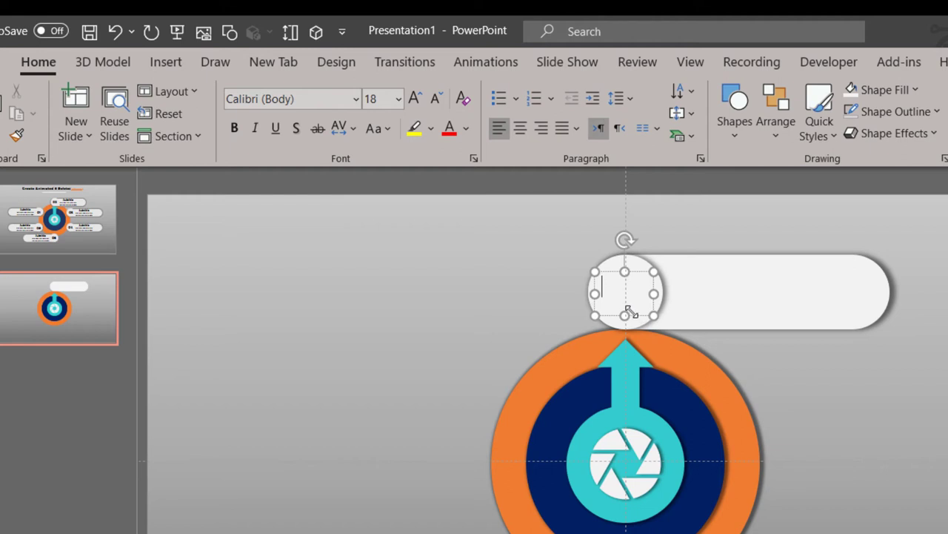
{"action": "type", "text": "01"}
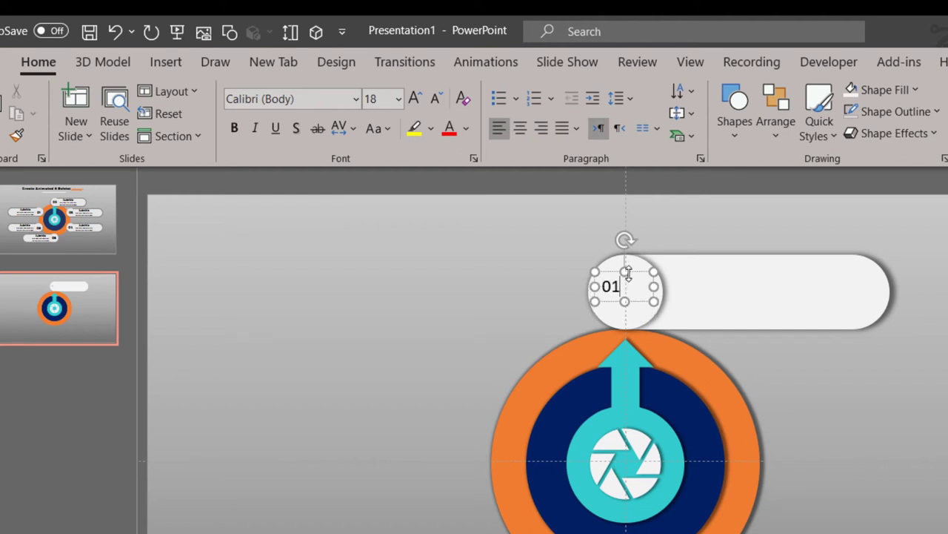
{"action": "left_click", "coordinate": [507, 294]}
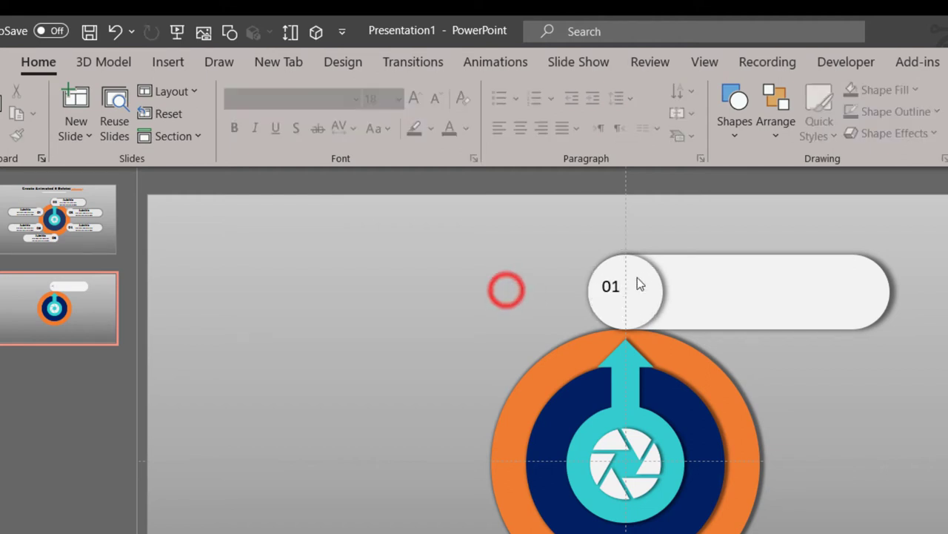
{"action": "left_click", "coordinate": [618, 289]}
Set the 01 text to bold Berlin Sans FB Demi.
{"action": "left_click", "coordinate": [304, 99]}
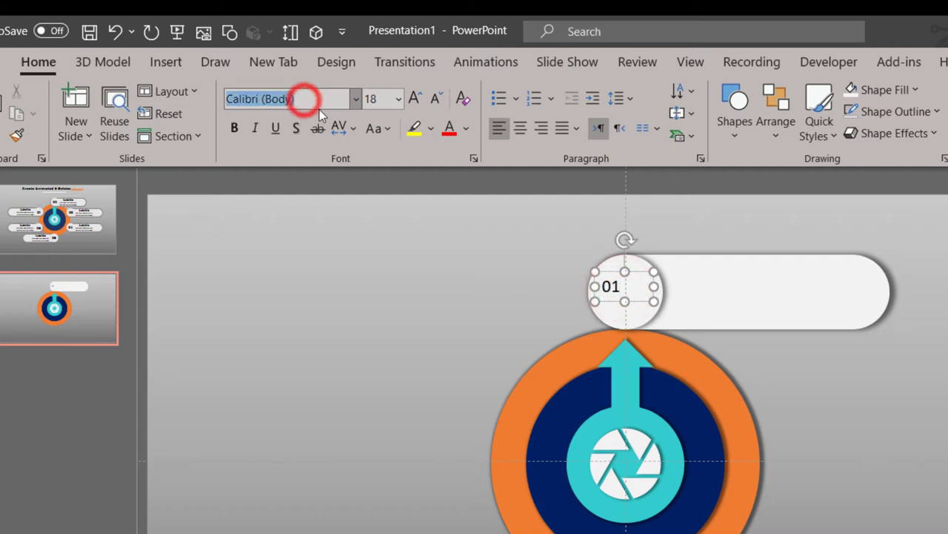
{"action": "type", "text": "Berlin Sans FB Demi"}
{"action": "key", "text": "Return"}
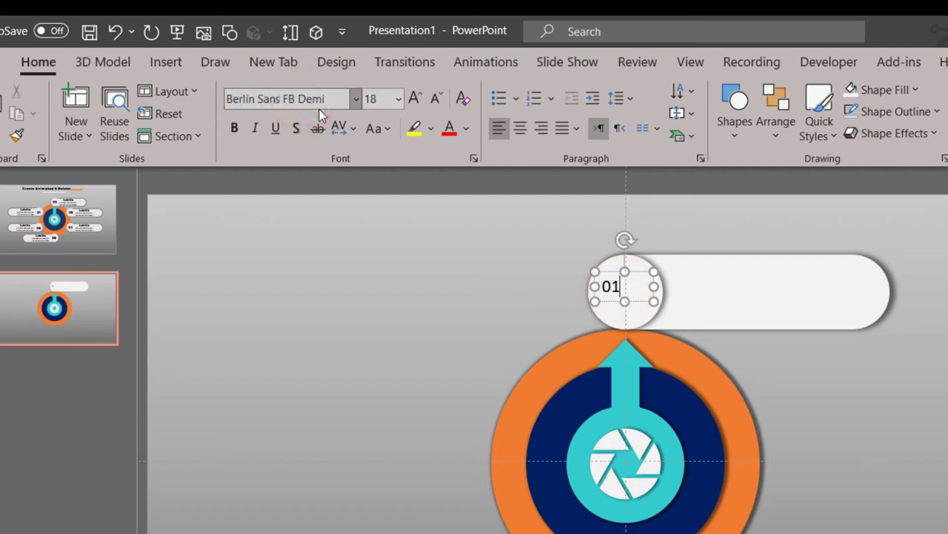
{"action": "left_click", "coordinate": [233, 130]}
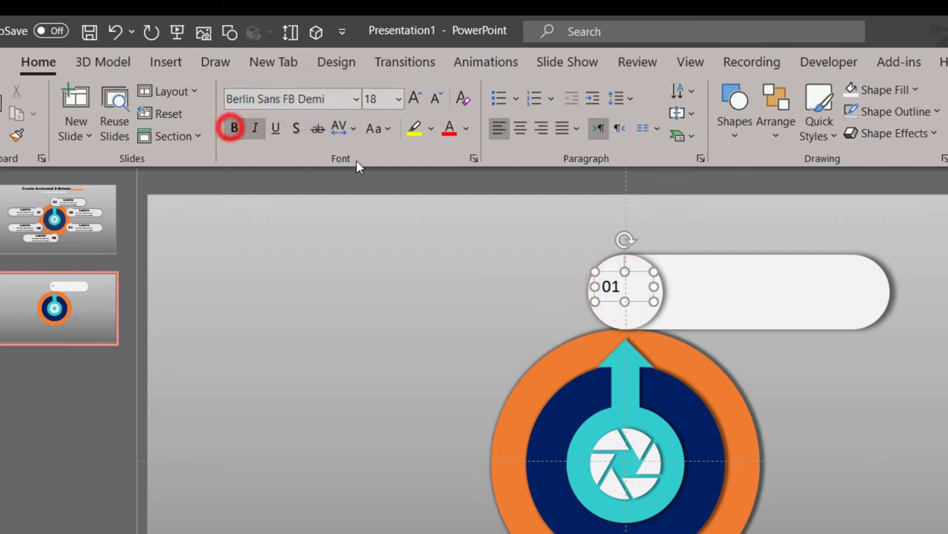
{"action": "left_click", "coordinate": [634, 300]}
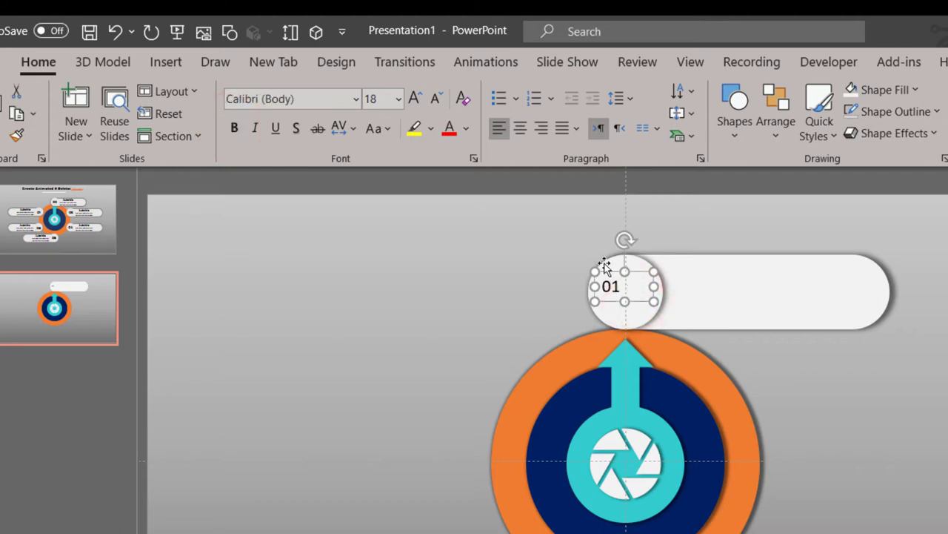
{"action": "left_click", "coordinate": [311, 102]}
{"action": "type", "text": "Berlin Sans FB Demi"}
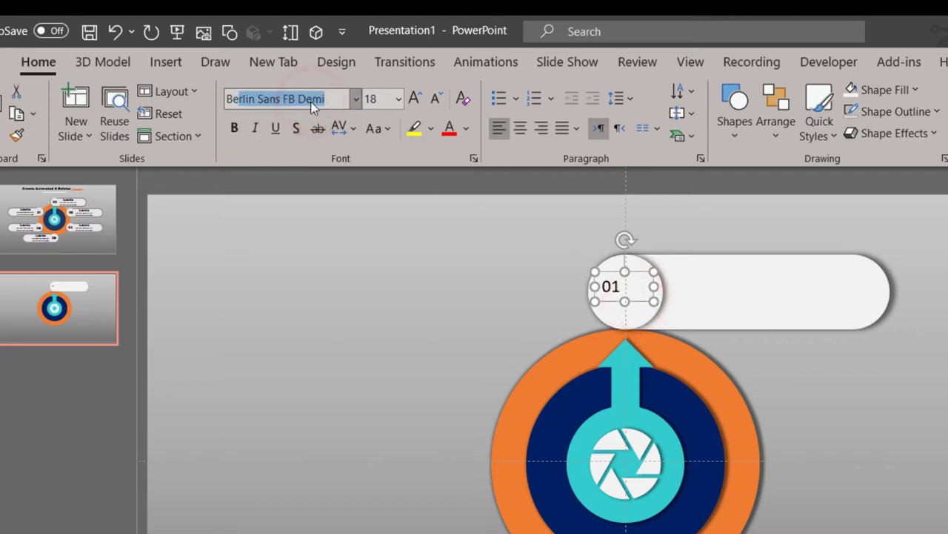
{"action": "key", "text": "Return"}
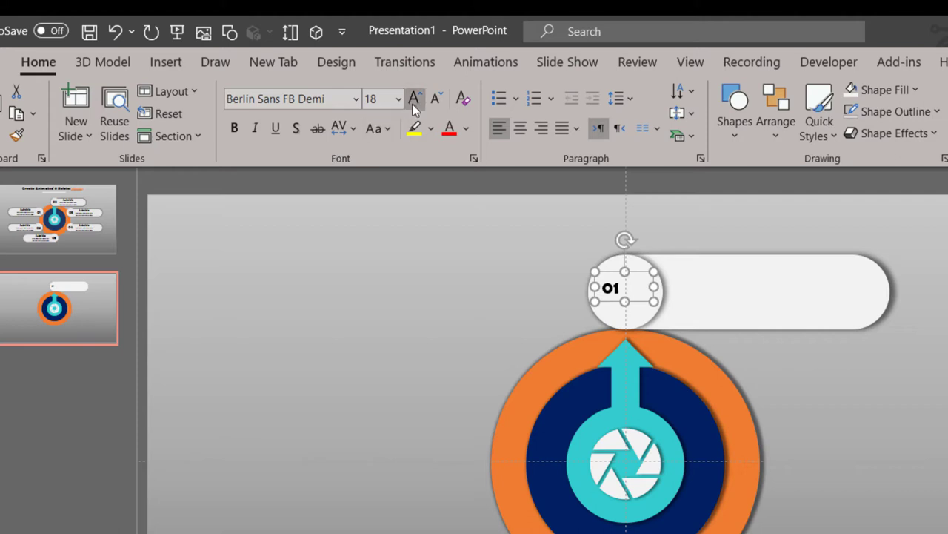
Enlarge the 01 number to 32 pt and place it on the pill's left end.
{"action": "left_click", "coordinate": [414, 107]}
{"action": "left_click", "coordinate": [415, 107]}
{"action": "left_click", "coordinate": [415, 107]}
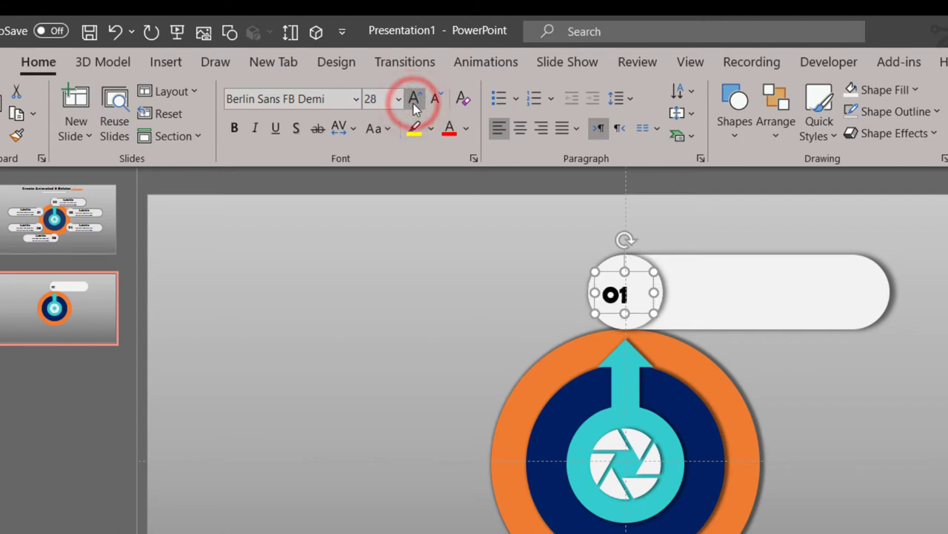
{"action": "left_click", "coordinate": [415, 108]}
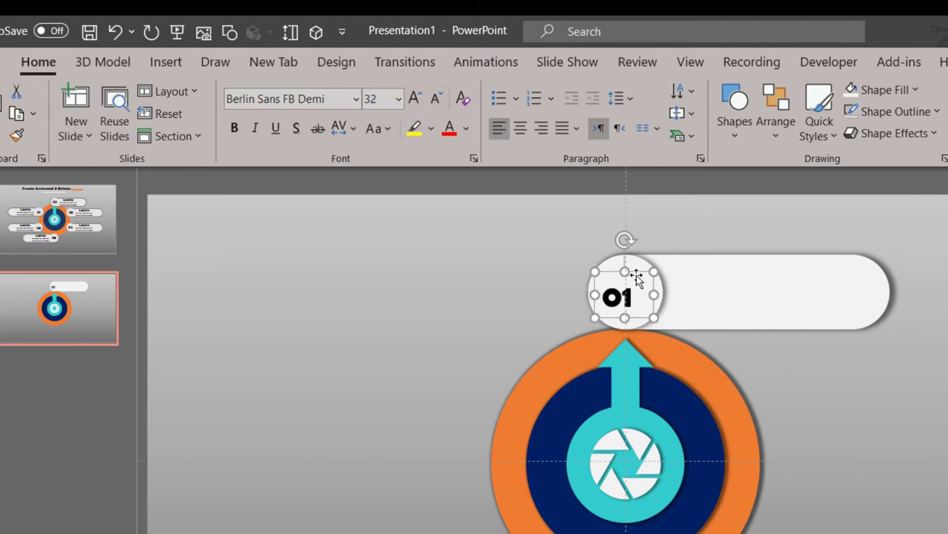
{"action": "left_click_drag", "start_coordinate": [636, 275], "coordinate": [642, 264]}
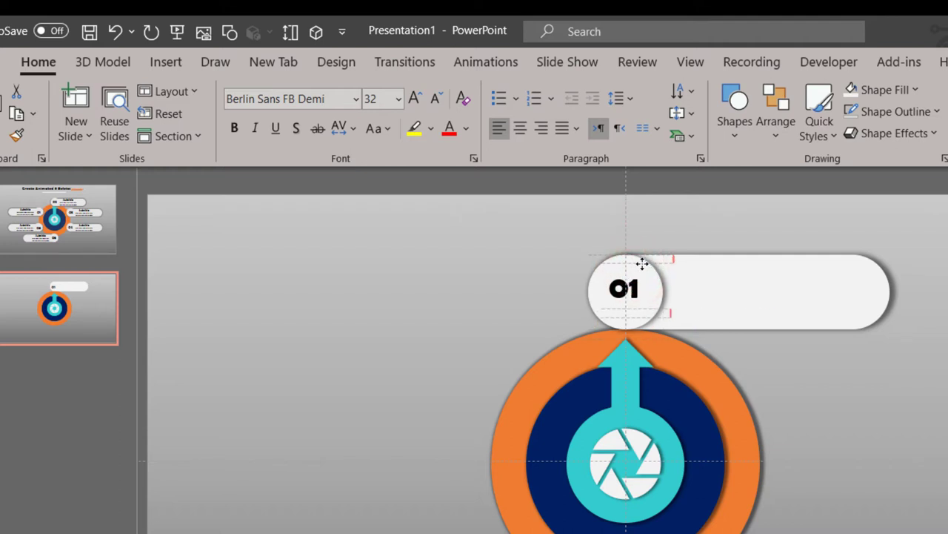
{"action": "left_click_drag", "start_coordinate": [641, 265], "coordinate": [597, 287]}
Centre the 01 text and nudge it to the middle of the circle.
{"action": "left_click", "coordinate": [521, 130]}
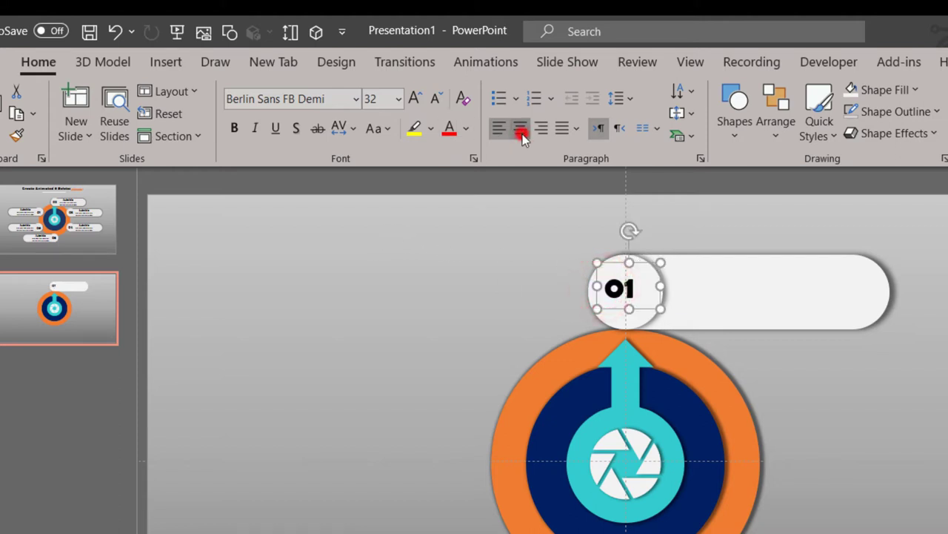
{"action": "left_click", "coordinate": [630, 312]}
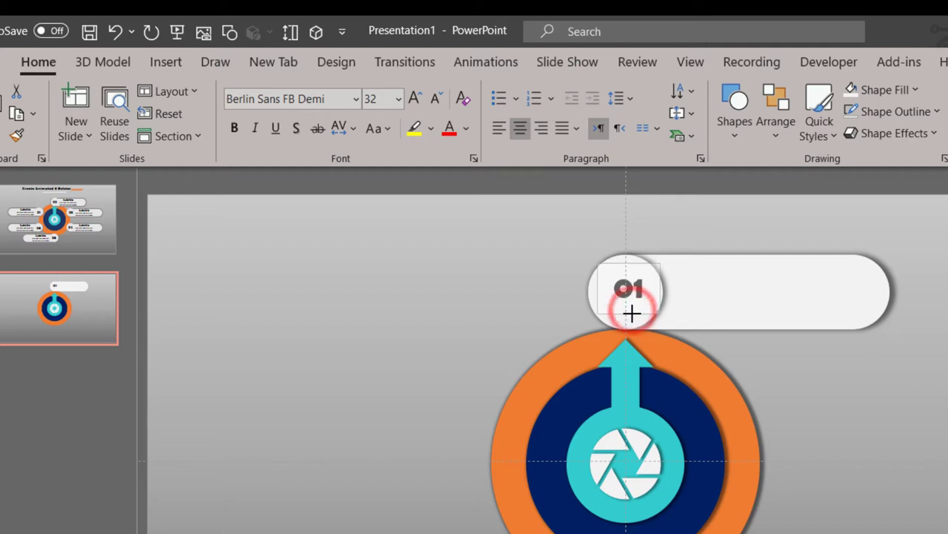
{"action": "left_click", "coordinate": [648, 312]}
{"action": "left_click_drag", "start_coordinate": [648, 313], "coordinate": [641, 317]}
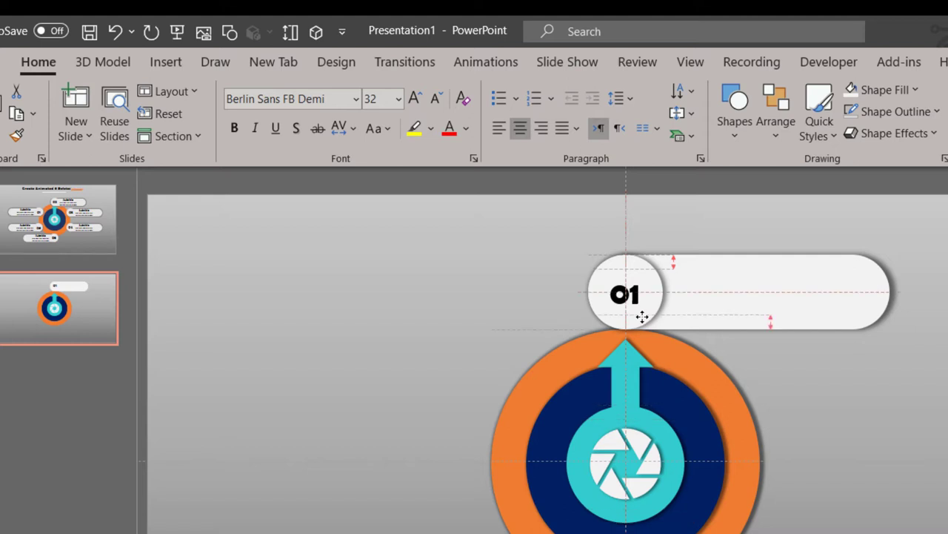
Group the 01 text box with the white circle into a number badge.
{"action": "left_click", "coordinate": [451, 294]}
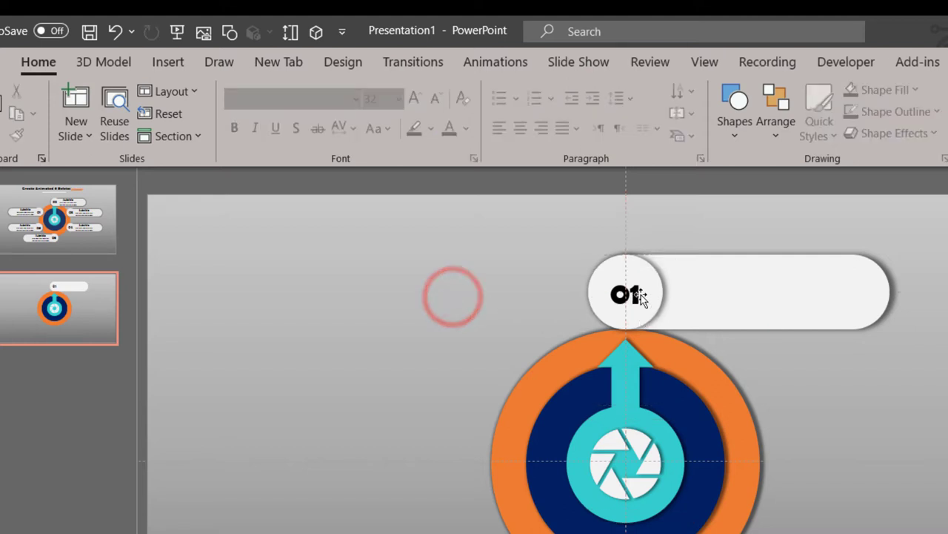
{"action": "left_click", "coordinate": [625, 297]}
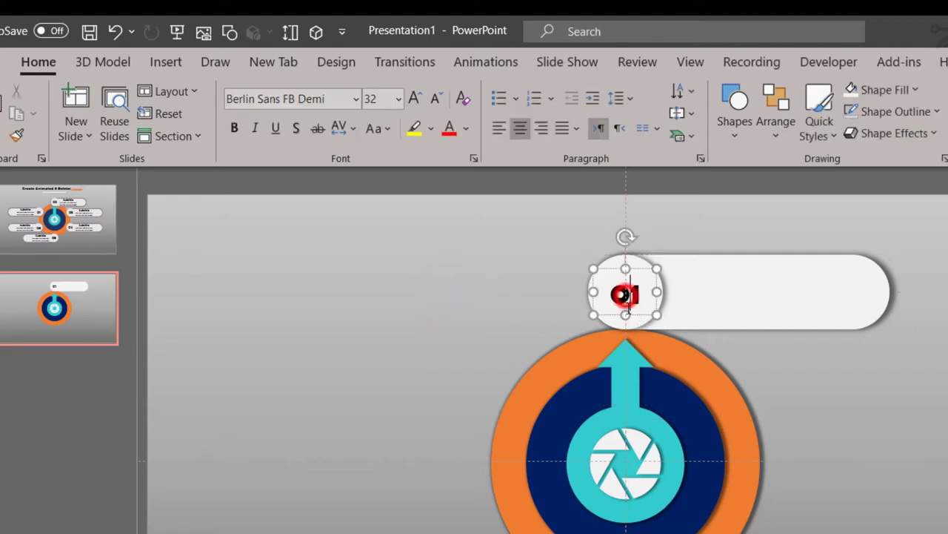
{"action": "left_click", "coordinate": [638, 322]}
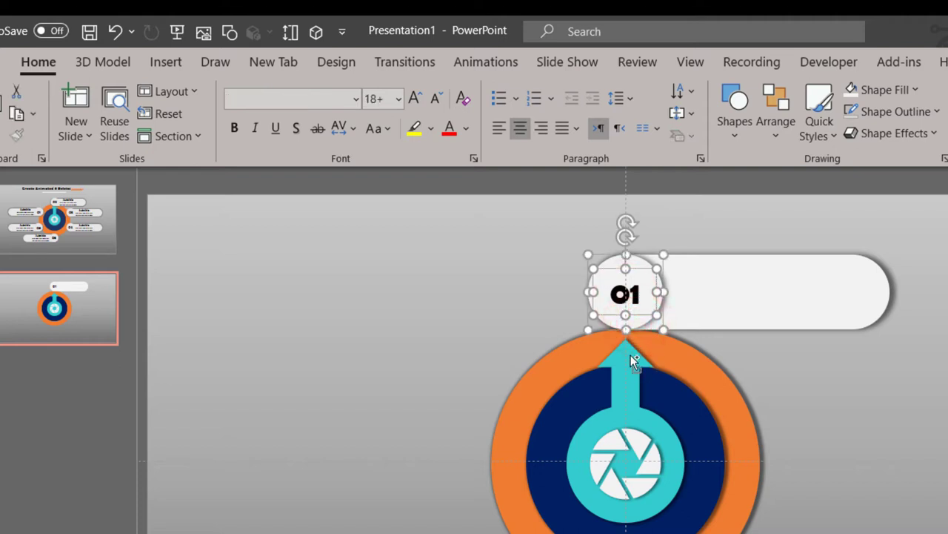
{"action": "key", "text": "ctrl+g"}
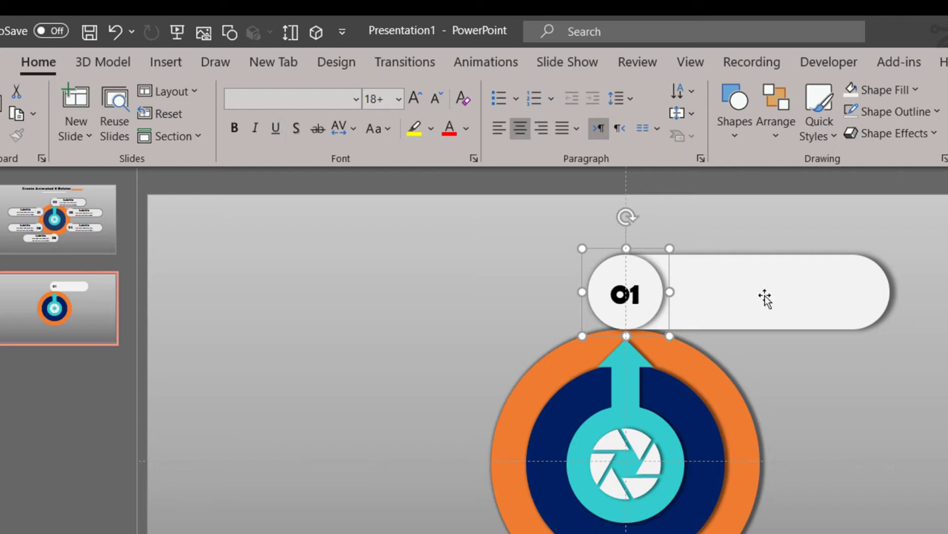
Move the 01 badge left, leaving a gap between it and the pill.
{"action": "left_click", "coordinate": [650, 315]}
{"action": "left_click", "coordinate": [771, 353]}
{"action": "left_click", "coordinate": [647, 320]}
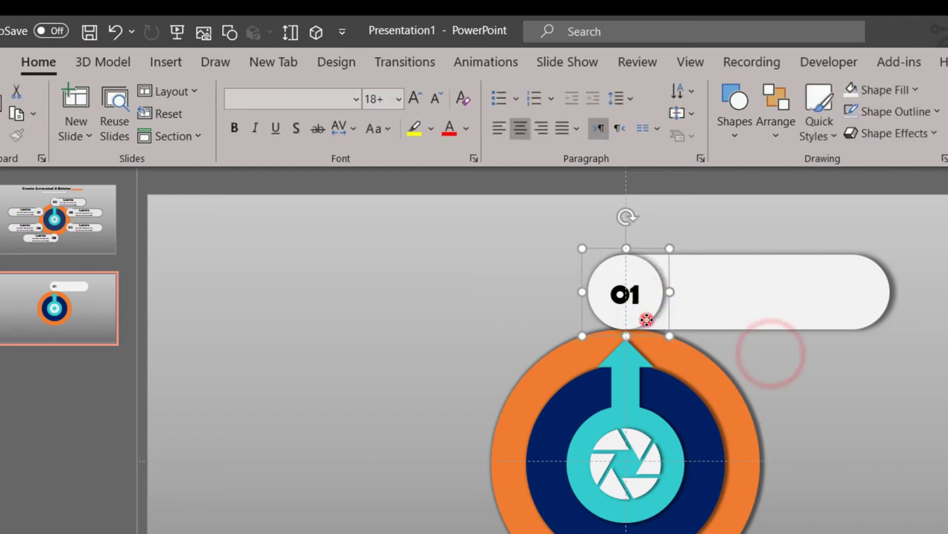
{"action": "left_click_drag", "start_coordinate": [647, 320], "coordinate": [523, 315]}
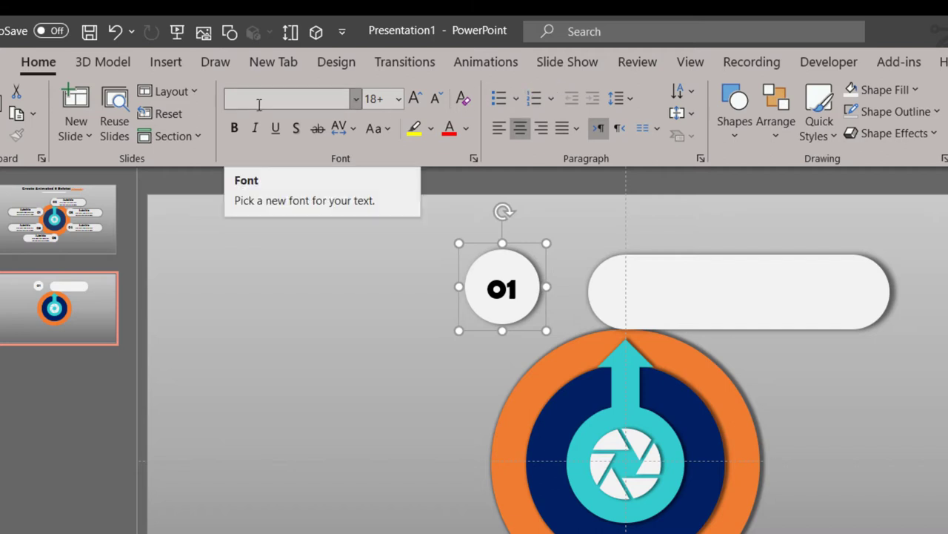
{"action": "left_click", "coordinate": [56, 67]}
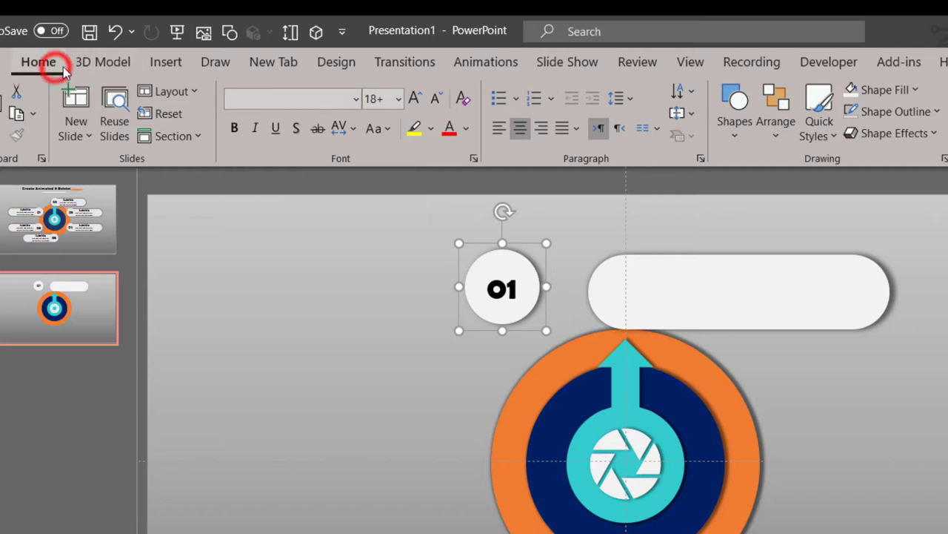
{"action": "left_click", "coordinate": [167, 62]}
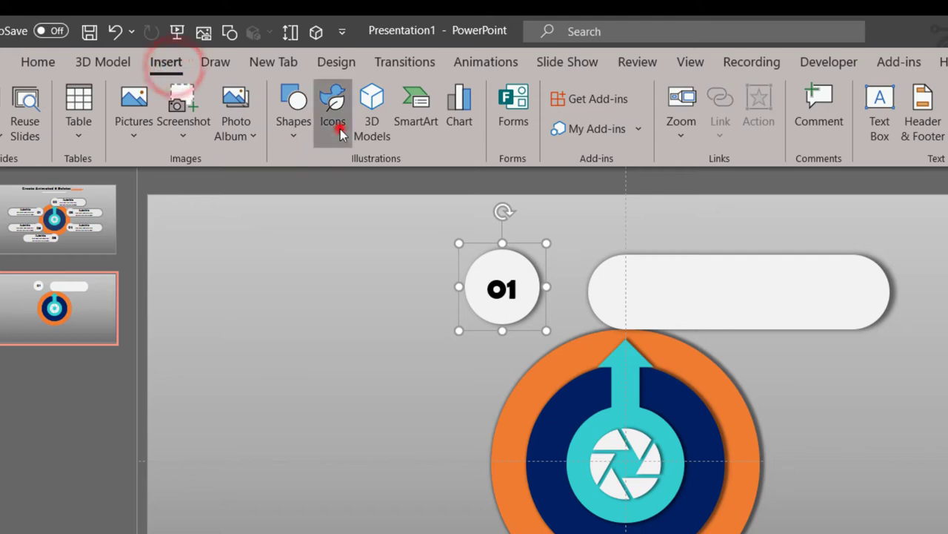
In the Icons library, pick the stopwatch, worker and briefcase icons from 'time' and 'work' searches.
{"action": "left_click", "coordinate": [332, 125]}
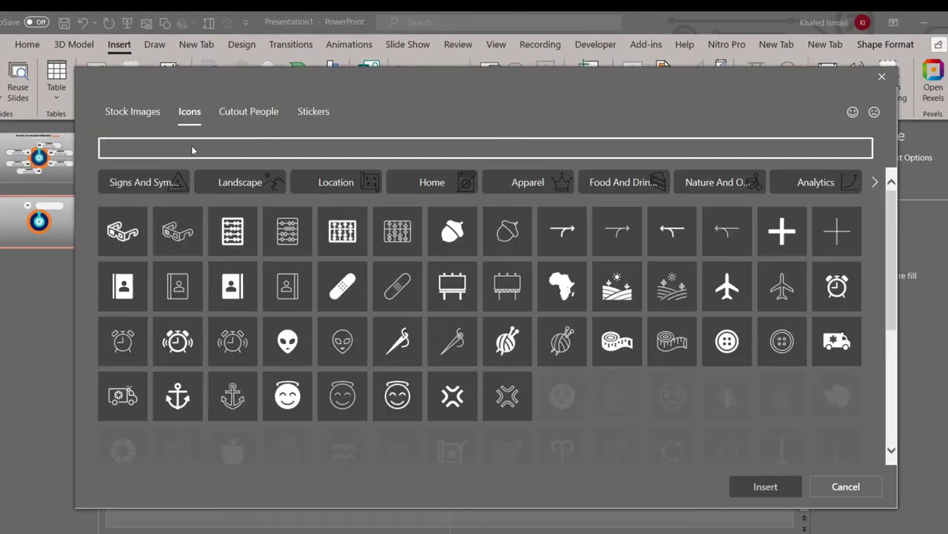
{"action": "left_click", "coordinate": [191, 146]}
{"action": "type", "text": "time"}
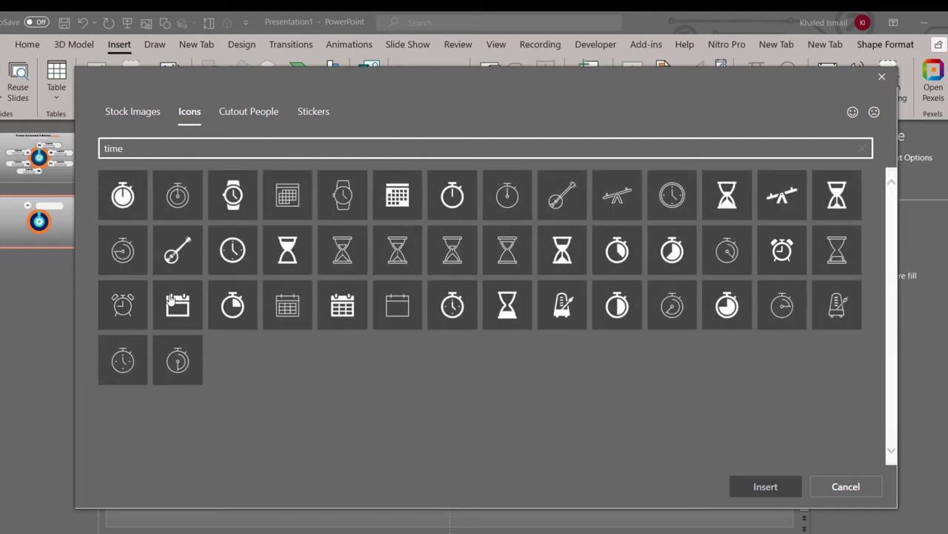
{"action": "left_click", "coordinate": [453, 312]}
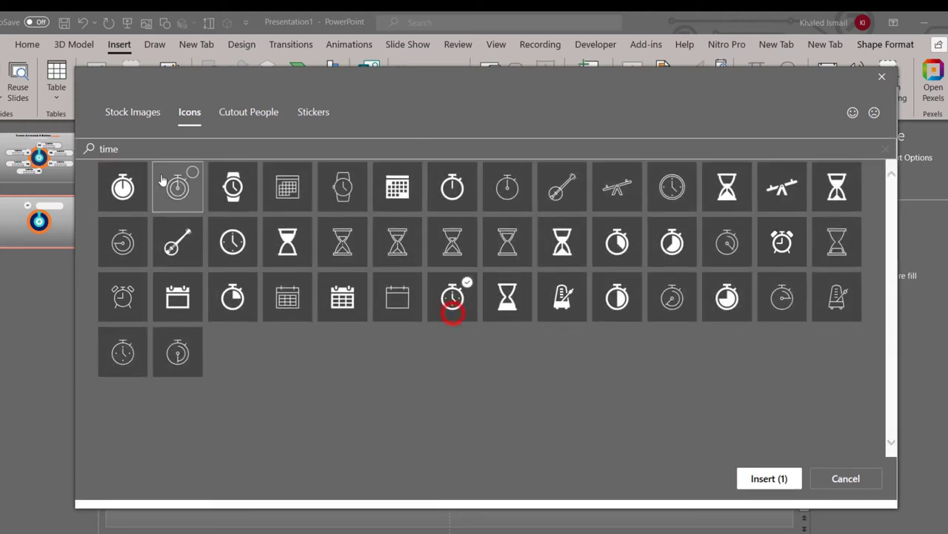
{"action": "left_click", "coordinate": [136, 150]}
{"action": "type", "text": "wo"}
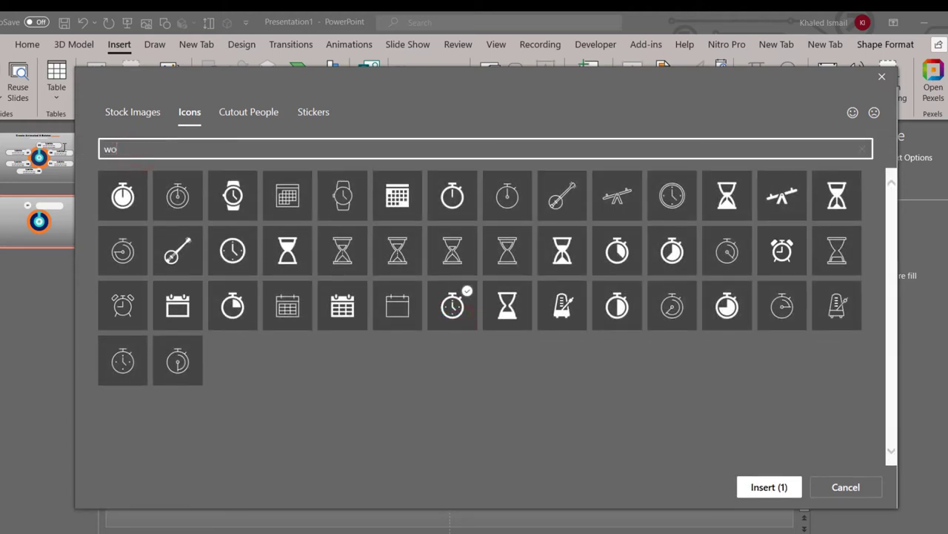
{"action": "type", "text": "rk"}
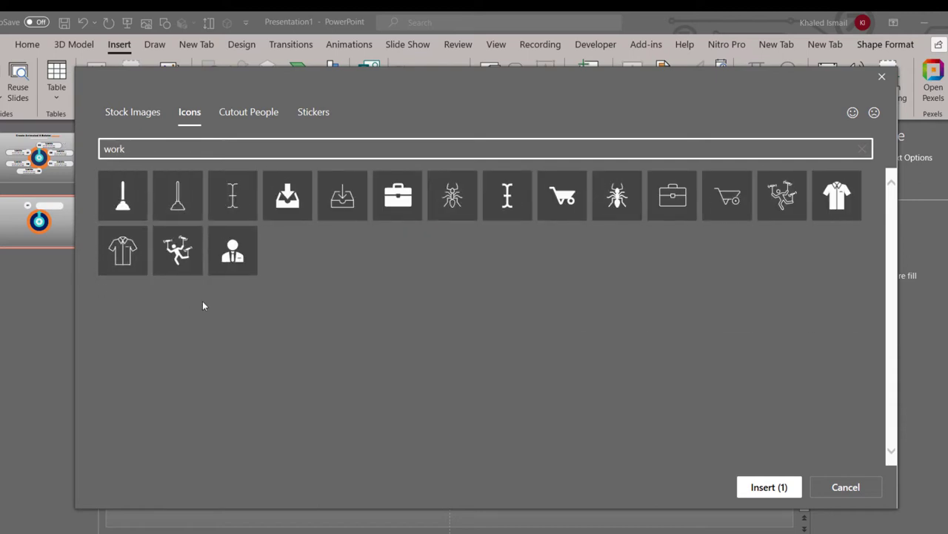
{"action": "left_click", "coordinate": [233, 245]}
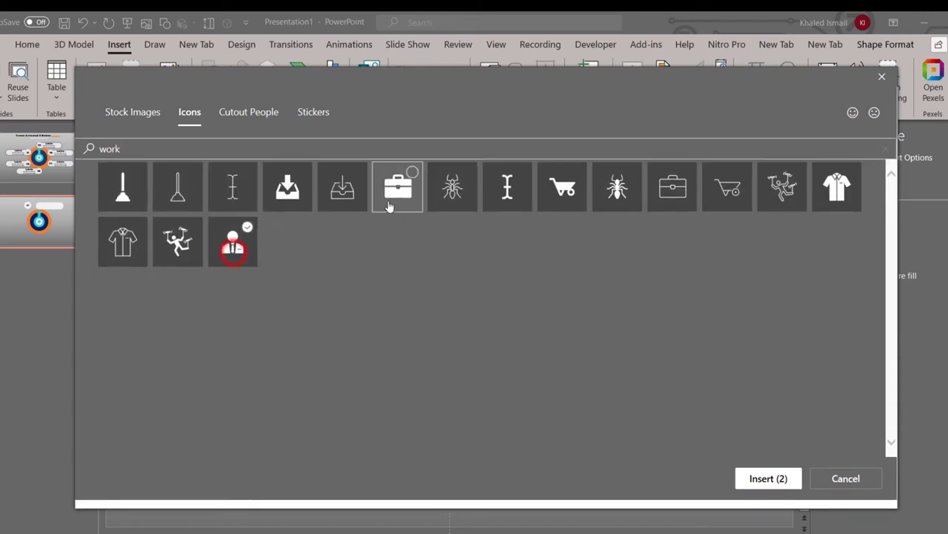
Add the bar chart, light bulb and gears icons, then insert all six onto the slide.
{"action": "left_click", "coordinate": [149, 147]}
{"action": "type", "text": "cha"}
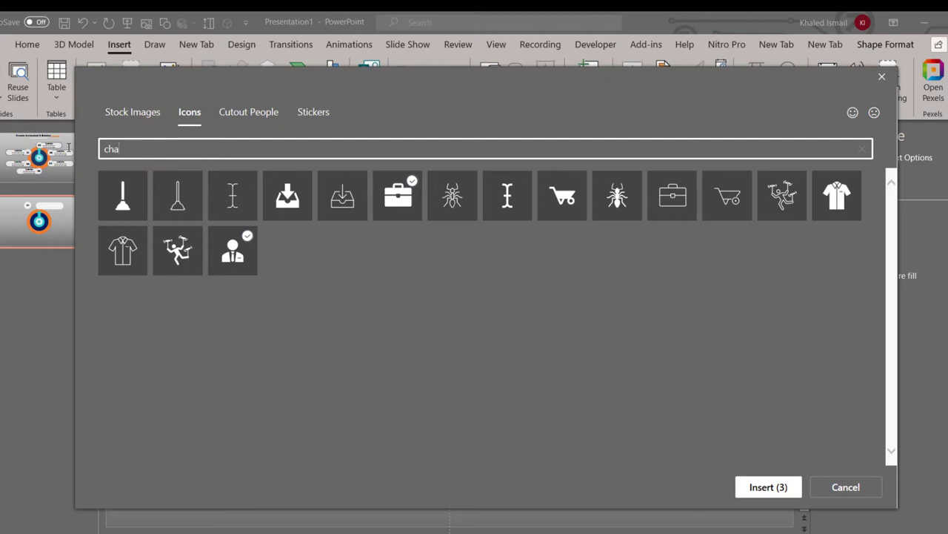
{"action": "type", "text": "rt"}
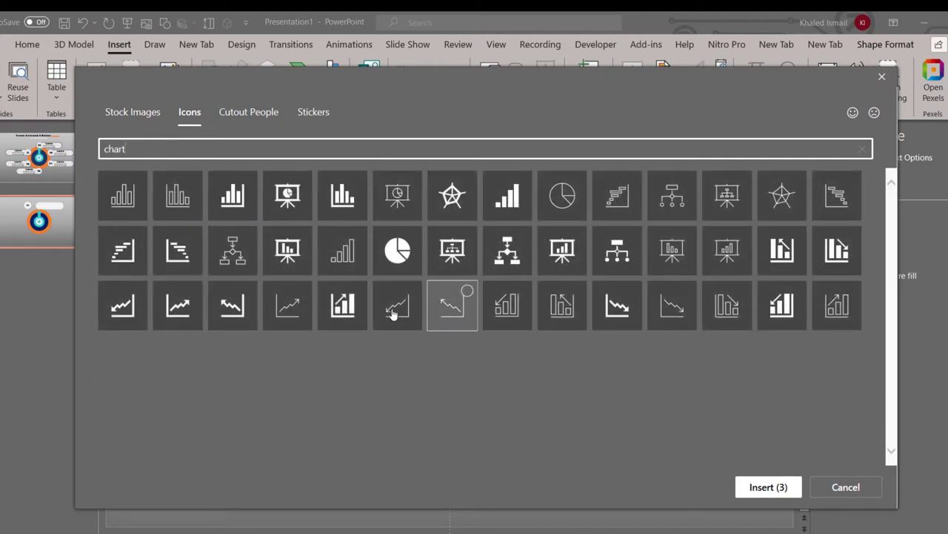
{"action": "left_click", "coordinate": [343, 294]}
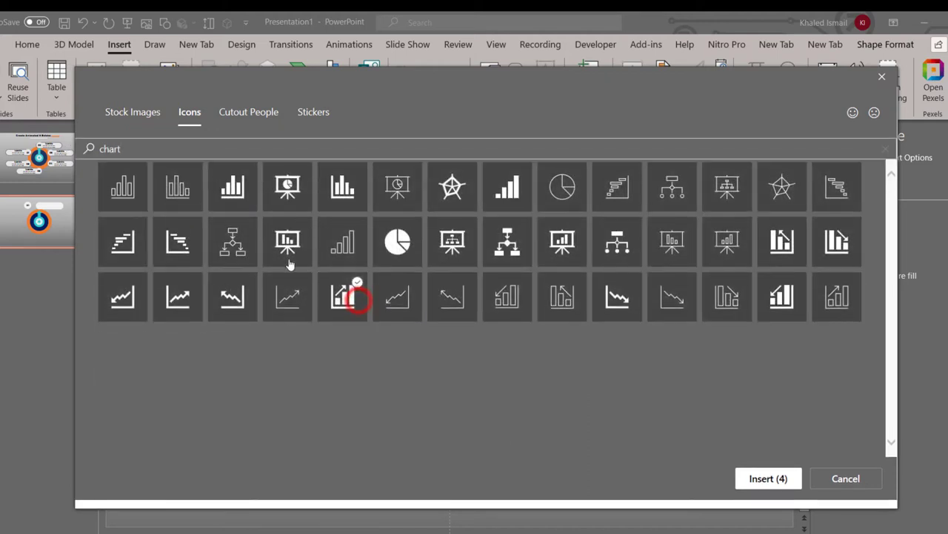
{"action": "left_click", "coordinate": [147, 150]}
{"action": "type", "text": "bulb"}
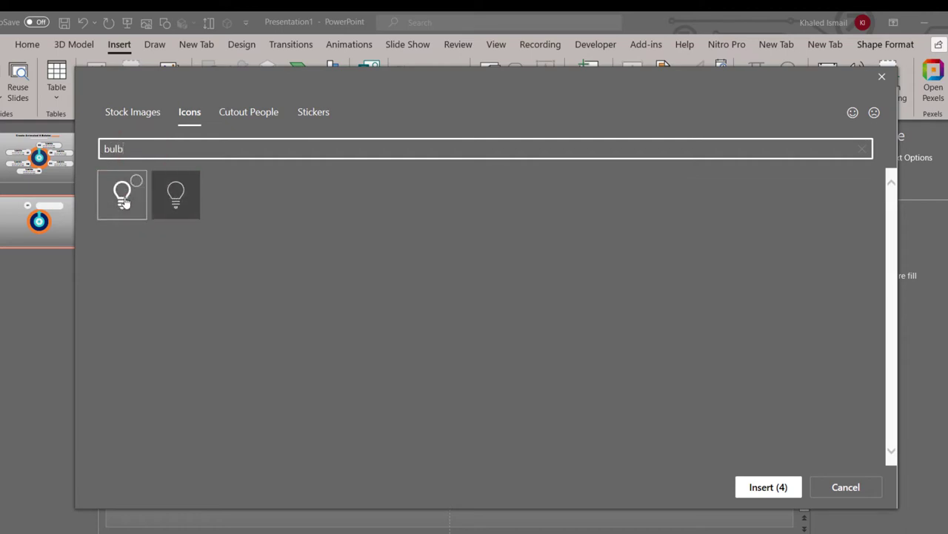
{"action": "left_click", "coordinate": [123, 191]}
{"action": "double_click", "coordinate": [127, 151]}
{"action": "type", "text": "Gear"}
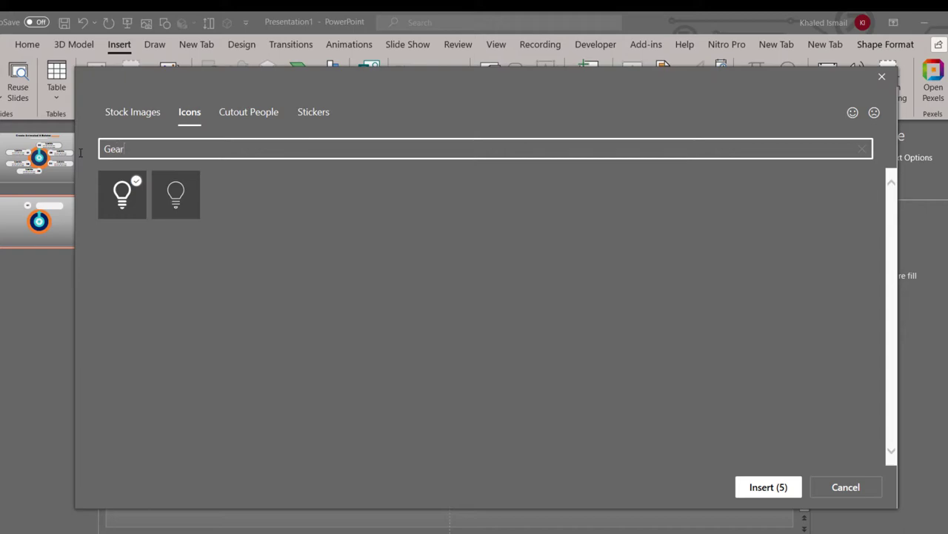
{"action": "type", "text": "s"}
{"action": "left_click", "coordinate": [137, 206]}
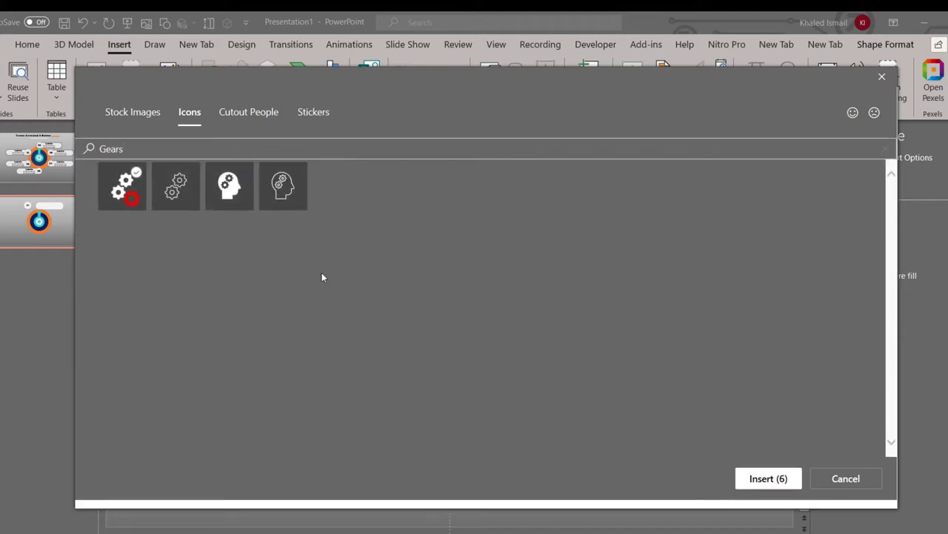
{"action": "left_click", "coordinate": [778, 486]}
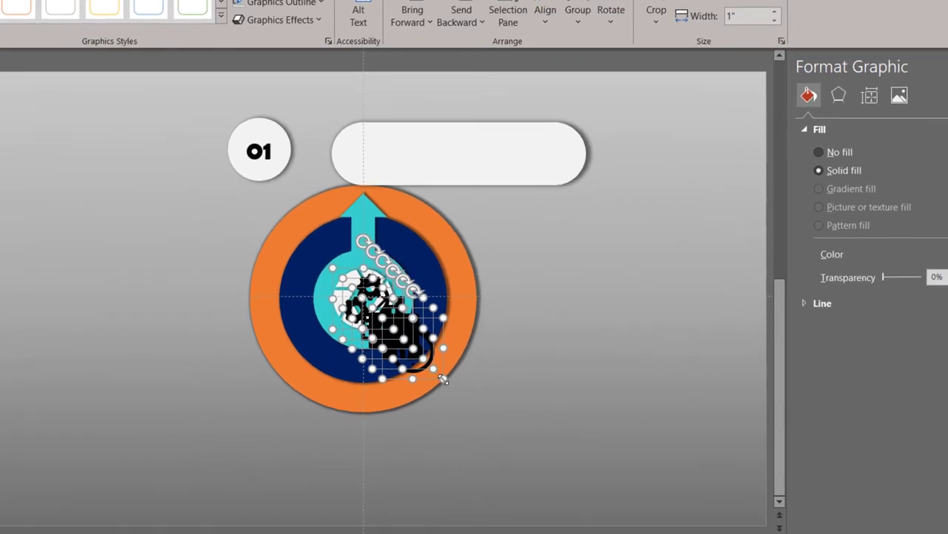
Shrink the icon cluster slightly and give it an outer shadow at 2 pt distance and lower transparency.
{"action": "left_click_drag", "start_coordinate": [442, 379], "coordinate": [432, 369]}
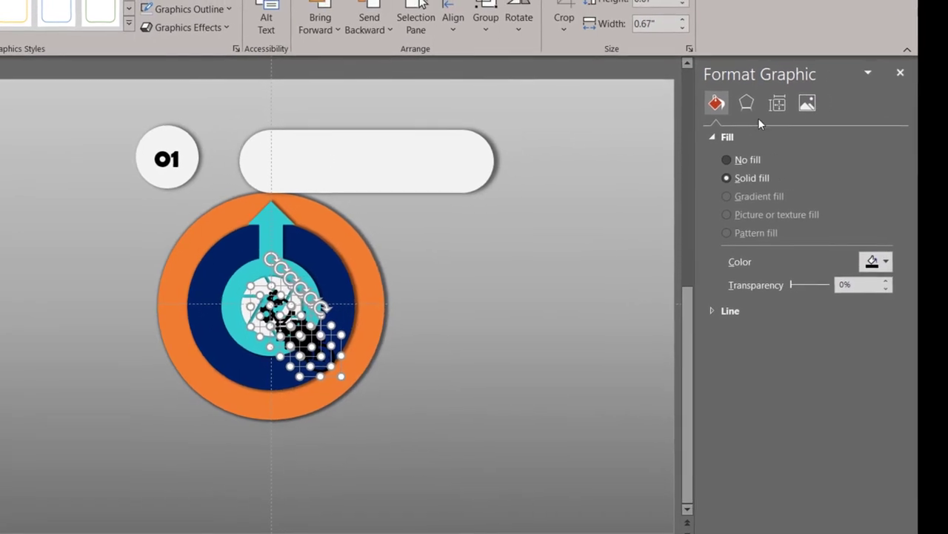
{"action": "left_click", "coordinate": [745, 103]}
{"action": "left_click", "coordinate": [875, 157]}
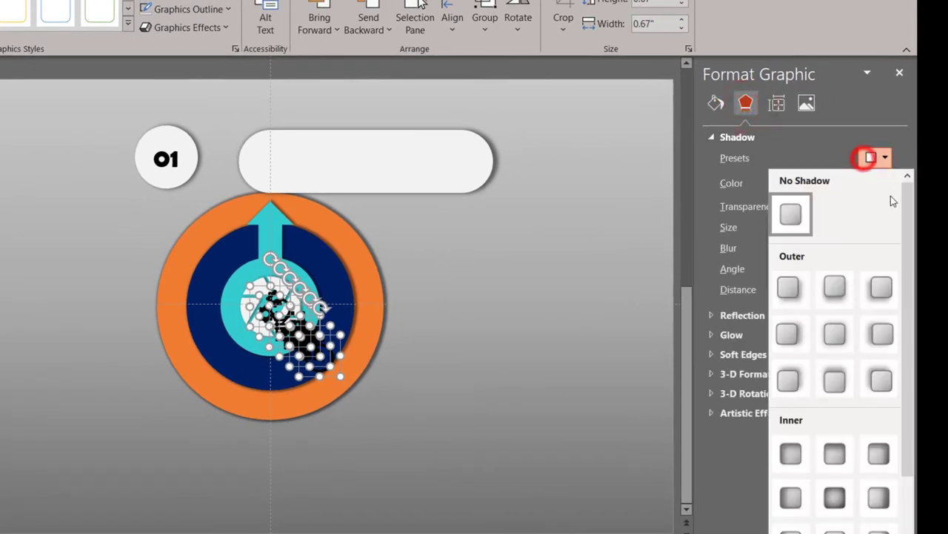
{"action": "left_click", "coordinate": [832, 294]}
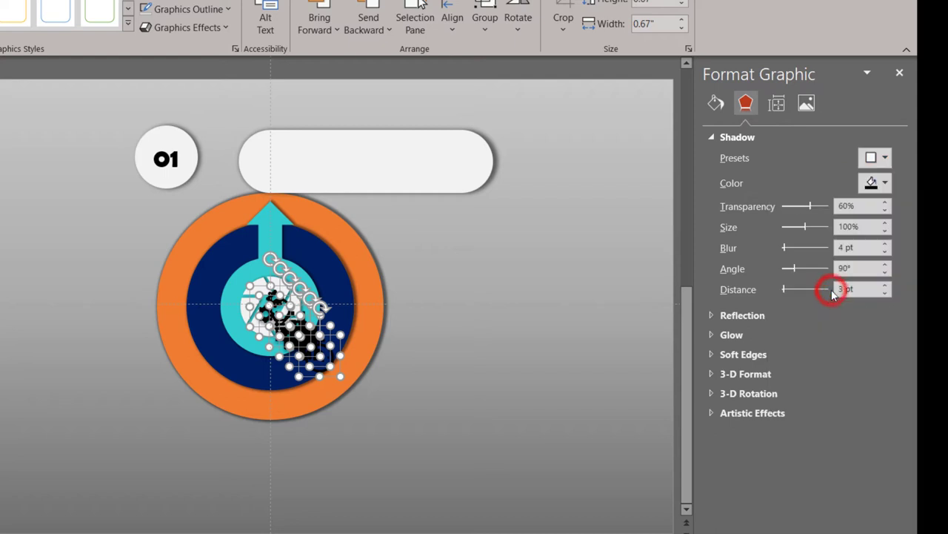
{"action": "left_click", "coordinate": [884, 293]}
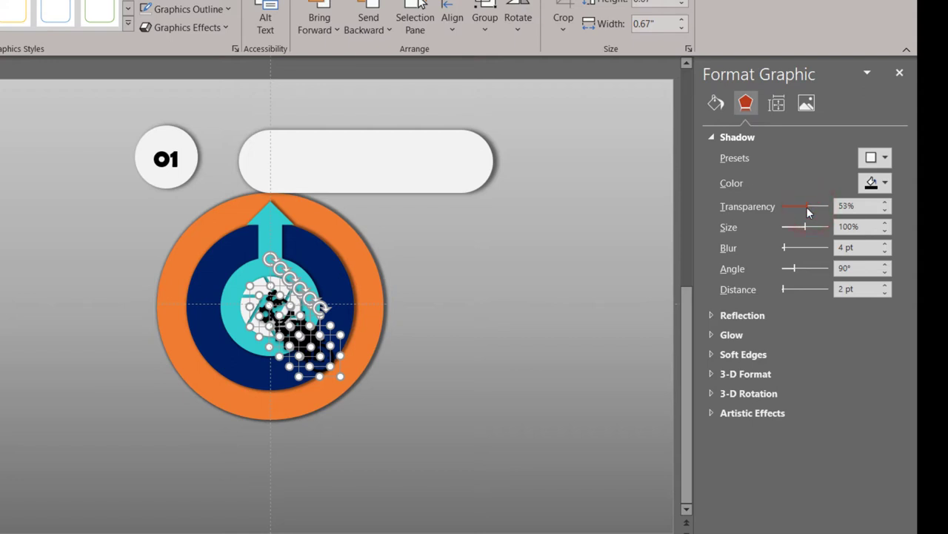
{"action": "left_click_drag", "start_coordinate": [807, 208], "coordinate": [804, 208]}
Move the icon cluster off the ring to the left side of the slide.
{"action": "left_click", "coordinate": [520, 331]}
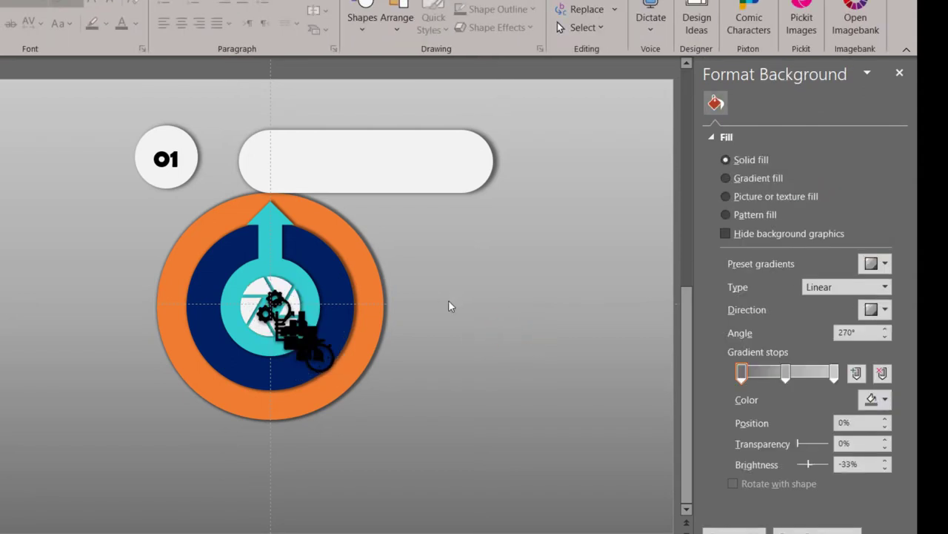
{"action": "left_click_drag", "start_coordinate": [449, 278], "coordinate": [150, 444]}
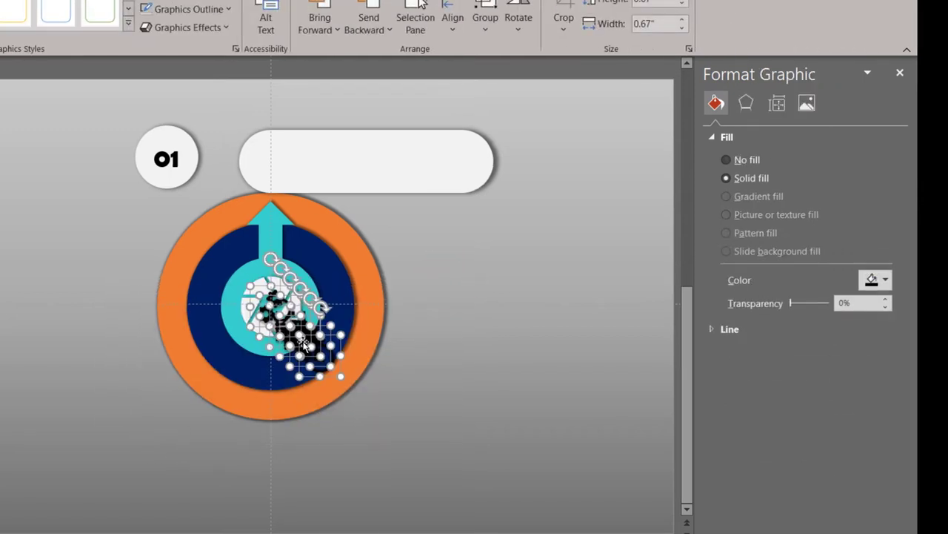
{"action": "left_click_drag", "start_coordinate": [385, 319], "coordinate": [141, 303]}
Place the stopwatch icon on the white pill's left end and group the two with Ctrl+G.
{"action": "left_click", "coordinate": [184, 378]}
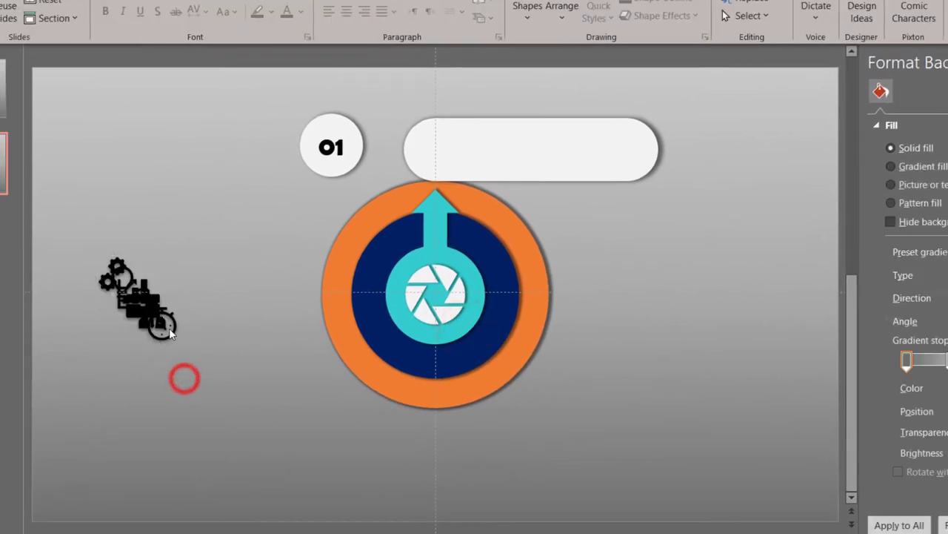
{"action": "left_click_drag", "start_coordinate": [171, 334], "coordinate": [438, 155]}
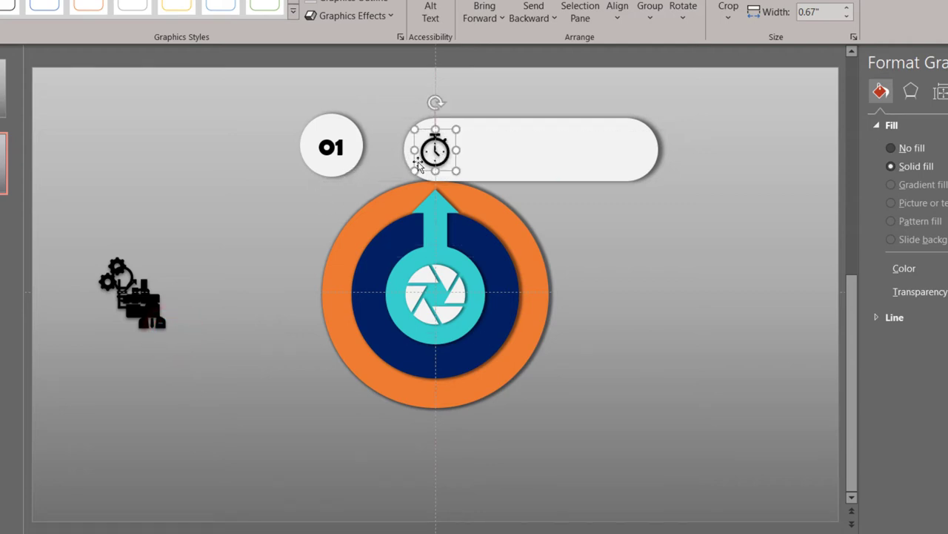
{"action": "left_click", "coordinate": [590, 170], "text": "shift"}
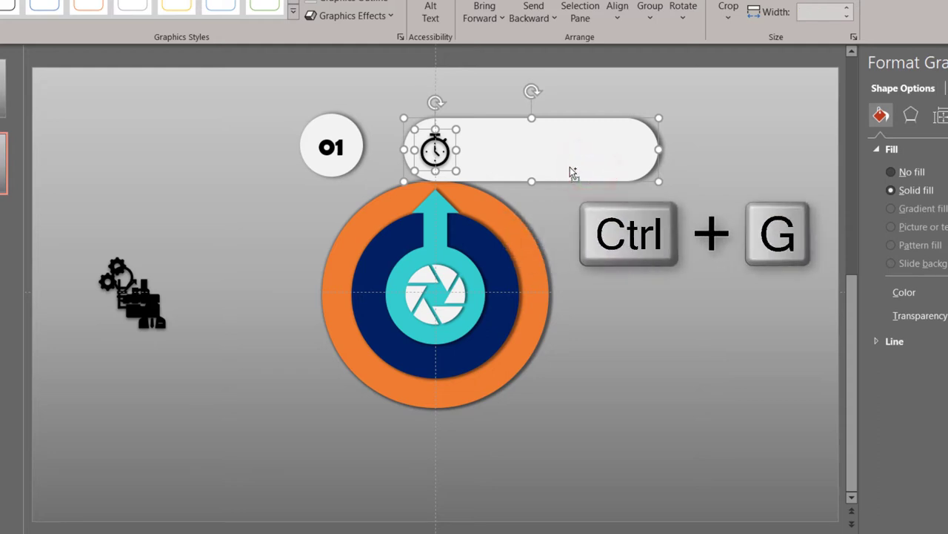
{"action": "key", "text": "ctrl+g"}
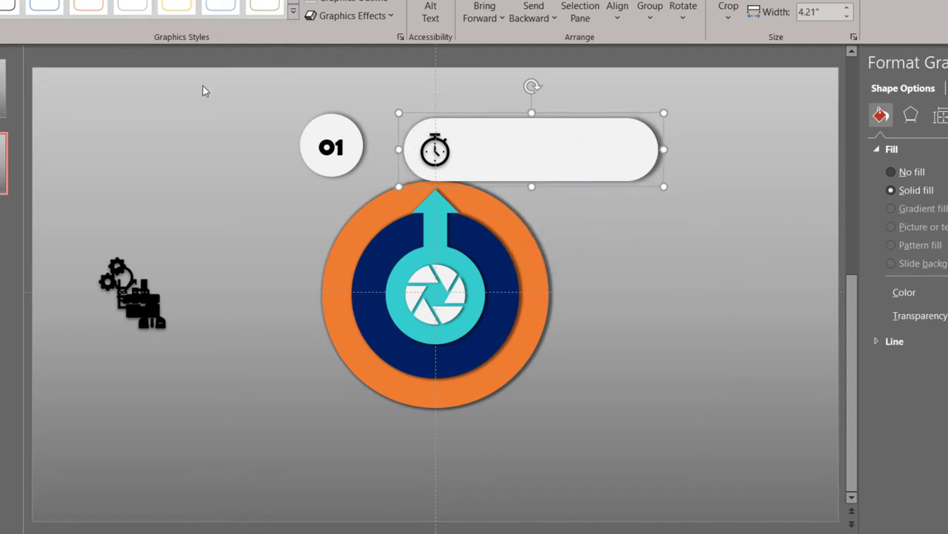
{"action": "left_click", "coordinate": [165, 182]}
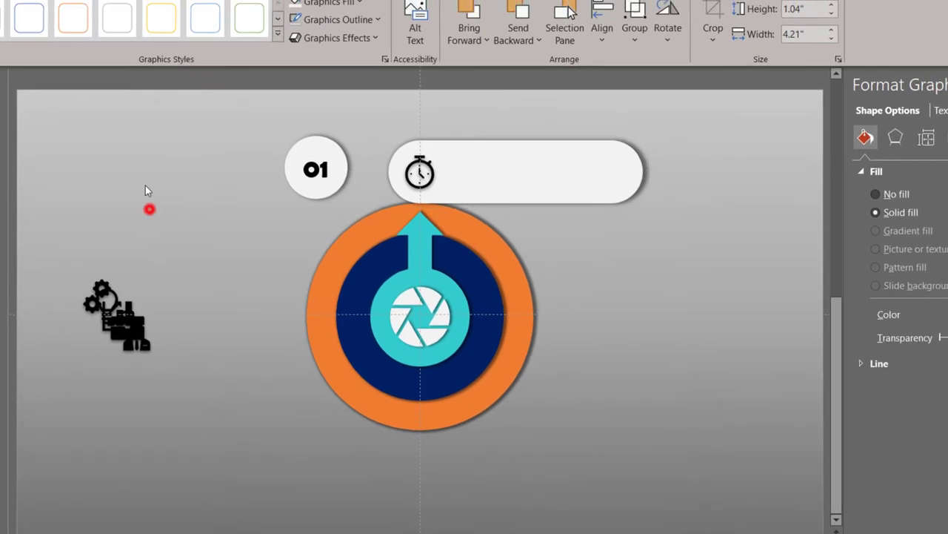
{"action": "left_click", "coordinate": [458, 117]}
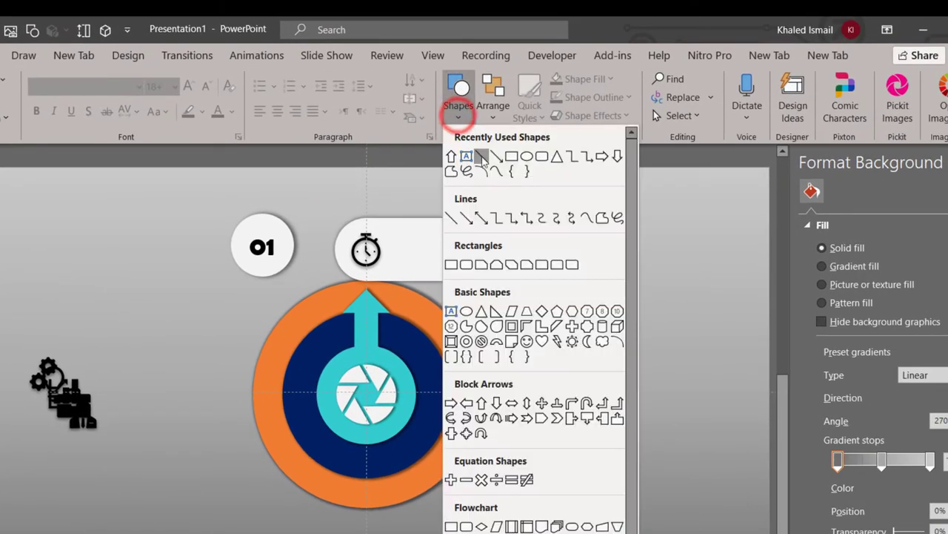
Draw a text box in the pill reading 'Subtitle' above 'You can add your Text here and replace example text'.
{"action": "left_click", "coordinate": [470, 152]}
{"action": "left_click_drag", "start_coordinate": [405, 235], "coordinate": [562, 276]}
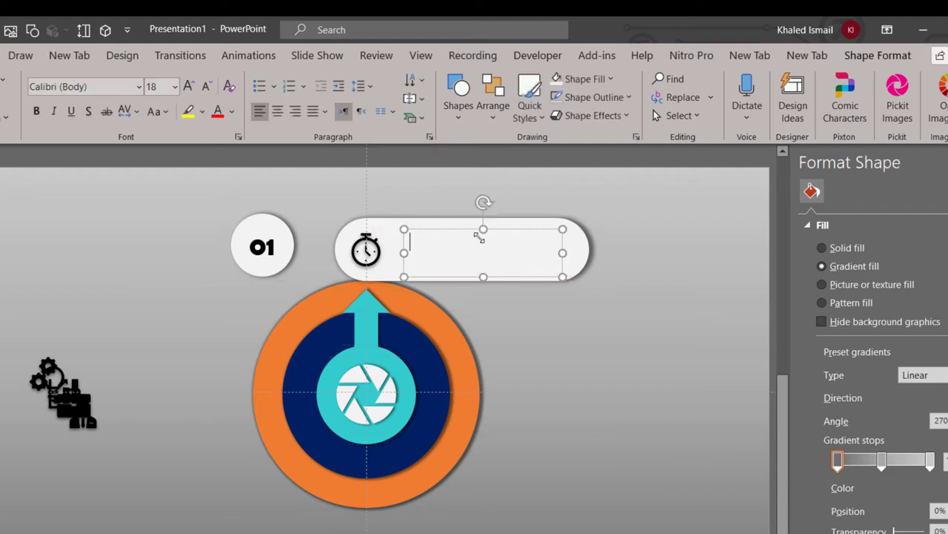
{"action": "left_click_drag", "start_coordinate": [401, 227], "coordinate": [390, 225]}
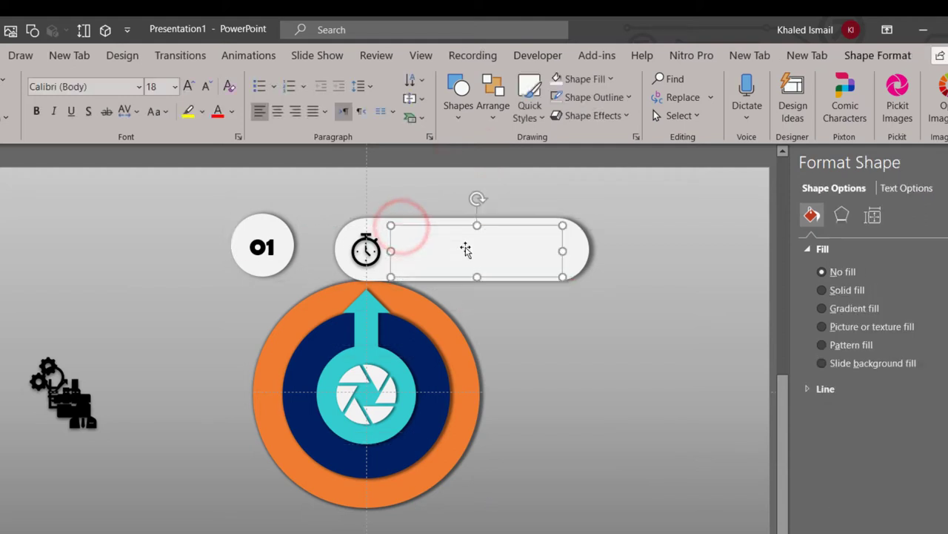
{"action": "type", "text": "Subtitle"}
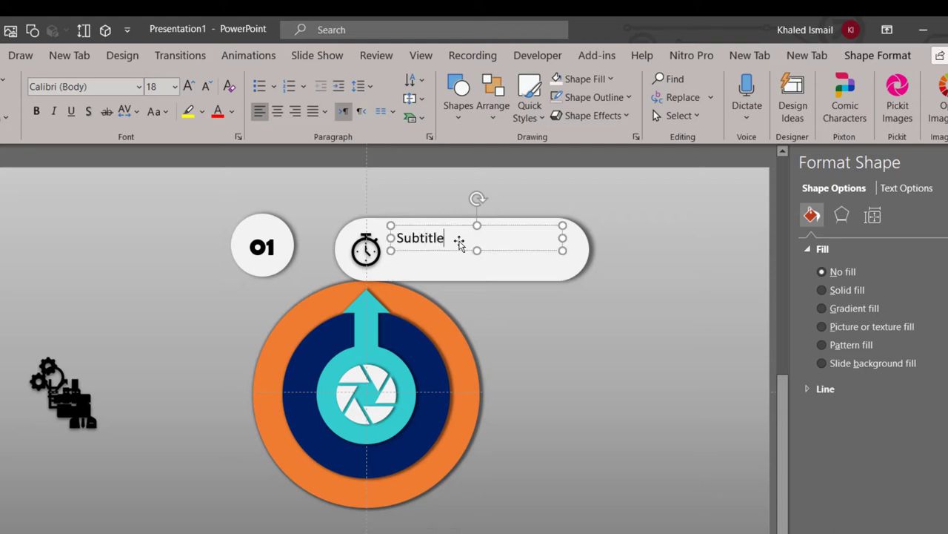
{"action": "key", "text": "Return"}
{"action": "type", "text": "Y"}
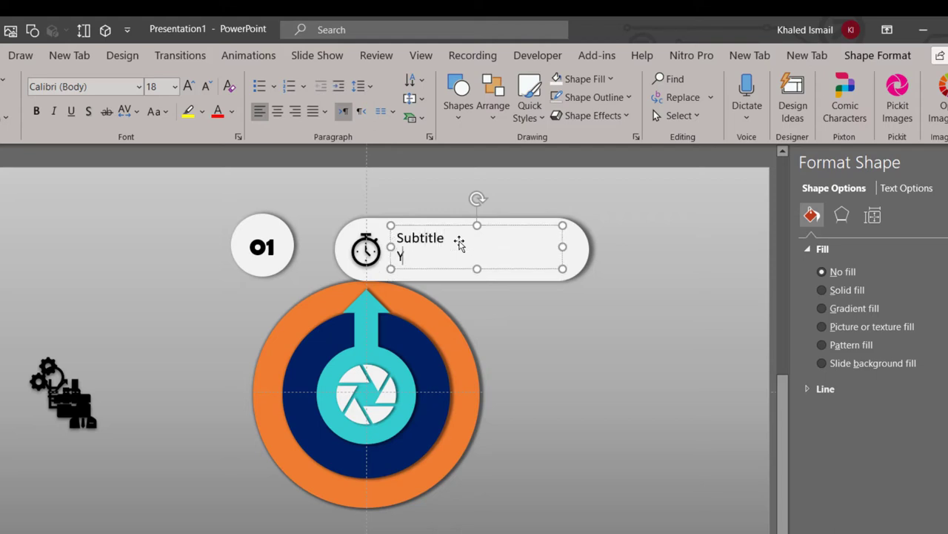
{"action": "type", "text": "ou can add your Tex"}
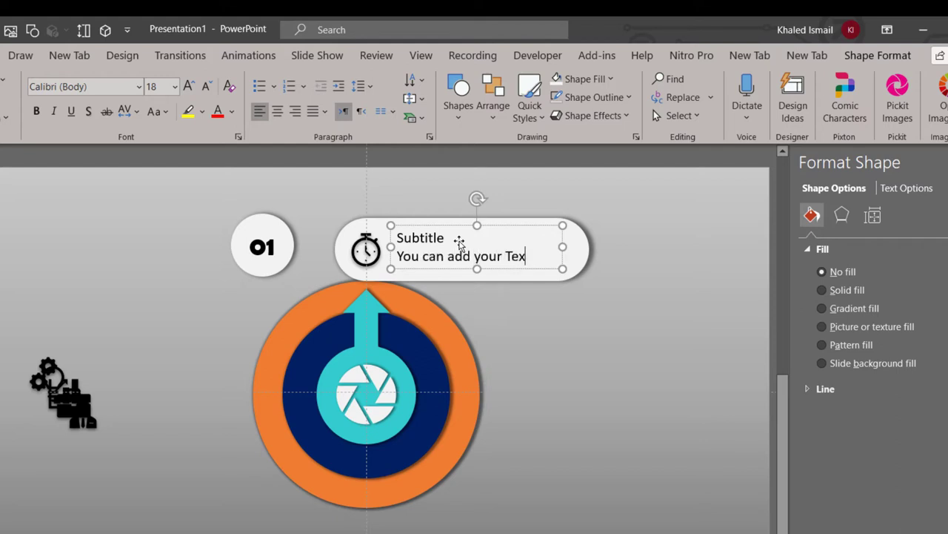
{"action": "type", "text": "t here"}
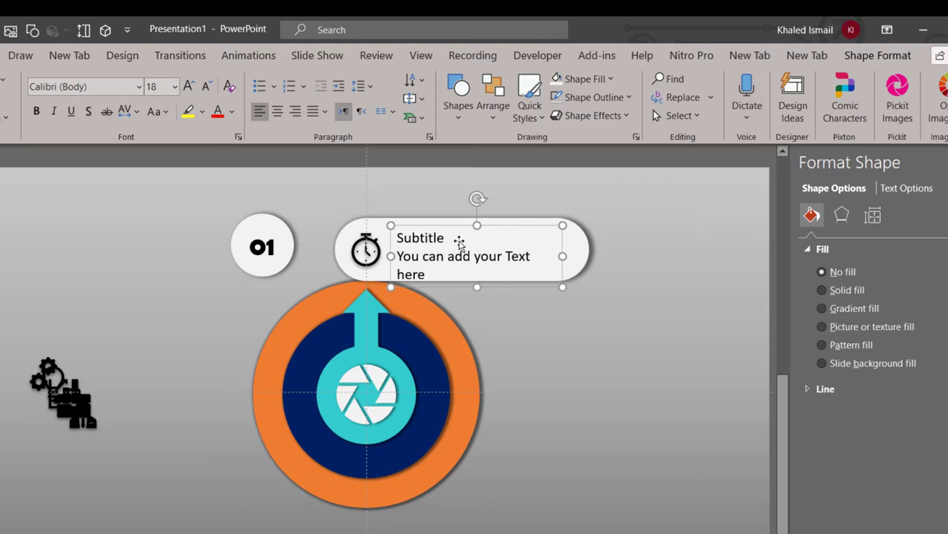
{"action": "type", "text": " and replace ex"}
{"action": "type", "text": "amp"}
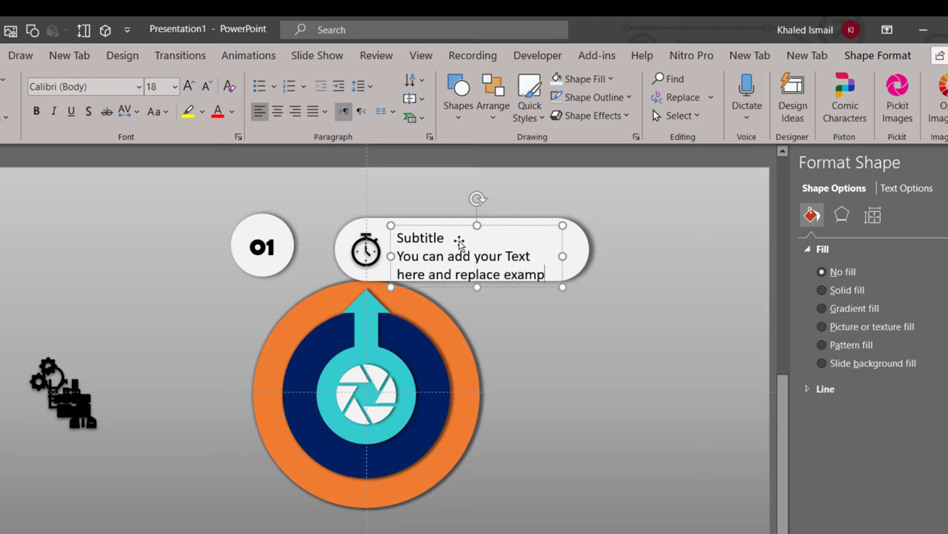
{"action": "type", "text": "le text"}
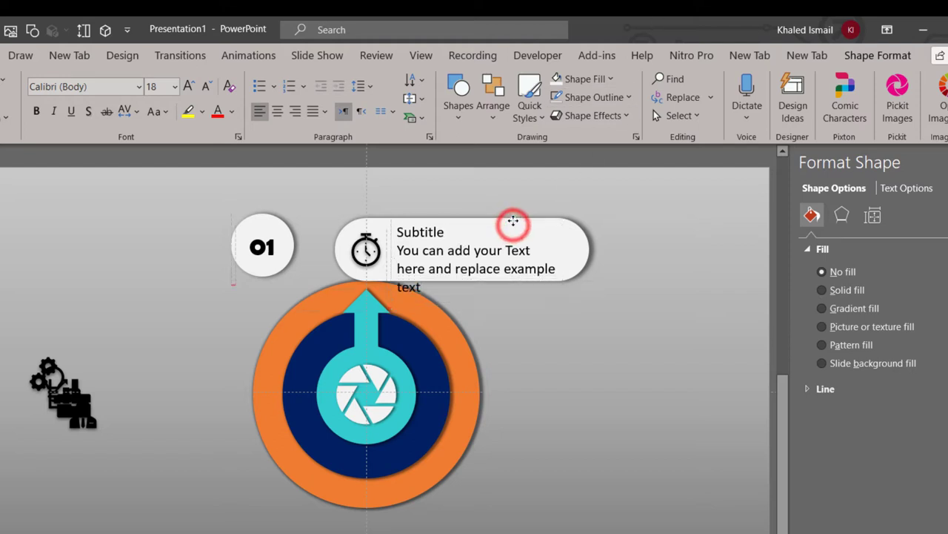
Move the text box up slightly and widen it on both sides so the text rewraps.
{"action": "left_click_drag", "start_coordinate": [513, 226], "coordinate": [514, 217]}
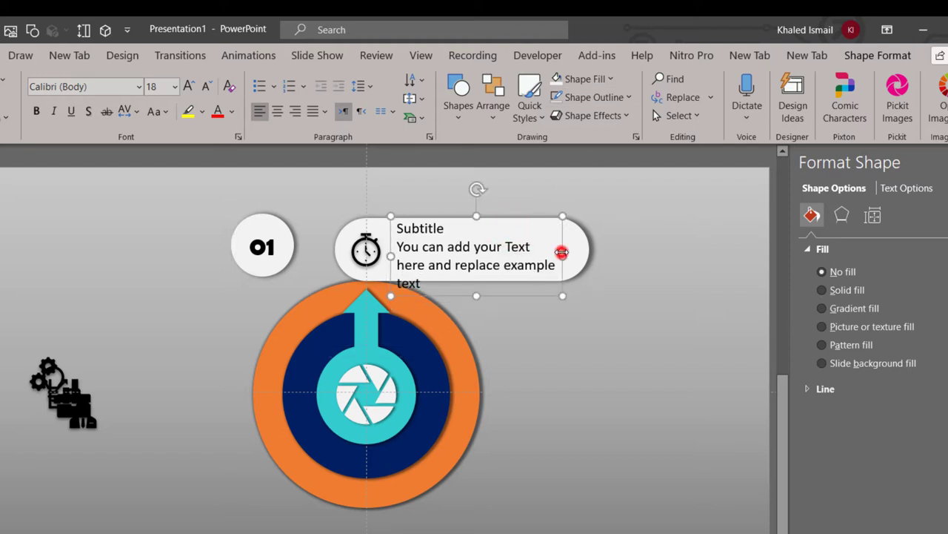
{"action": "left_click_drag", "start_coordinate": [563, 255], "coordinate": [575, 254]}
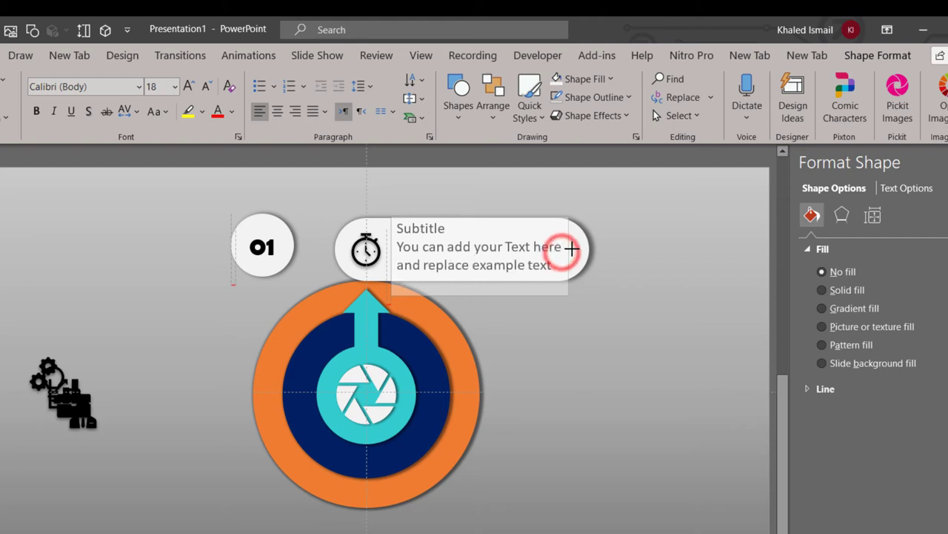
{"action": "left_click_drag", "start_coordinate": [391, 246], "coordinate": [386, 248]}
Make the 'Subtitle' heading Berlin Sans FB Demi, bold, 24 pt and centred.
{"action": "double_click", "coordinate": [438, 229]}
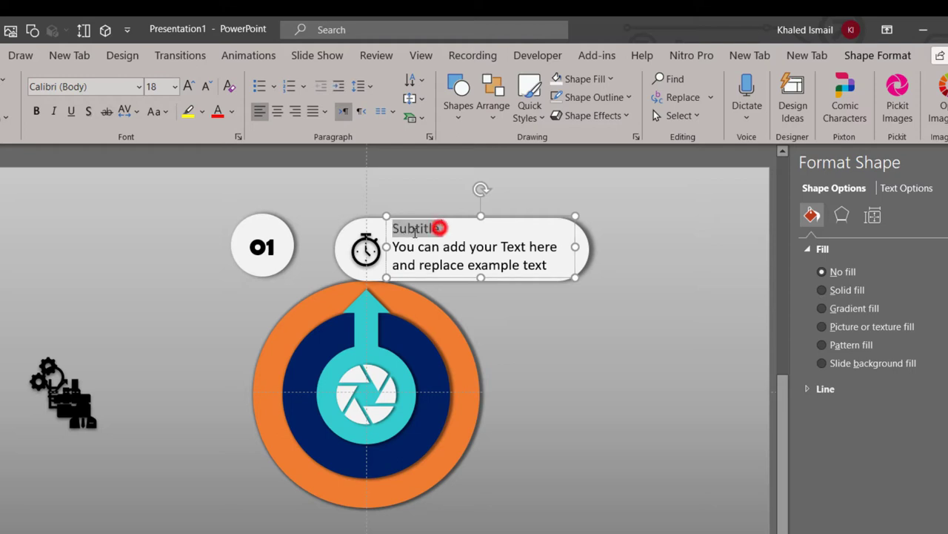
{"action": "left_click", "coordinate": [95, 86]}
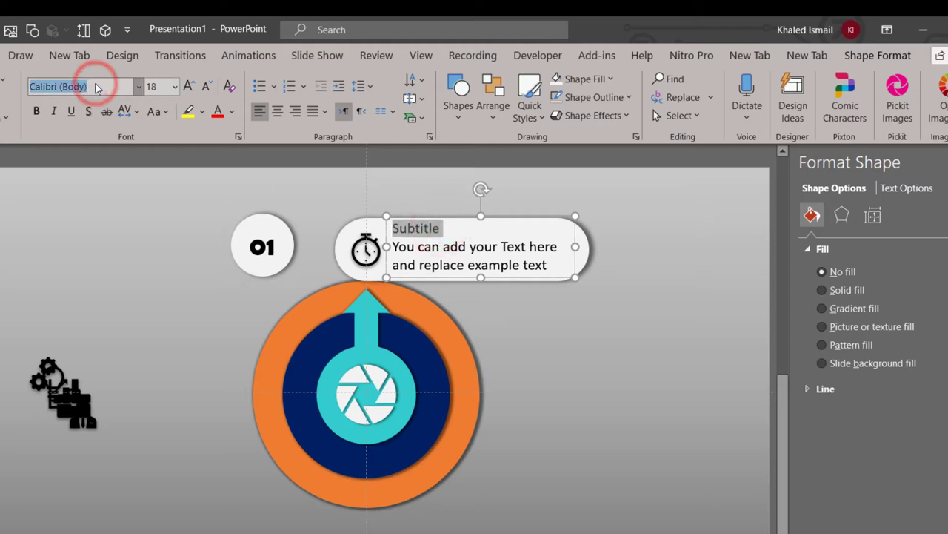
{"action": "type", "text": "Berlin Sans FB Demi"}
{"action": "key", "text": "Return"}
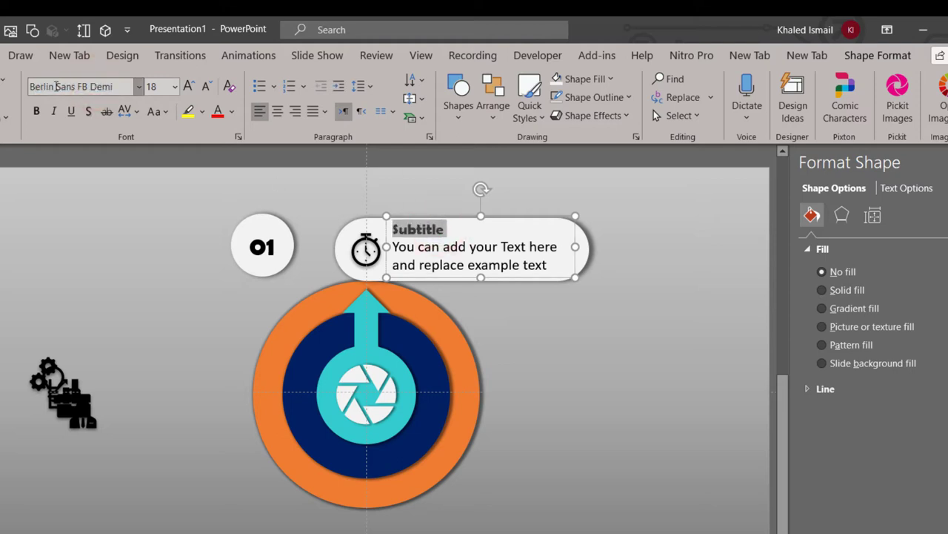
{"action": "left_click", "coordinate": [36, 111]}
{"action": "left_click", "coordinate": [188, 86]}
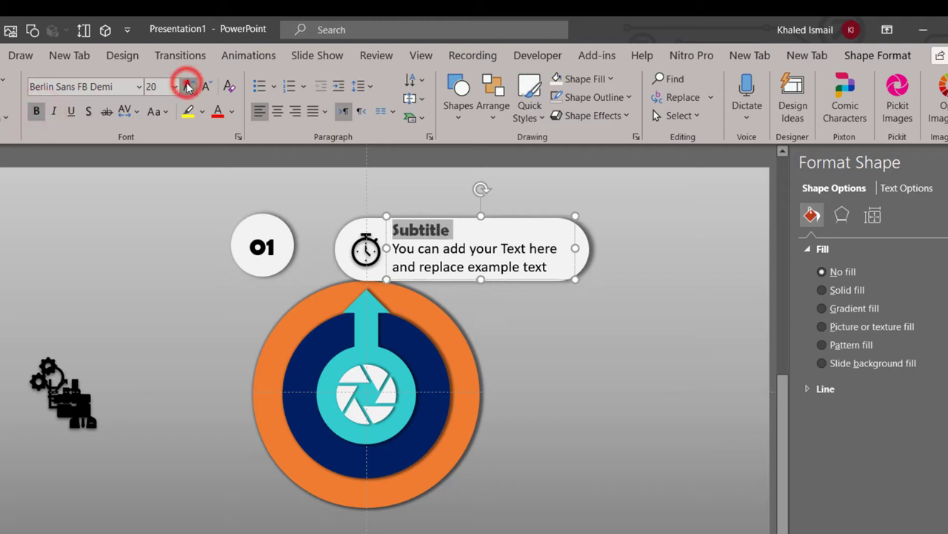
{"action": "left_click", "coordinate": [188, 86]}
{"action": "left_click", "coordinate": [278, 111]}
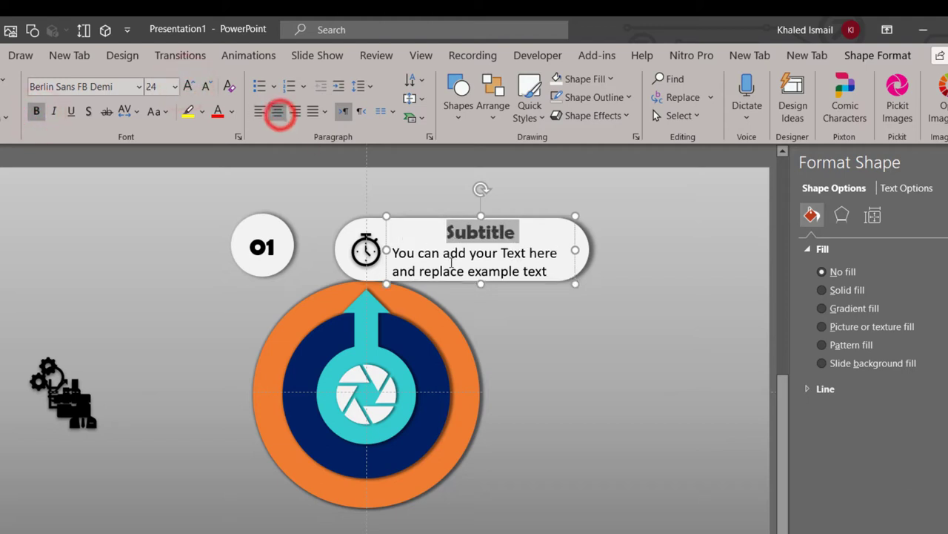
Centre all text in the box and set the body paragraph to Tw Cen MT, size 14.
{"action": "left_click", "coordinate": [576, 241]}
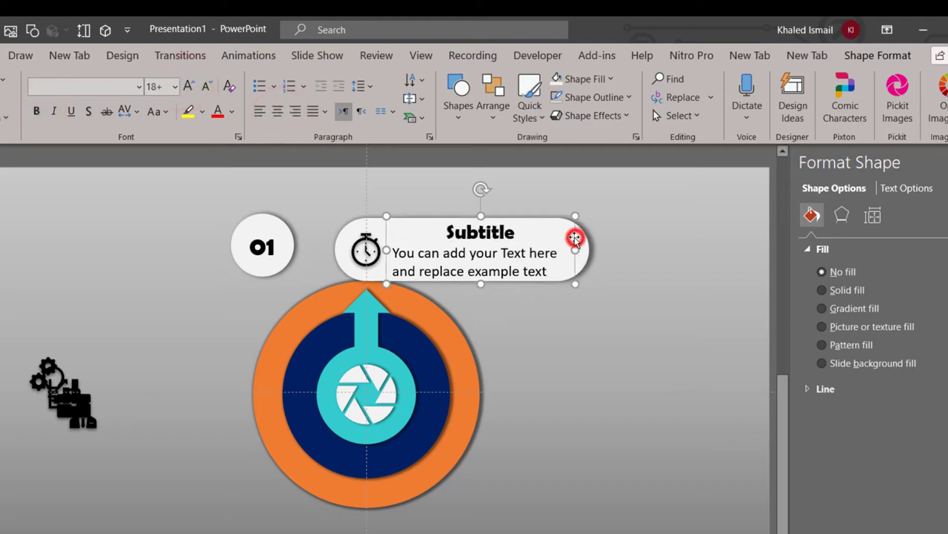
{"action": "left_click", "coordinate": [275, 113]}
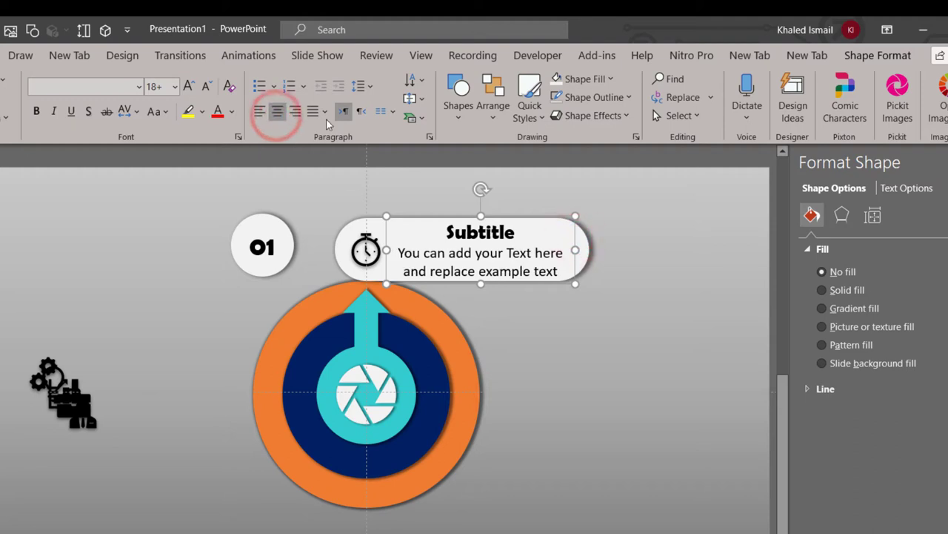
{"action": "left_click", "coordinate": [435, 253]}
{"action": "left_click_drag", "start_coordinate": [399, 253], "coordinate": [560, 273]}
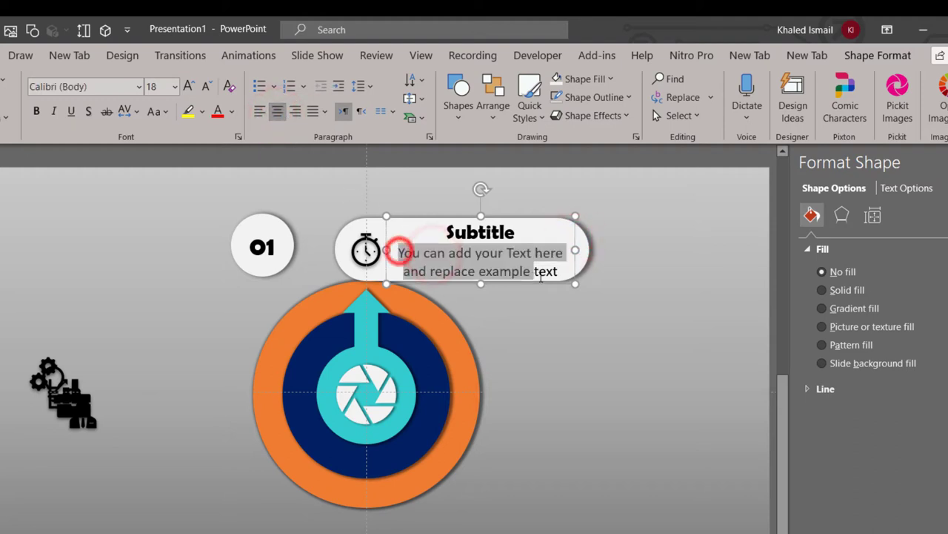
{"action": "left_click", "coordinate": [205, 88]}
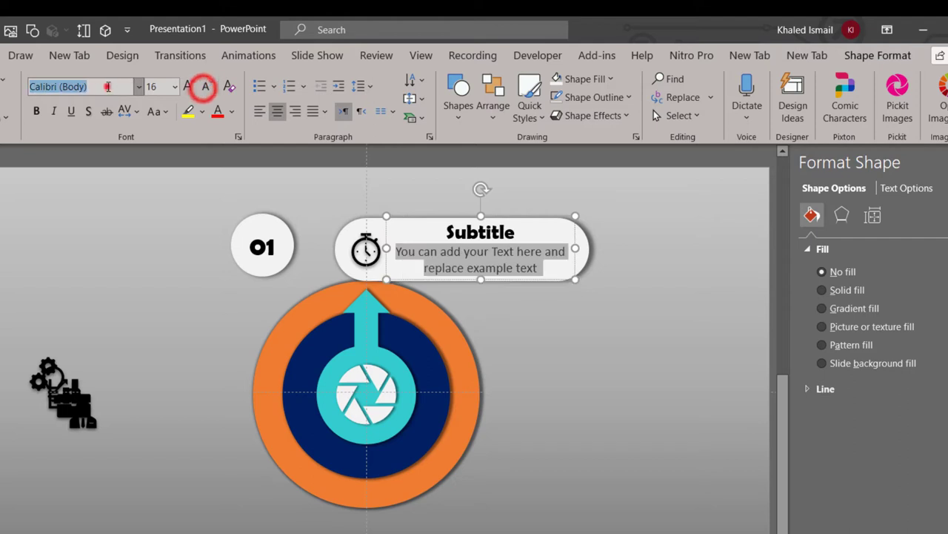
{"action": "left_click", "coordinate": [106, 86]}
{"action": "type", "text": "Tw Cen MT"}
{"action": "key", "text": "Return"}
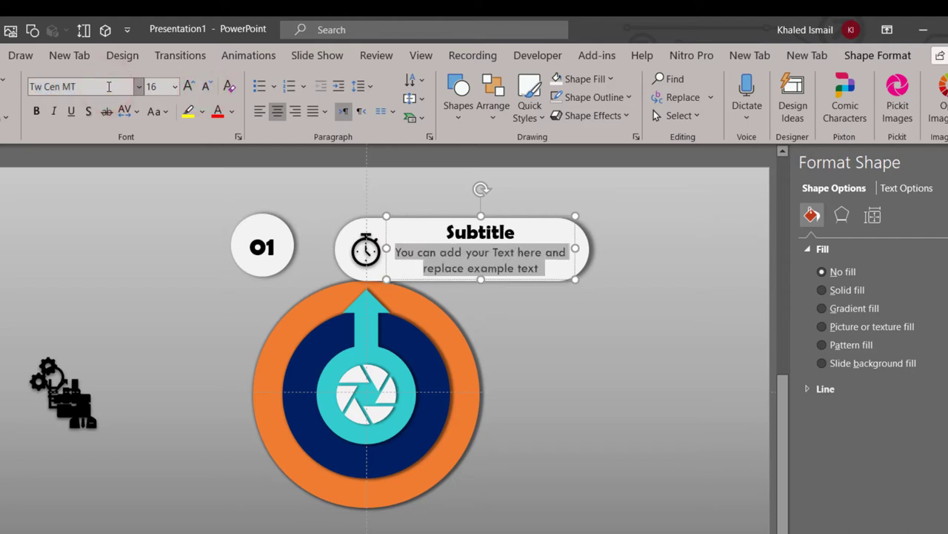
{"action": "left_click", "coordinate": [206, 86]}
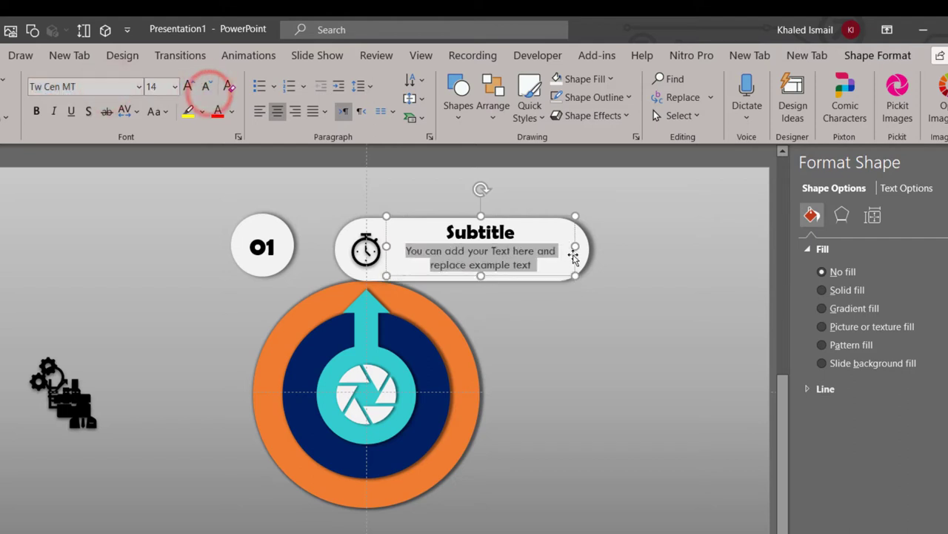
Narrow the text box so the body wraps onto two lines, fit it inside the pill, and select the pill too.
{"action": "left_click_drag", "start_coordinate": [575, 246], "coordinate": [547, 246]}
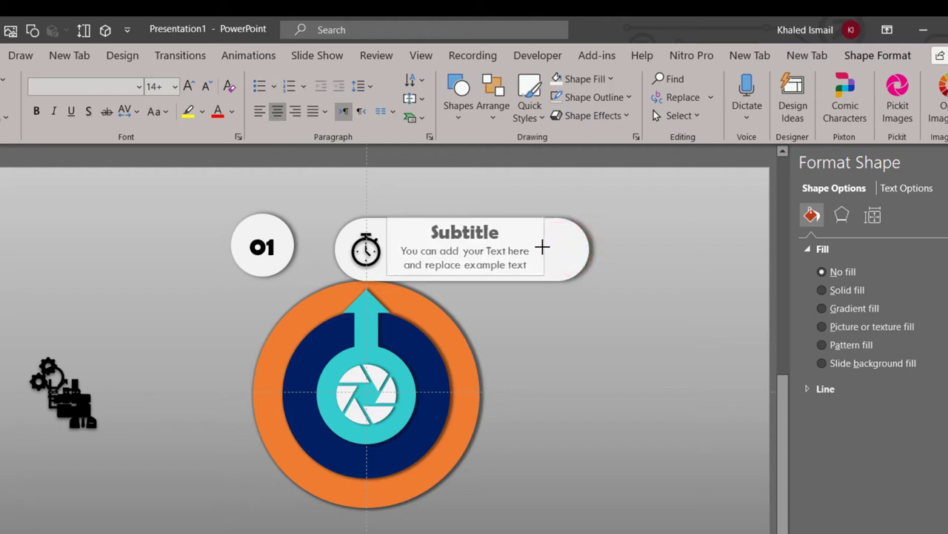
{"action": "left_click_drag", "start_coordinate": [548, 247], "coordinate": [536, 246]}
{"action": "left_click_drag", "start_coordinate": [493, 279], "coordinate": [498, 278]}
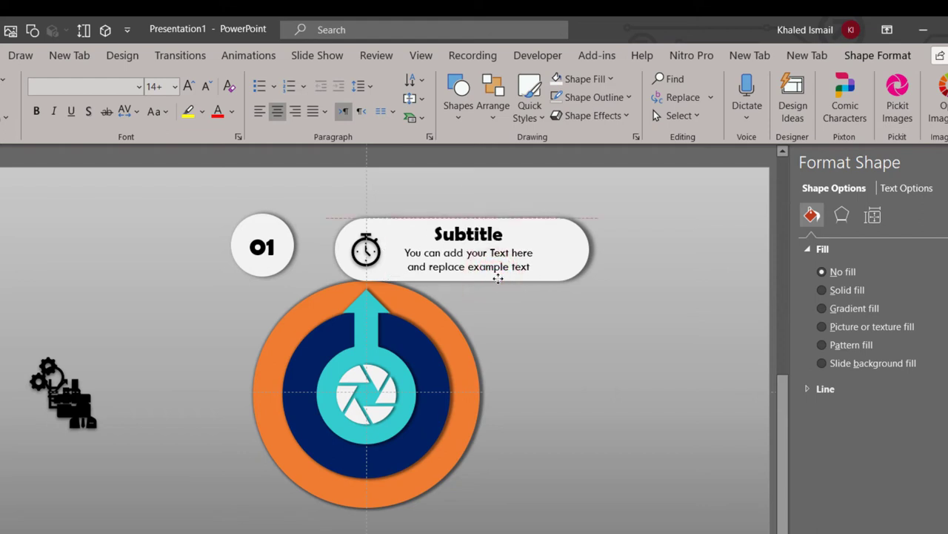
{"action": "left_click_drag", "start_coordinate": [498, 278], "coordinate": [498, 277]}
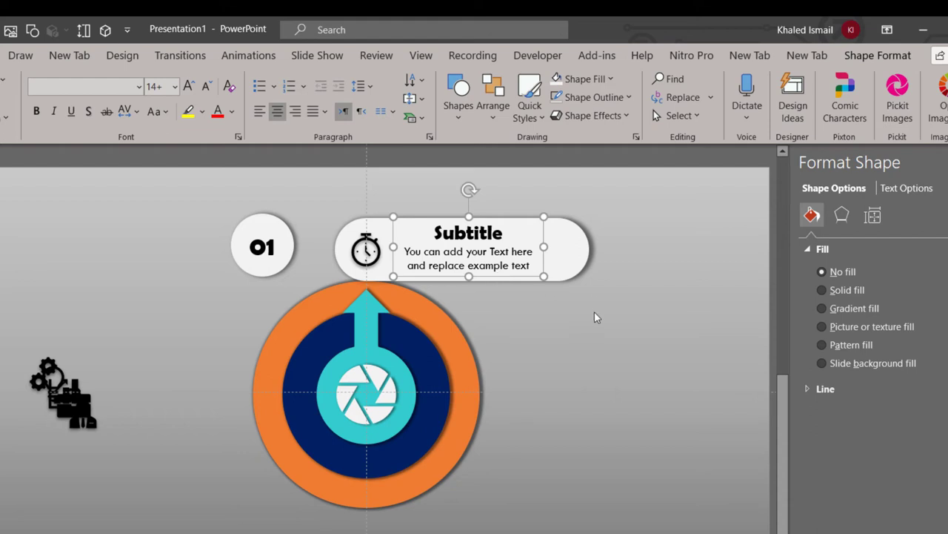
{"action": "left_click", "coordinate": [577, 267], "text": "shift"}
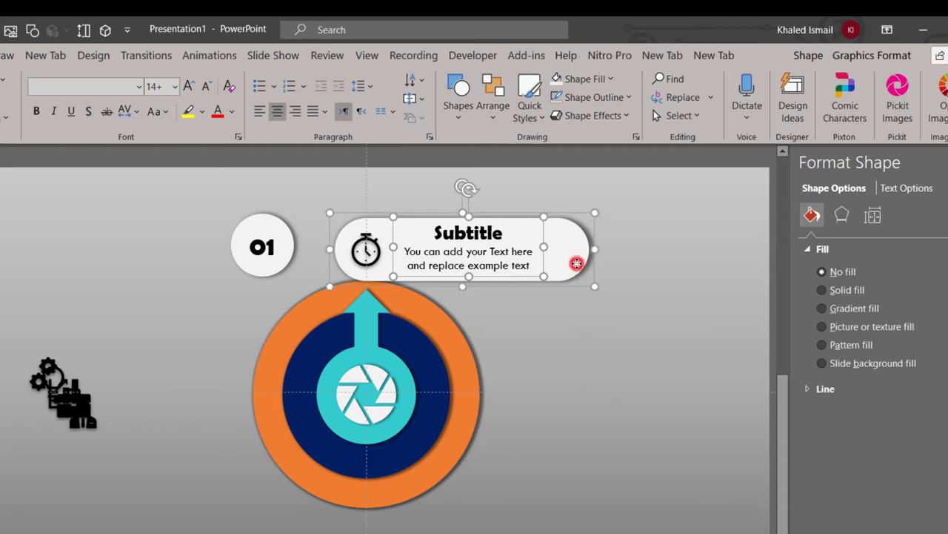
Group the subtitle text with the grey pill and move the 01 circle up beside it.
{"action": "key", "text": "ctrl+g"}
{"action": "left_click", "coordinate": [600, 298]}
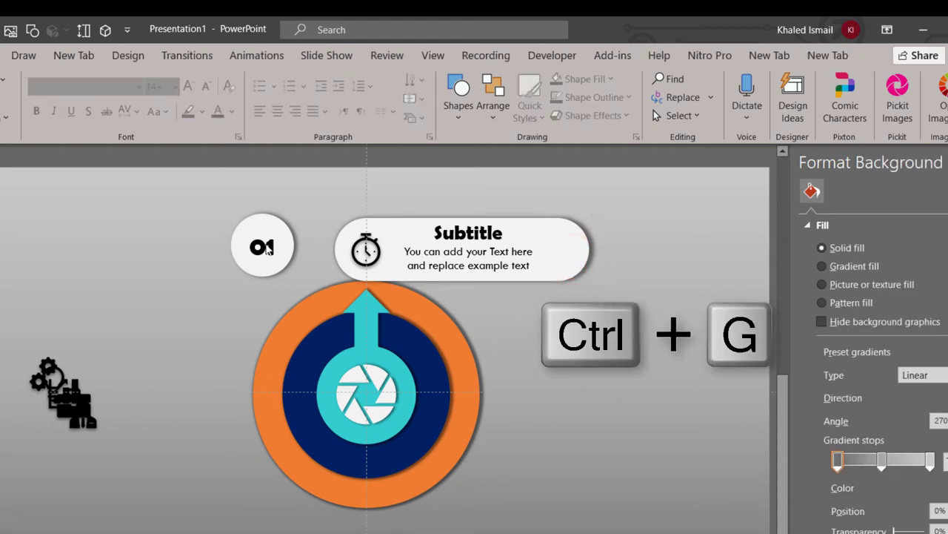
{"action": "left_click", "coordinate": [281, 271]}
{"action": "left_click_drag", "start_coordinate": [282, 272], "coordinate": [315, 263]}
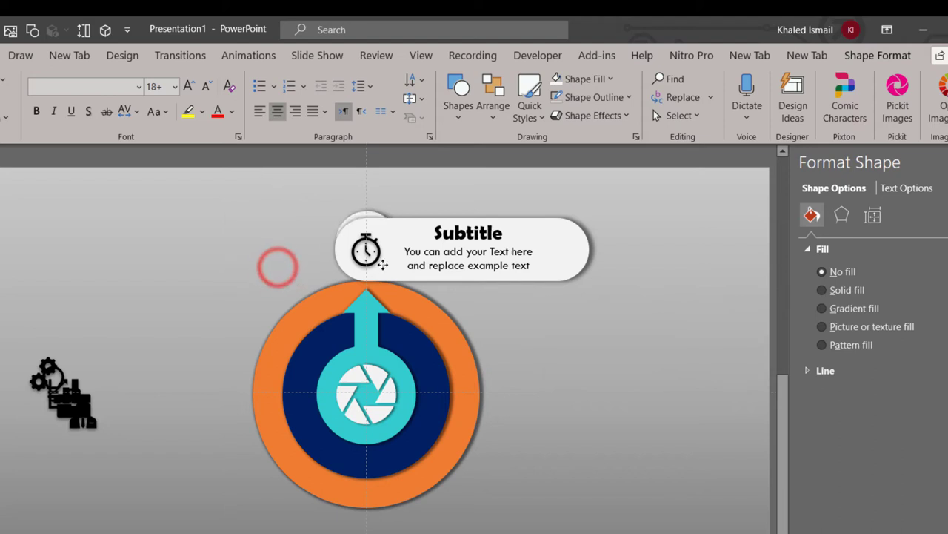
Snap the 01 circle onto the pill's left end, covering the stopwatch icon.
{"action": "right_click", "coordinate": [317, 259]}
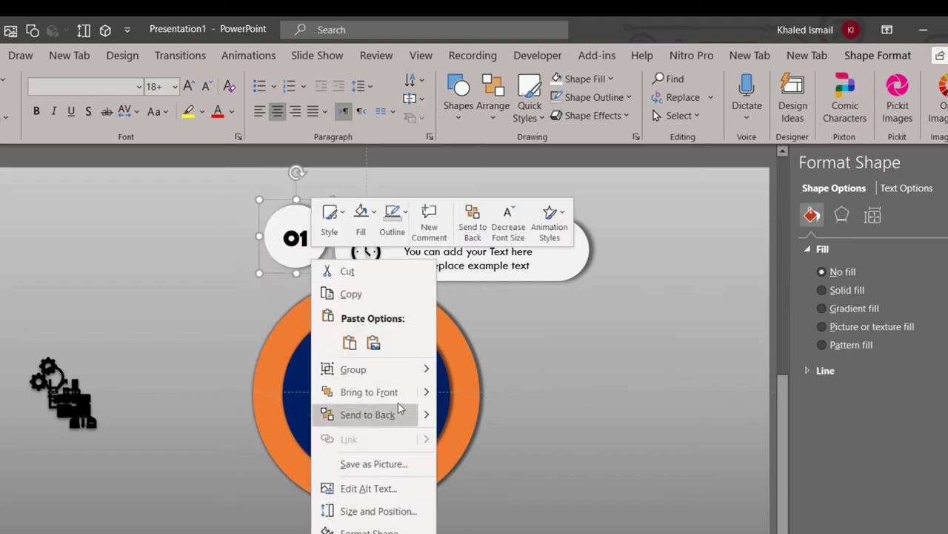
{"action": "left_click", "coordinate": [399, 408]}
{"action": "left_click", "coordinate": [203, 263]}
{"action": "left_click", "coordinate": [299, 263]}
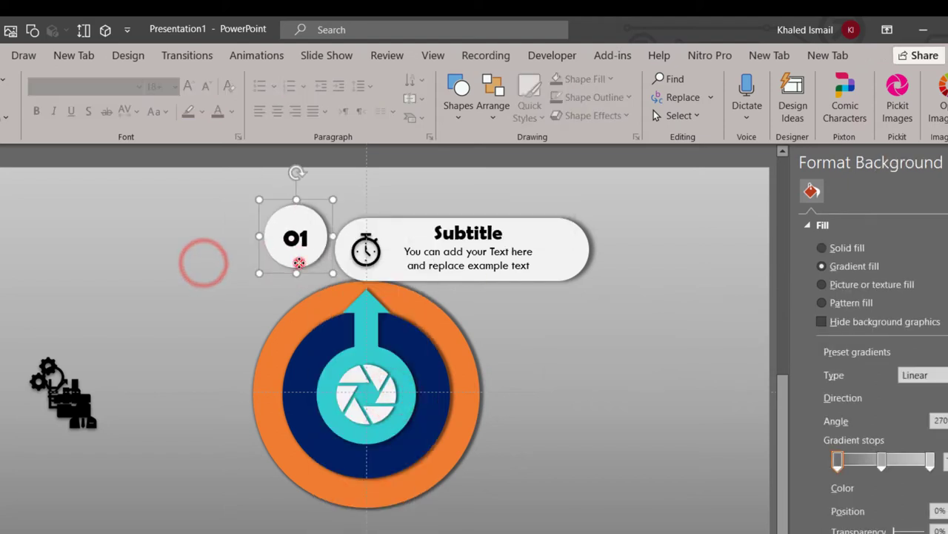
{"action": "left_click_drag", "start_coordinate": [303, 263], "coordinate": [374, 278]}
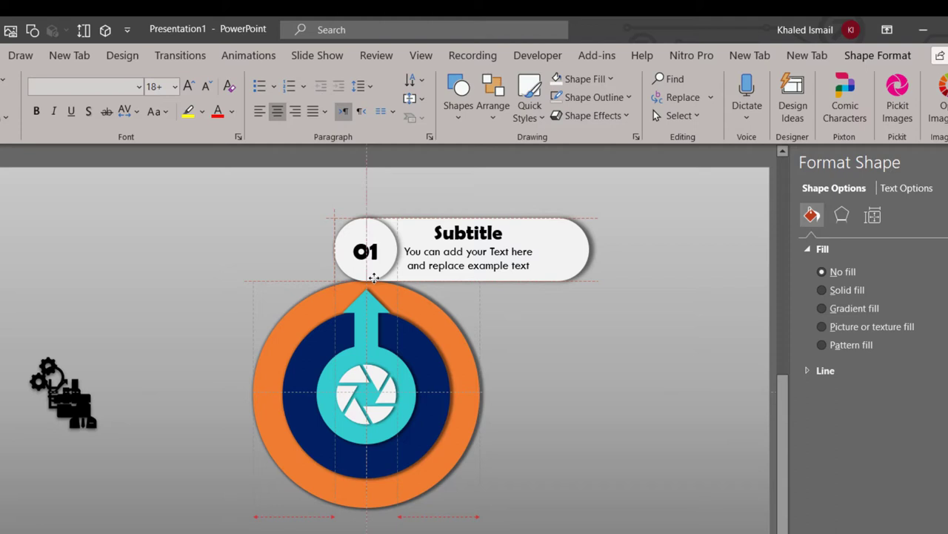
{"action": "left_click_drag", "start_coordinate": [374, 278], "coordinate": [374, 278]}
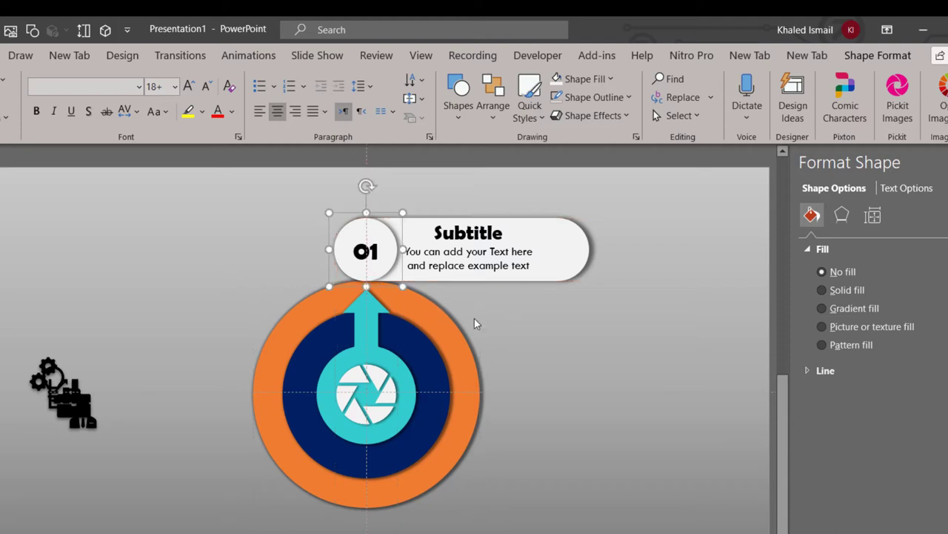
{"action": "left_click", "coordinate": [565, 322]}
Duplicate the pill and 01 circle with Ctrl+D and align the copy beside the ring's lower right.
{"action": "left_click", "coordinate": [581, 271]}
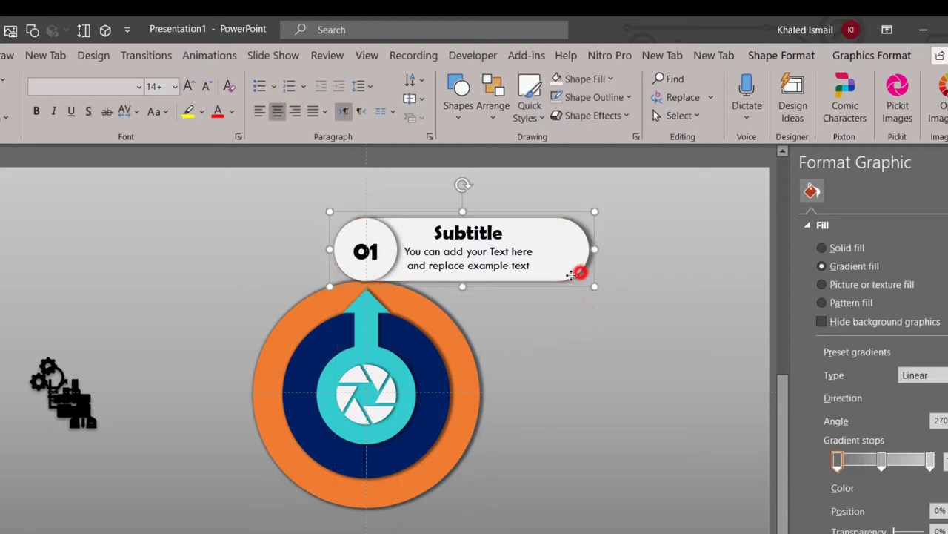
{"action": "left_click", "coordinate": [392, 264], "text": "ctrl"}
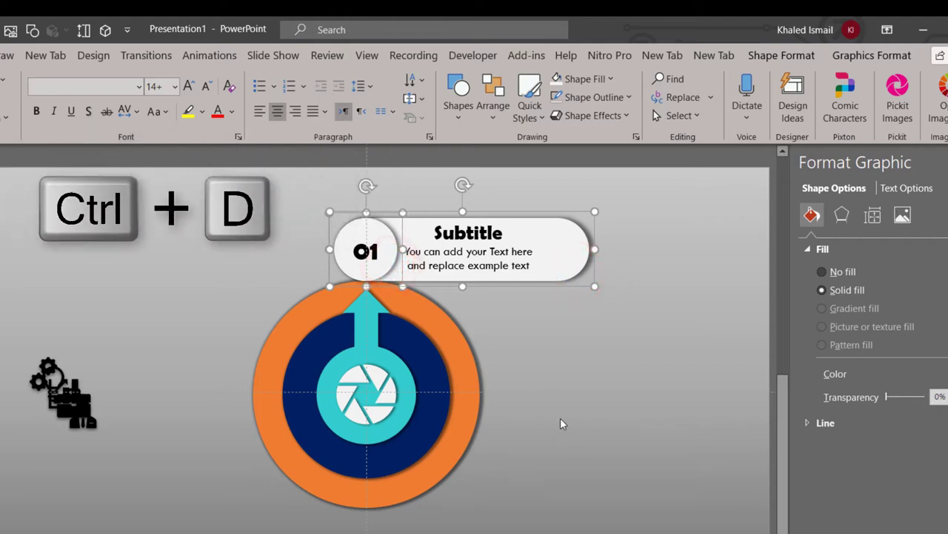
{"action": "key", "text": "ctrl+d"}
{"action": "mouse_move", "coordinate": [520, 299]}
{"action": "left_mouse_down"}
{"action": "mouse_move", "coordinate": [605, 365]}
{"action": "mouse_move", "coordinate": [612, 490]}
{"action": "left_mouse_up"}
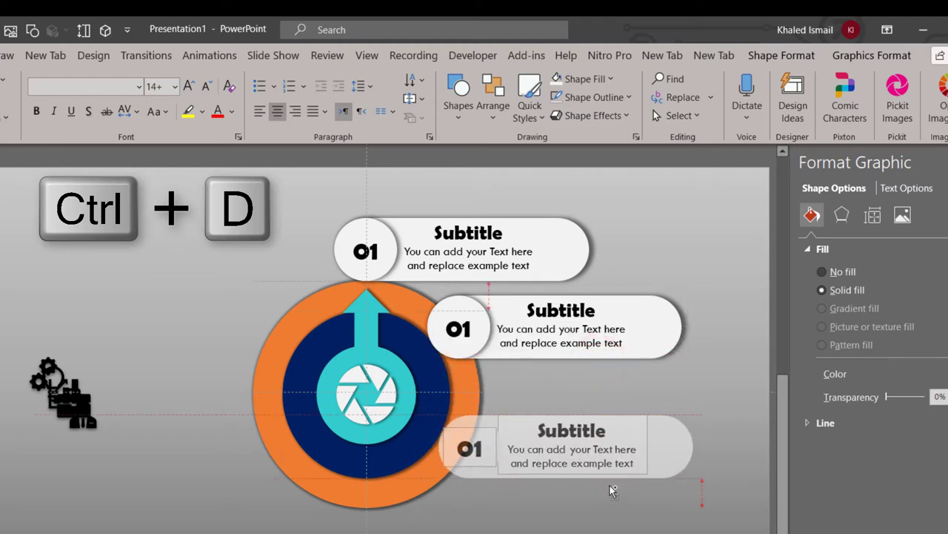
{"action": "left_click_drag", "start_coordinate": [610, 485], "coordinate": [610, 480]}
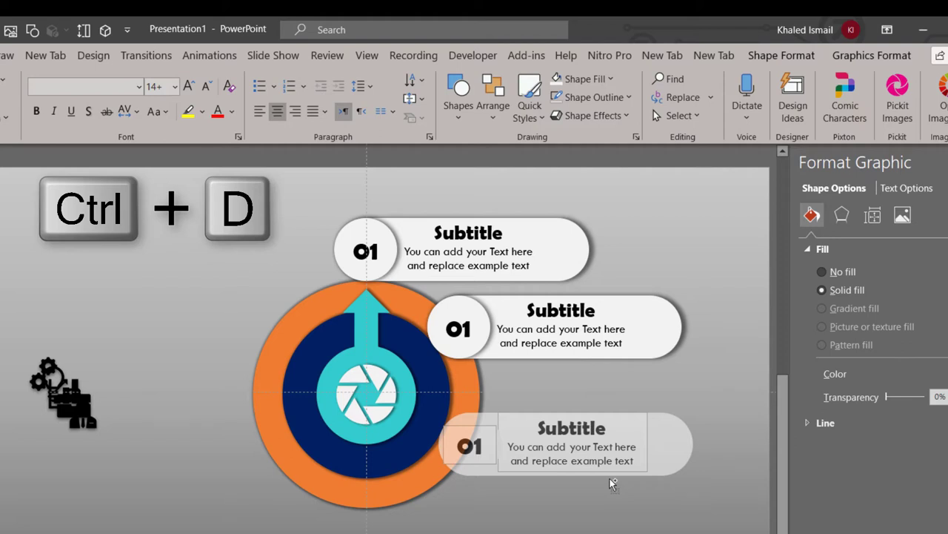
{"action": "left_click_drag", "start_coordinate": [610, 478], "coordinate": [614, 482]}
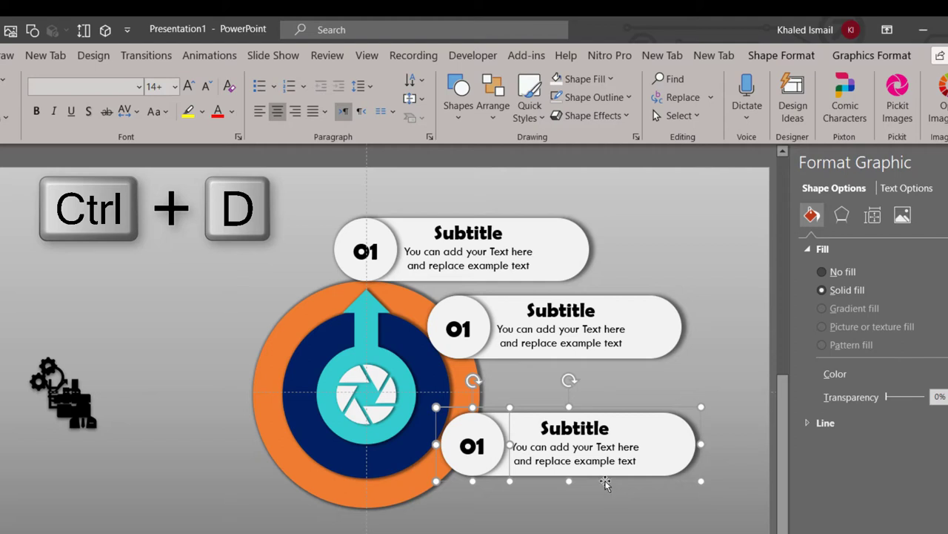
{"action": "left_click_drag", "start_coordinate": [606, 481], "coordinate": [609, 478]}
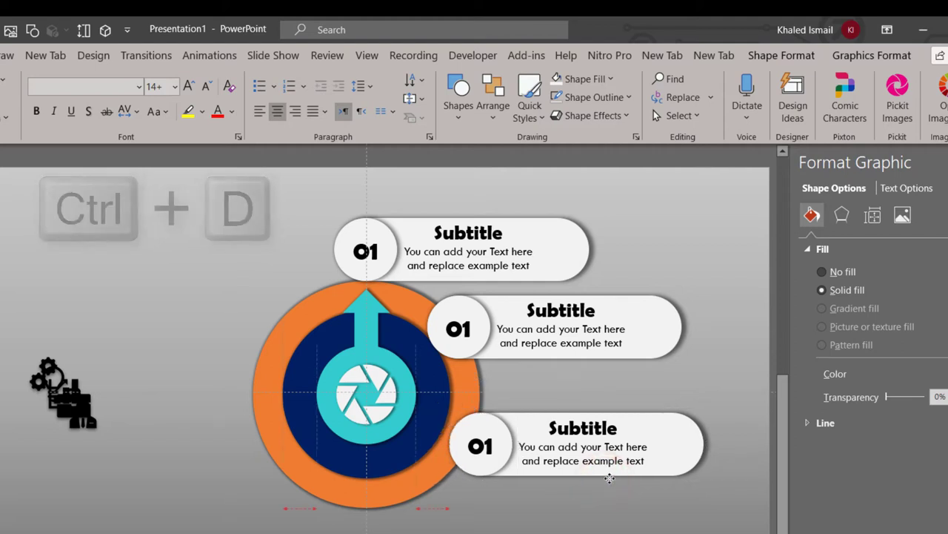
{"action": "left_click_drag", "start_coordinate": [609, 478], "coordinate": [631, 478]}
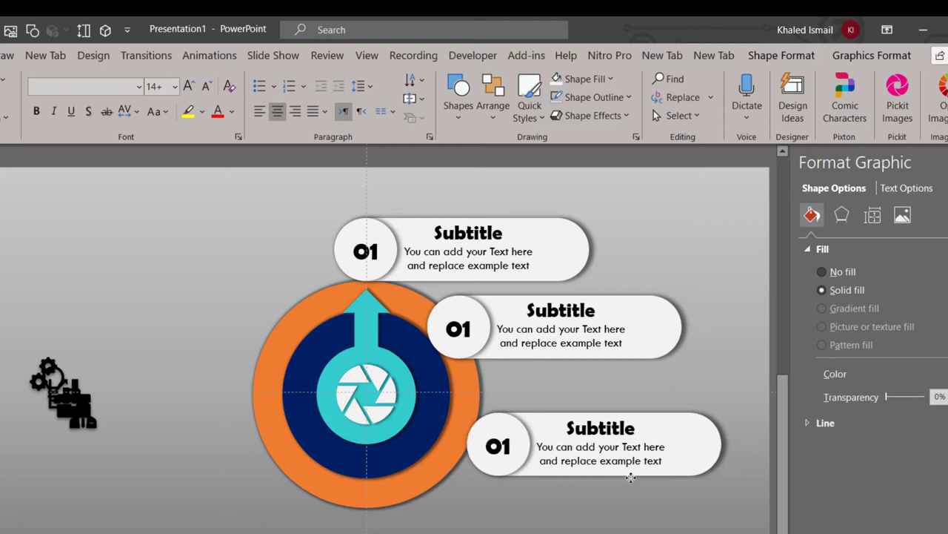
{"action": "left_click_drag", "start_coordinate": [631, 478], "coordinate": [629, 477]}
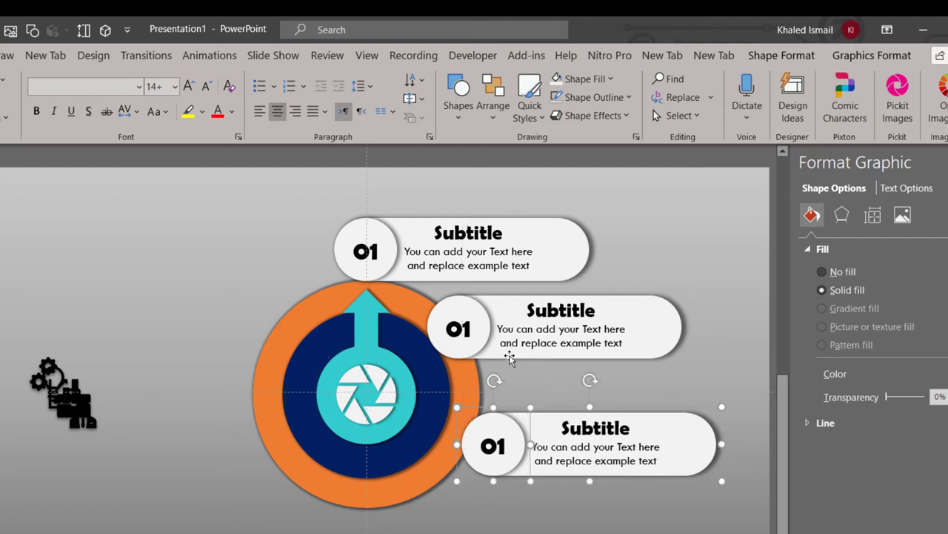
Shift the middle pill further right of the ring and raise the bottom pill slightly.
{"action": "left_click", "coordinate": [510, 358]}
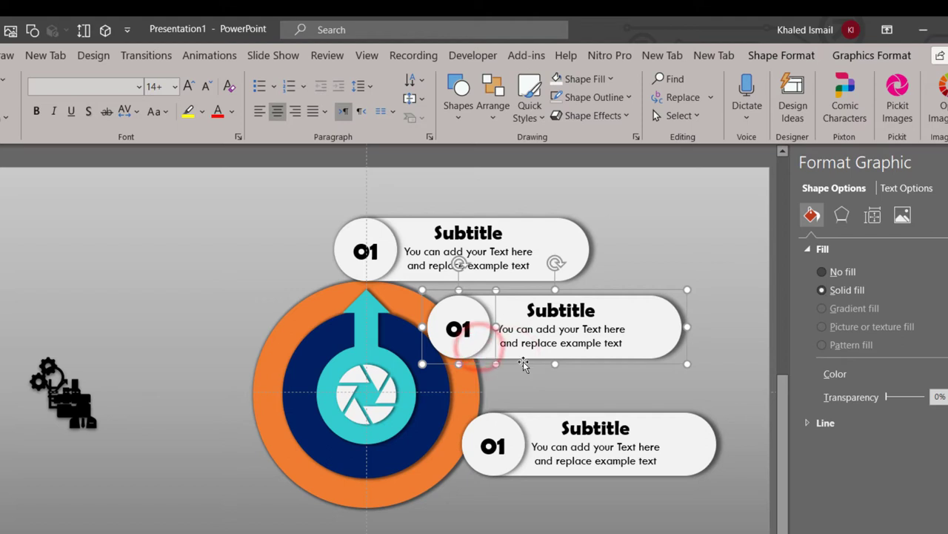
{"action": "mouse_move", "coordinate": [524, 364]}
{"action": "left_mouse_down"}
{"action": "mouse_move", "coordinate": [555, 361]}
{"action": "mouse_move", "coordinate": [561, 370]}
{"action": "left_mouse_up"}
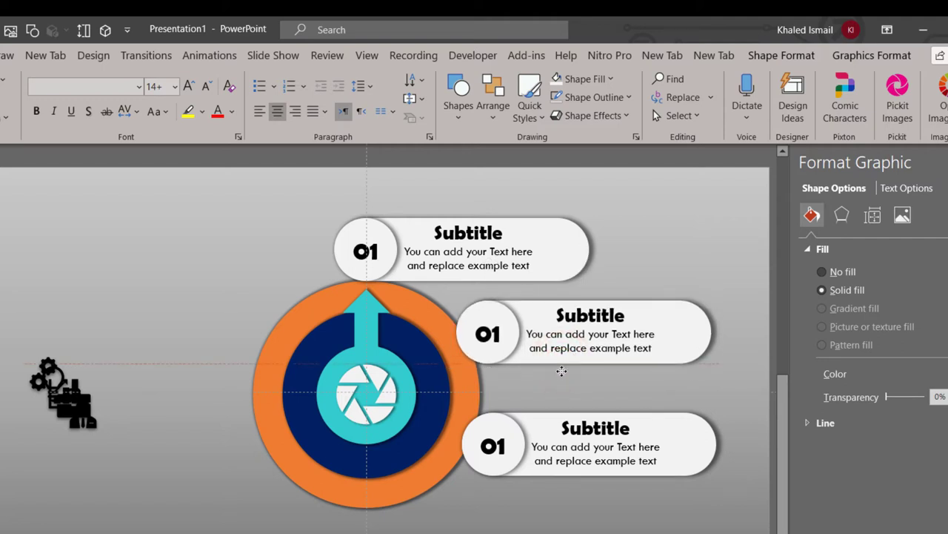
{"action": "left_click_drag", "start_coordinate": [562, 370], "coordinate": [561, 373]}
{"action": "left_click_drag", "start_coordinate": [556, 409], "coordinate": [550, 402]}
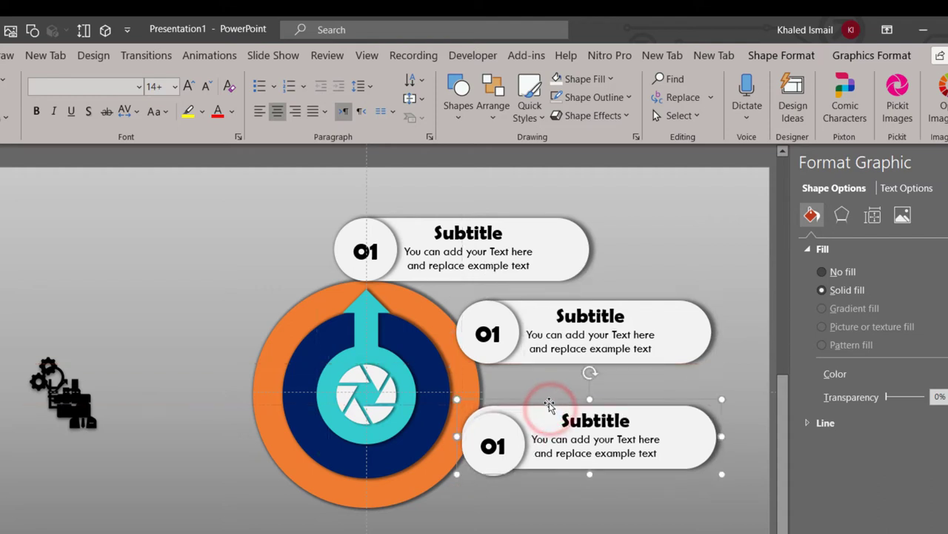
{"action": "key", "text": "ctrl+z"}
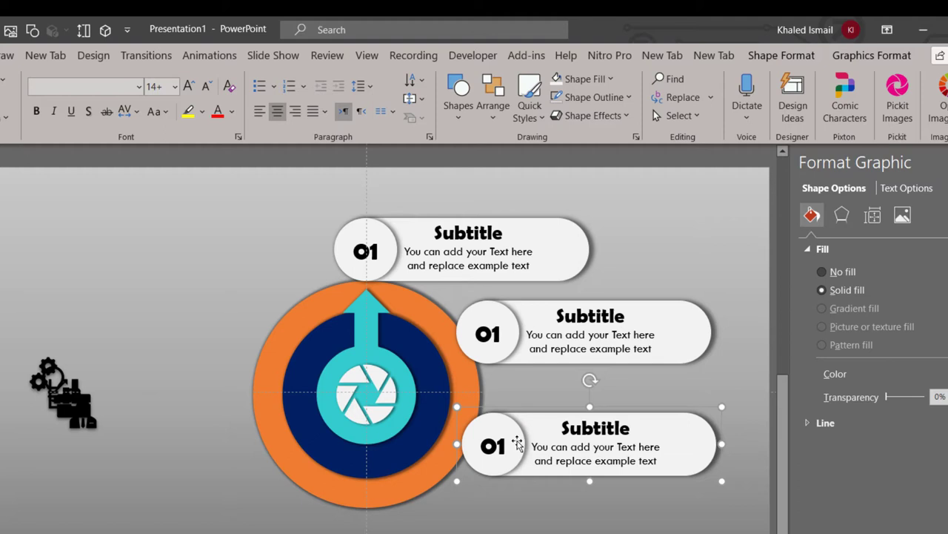
{"action": "left_click_drag", "start_coordinate": [550, 411], "coordinate": [550, 403]}
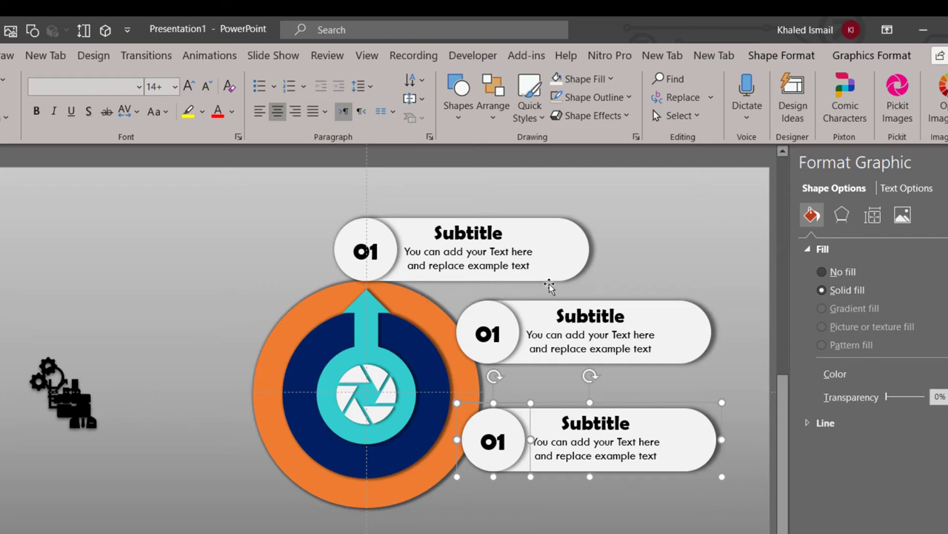
Duplicate the middle right-hand Subtitle callout and position the copy left of the circle.
{"action": "left_click", "coordinate": [562, 363]}
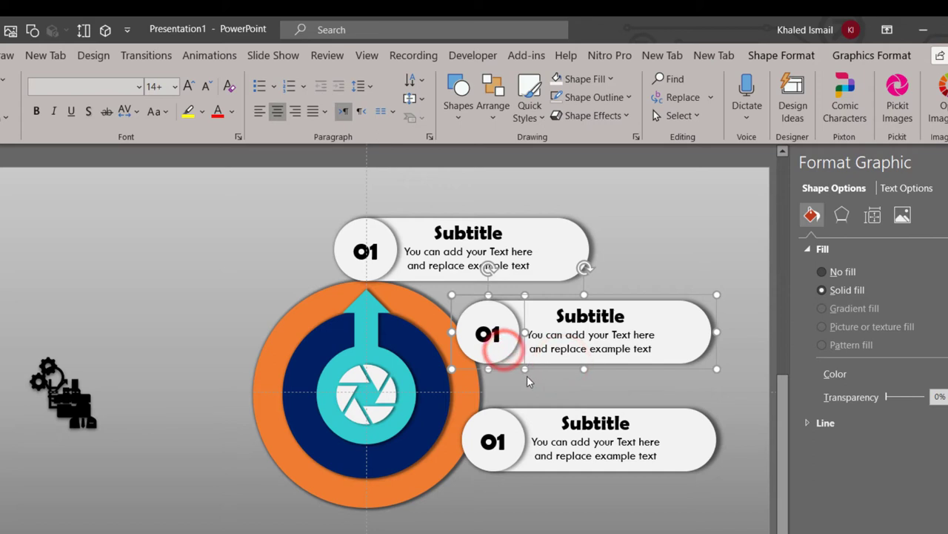
{"action": "key", "text": "ctrl+d"}
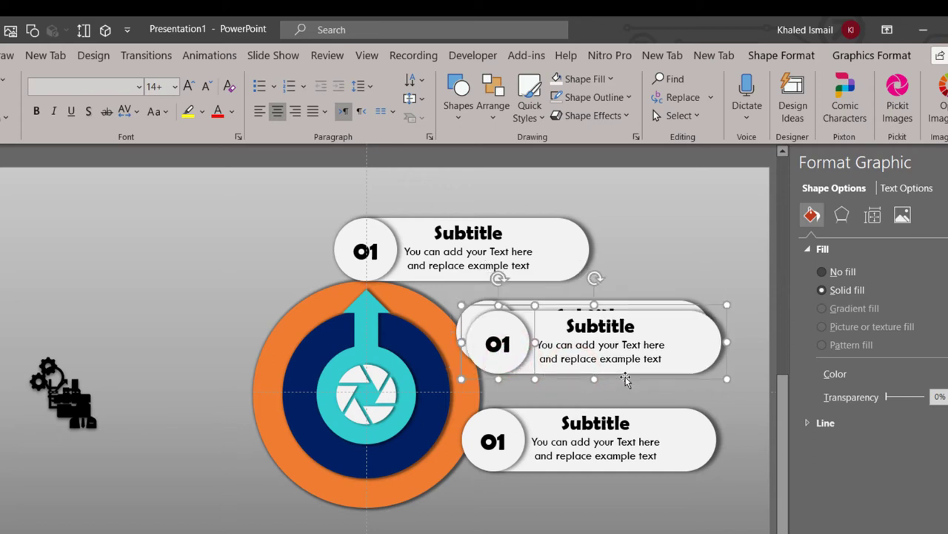
{"action": "left_click_drag", "start_coordinate": [526, 370], "coordinate": [213, 346]}
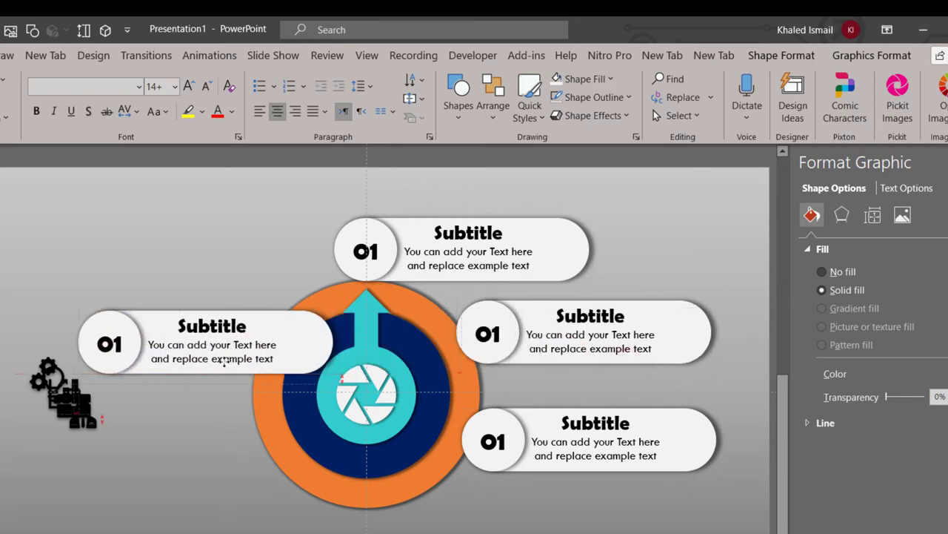
{"action": "left_click_drag", "start_coordinate": [213, 346], "coordinate": [172, 350]}
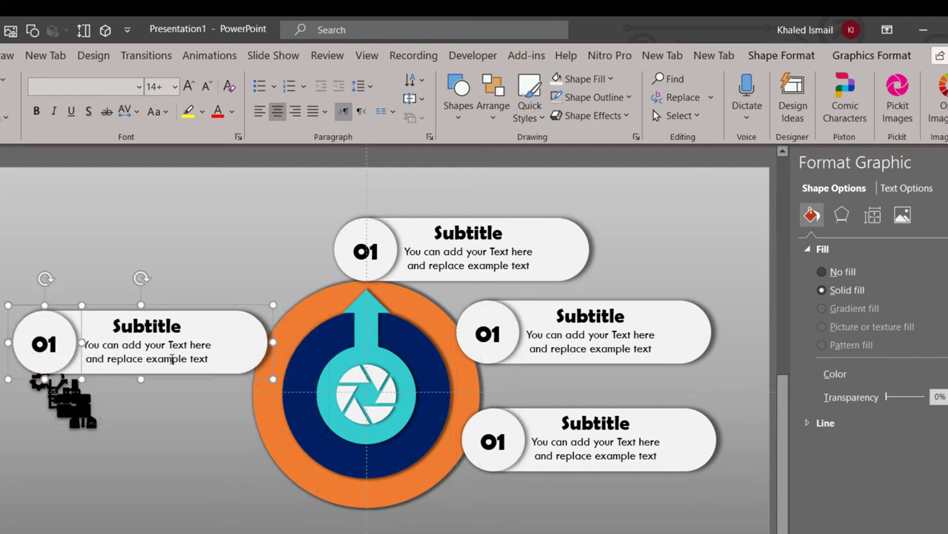
{"action": "left_click", "coordinate": [137, 457]}
{"action": "left_click", "coordinate": [64, 359]}
Shift the left callout's 01 circle toward its right end and pull the stopwatch icon out.
{"action": "left_click_drag", "start_coordinate": [63, 359], "coordinate": [252, 359]}
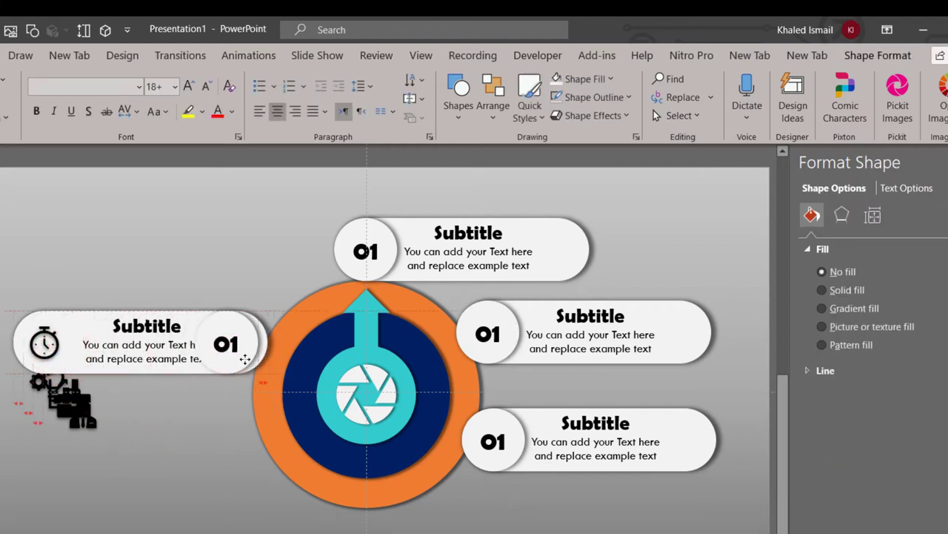
{"action": "left_click_drag", "start_coordinate": [253, 359], "coordinate": [209, 357]}
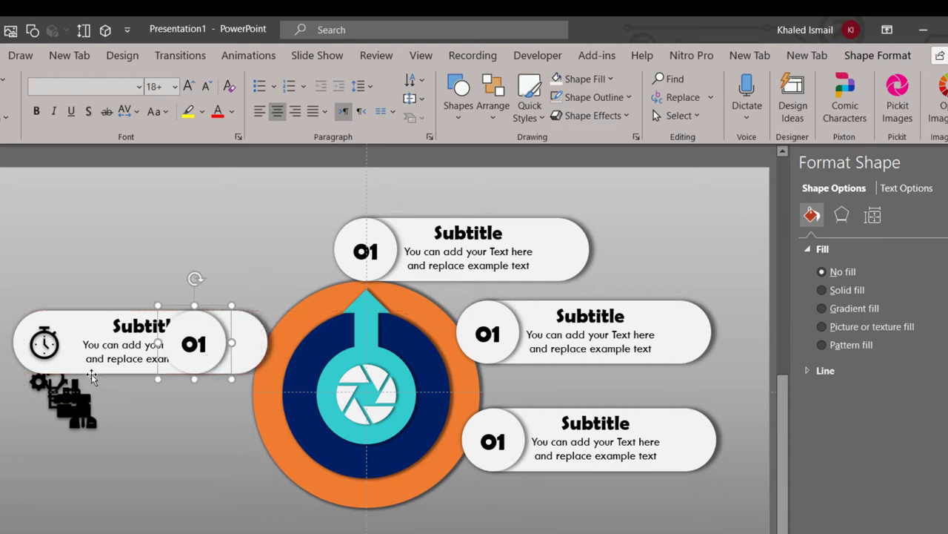
{"action": "left_click", "coordinate": [41, 346]}
{"action": "left_click", "coordinate": [44, 344]}
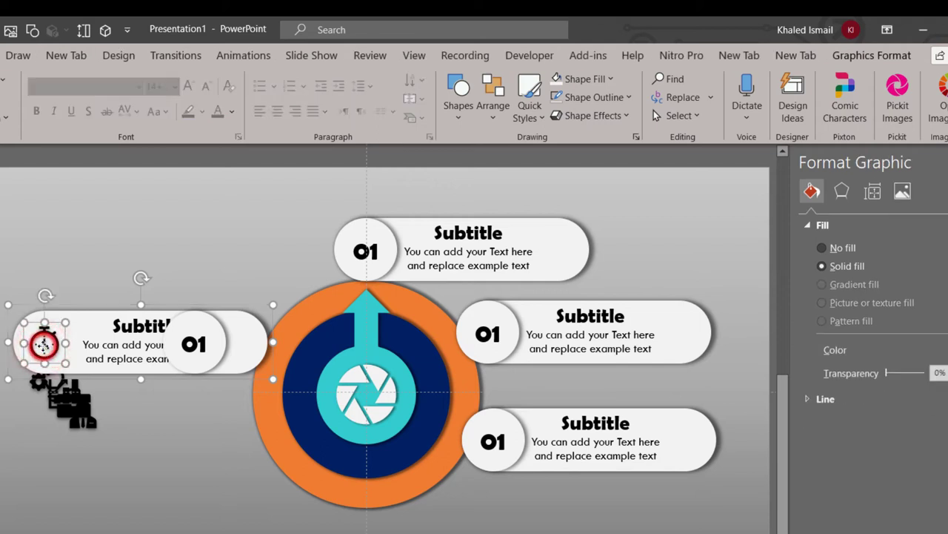
{"action": "mouse_move", "coordinate": [45, 343]}
{"action": "left_mouse_down"}
{"action": "mouse_move", "coordinate": [83, 413]}
{"action": "mouse_move", "coordinate": [222, 428]}
{"action": "left_mouse_up"}
Bring the person icon to front and place it inside the left callout.
{"action": "left_click", "coordinate": [83, 413]}
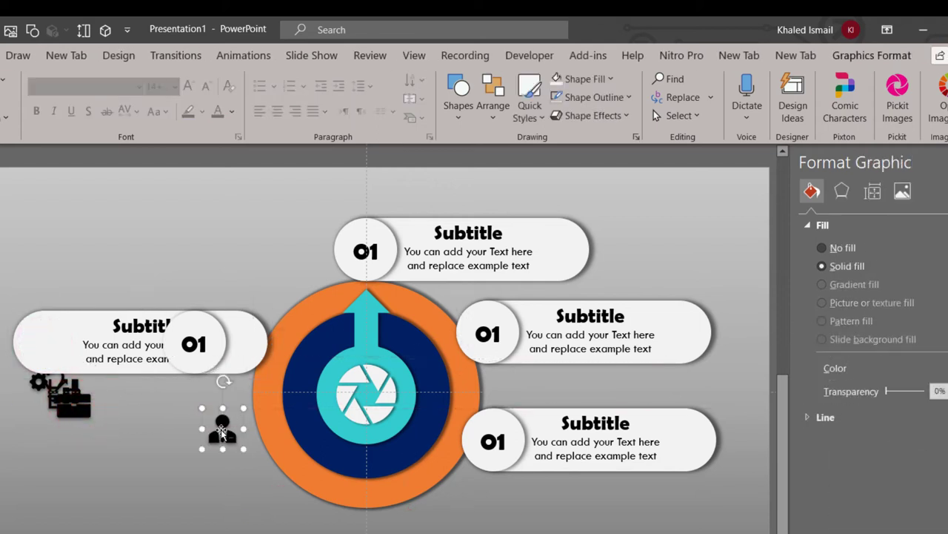
{"action": "right_click", "coordinate": [222, 424]}
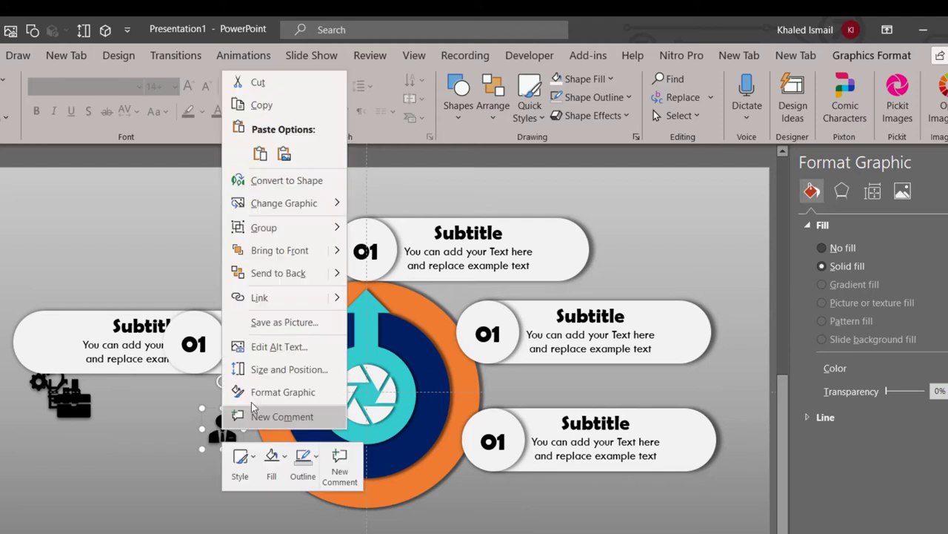
{"action": "left_click", "coordinate": [294, 249]}
{"action": "left_click_drag", "start_coordinate": [234, 422], "coordinate": [247, 340]}
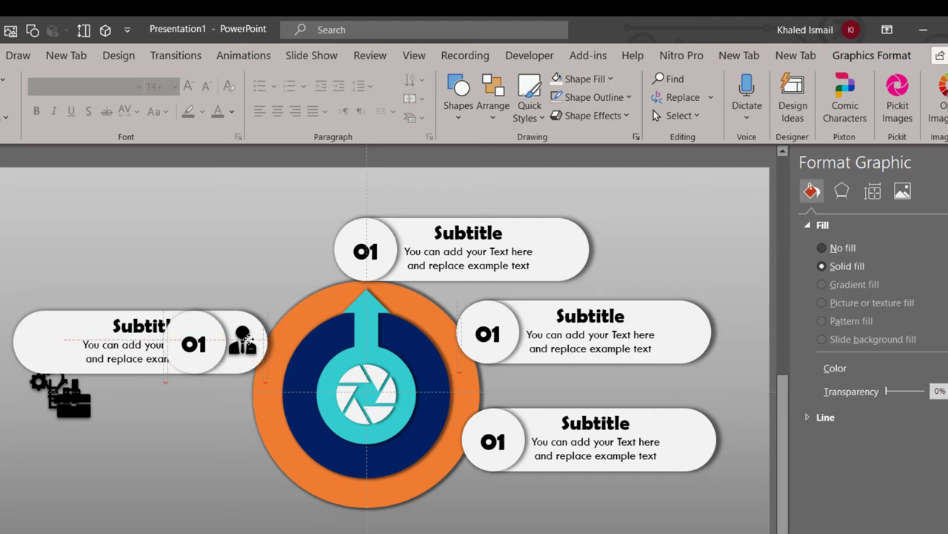
{"action": "left_click", "coordinate": [33, 338], "text": "shift"}
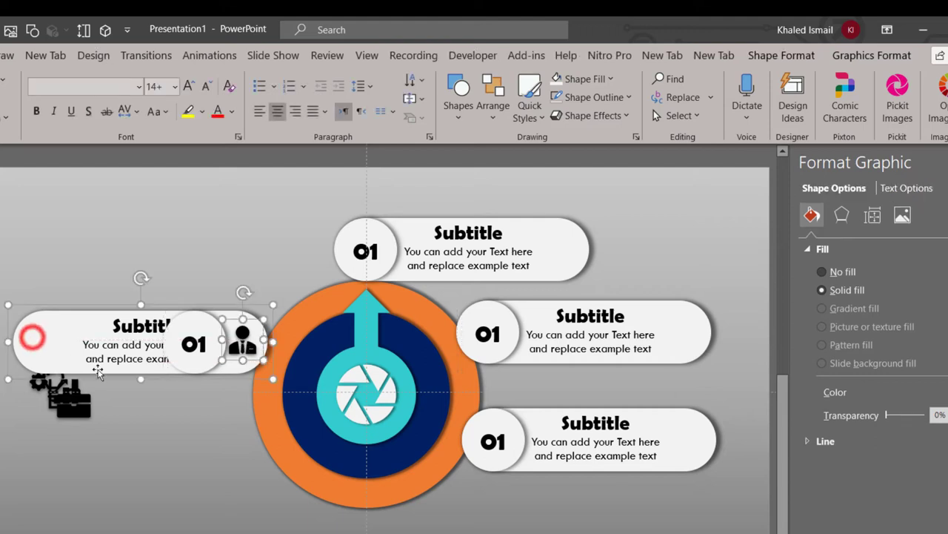
Send the left callout pill behind its 01 number circle.
{"action": "left_click", "coordinate": [197, 440]}
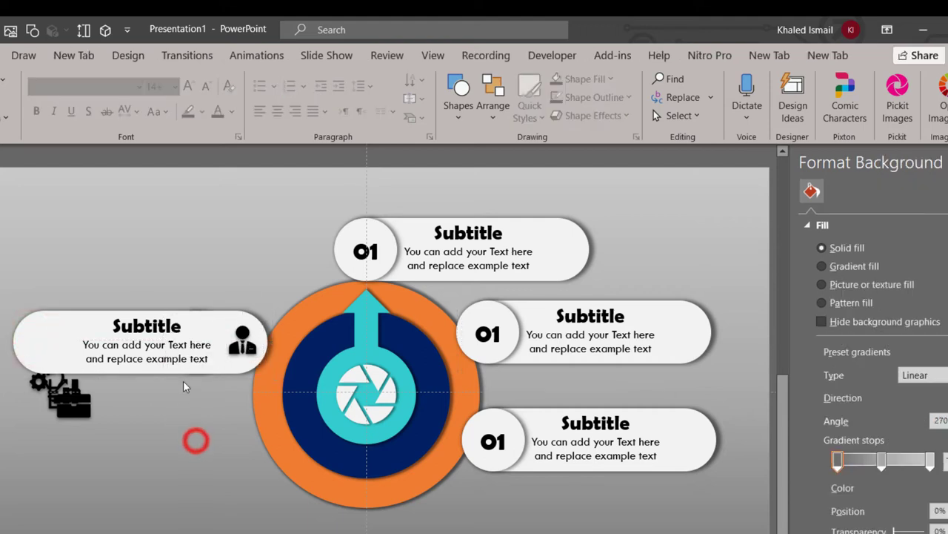
{"action": "left_click", "coordinate": [190, 371]}
{"action": "right_click", "coordinate": [190, 371]}
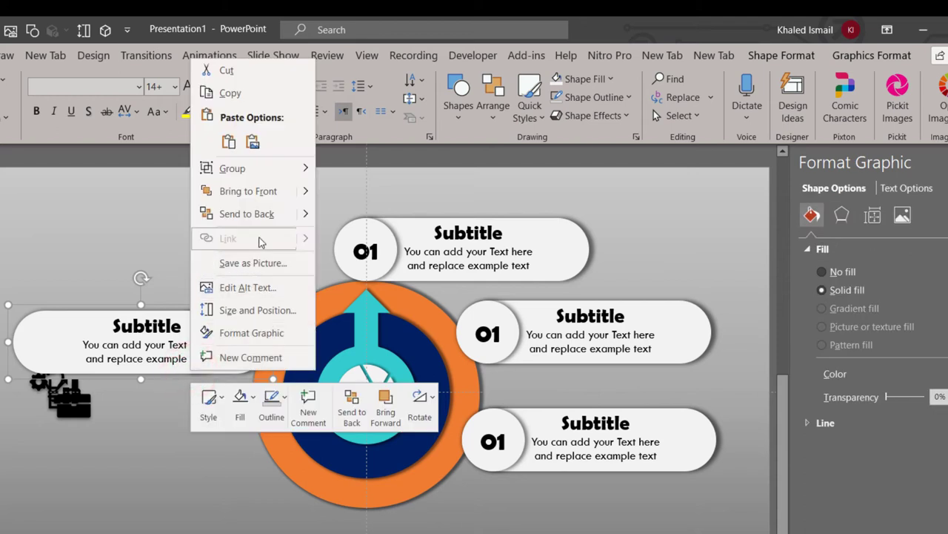
{"action": "left_click", "coordinate": [259, 220]}
{"action": "left_click", "coordinate": [180, 417]}
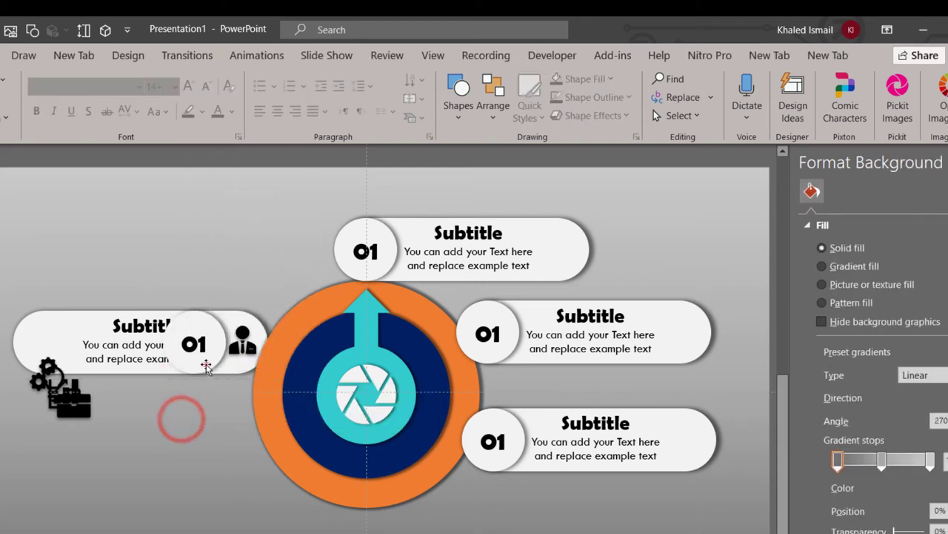
Seat the 01 circle in front at the pill's right end and park leftover icons lower-left.
{"action": "left_click", "coordinate": [206, 361]}
{"action": "left_click_drag", "start_coordinate": [206, 361], "coordinate": [244, 363]}
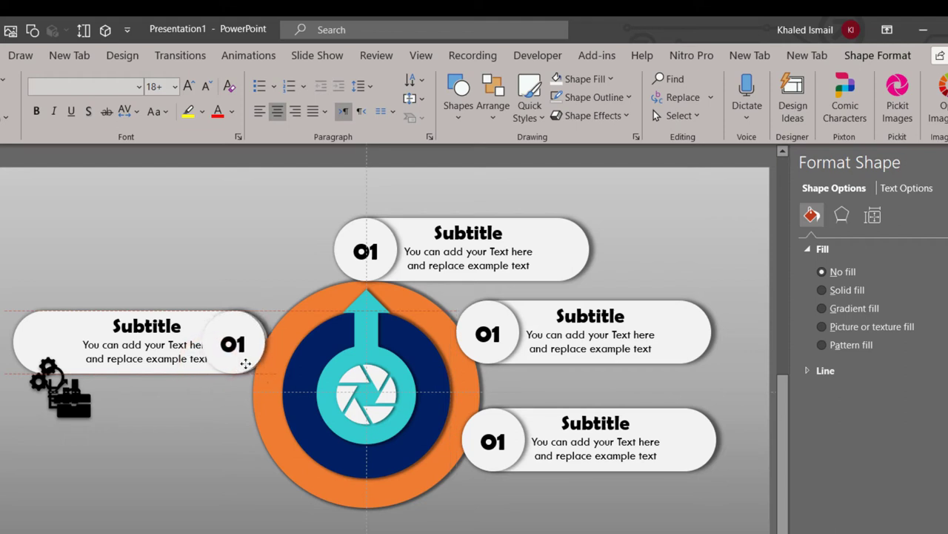
{"action": "left_click_drag", "start_coordinate": [246, 363], "coordinate": [243, 366]}
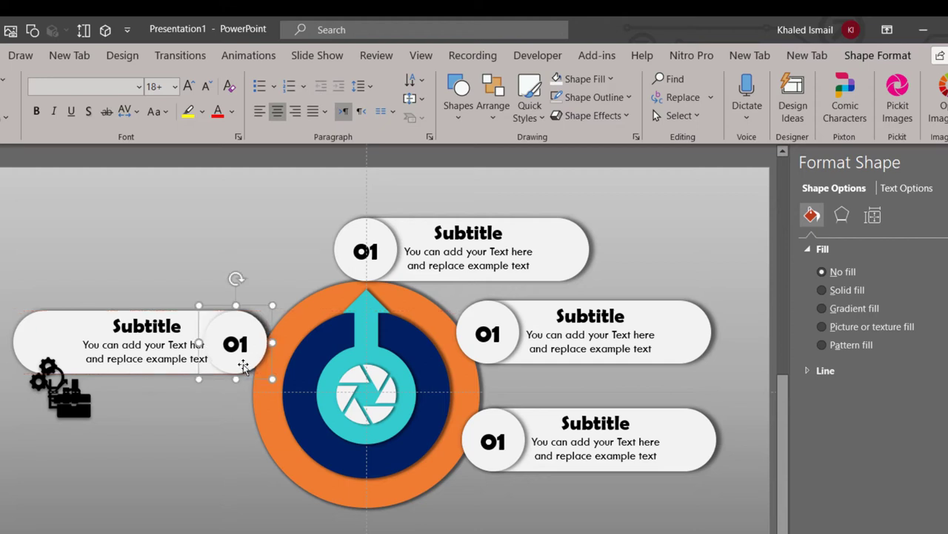
{"action": "left_click", "coordinate": [173, 376]}
{"action": "right_click", "coordinate": [171, 371]}
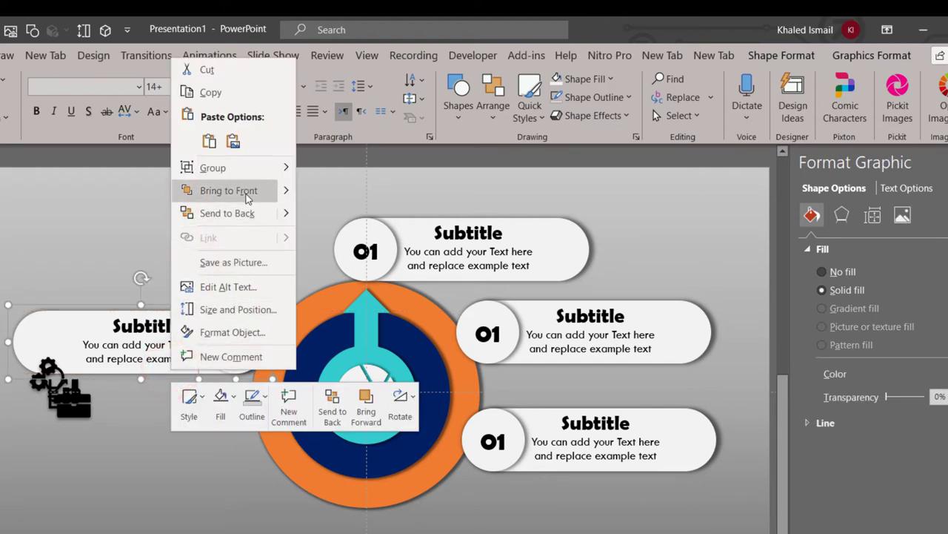
{"action": "left_click", "coordinate": [244, 191]}
{"action": "left_click", "coordinate": [212, 413]}
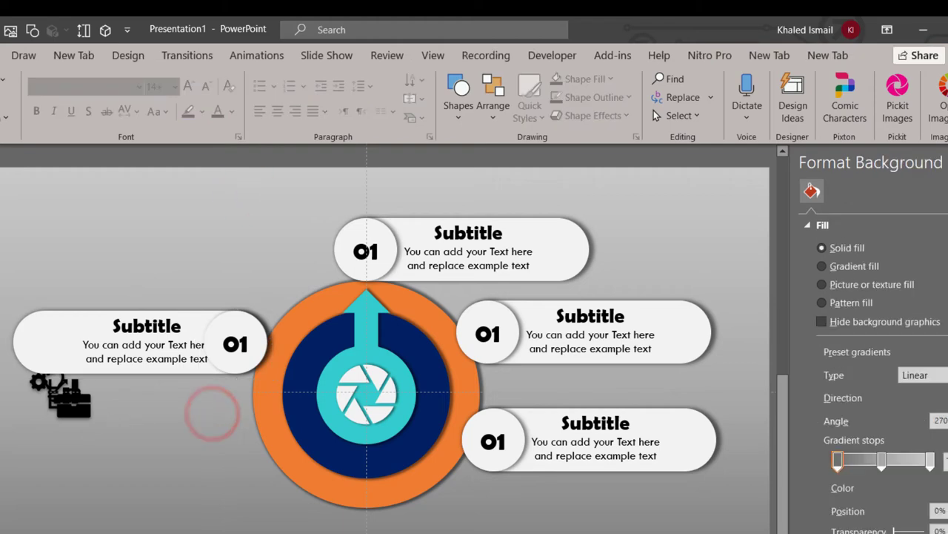
{"action": "left_click_drag", "start_coordinate": [2, 320], "coordinate": [132, 472]}
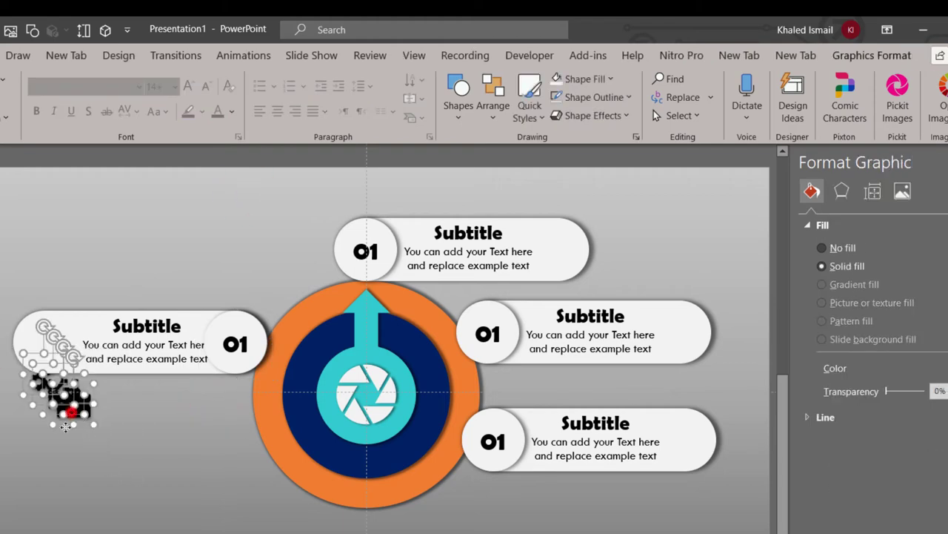
{"action": "left_click_drag", "start_coordinate": [65, 427], "coordinate": [33, 526]}
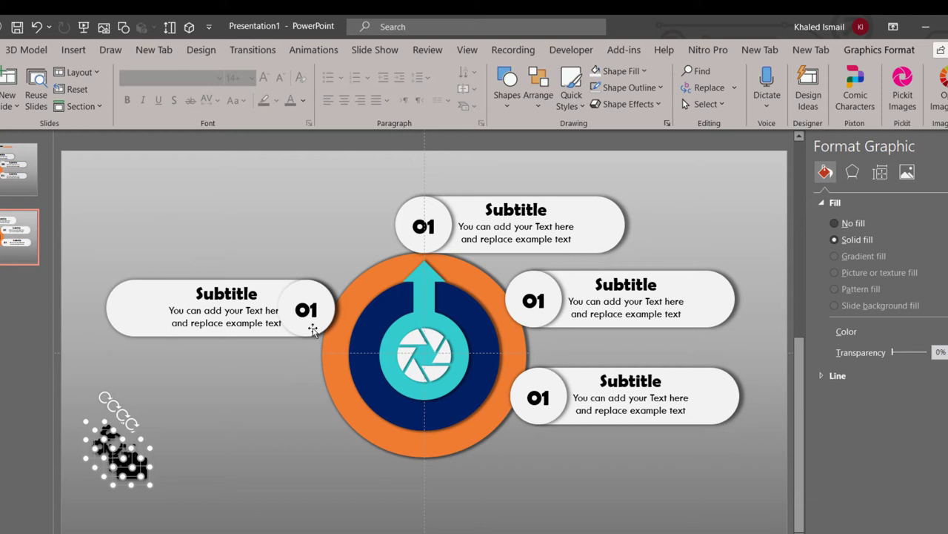
Duplicate the left callout and line up the copy directly beneath it.
{"action": "left_click", "coordinate": [312, 329]}
{"action": "left_click", "coordinate": [229, 333], "text": "shift"}
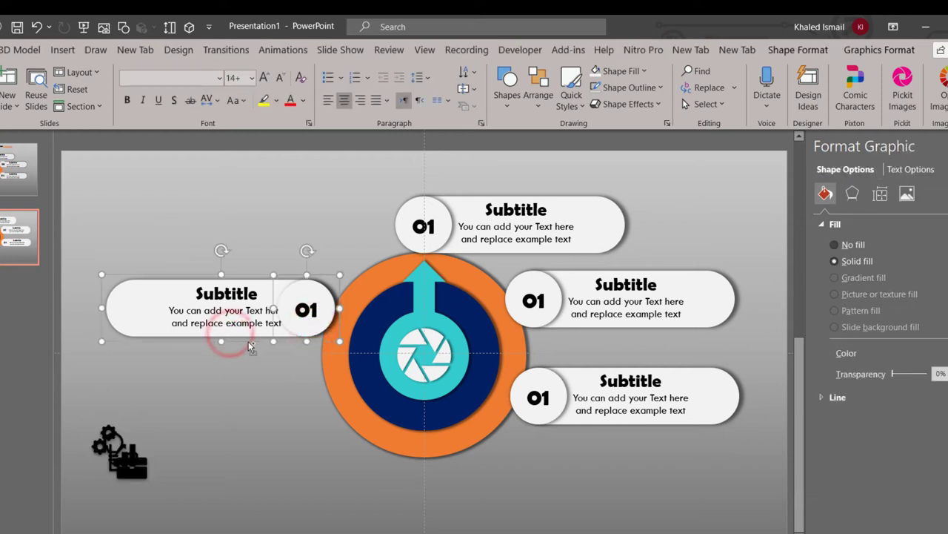
{"action": "left_click_drag", "start_coordinate": [246, 336], "coordinate": [259, 436]}
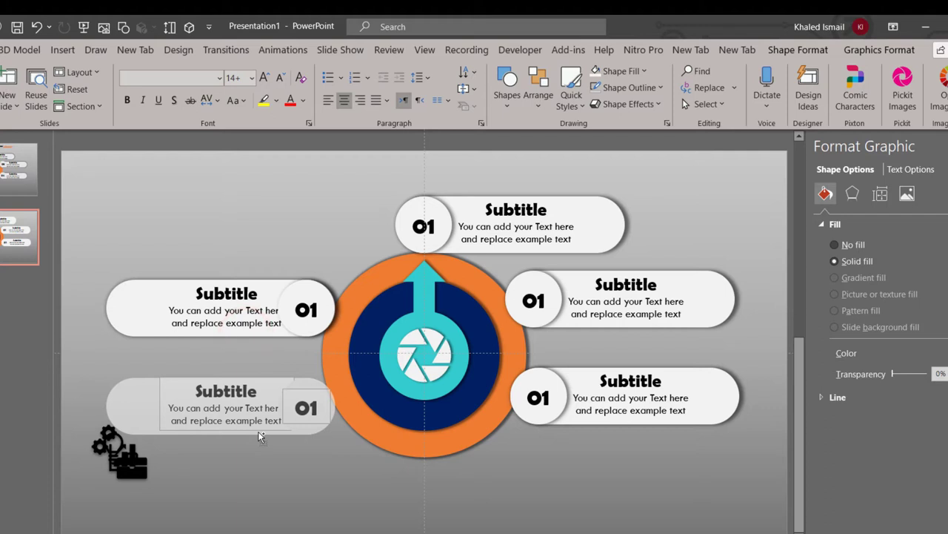
{"action": "left_click_drag", "start_coordinate": [258, 436], "coordinate": [261, 425]}
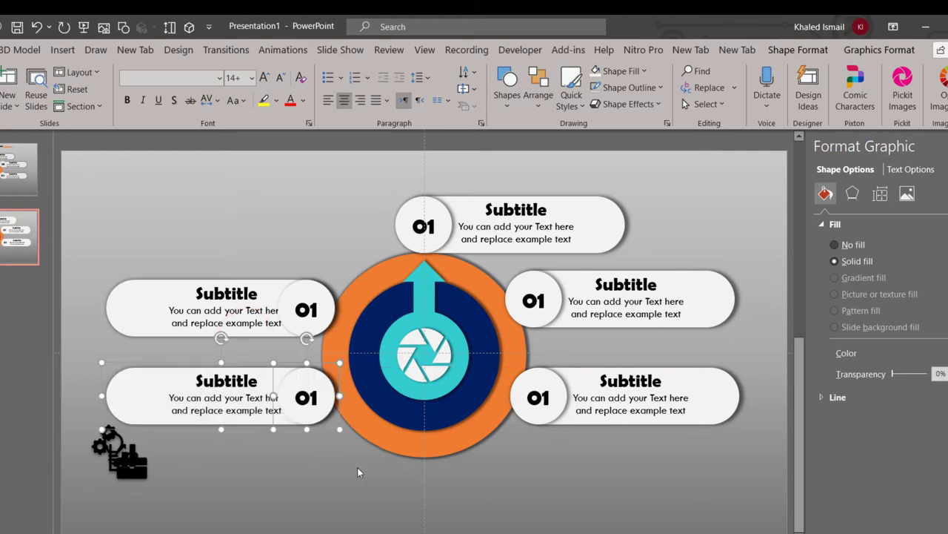
Copy the top callout and place the copy centered below the circle.
{"action": "left_click", "coordinate": [420, 247]}
{"action": "left_click", "coordinate": [572, 255]}
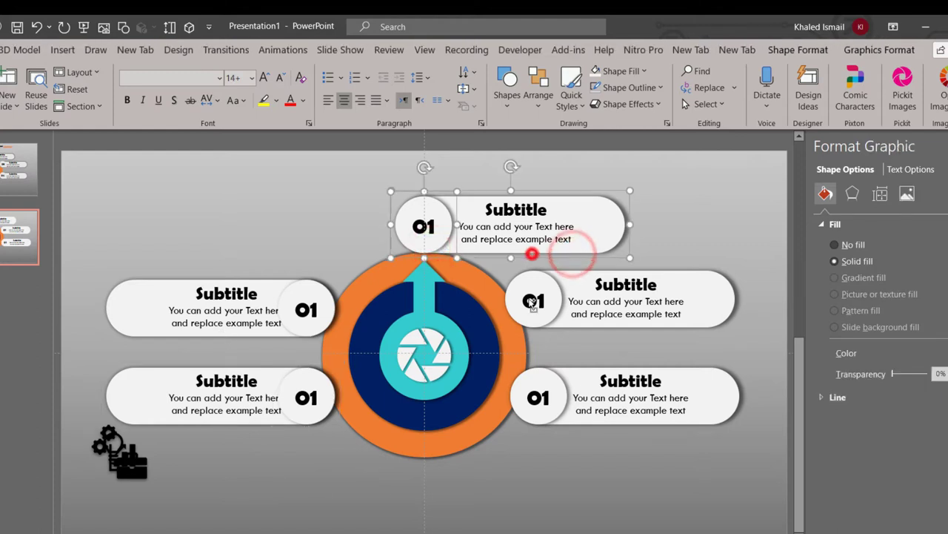
{"action": "left_click_drag", "start_coordinate": [532, 253], "coordinate": [551, 515]}
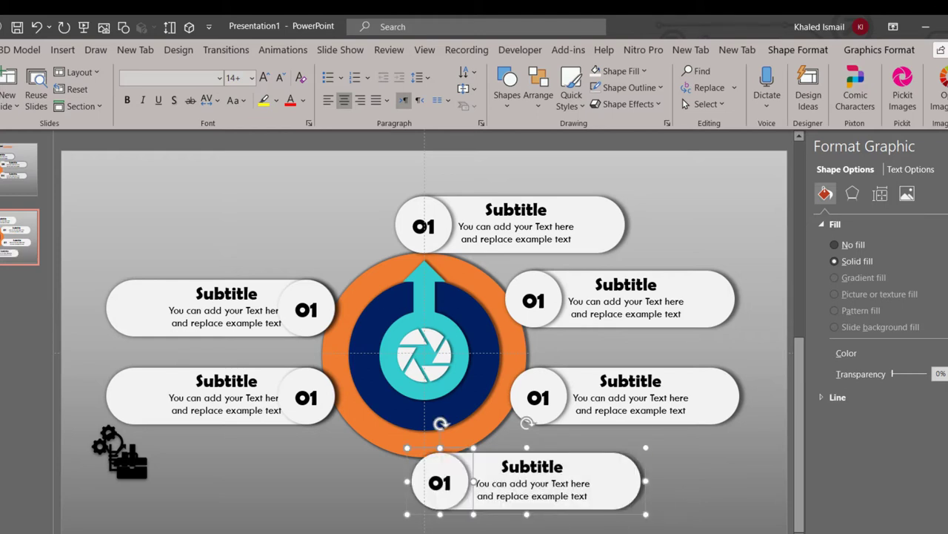
{"action": "mouse_move", "coordinate": [587, 513]}
{"action": "left_mouse_down"}
{"action": "mouse_move", "coordinate": [370, 508]}
{"action": "mouse_move", "coordinate": [379, 507]}
{"action": "left_mouse_up"}
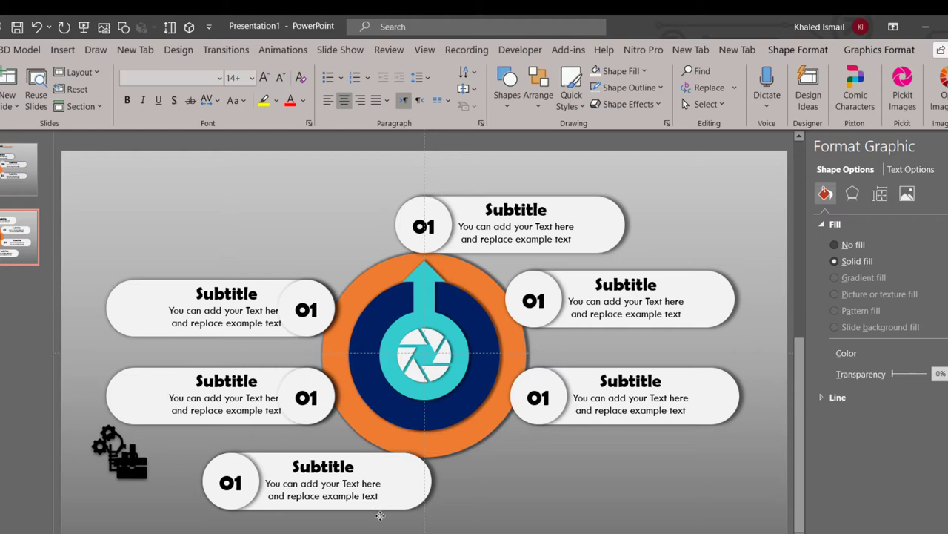
{"action": "left_click_drag", "start_coordinate": [379, 515], "coordinate": [398, 510]}
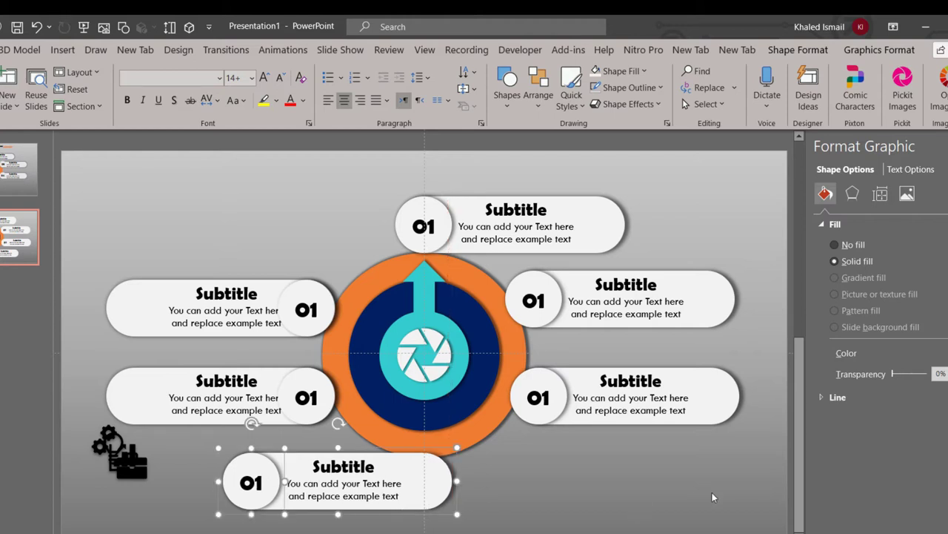
Move the bottom callout's 01 circle to the pill's right end and delete its stopwatch icon.
{"action": "left_click", "coordinate": [626, 494]}
{"action": "left_click", "coordinate": [271, 489]}
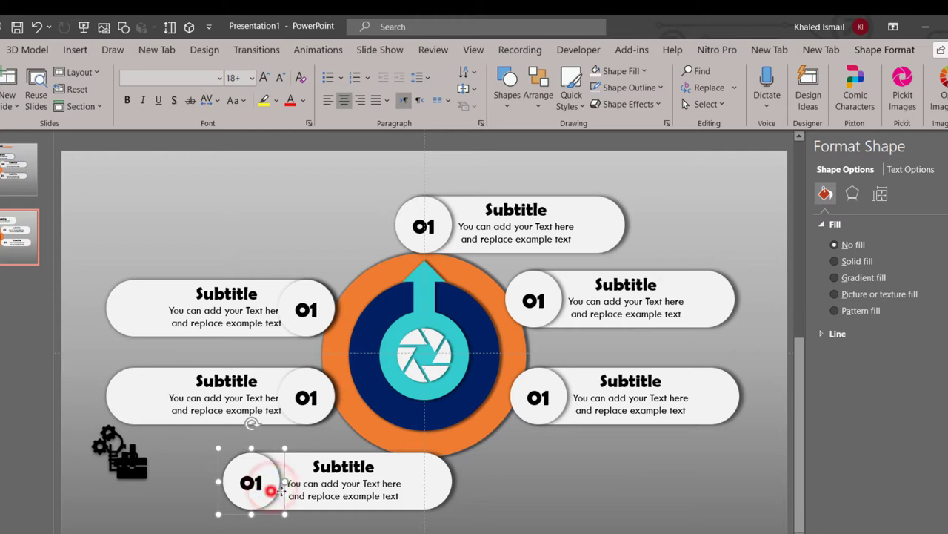
{"action": "mouse_move", "coordinate": [271, 489]}
{"action": "left_mouse_down"}
{"action": "mouse_move", "coordinate": [416, 486]}
{"action": "mouse_move", "coordinate": [383, 484]}
{"action": "left_mouse_up"}
{"action": "left_click", "coordinate": [251, 483]}
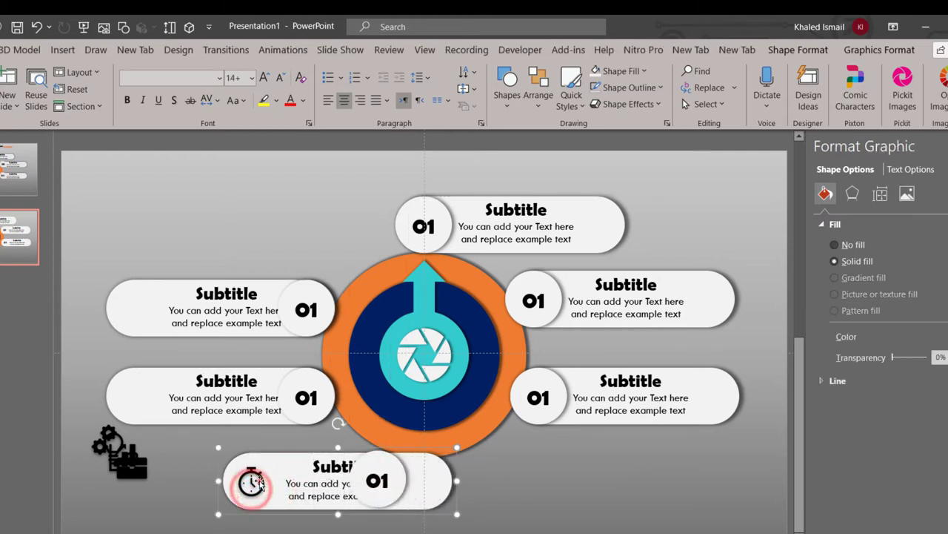
{"action": "key", "text": "Delete"}
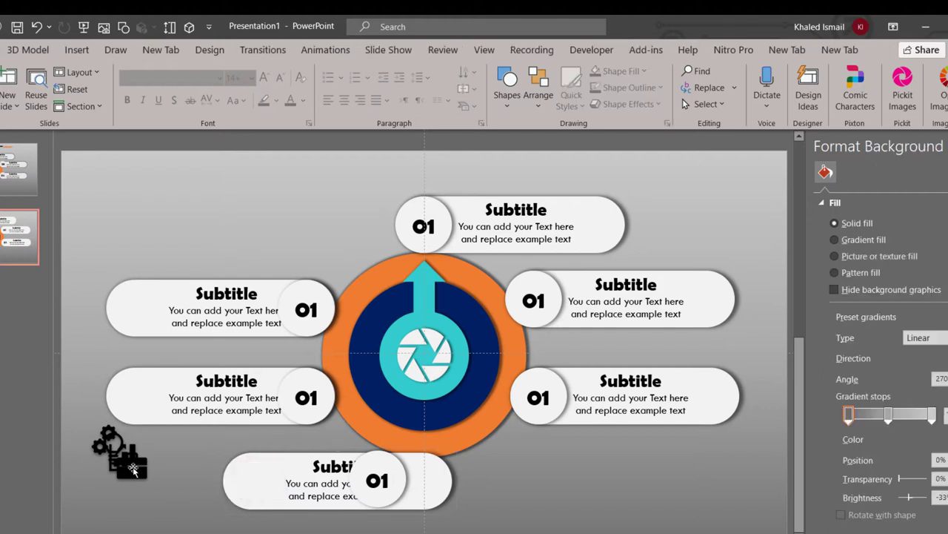
Bring the briefcase icon to front and place it at the bottom pill's right end.
{"action": "left_click", "coordinate": [133, 468]}
{"action": "left_click_drag", "start_coordinate": [133, 468], "coordinate": [498, 500]}
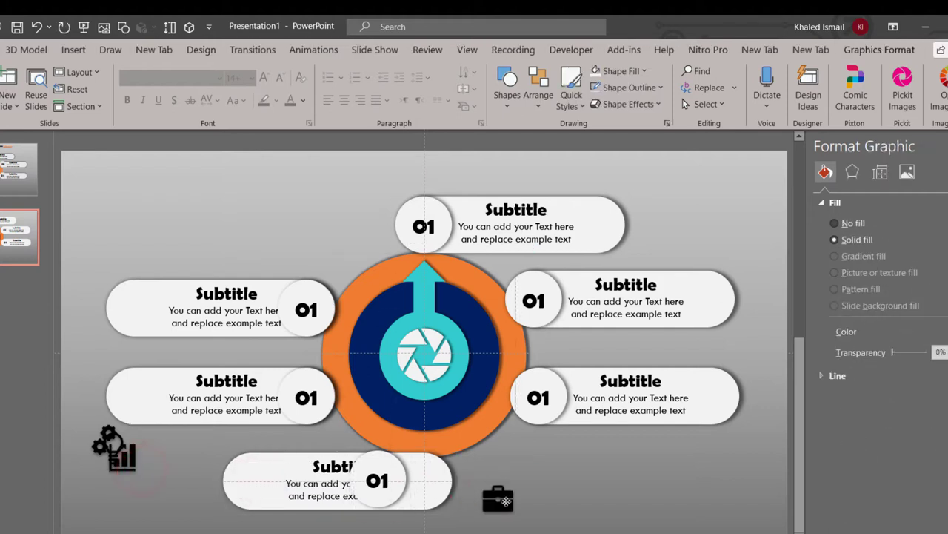
{"action": "right_click", "coordinate": [506, 501]}
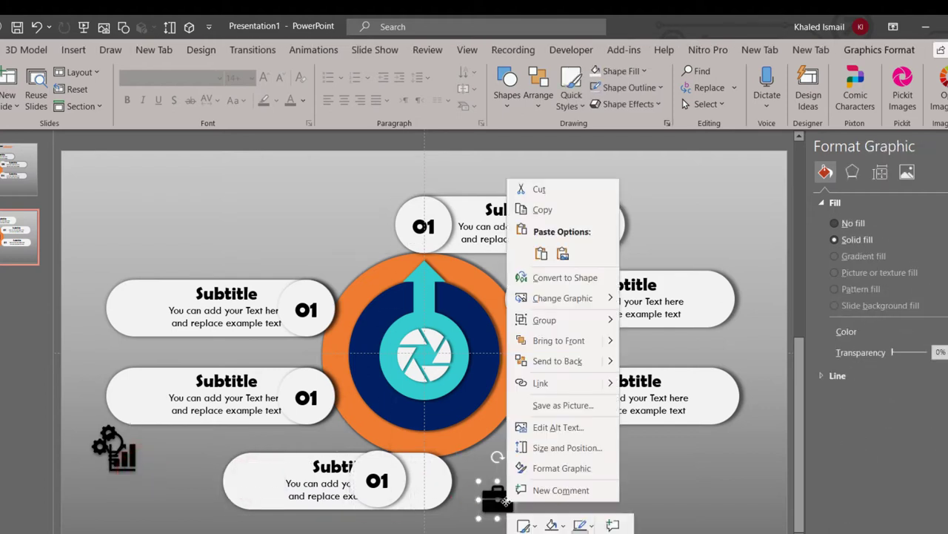
{"action": "left_click", "coordinate": [575, 341]}
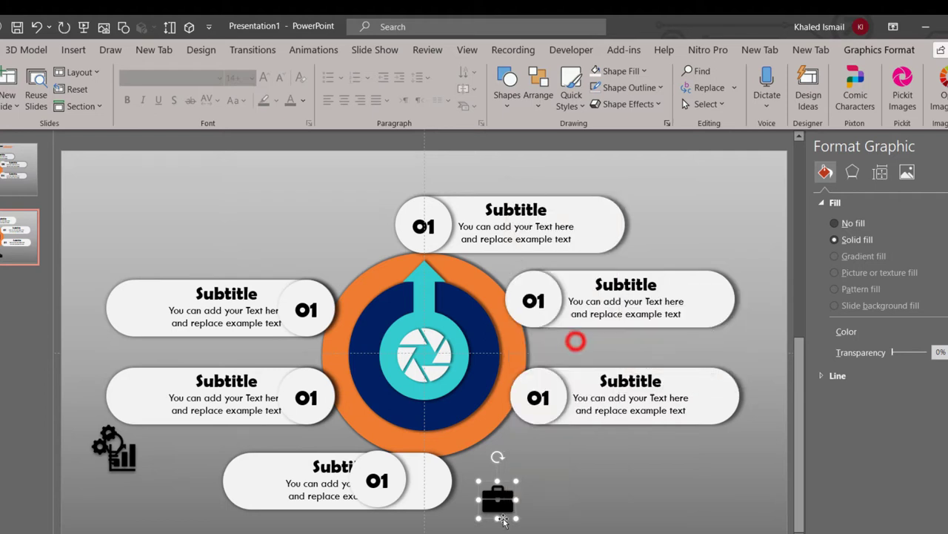
{"action": "left_click_drag", "start_coordinate": [501, 504], "coordinate": [427, 485]}
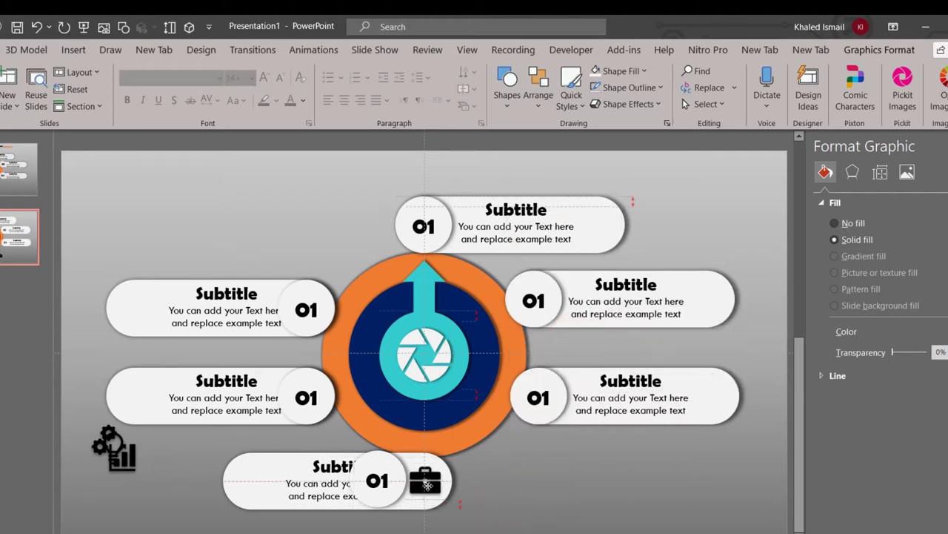
{"action": "left_click_drag", "start_coordinate": [428, 483], "coordinate": [428, 482]}
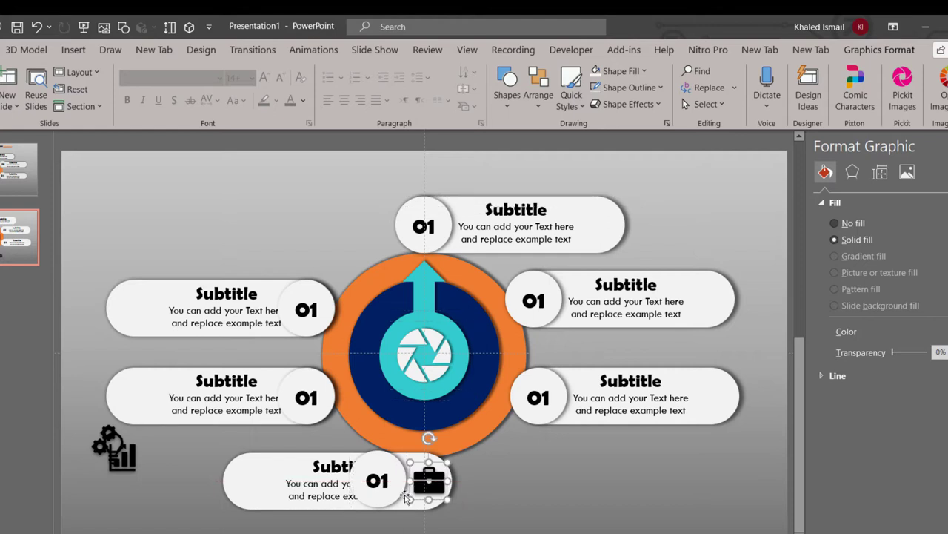
Adjust the briefcase position on the bottom pill and group the two together.
{"action": "left_click", "coordinate": [399, 498]}
{"action": "key", "text": "Delete"}
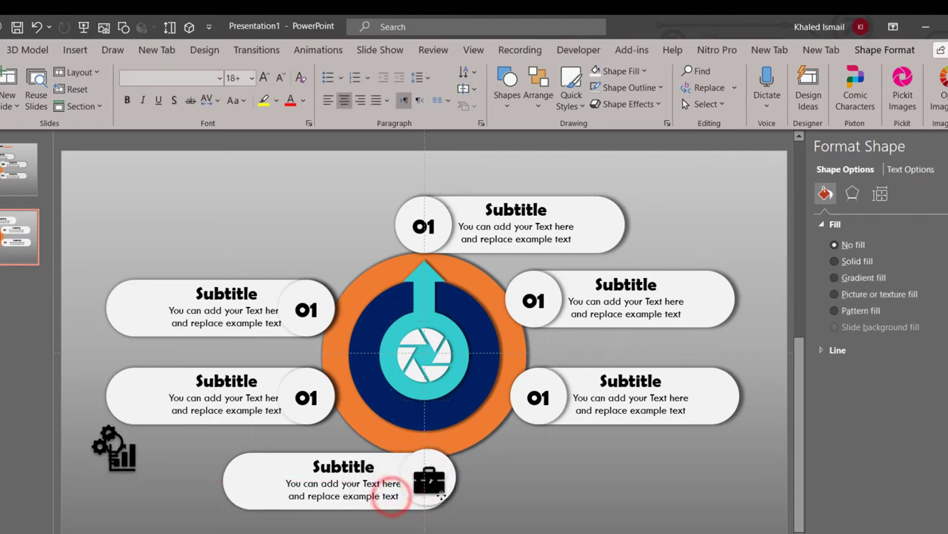
{"action": "left_click_drag", "start_coordinate": [440, 499], "coordinate": [432, 498]}
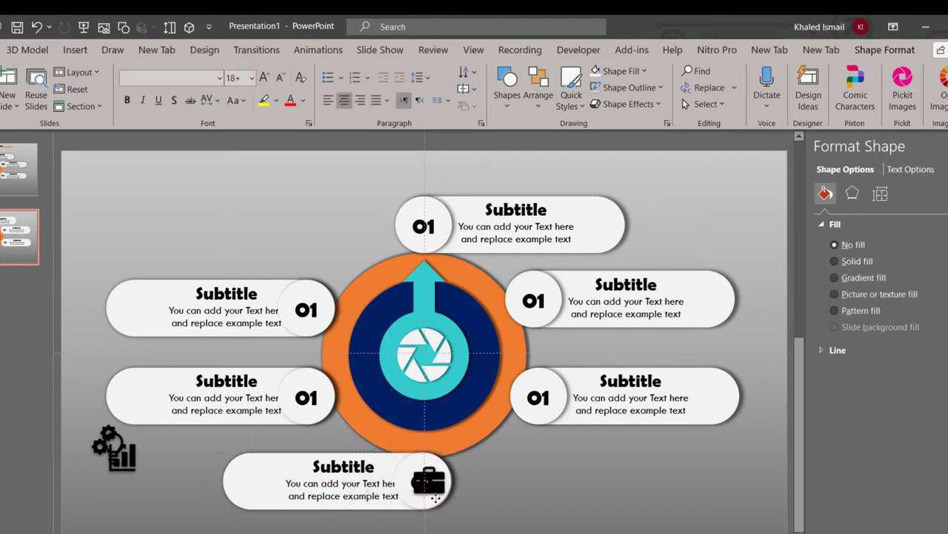
{"action": "key", "text": "ctrl+v"}
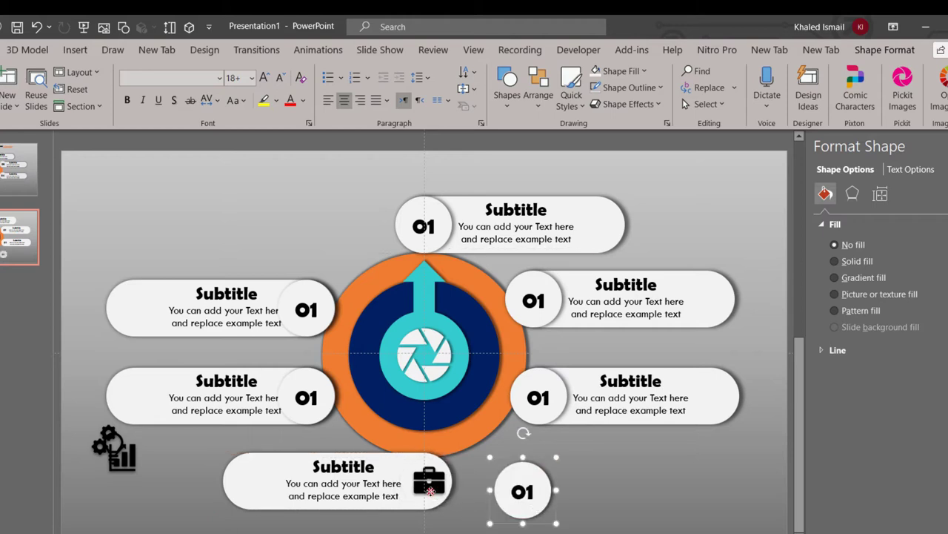
{"action": "left_click", "coordinate": [430, 491]}
{"action": "left_click", "coordinate": [272, 483], "text": "shift"}
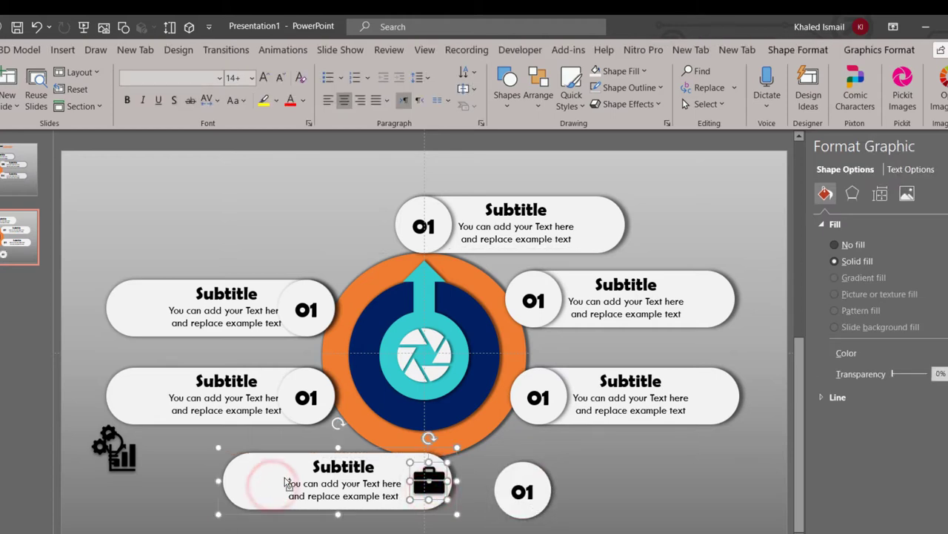
{"action": "key", "text": "ctrl+g"}
Bring the bottom 01 circle to front and set it over the pill's right end.
{"action": "left_click", "coordinate": [513, 509]}
{"action": "right_click", "coordinate": [512, 509]}
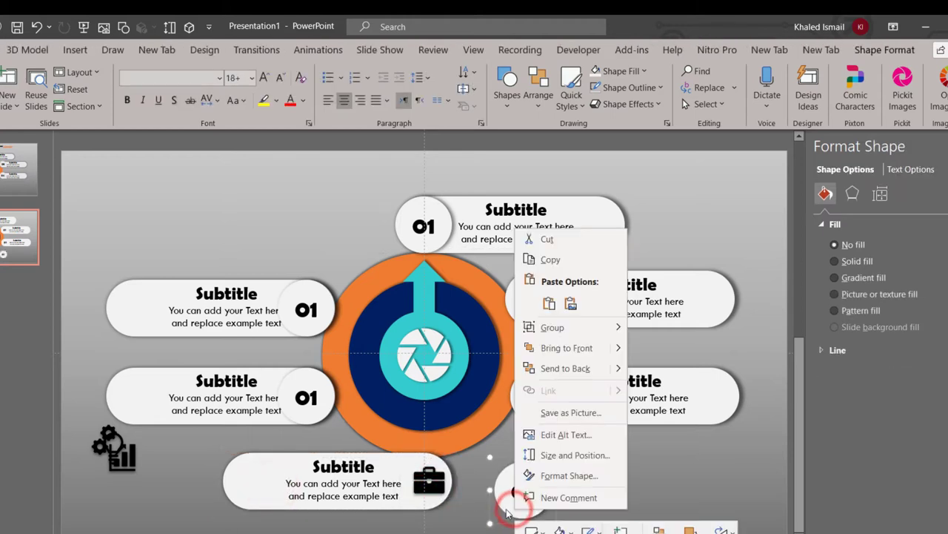
{"action": "left_click", "coordinate": [568, 347]}
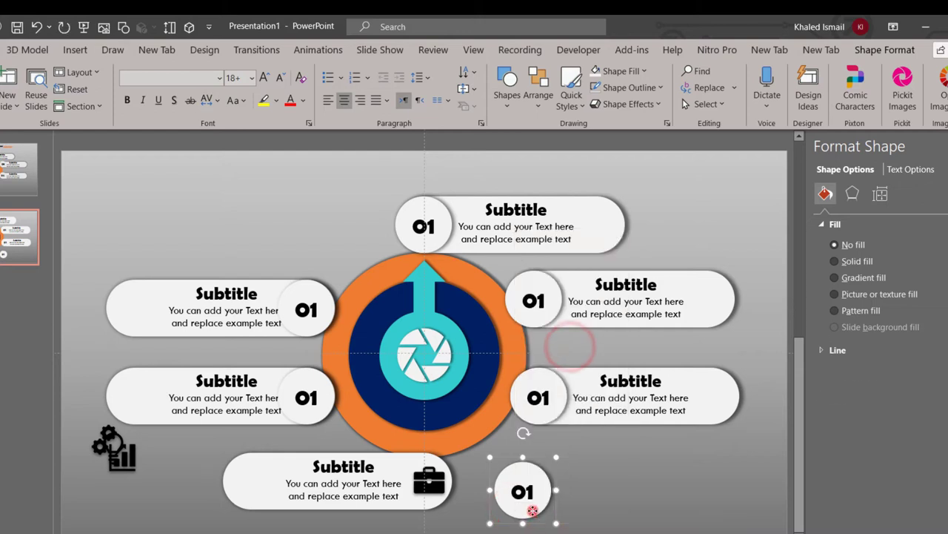
{"action": "left_click", "coordinate": [529, 508]}
{"action": "left_click", "coordinate": [529, 509]}
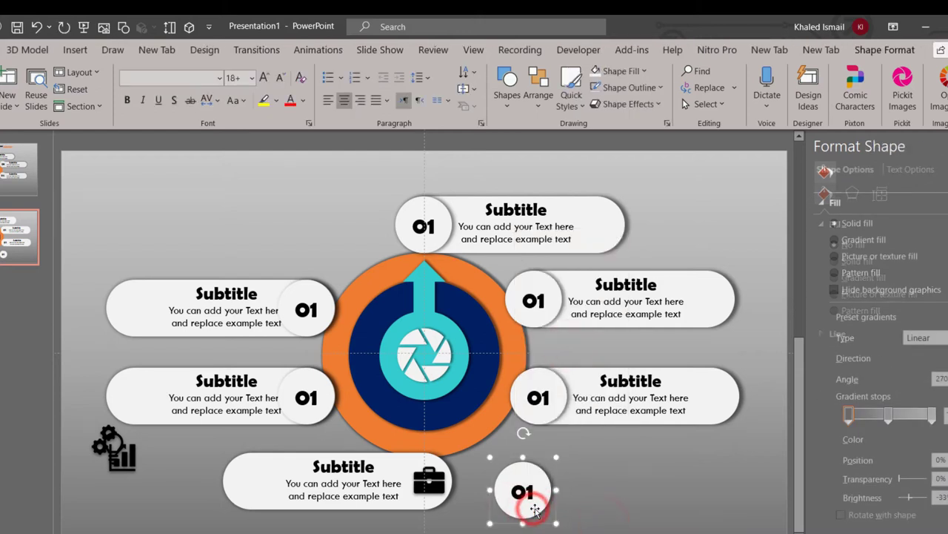
{"action": "left_click_drag", "start_coordinate": [529, 508], "coordinate": [435, 500]}
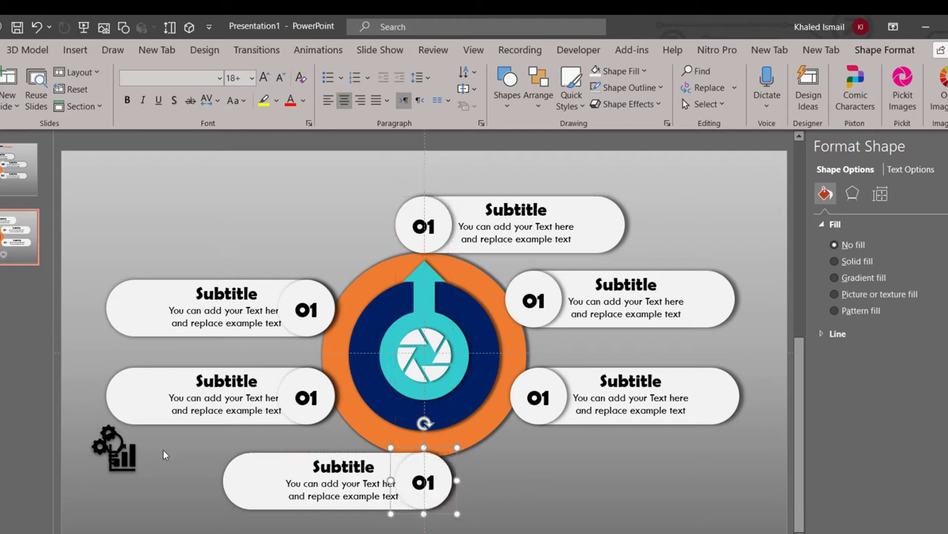
Move the right-middle pill's 01 circle aside to uncover its stopwatch icon.
{"action": "left_click", "coordinate": [547, 415]}
{"action": "left_click_drag", "start_coordinate": [551, 413], "coordinate": [565, 484]}
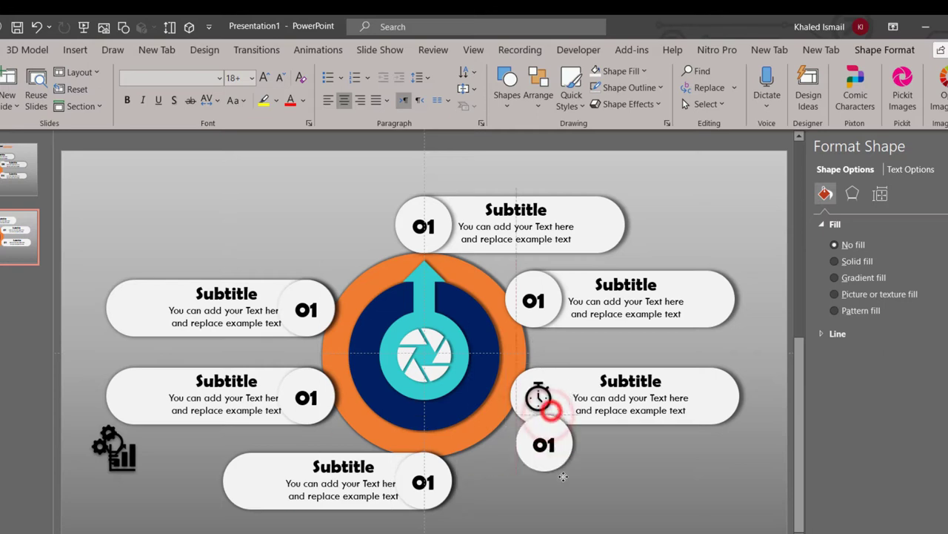
{"action": "left_click", "coordinate": [545, 396]}
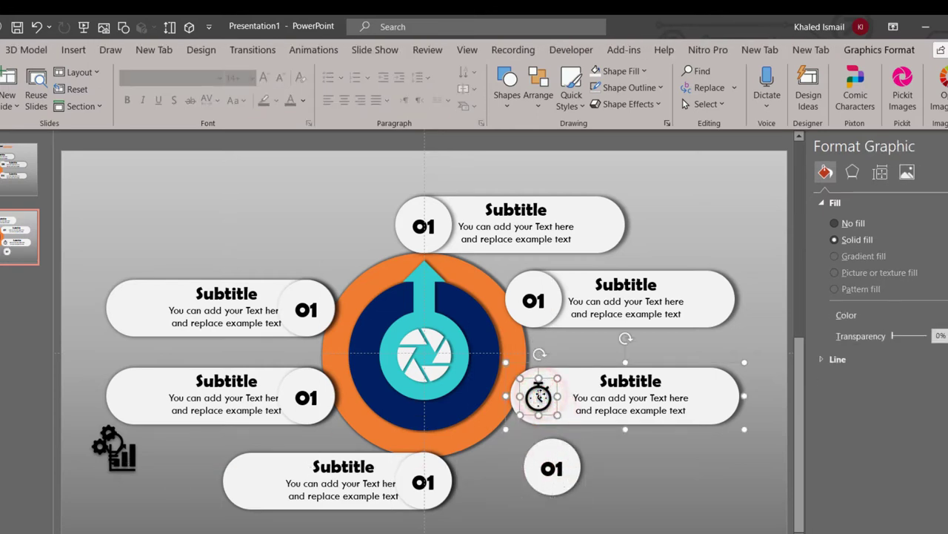
Replace the right-middle pill's stopwatch with the chart icon, brought to front at its left end.
{"action": "key", "text": "Delete"}
{"action": "mouse_move", "coordinate": [119, 454]}
{"action": "left_mouse_down"}
{"action": "mouse_move", "coordinate": [517, 417]}
{"action": "mouse_move", "coordinate": [538, 401]}
{"action": "left_mouse_up"}
{"action": "right_click", "coordinate": [509, 447]}
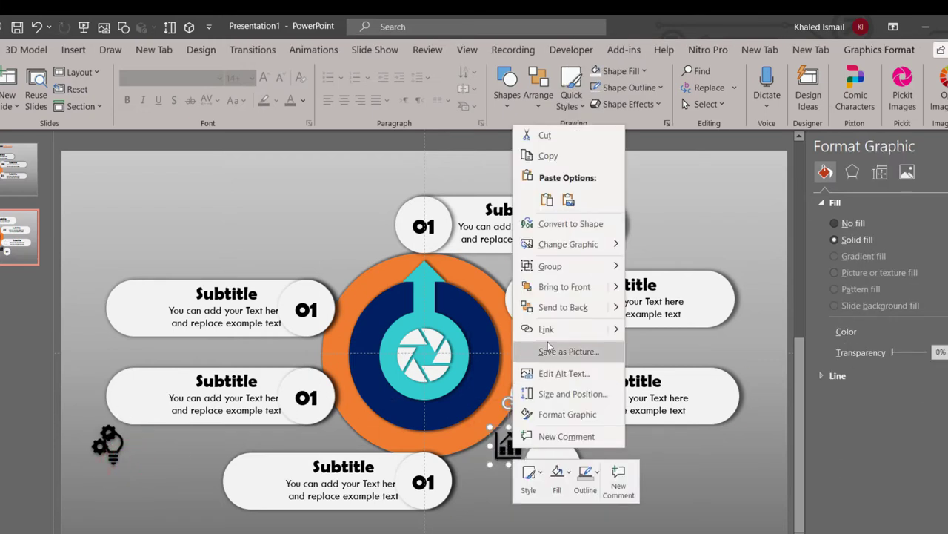
{"action": "left_click", "coordinate": [568, 289]}
{"action": "left_click_drag", "start_coordinate": [508, 450], "coordinate": [536, 396]}
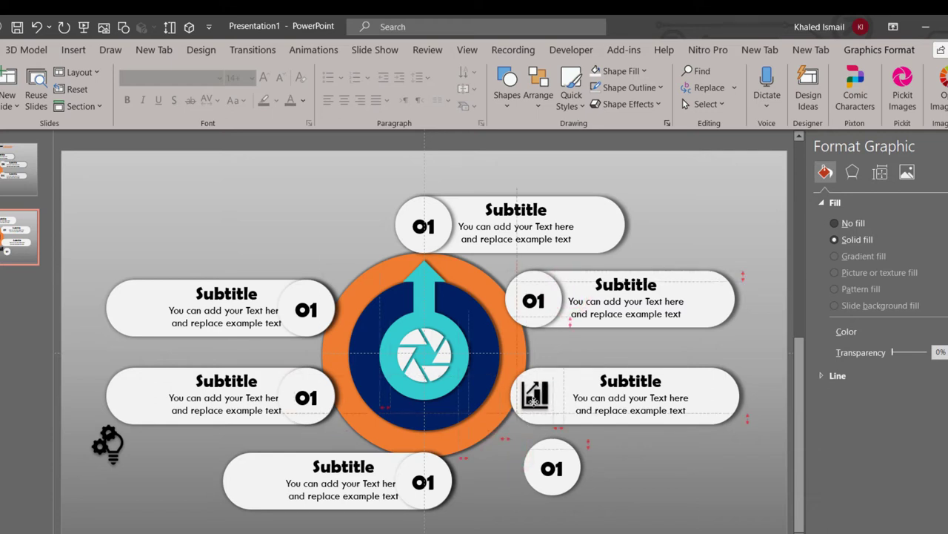
{"action": "left_click_drag", "start_coordinate": [534, 399], "coordinate": [533, 410]}
Bring that pill's 01 circle to front and settle it back over the left end.
{"action": "left_click", "coordinate": [704, 405]}
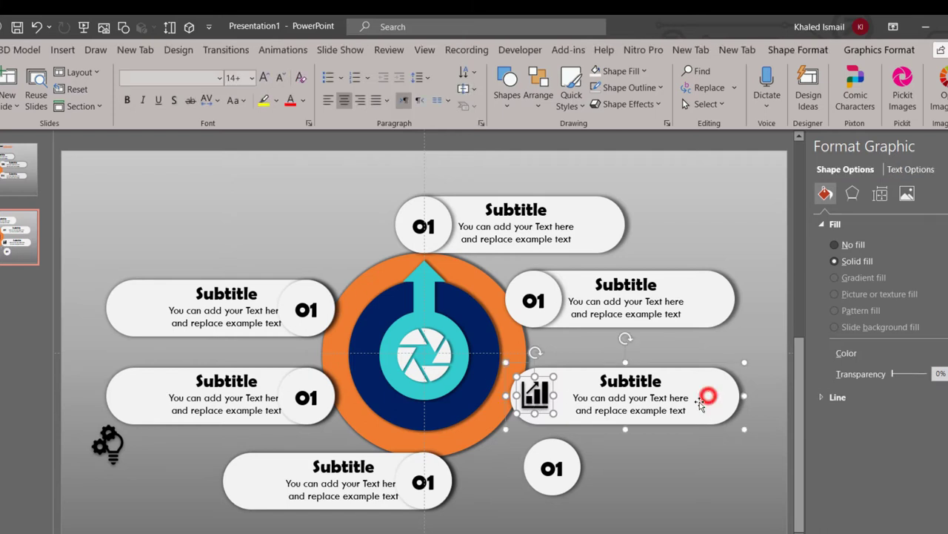
{"action": "left_click", "coordinate": [569, 487]}
{"action": "right_click", "coordinate": [569, 485]}
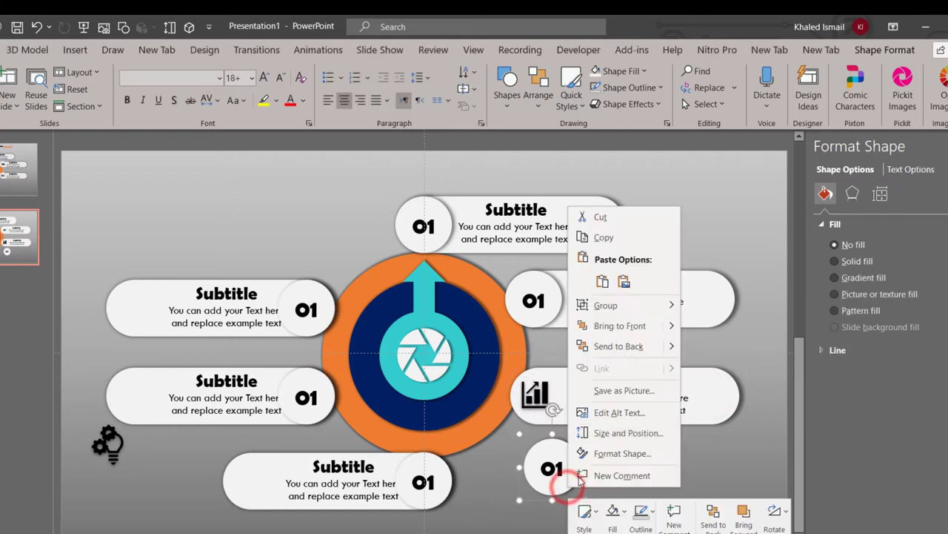
{"action": "left_click", "coordinate": [642, 328]}
{"action": "left_click_drag", "start_coordinate": [568, 484], "coordinate": [557, 414]}
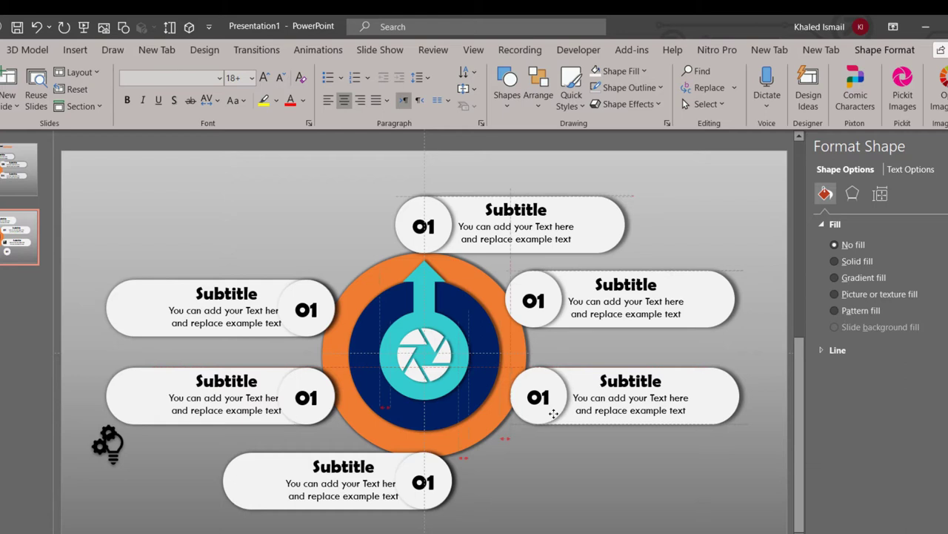
{"action": "left_click_drag", "start_coordinate": [554, 415], "coordinate": [557, 404]}
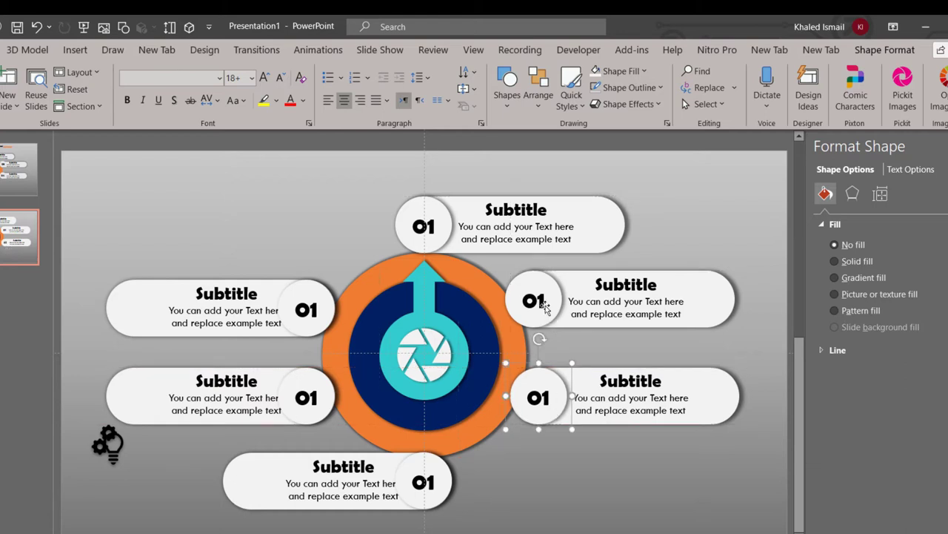
Slide the upper-right 01 circle aside and delete the stopwatch icon beneath it.
{"action": "left_click_drag", "start_coordinate": [551, 315], "coordinate": [610, 317]}
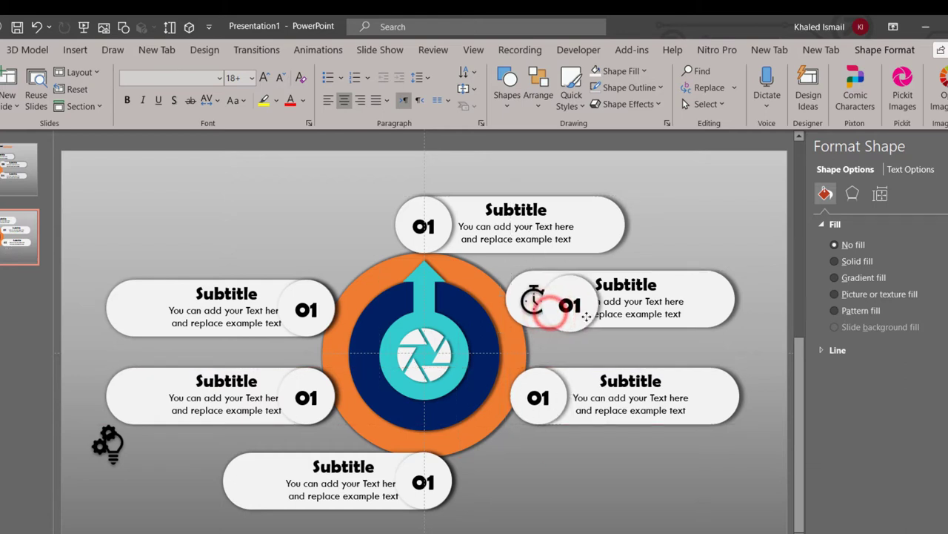
{"action": "left_click", "coordinate": [538, 304]}
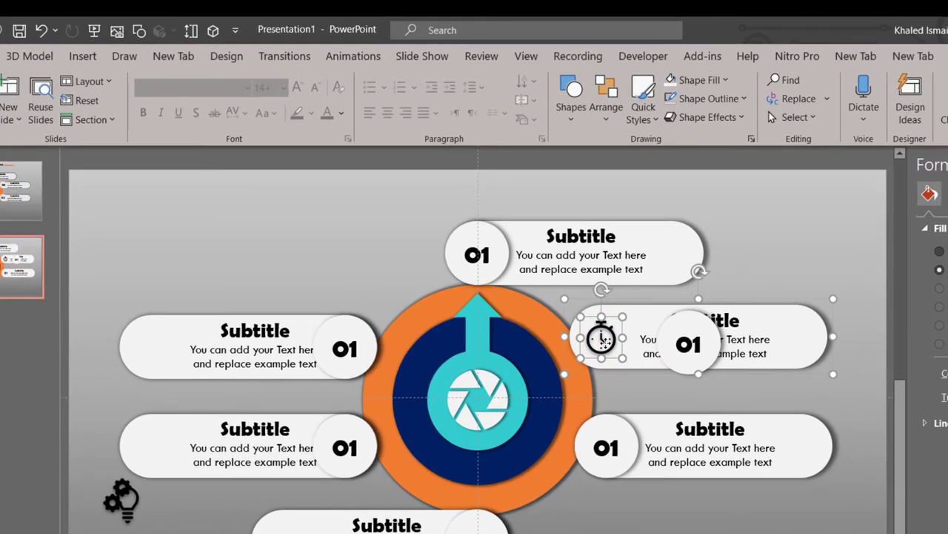
{"action": "key", "text": "Delete"}
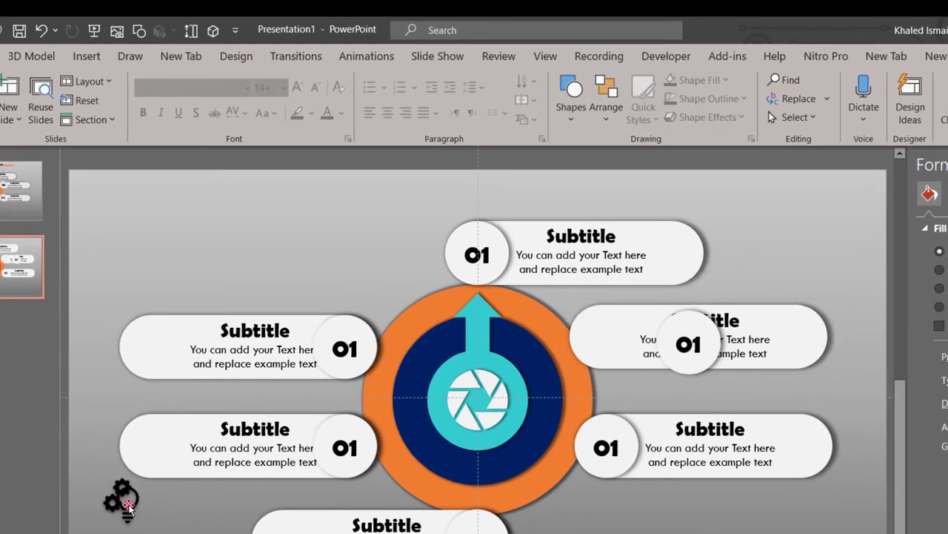
Place the lightbulb icon on the upper-right pill and group the two.
{"action": "mouse_move", "coordinate": [128, 502]}
{"action": "left_mouse_down"}
{"action": "mouse_move", "coordinate": [616, 356]}
{"action": "mouse_move", "coordinate": [575, 366]}
{"action": "left_mouse_up"}
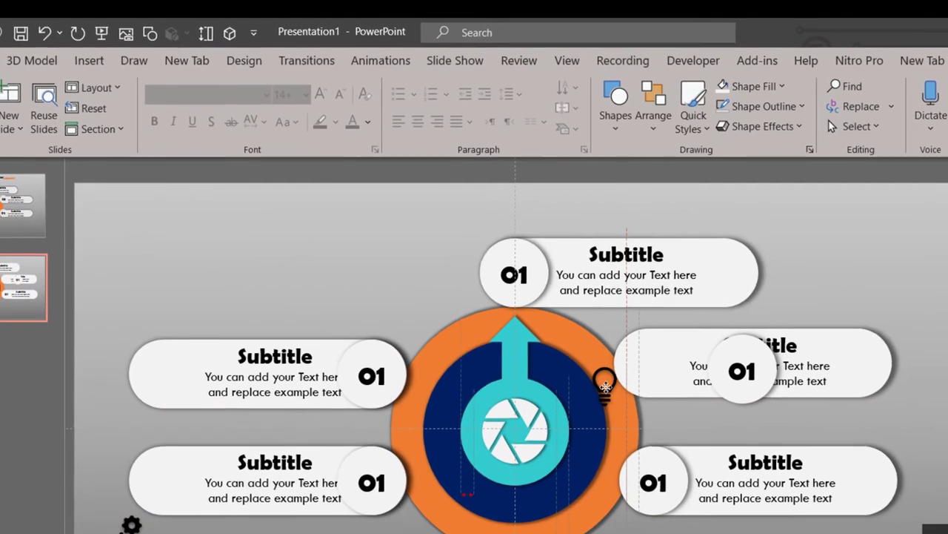
{"action": "right_click", "coordinate": [574, 366]}
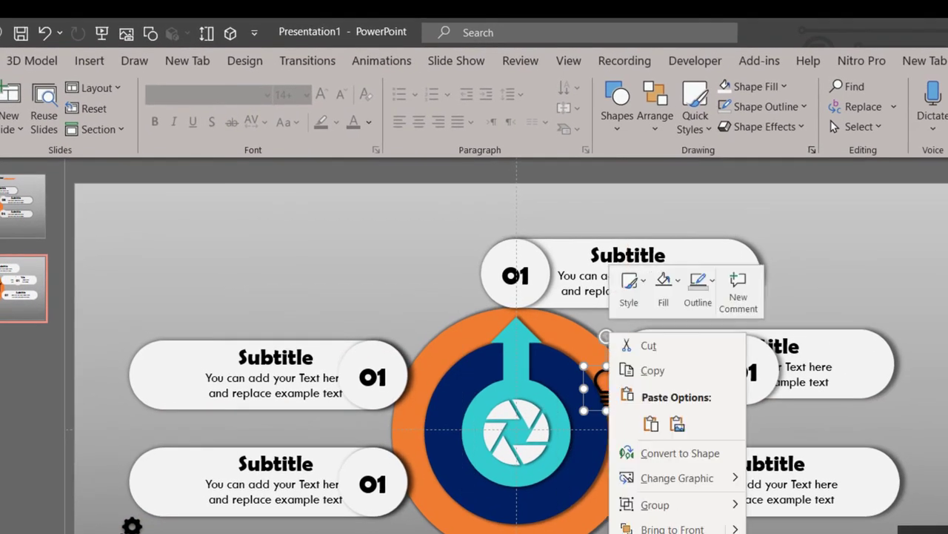
{"action": "left_click", "coordinate": [576, 385]}
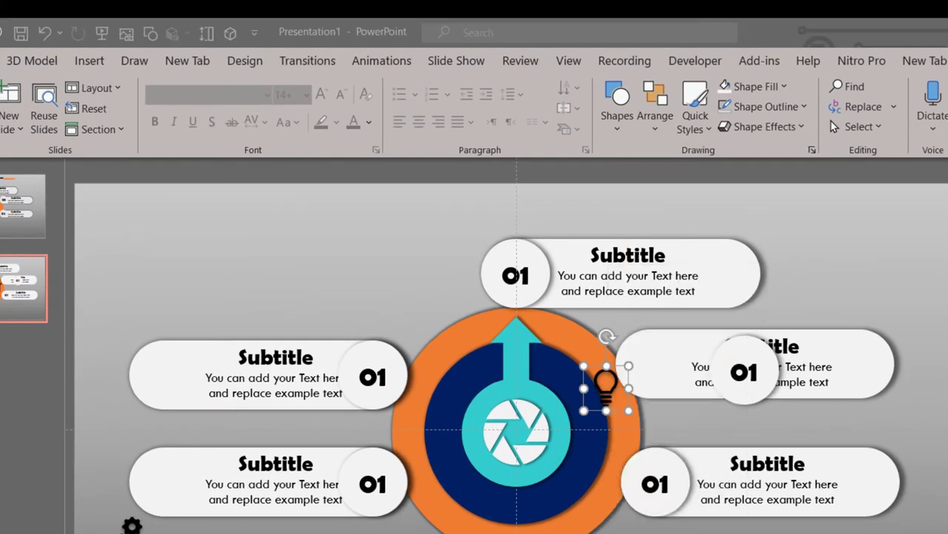
{"action": "right_click", "coordinate": [619, 391]}
{"action": "left_click", "coordinate": [614, 419]}
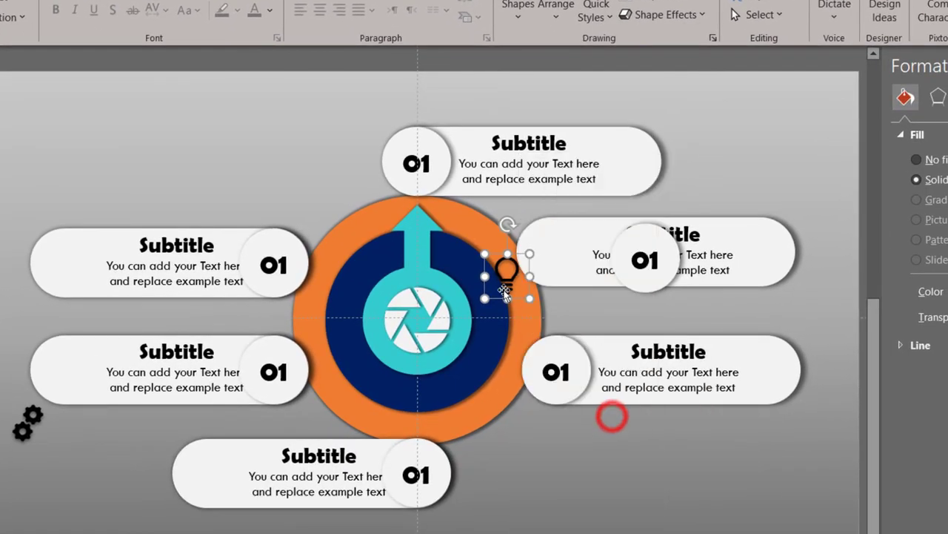
{"action": "left_click_drag", "start_coordinate": [506, 276], "coordinate": [542, 259]}
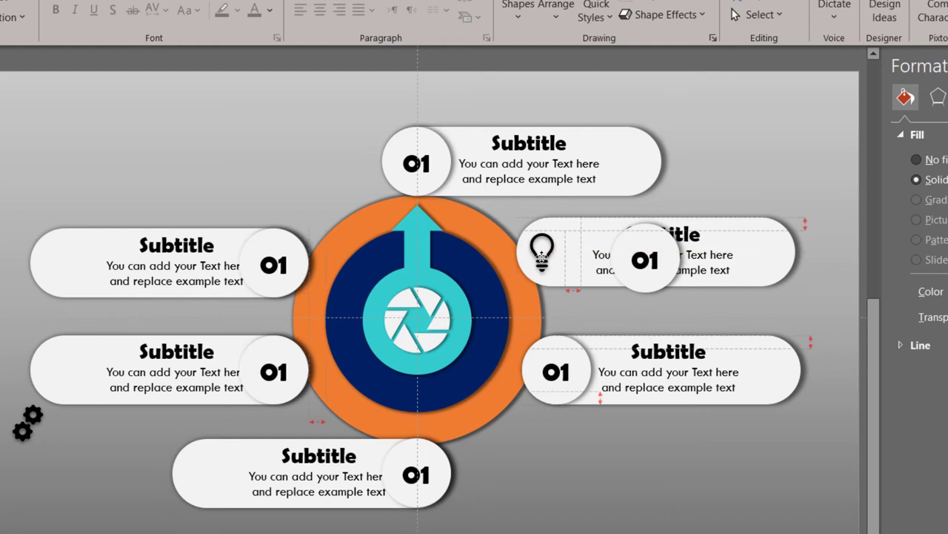
{"action": "left_click_drag", "start_coordinate": [541, 257], "coordinate": [541, 256]}
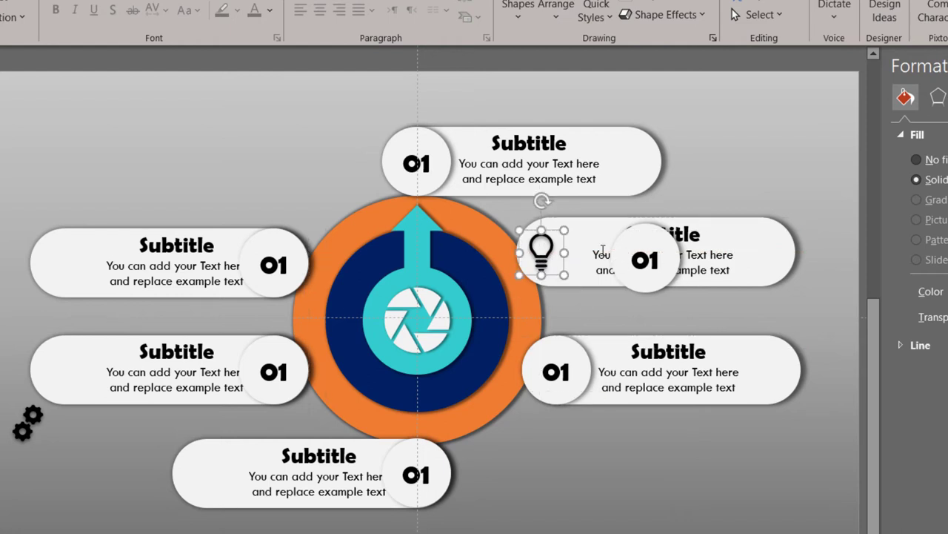
{"action": "left_click", "coordinate": [790, 257], "text": "shift"}
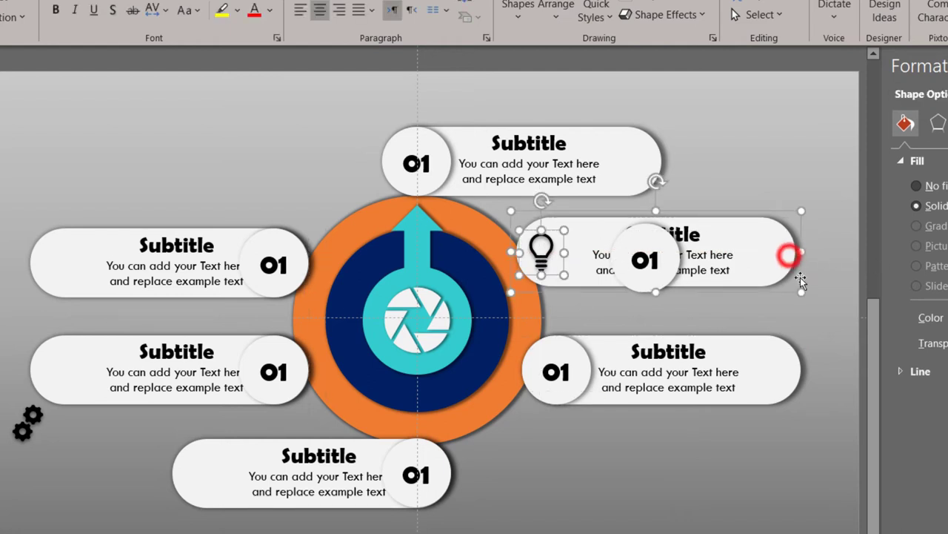
{"action": "key", "text": "ctrl+g"}
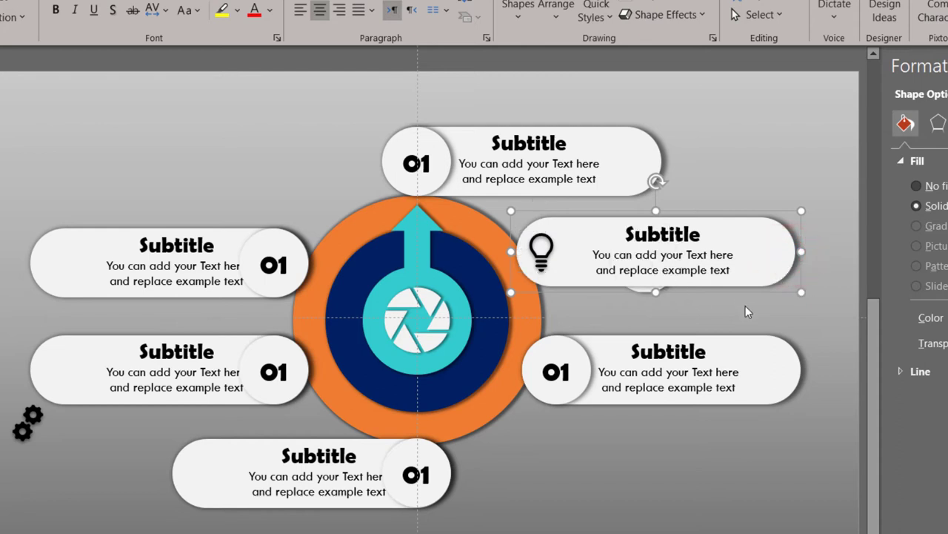
Bring the upper-right 01 circle to front and move it to the pill's left end.
{"action": "left_click", "coordinate": [640, 293]}
{"action": "left_click", "coordinate": [701, 309]}
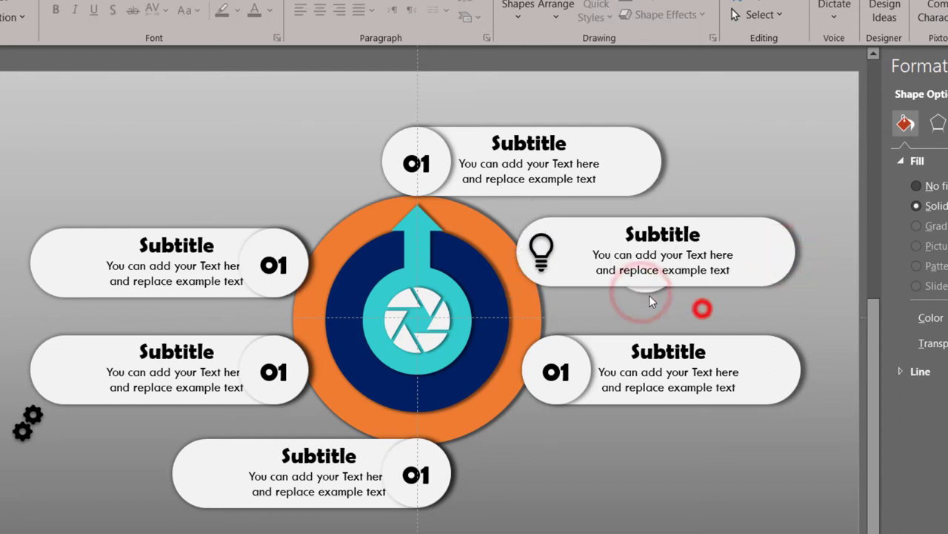
{"action": "left_click", "coordinate": [645, 293]}
{"action": "right_click", "coordinate": [646, 293]}
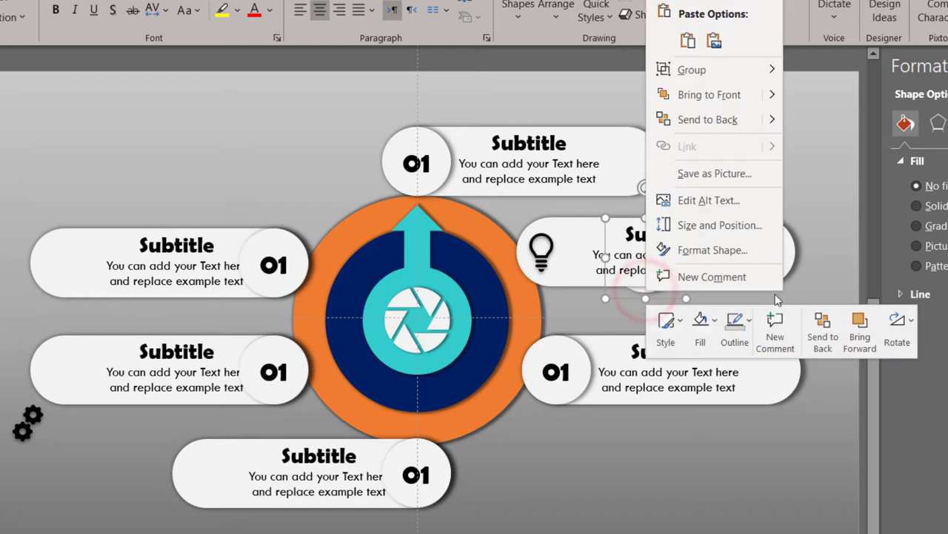
{"action": "left_click", "coordinate": [726, 97]}
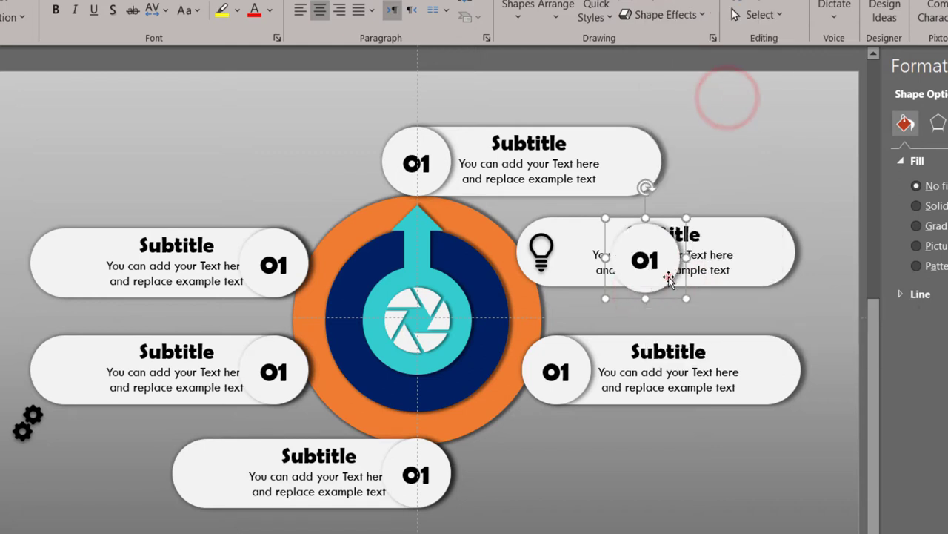
{"action": "left_click_drag", "start_coordinate": [668, 276], "coordinate": [575, 270]}
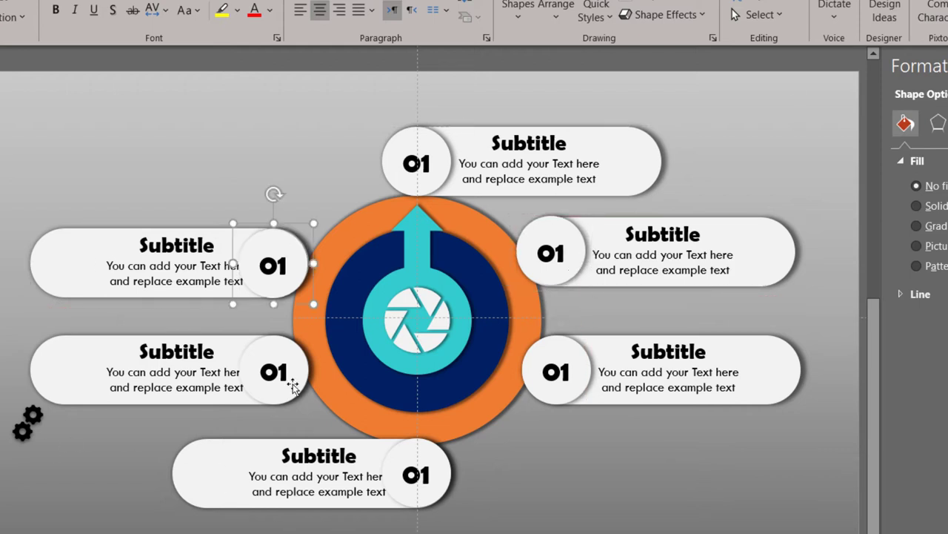
Bring the gear icon to front and move it onto the lower-left pill.
{"action": "left_click_drag", "start_coordinate": [292, 382], "coordinate": [291, 376]}
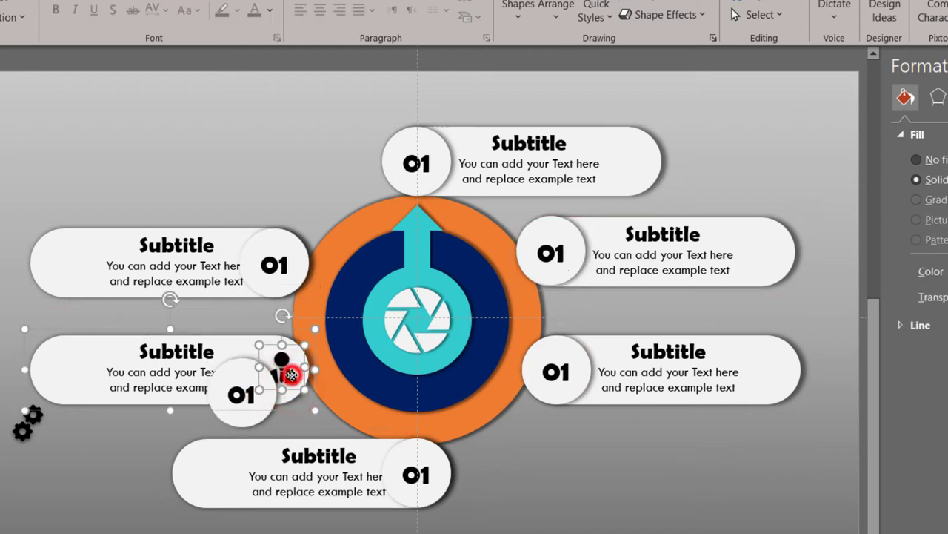
{"action": "left_click", "coordinate": [205, 406]}
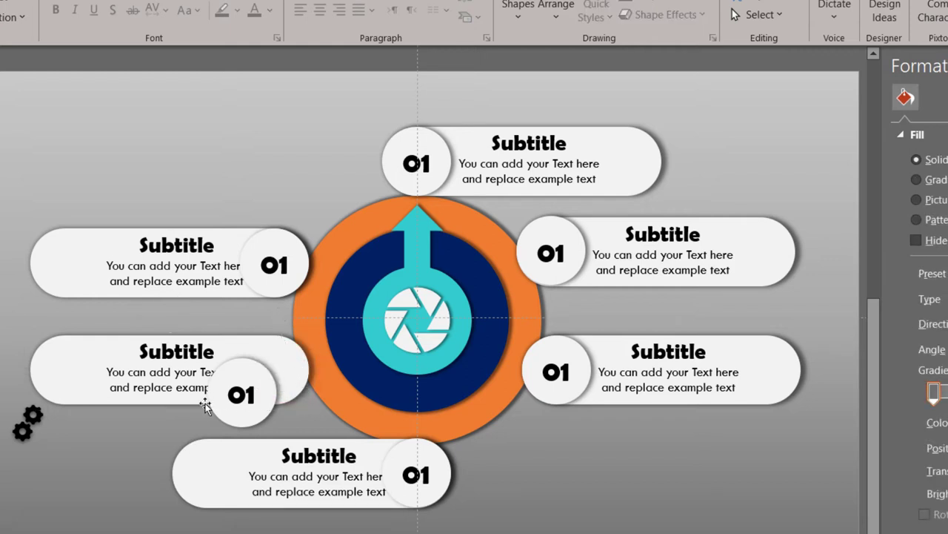
{"action": "left_click", "coordinate": [43, 419]}
{"action": "left_click_drag", "start_coordinate": [35, 415], "coordinate": [113, 428]}
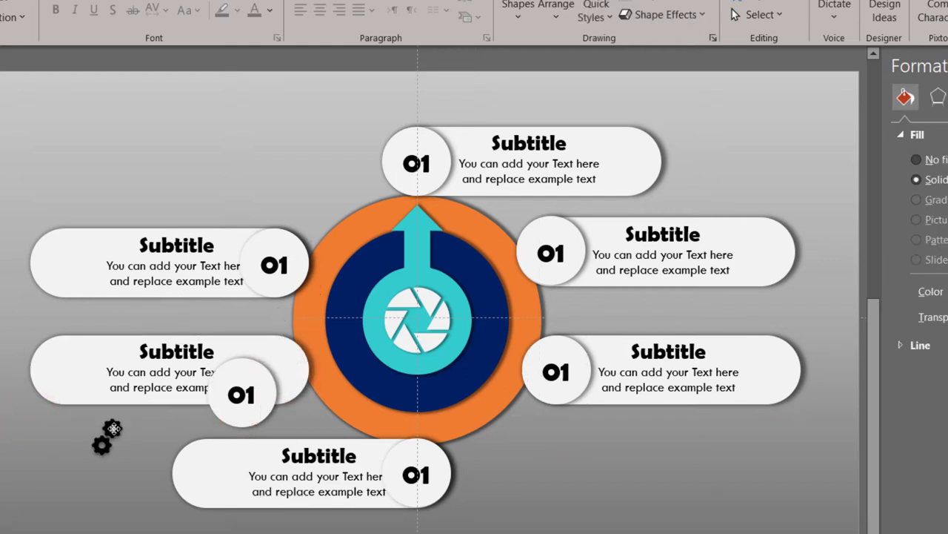
{"action": "right_click", "coordinate": [111, 433]}
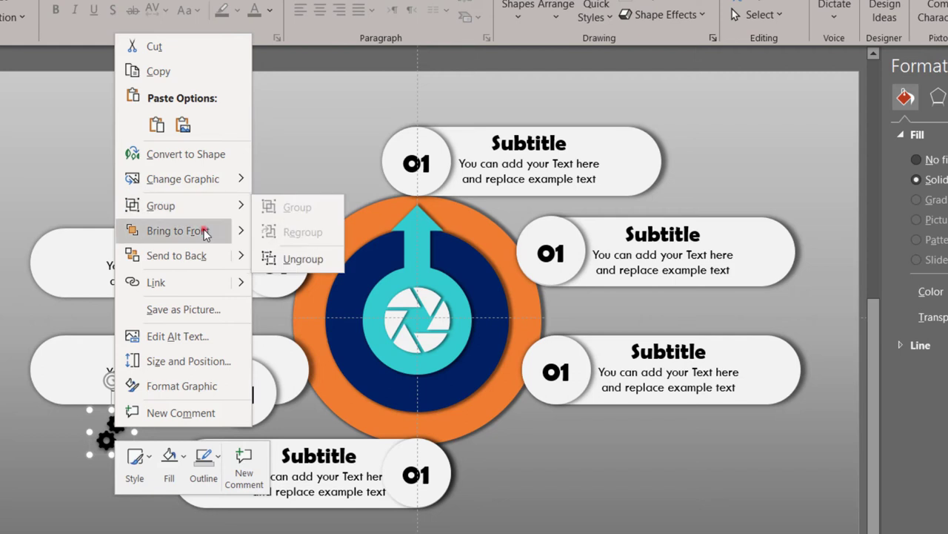
{"action": "left_click", "coordinate": [204, 230]}
{"action": "mouse_move", "coordinate": [109, 434]}
{"action": "left_mouse_down"}
{"action": "mouse_move", "coordinate": [280, 357]}
{"action": "mouse_move", "coordinate": [286, 364]}
{"action": "left_mouse_up"}
Undo a stray 01 circle move and nudge the gears toward the pill's right end.
{"action": "left_click_drag", "start_coordinate": [258, 416], "coordinate": [158, 390]}
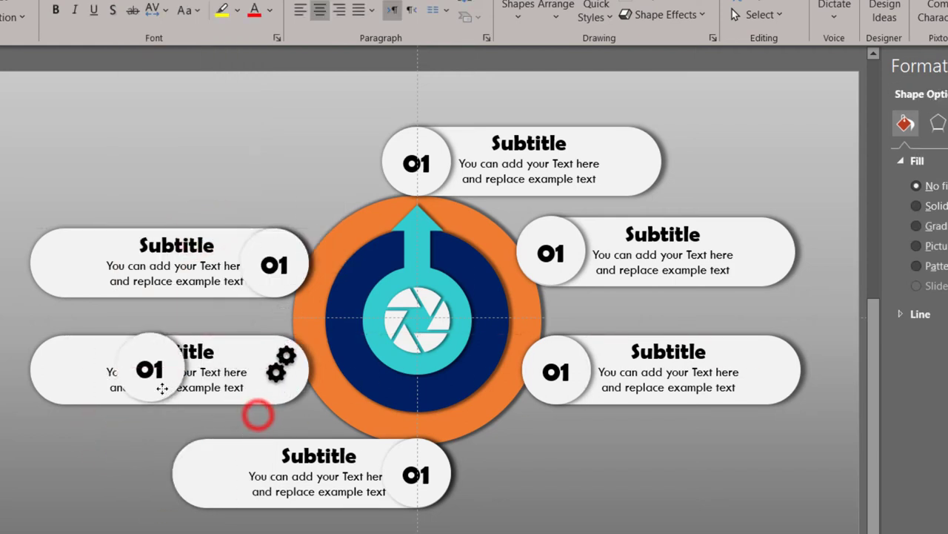
{"action": "left_click", "coordinate": [275, 377]}
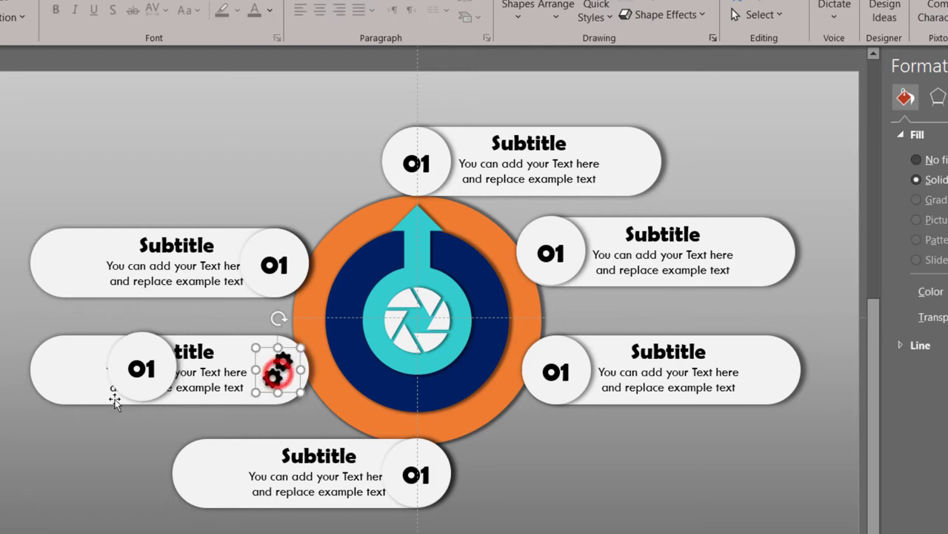
{"action": "key", "text": "ctrl+z"}
{"action": "left_click", "coordinate": [275, 371]}
{"action": "left_click_drag", "start_coordinate": [294, 387], "coordinate": [293, 391]}
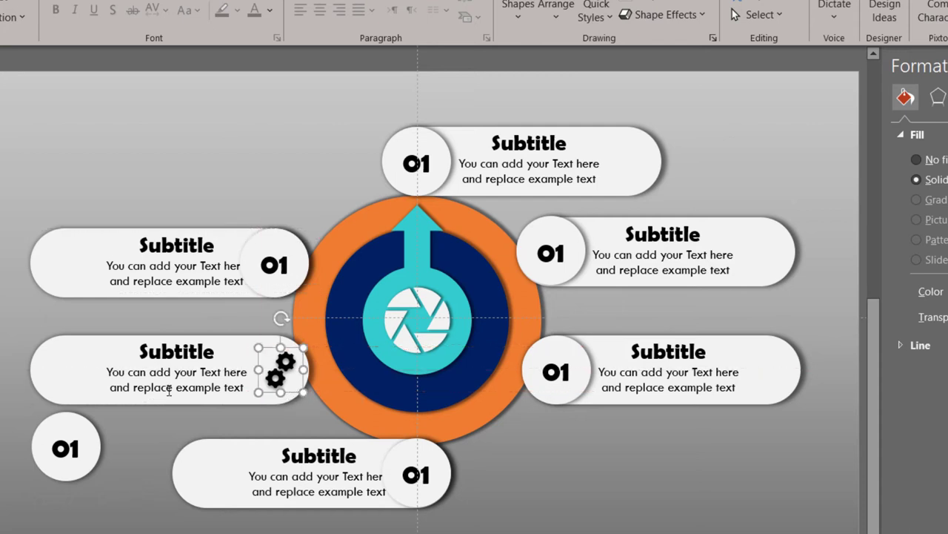
Bring the loose 01 circle to front and align it over the lower-left pill's right end.
{"action": "left_click", "coordinate": [88, 387]}
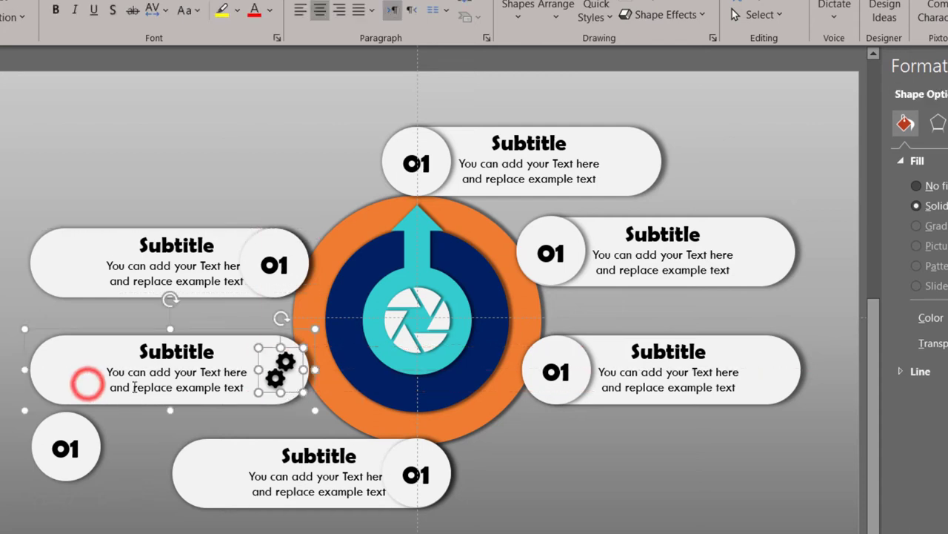
{"action": "left_click", "coordinate": [84, 460]}
{"action": "right_click", "coordinate": [74, 452]}
{"action": "left_click", "coordinate": [159, 265]}
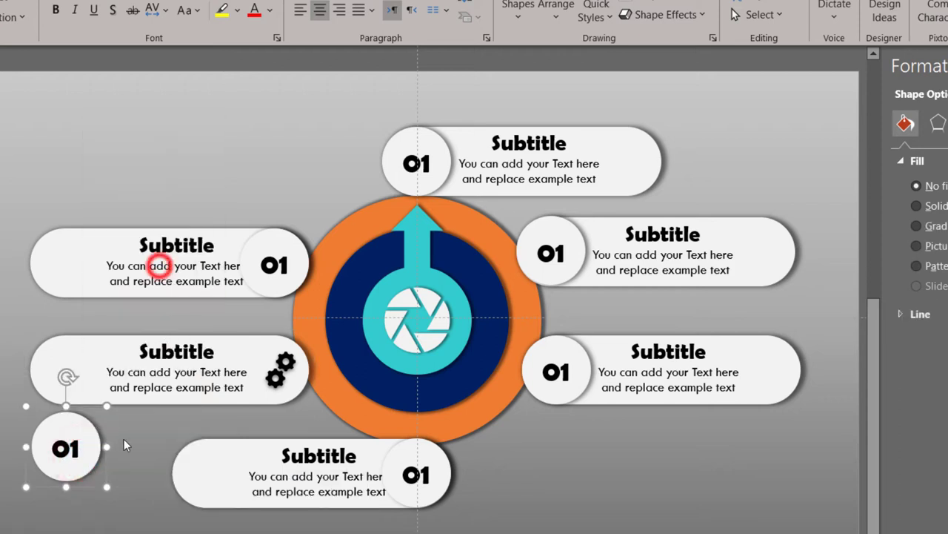
{"action": "left_click_drag", "start_coordinate": [86, 460], "coordinate": [295, 383]}
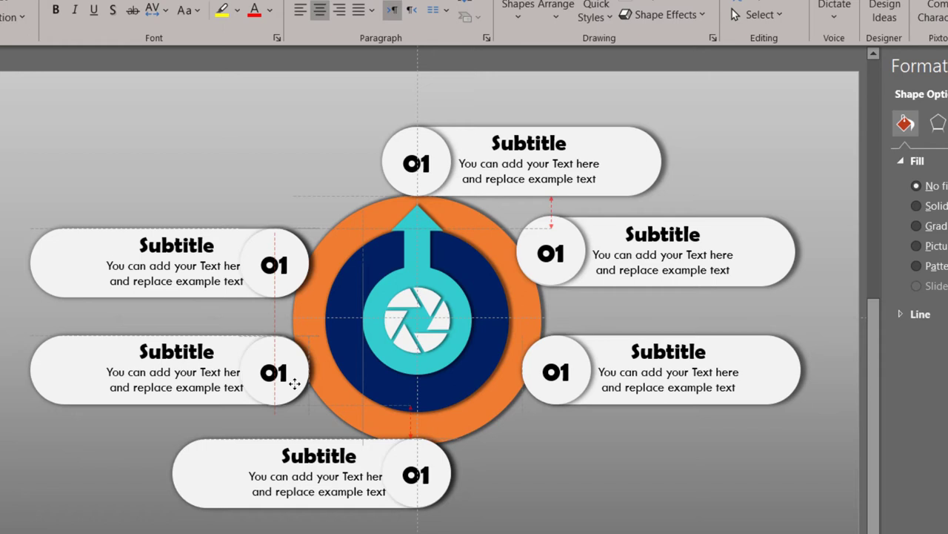
{"action": "left_click_drag", "start_coordinate": [294, 382], "coordinate": [295, 383]}
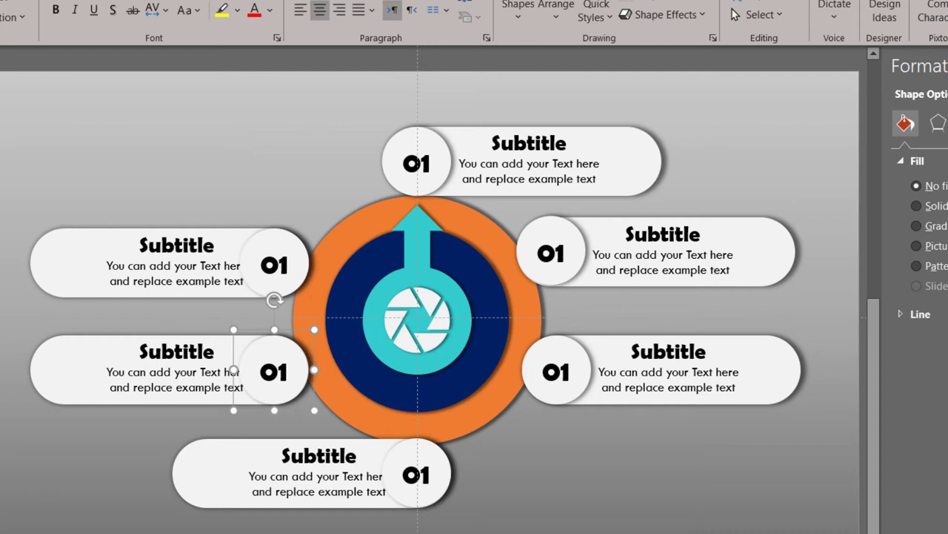
{"action": "left_click", "coordinate": [632, 524]}
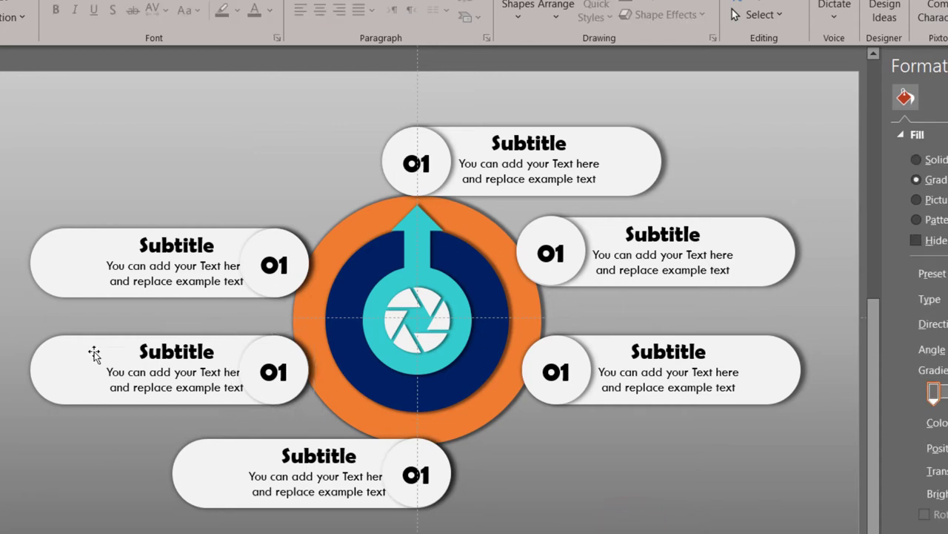
Center the top badge and renumber the top, upper-right and lower-right badges 02, 03 and 04.
{"action": "left_click", "coordinate": [436, 168]}
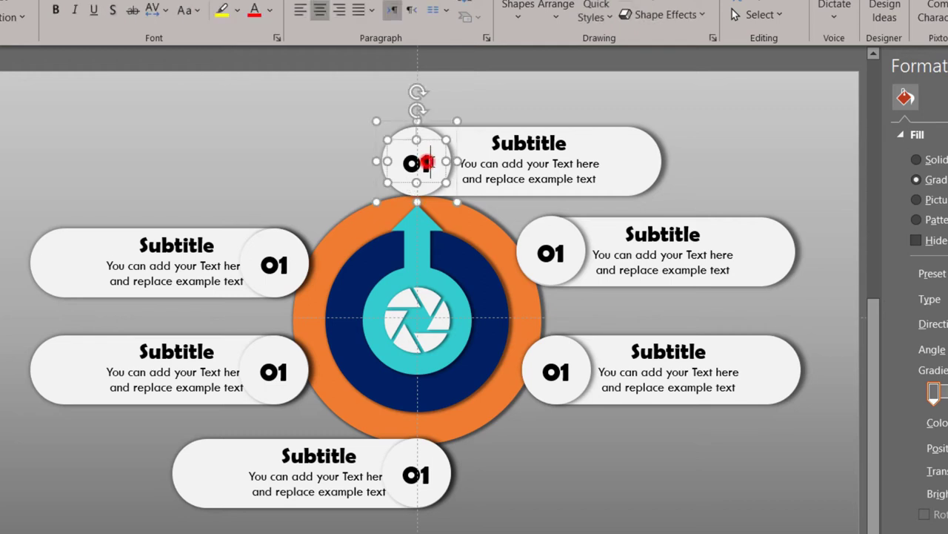
{"action": "left_click_drag", "start_coordinate": [427, 168], "coordinate": [429, 167]}
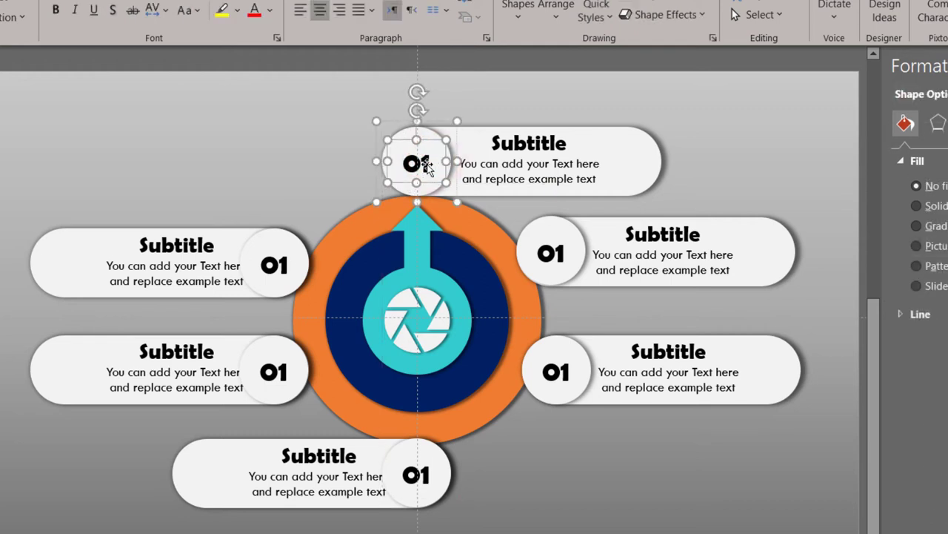
{"action": "double_click", "coordinate": [424, 162]}
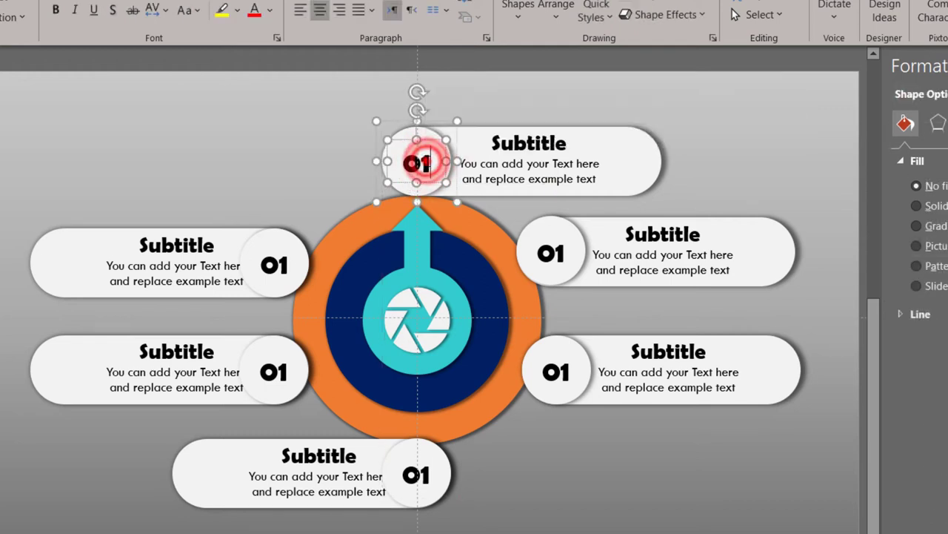
{"action": "type", "text": "02"}
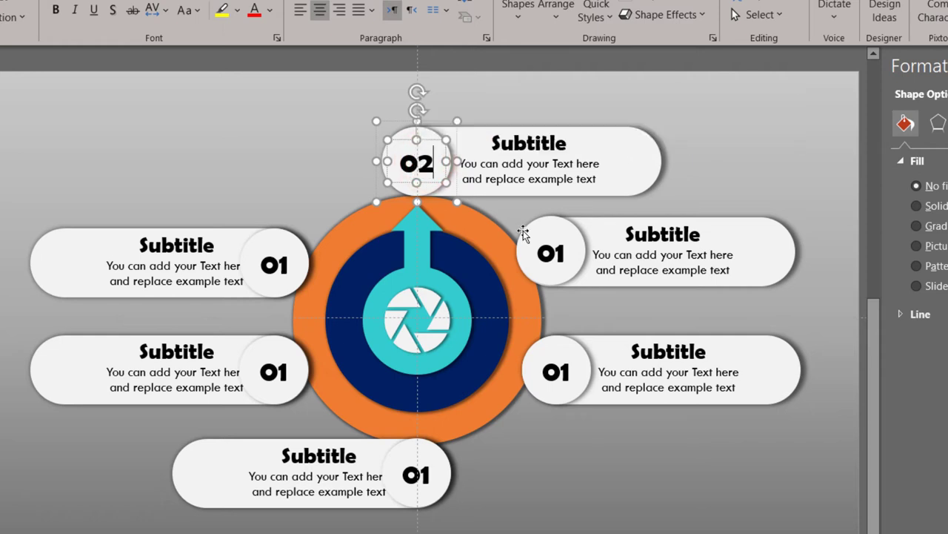
{"action": "left_click", "coordinate": [561, 257]}
{"action": "double_click", "coordinate": [559, 255]}
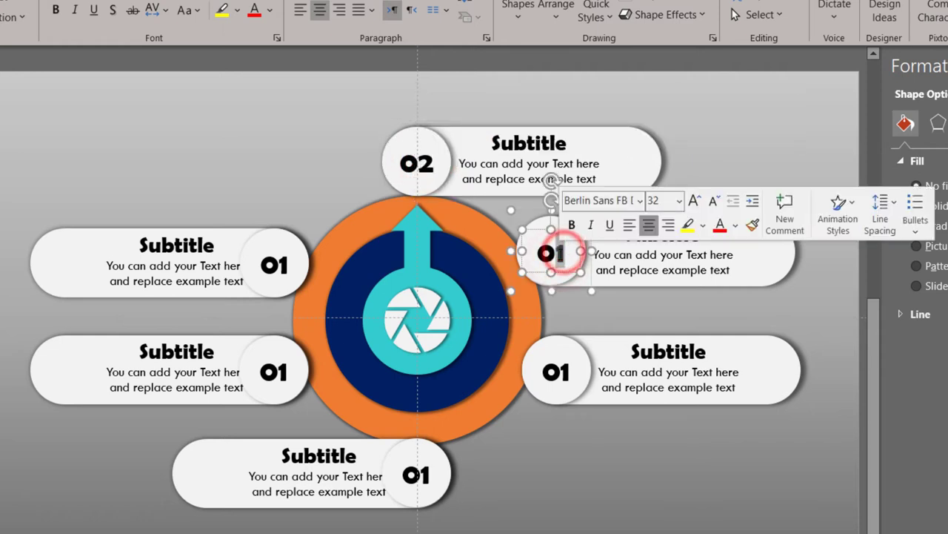
{"action": "type", "text": "03"}
{"action": "left_click", "coordinate": [561, 370]}
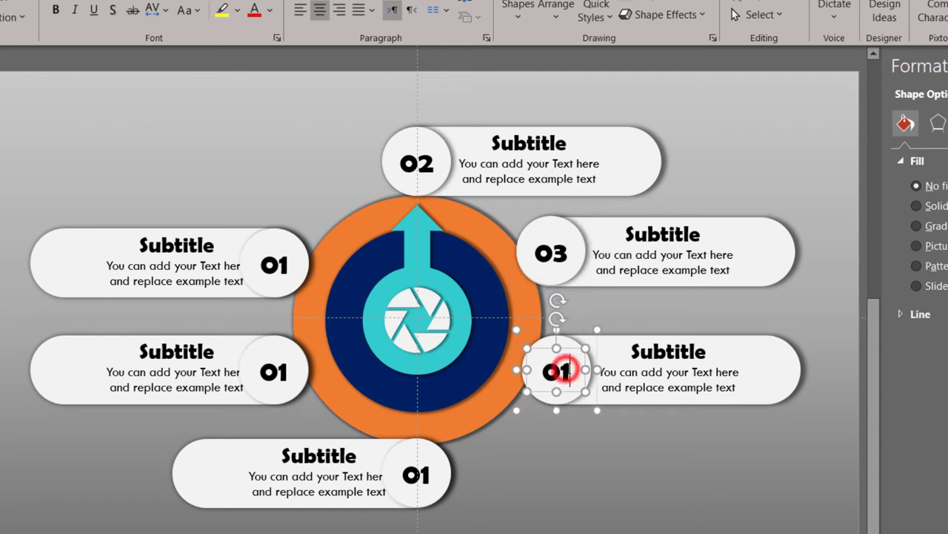
{"action": "double_click", "coordinate": [561, 371]}
{"action": "type", "text": "04"}
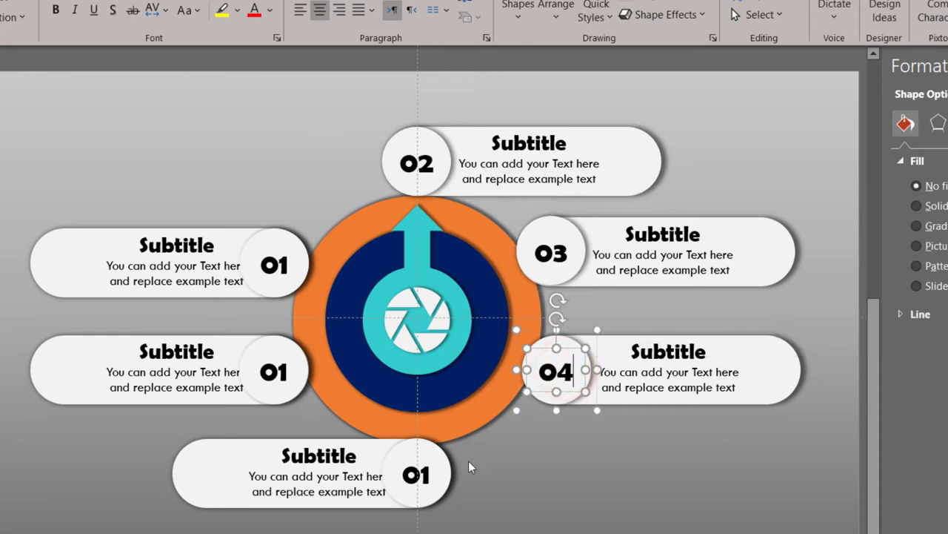
Renumber the bottom badge 05 and the lower-left badge 06.
{"action": "left_click", "coordinate": [426, 475]}
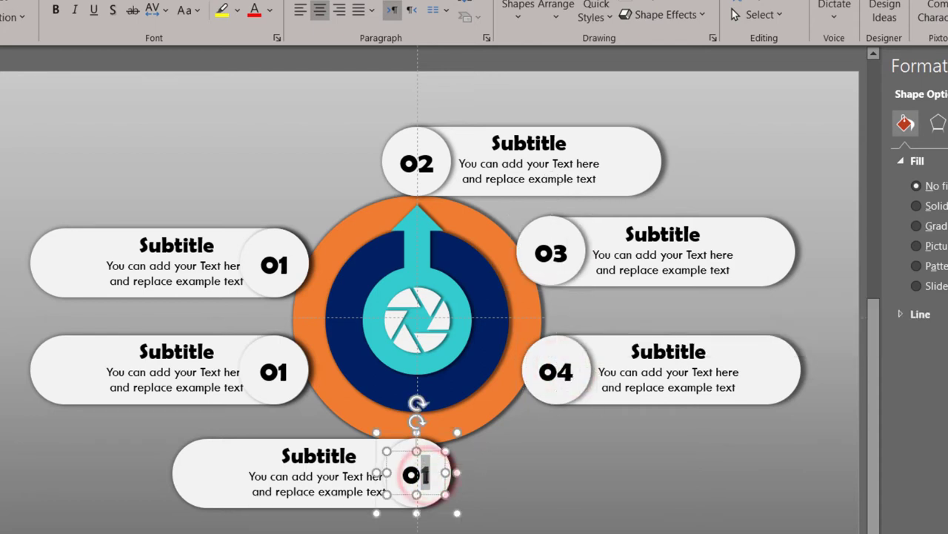
{"action": "double_click", "coordinate": [426, 475]}
{"action": "type", "text": "05"}
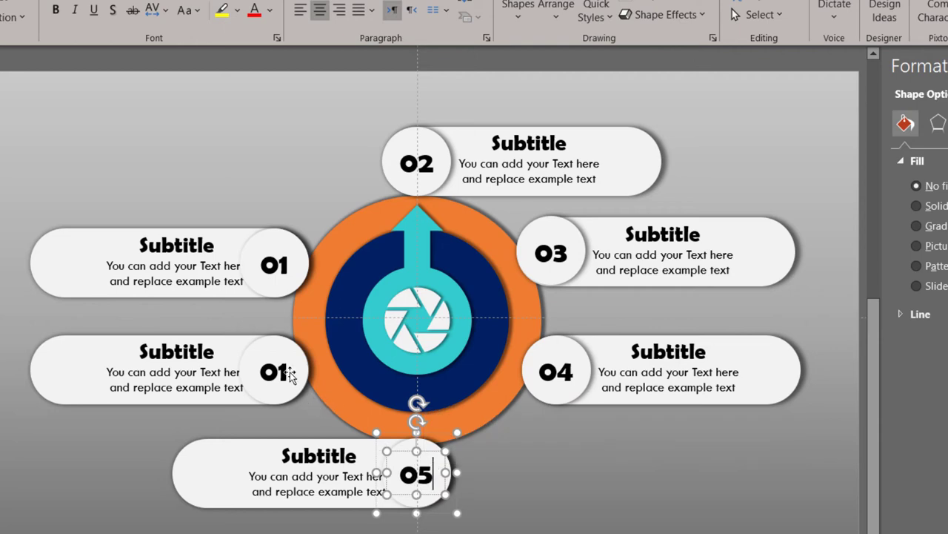
{"action": "left_click", "coordinate": [285, 369]}
{"action": "double_click", "coordinate": [286, 369]}
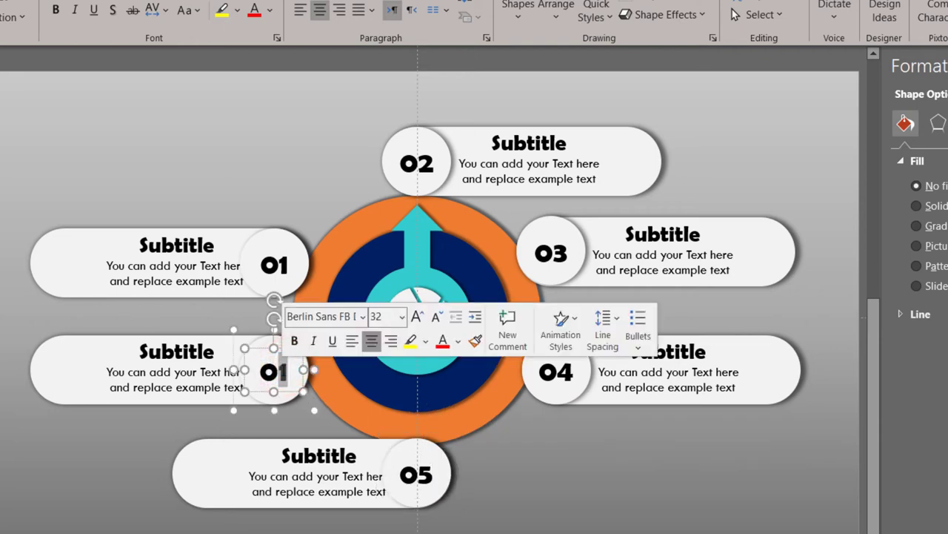
{"action": "type", "text": "06"}
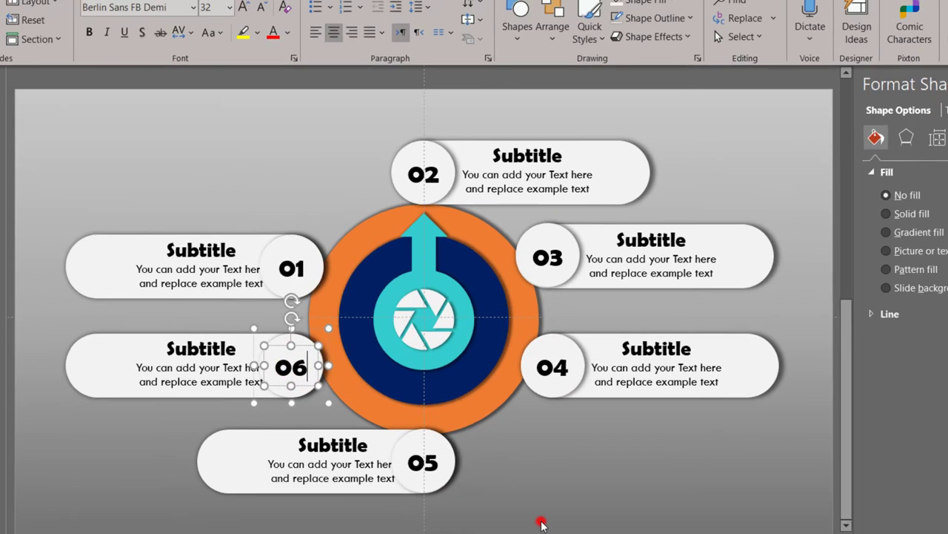
{"action": "left_click", "coordinate": [536, 485]}
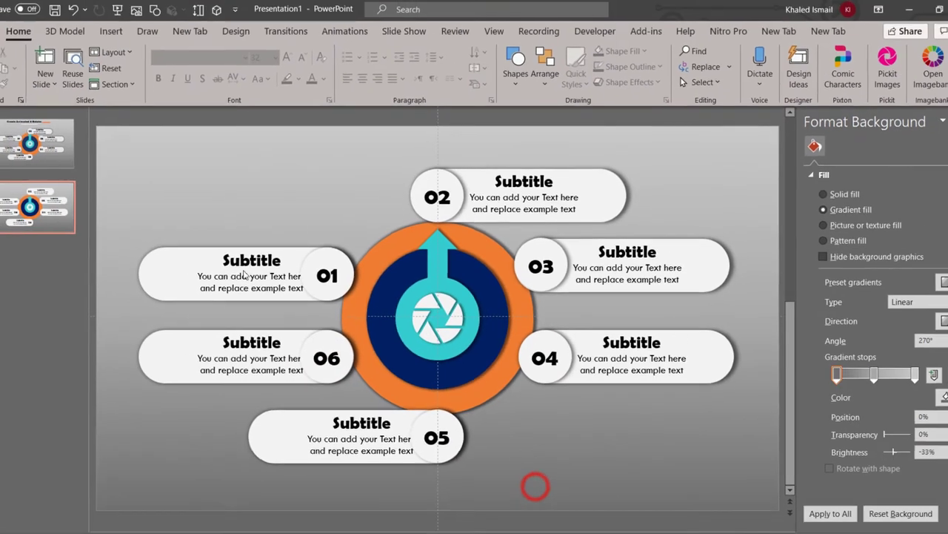
{"action": "left_click", "coordinate": [516, 81]}
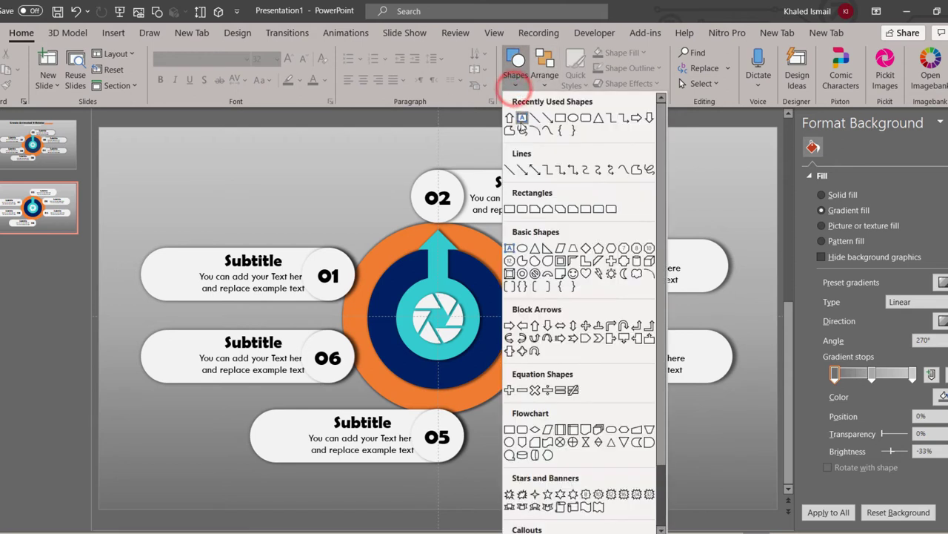
Add a top text box with the title 'Create Animated 6 Boletes Infographics', correcting 'Bolletes' to 'Boletes'.
{"action": "left_click", "coordinate": [521, 123]}
{"action": "left_click_drag", "start_coordinate": [112, 126], "coordinate": [496, 161]}
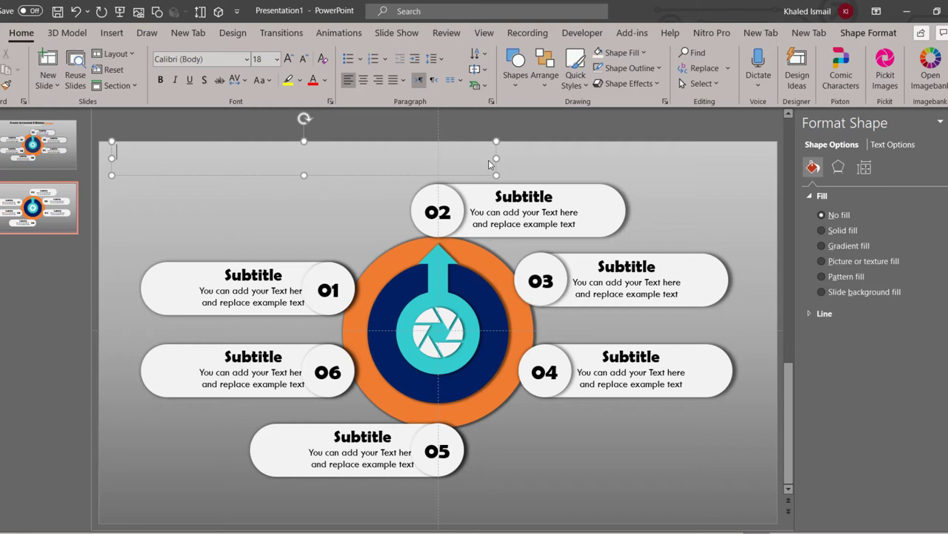
{"action": "type", "text": "C"}
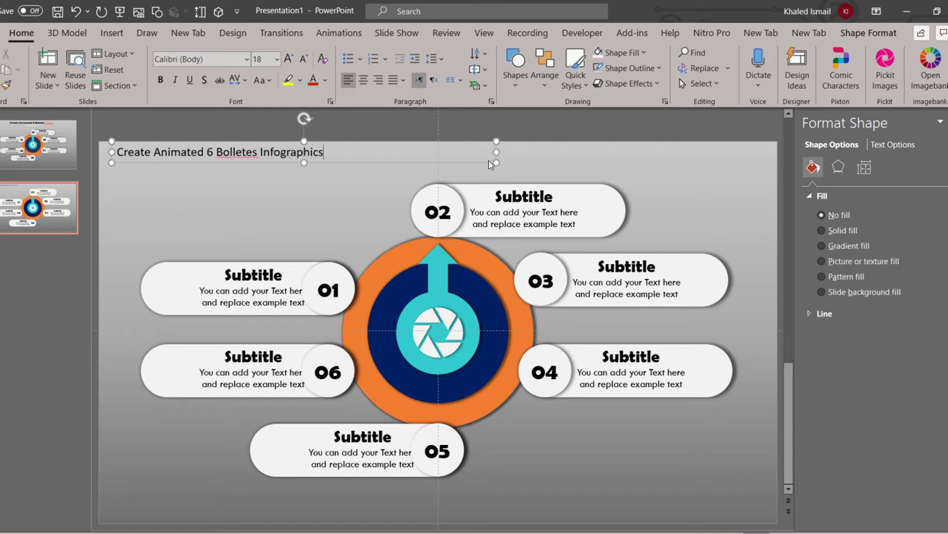
{"action": "right_click", "coordinate": [241, 154]}
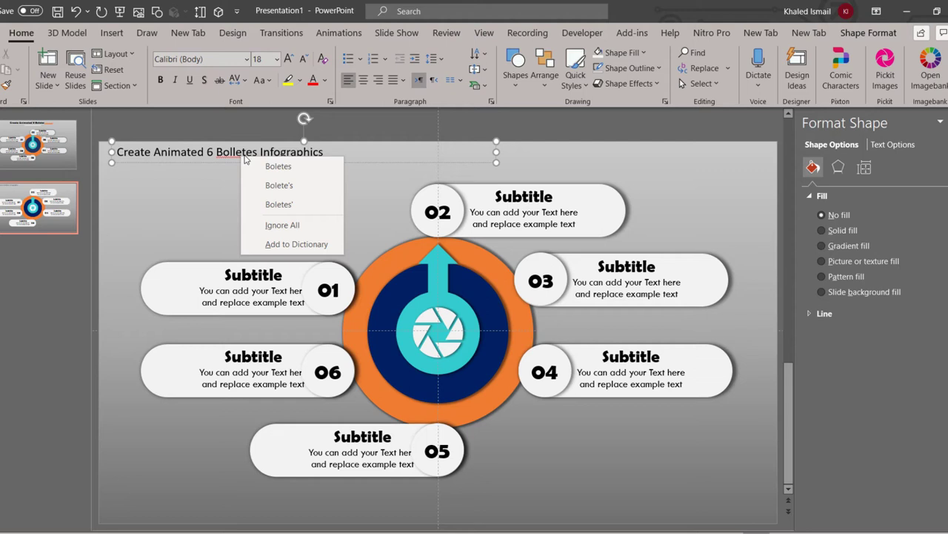
{"action": "left_click", "coordinate": [264, 166]}
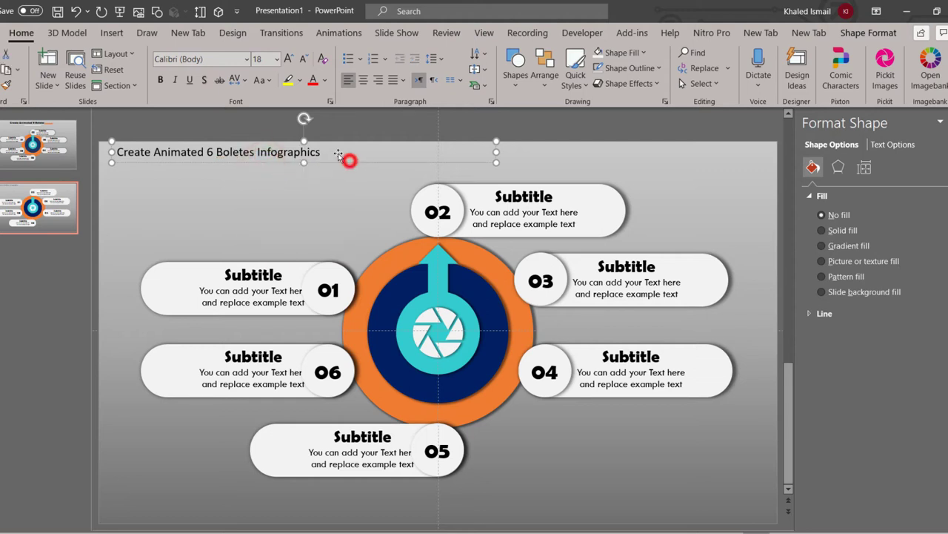
Set the title to Berlin Sans FB Demi 28 pt and centre it across the slide top.
{"action": "left_click", "coordinate": [210, 58]}
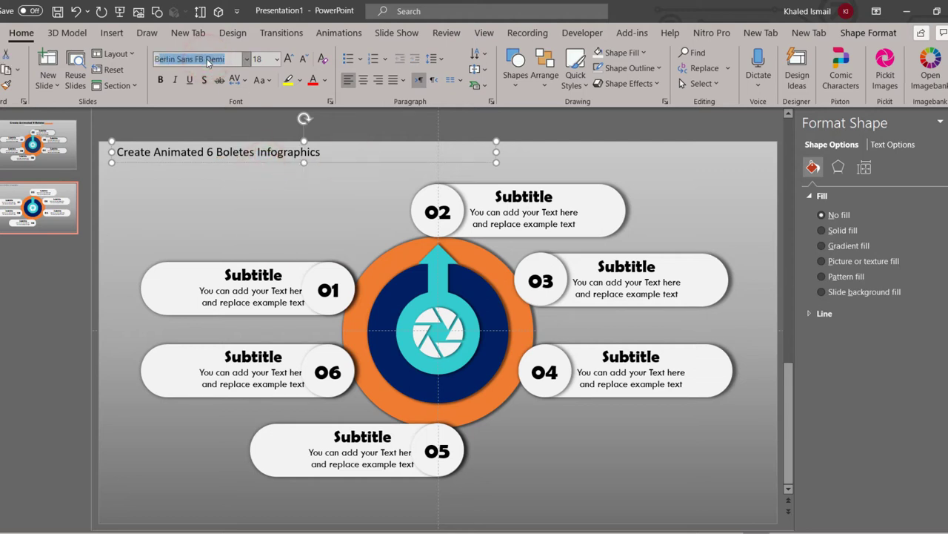
{"action": "key", "text": "Return"}
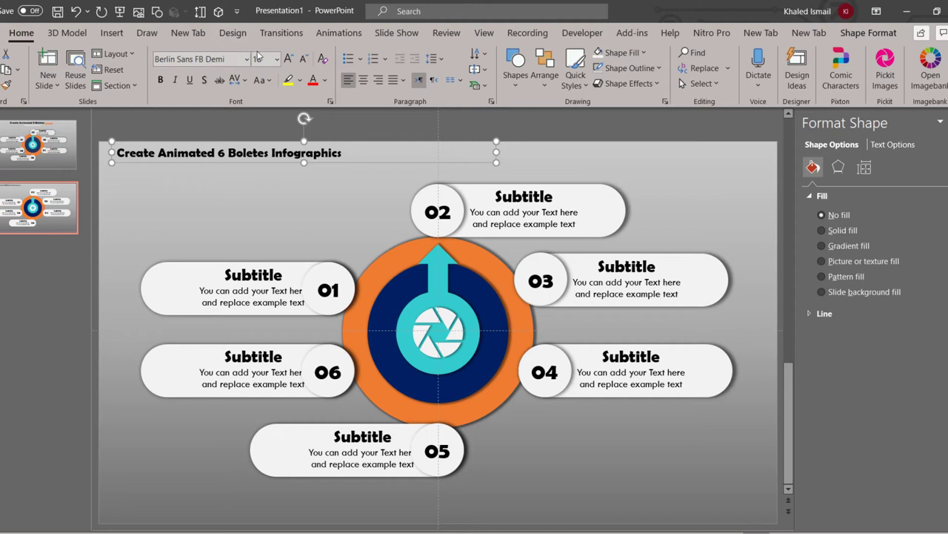
{"action": "left_click", "coordinate": [287, 60]}
{"action": "left_click", "coordinate": [288, 59]}
{"action": "left_click", "coordinate": [287, 59]}
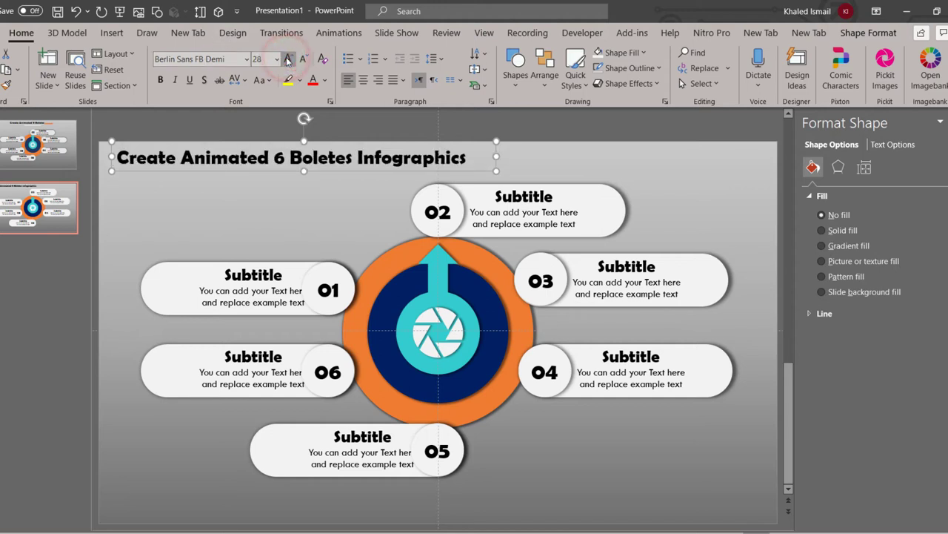
{"action": "scroll", "coordinate": [374, 174], "scroll_direction": "down", "scroll_amount": 1}
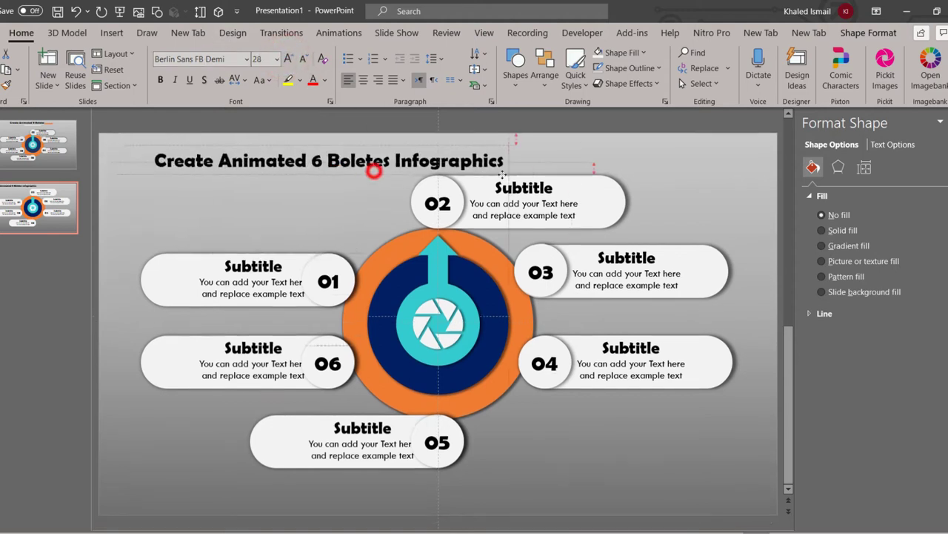
{"action": "left_click_drag", "start_coordinate": [374, 174], "coordinate": [523, 152]}
{"action": "scroll", "coordinate": [444, 148], "scroll_direction": "up", "scroll_amount": 1}
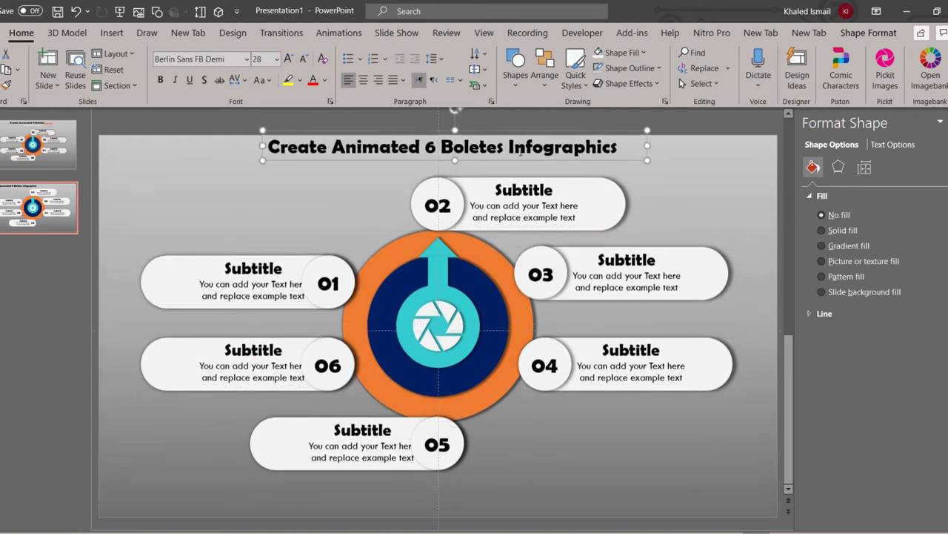
{"action": "left_click", "coordinate": [541, 85]}
Draw a horizontal line beneath the title and move it up close to the text.
{"action": "left_click", "coordinate": [516, 70]}
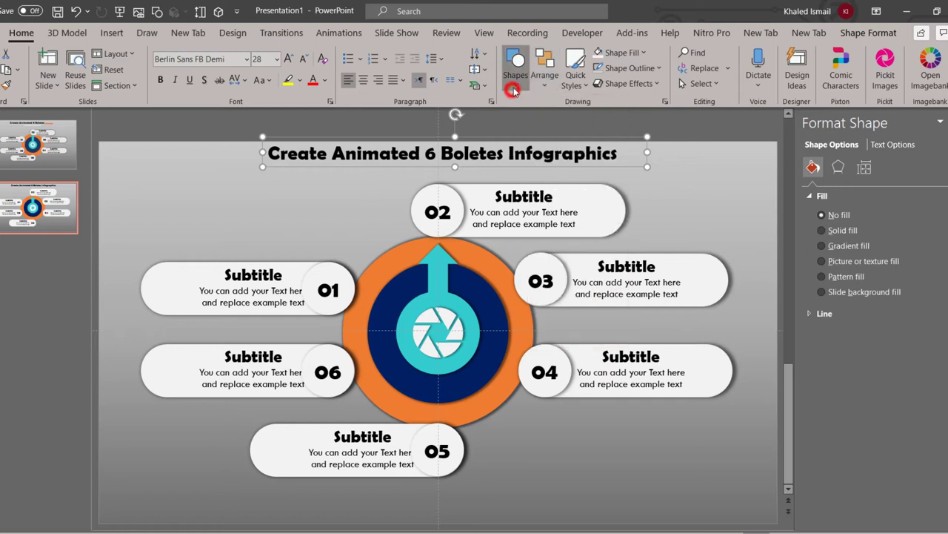
{"action": "left_click", "coordinate": [516, 71]}
{"action": "left_click", "coordinate": [533, 118]}
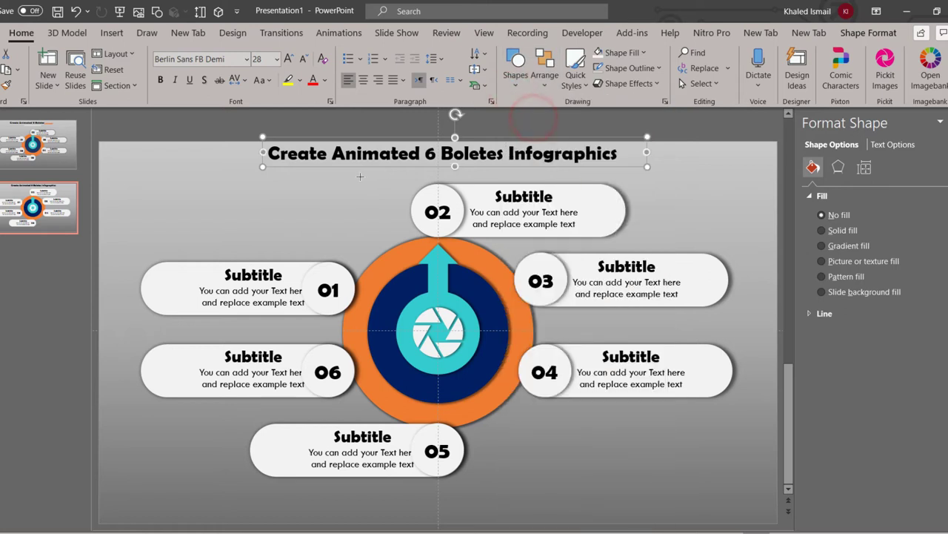
{"action": "left_click_drag", "start_coordinate": [360, 176], "coordinate": [551, 176]}
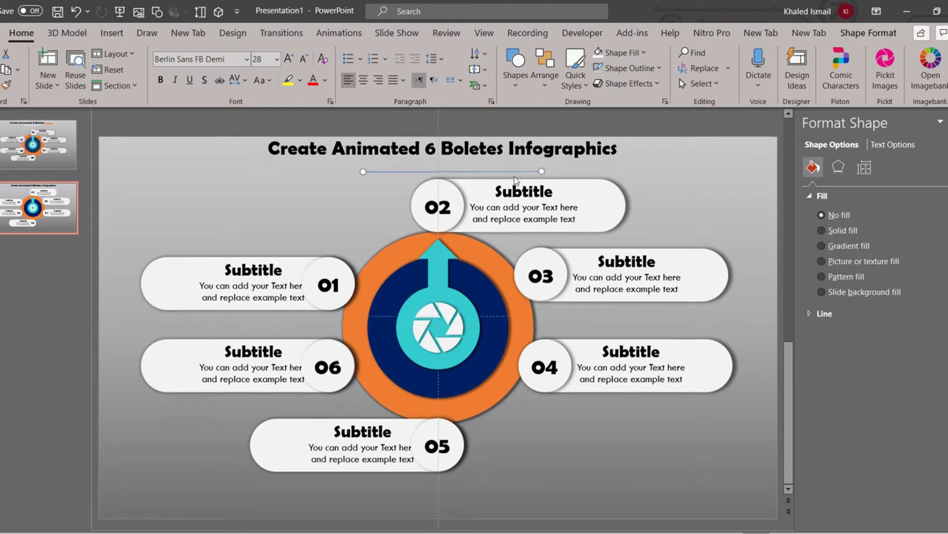
{"action": "left_click_drag", "start_coordinate": [541, 175], "coordinate": [542, 176]}
{"action": "left_click_drag", "start_coordinate": [447, 160], "coordinate": [441, 154]}
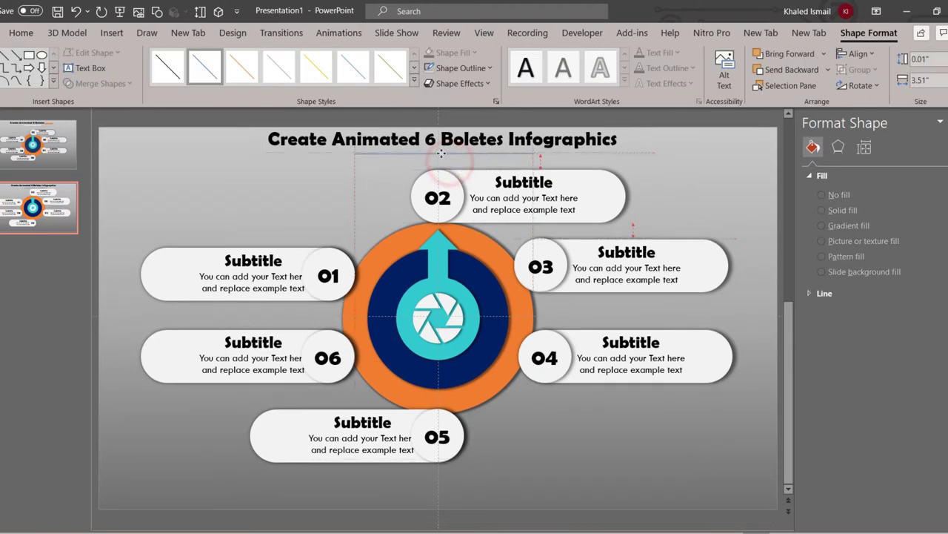
Make the underline 2¼ pt thick and light grey, then realign the title above it.
{"action": "left_click", "coordinate": [460, 66]}
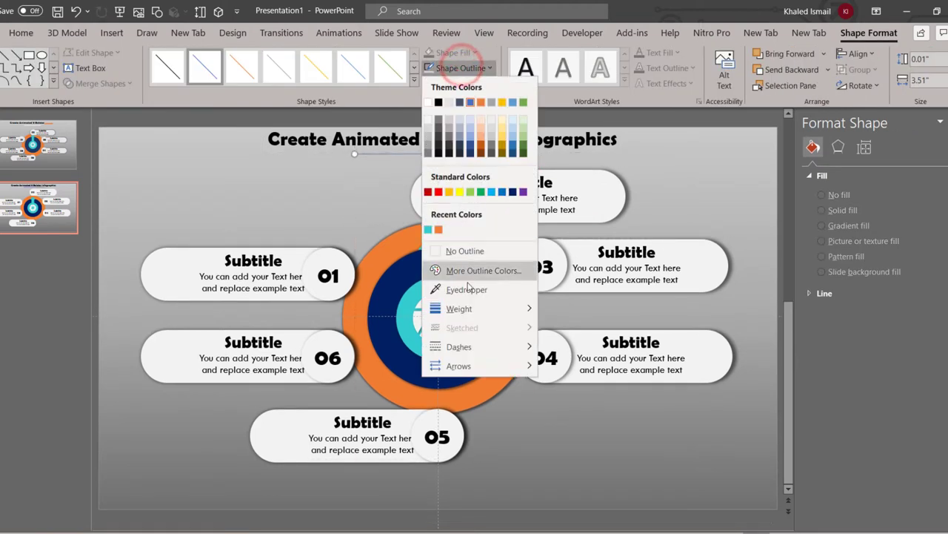
{"action": "left_click", "coordinate": [478, 306]}
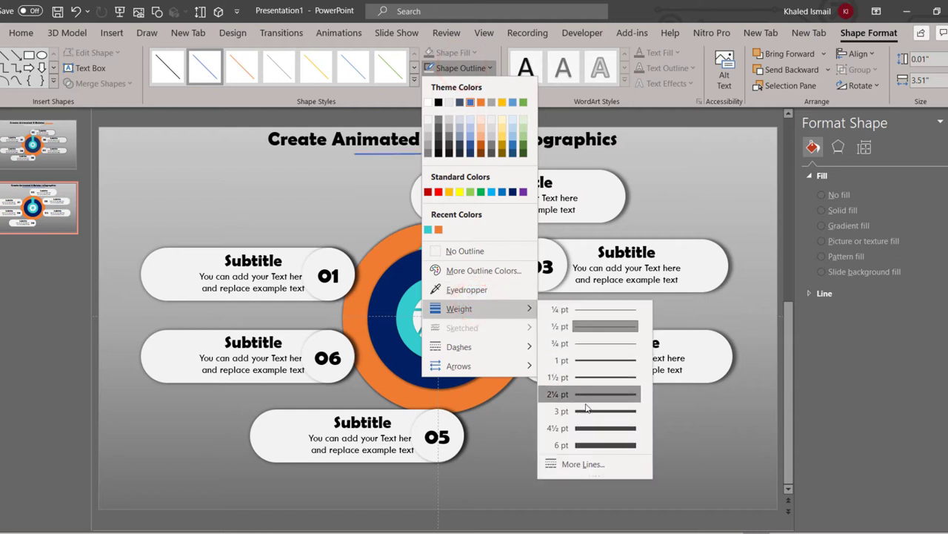
{"action": "left_click", "coordinate": [586, 409]}
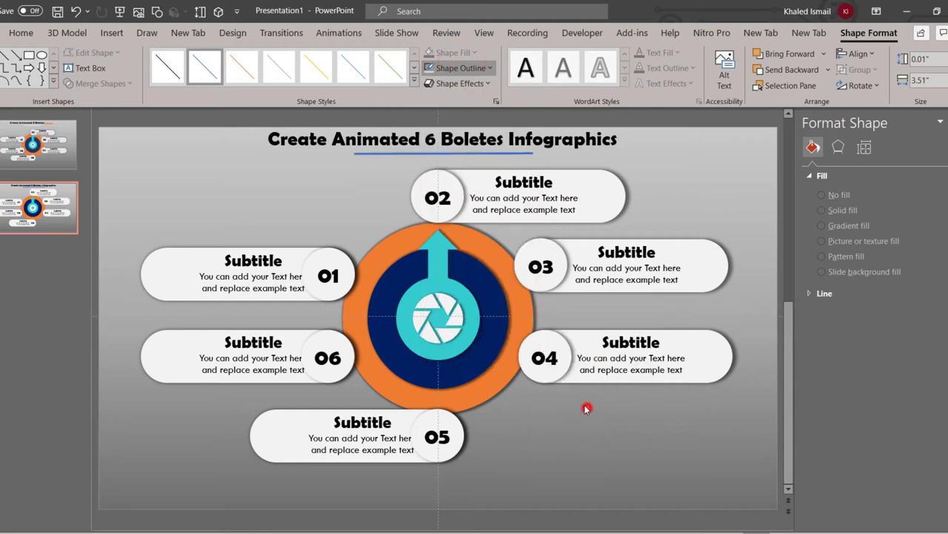
{"action": "left_click", "coordinate": [446, 71]}
{"action": "left_click", "coordinate": [428, 131]}
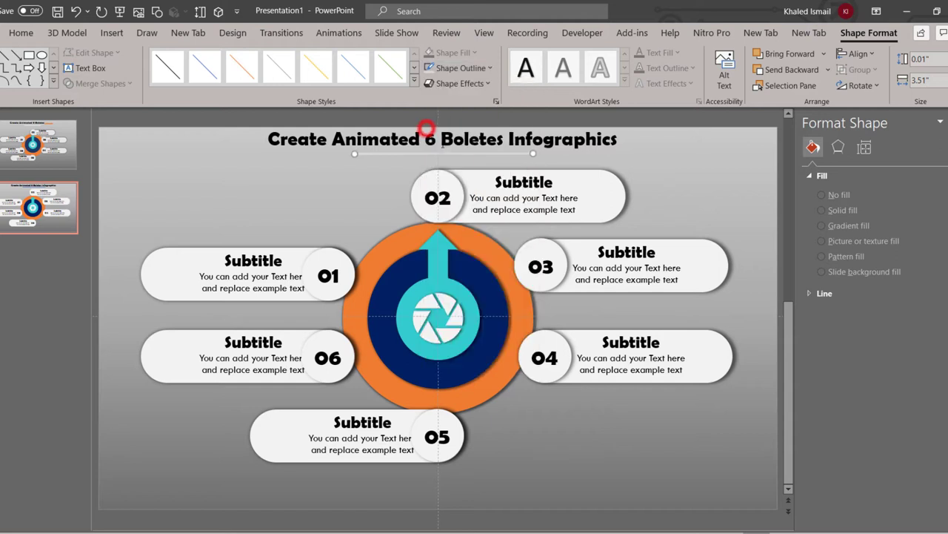
{"action": "mouse_move", "coordinate": [550, 165]}
{"action": "left_mouse_down"}
{"action": "mouse_move", "coordinate": [339, 152]}
{"action": "mouse_move", "coordinate": [400, 171]}
{"action": "mouse_move", "coordinate": [402, 150]}
{"action": "mouse_move", "coordinate": [417, 158]}
{"action": "left_mouse_up"}
Move the whole infographic down, away from the title.
{"action": "left_click", "coordinate": [775, 216]}
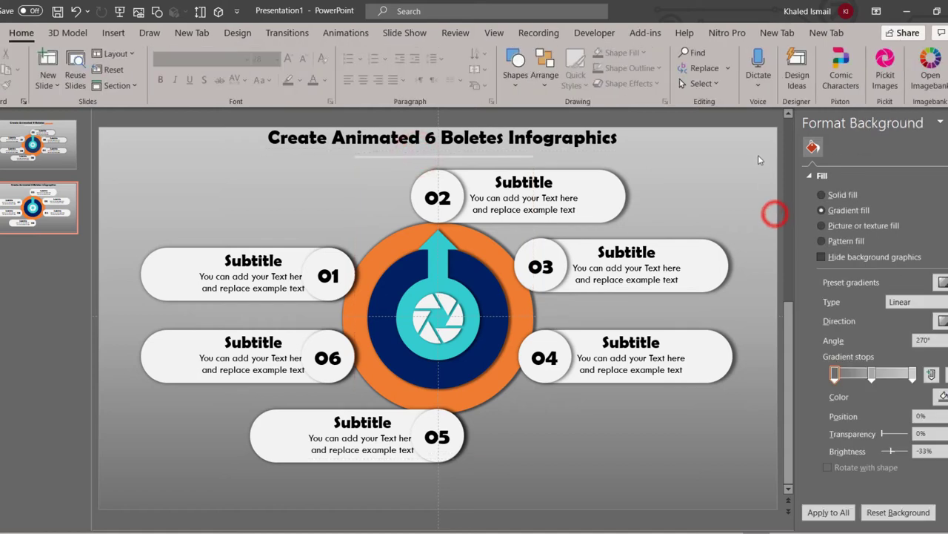
{"action": "left_click_drag", "start_coordinate": [757, 148], "coordinate": [107, 501]}
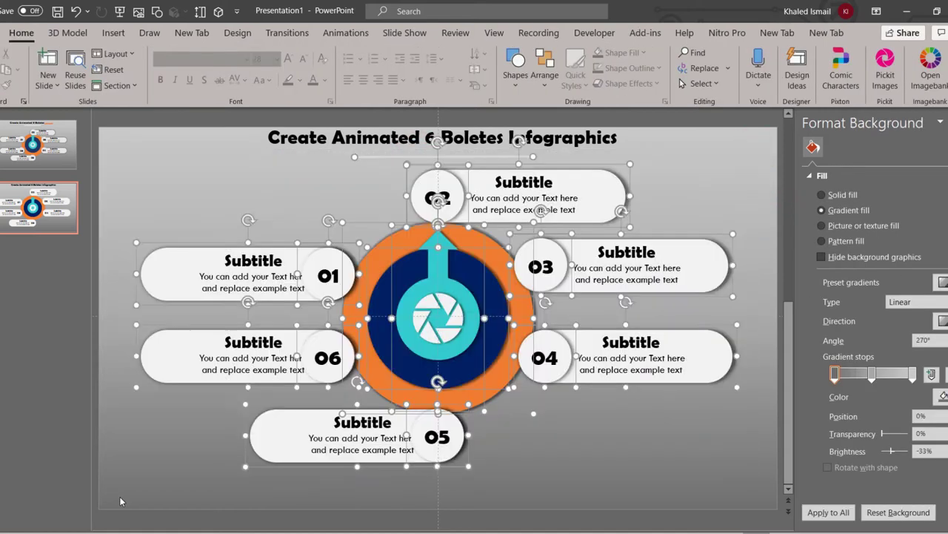
{"action": "left_click_drag", "start_coordinate": [454, 468], "coordinate": [455, 475]}
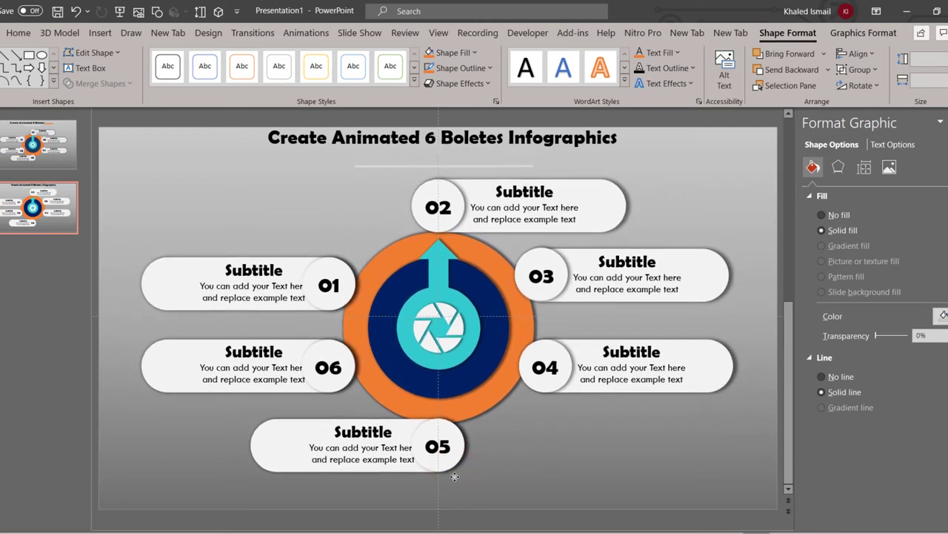
{"action": "left_click_drag", "start_coordinate": [455, 475], "coordinate": [455, 481]}
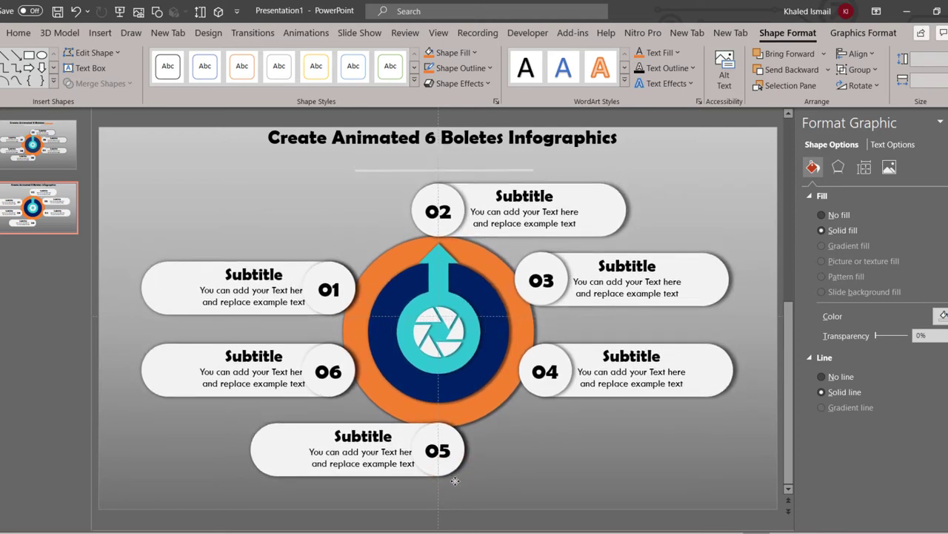
{"action": "left_click", "coordinate": [677, 184]}
Enlarge the title to 32 pt, widen its box to one line, and reposition it.
{"action": "scroll", "coordinate": [456, 140], "scroll_direction": "up", "scroll_amount": 1}
{"action": "left_click", "coordinate": [456, 141]}
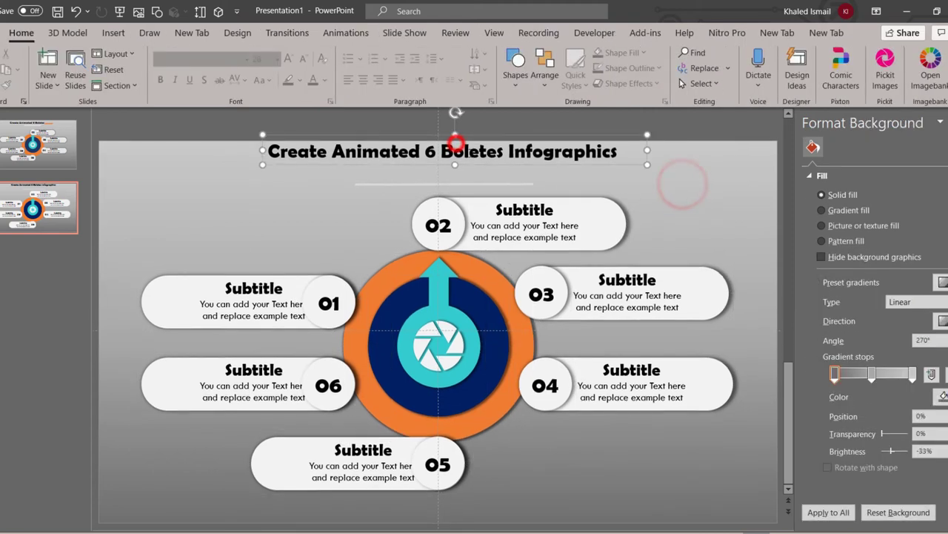
{"action": "scroll", "coordinate": [471, 163], "scroll_direction": "down", "scroll_amount": 1}
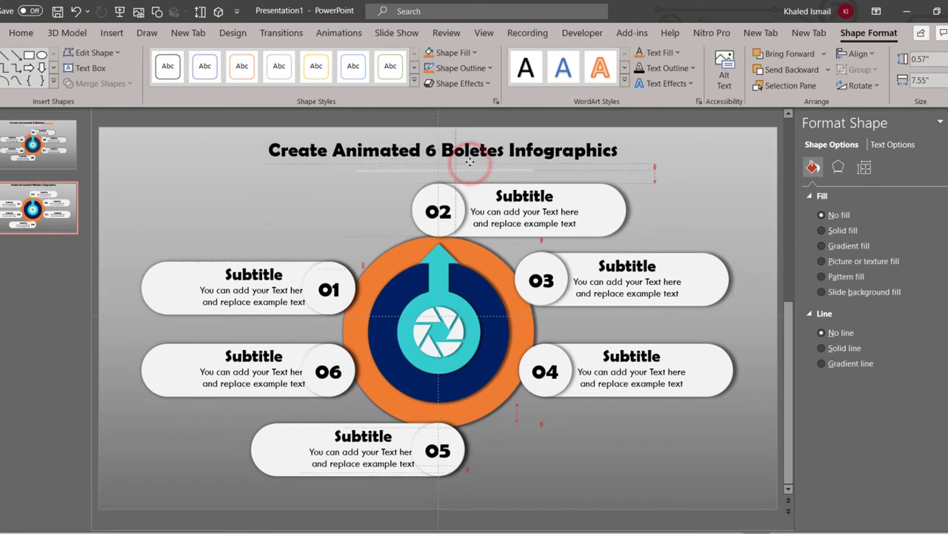
{"action": "scroll", "coordinate": [470, 158], "scroll_direction": "up", "scroll_amount": 1}
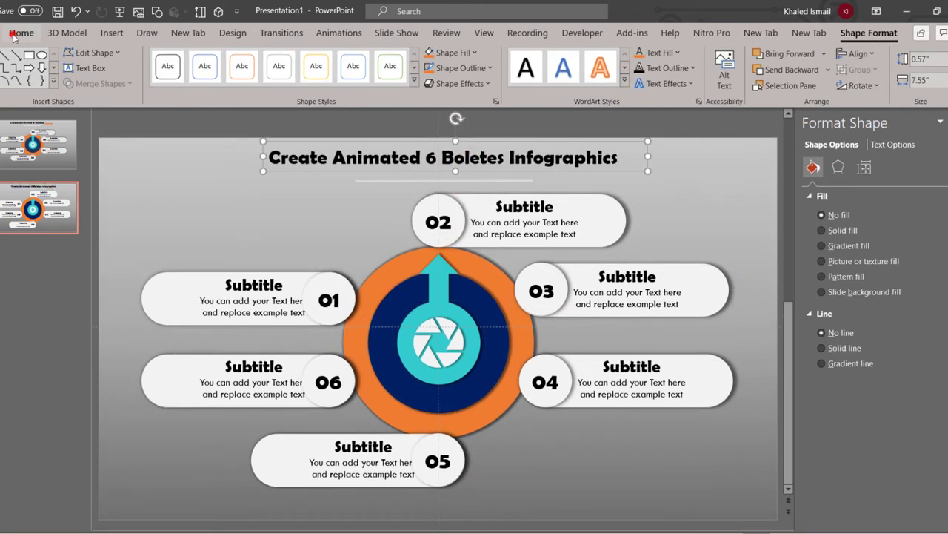
{"action": "left_click", "coordinate": [20, 32]}
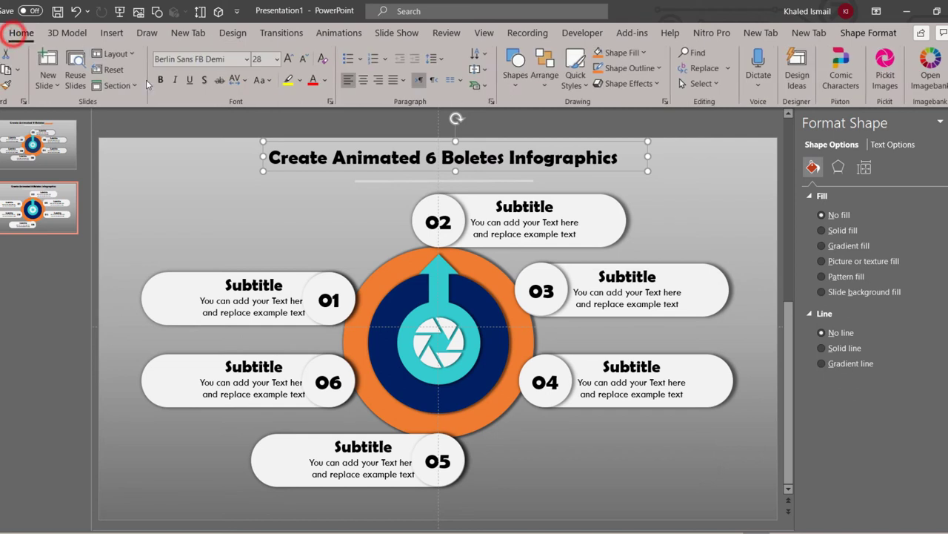
{"action": "left_click", "coordinate": [289, 60]}
{"action": "left_click_drag", "start_coordinate": [263, 171], "coordinate": [216, 171]}
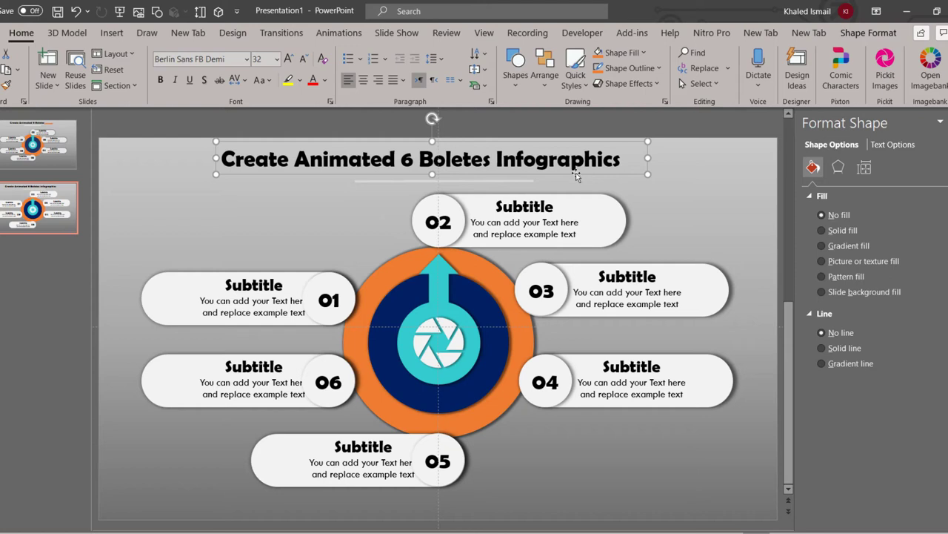
{"action": "scroll", "coordinate": [576, 173], "scroll_direction": "down", "scroll_amount": 1}
{"action": "left_click_drag", "start_coordinate": [569, 160], "coordinate": [595, 156]}
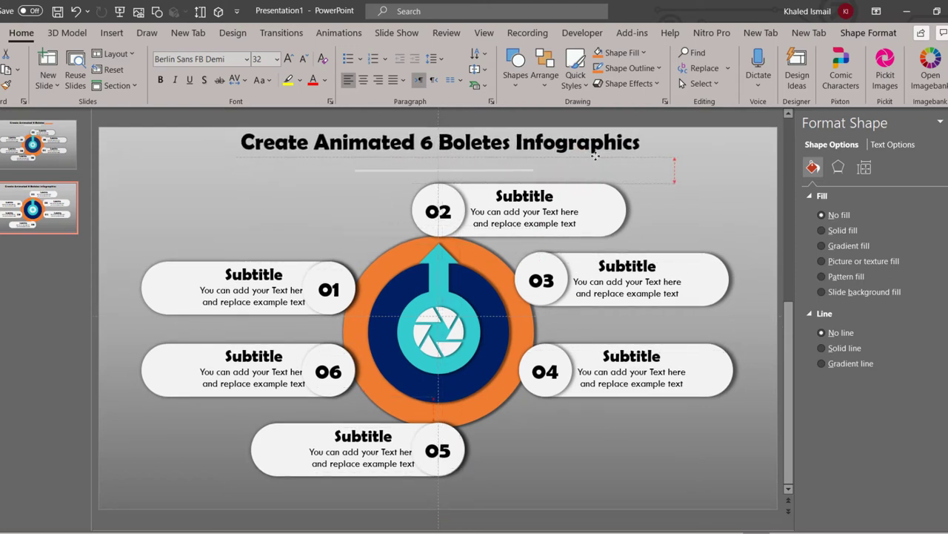
{"action": "scroll", "coordinate": [496, 195], "scroll_direction": "up", "scroll_amount": 1}
{"action": "scroll", "coordinate": [477, 184], "scroll_direction": "down", "scroll_amount": 1}
{"action": "left_click_drag", "start_coordinate": [475, 169], "coordinate": [468, 160]}
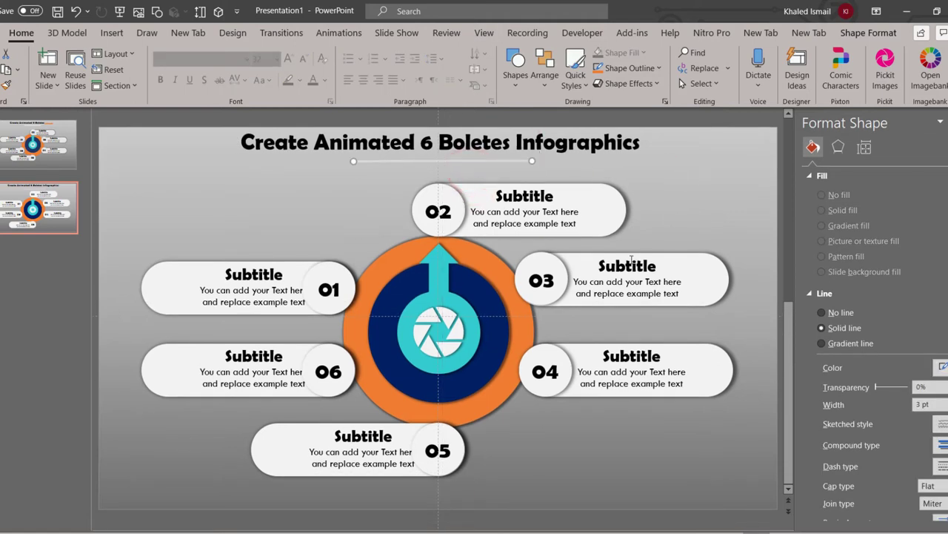
{"action": "left_click", "coordinate": [945, 122]}
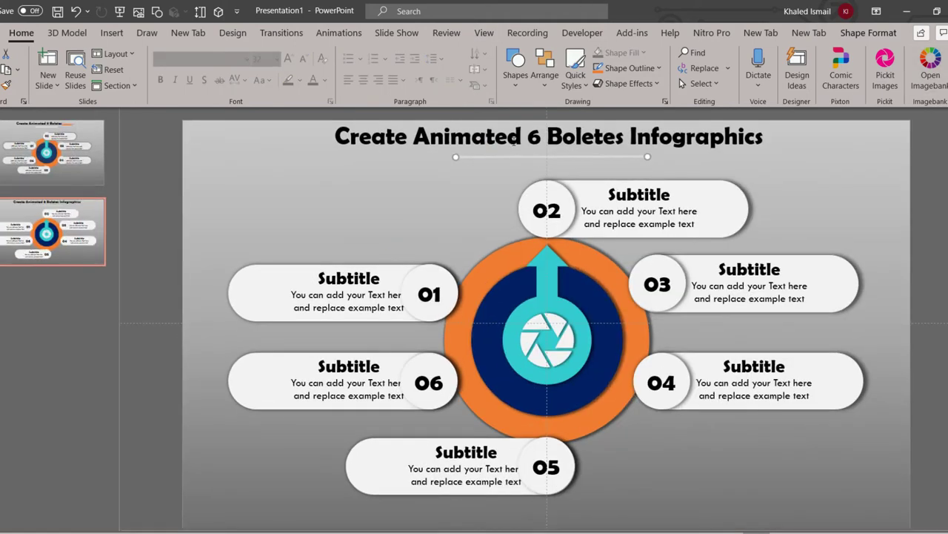
Make the word 'Infographics' orange, 16 pt and underlined.
{"action": "left_click", "coordinate": [668, 146]}
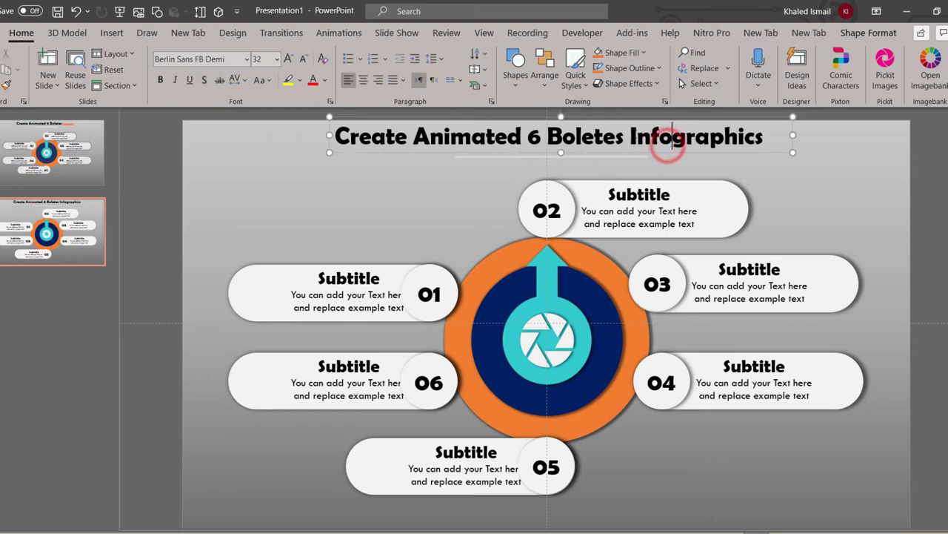
{"action": "double_click", "coordinate": [635, 136]}
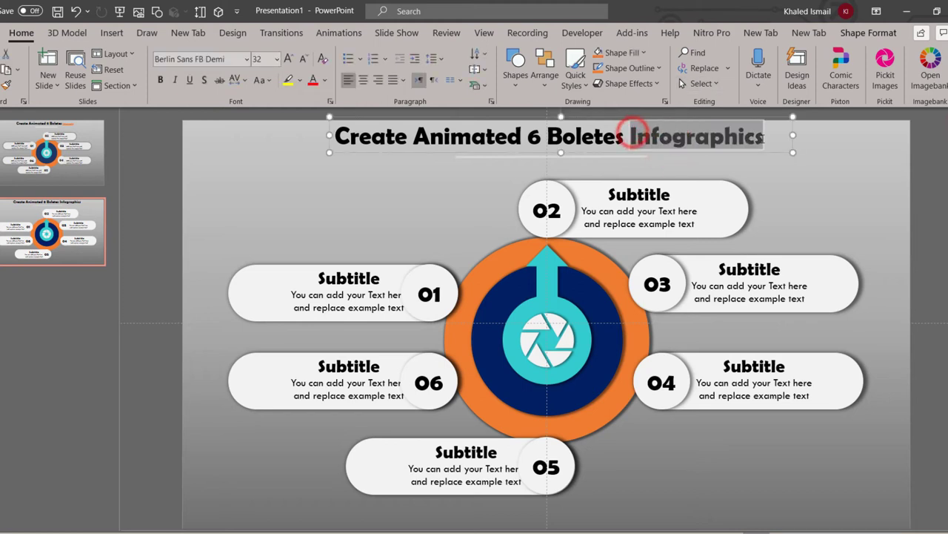
{"action": "left_click", "coordinate": [326, 87]}
{"action": "left_click", "coordinate": [314, 243]}
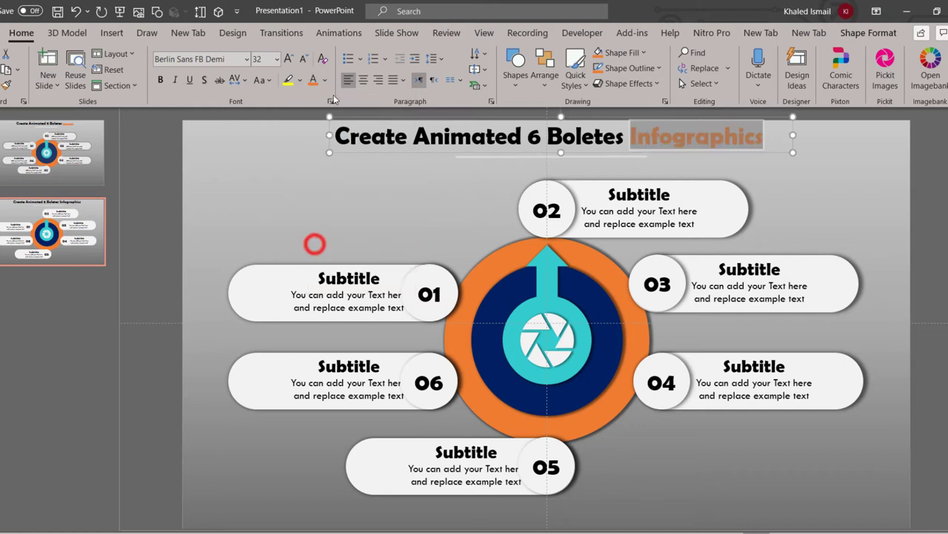
{"action": "left_click", "coordinate": [305, 60]}
{"action": "left_click", "coordinate": [305, 60]}
{"action": "left_click", "coordinate": [305, 60]}
{"action": "left_click", "coordinate": [307, 61]}
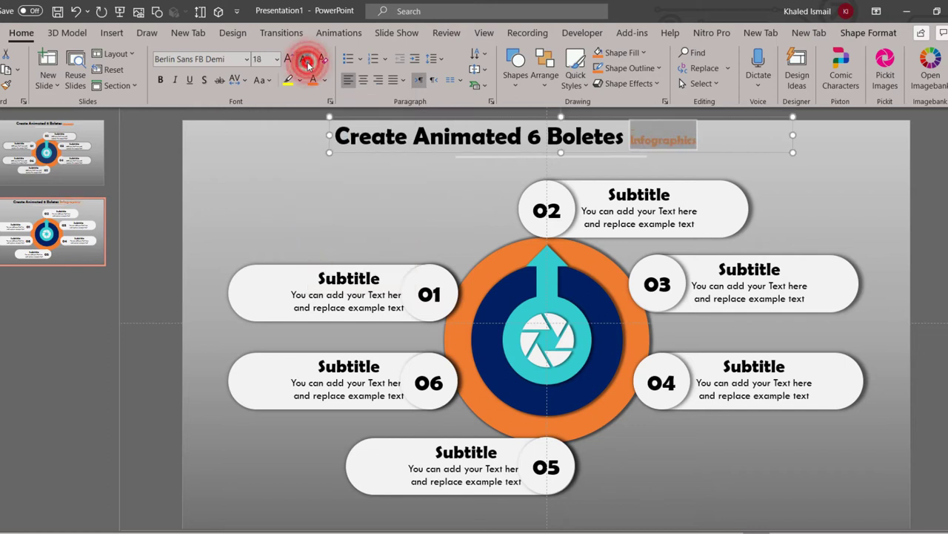
{"action": "left_click", "coordinate": [307, 61]}
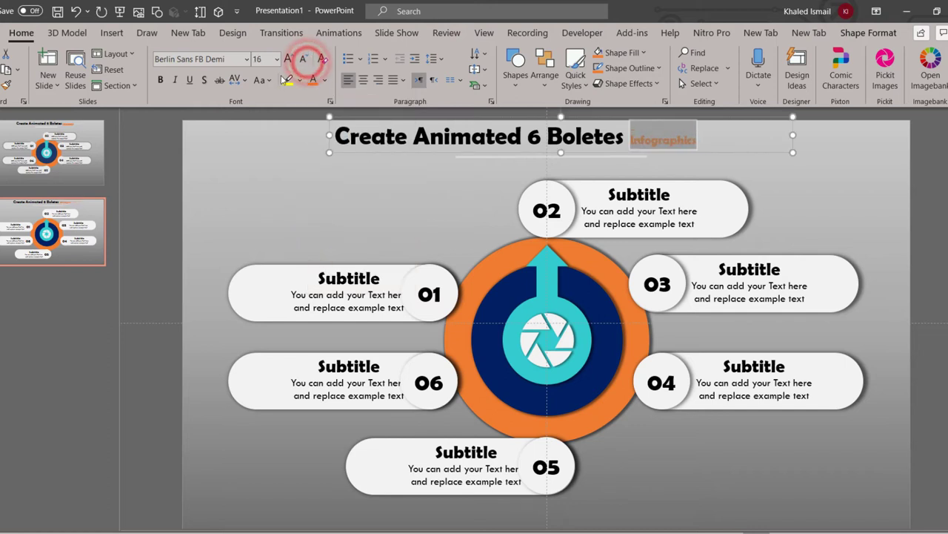
{"action": "left_click", "coordinate": [191, 84]}
{"action": "left_click", "coordinate": [261, 199]}
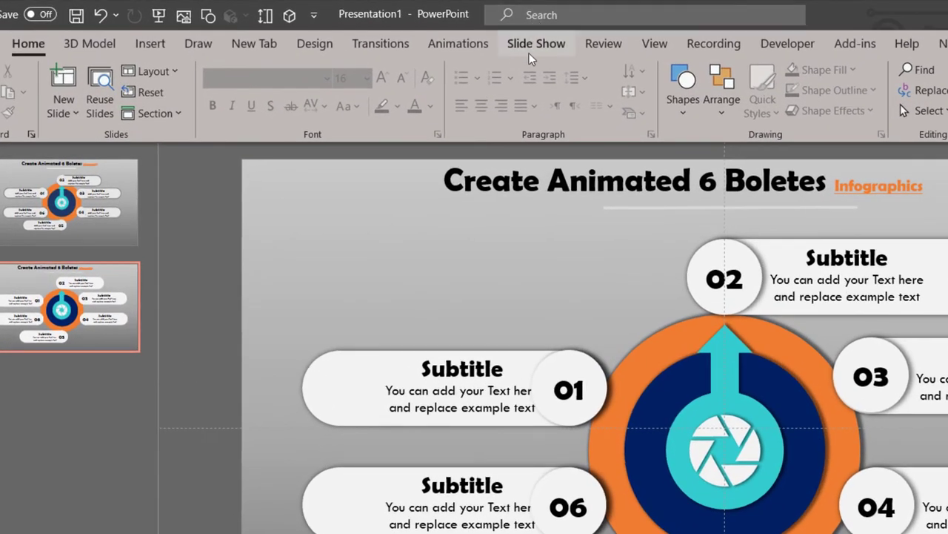
Give the orange centre circle and arrow graphic a Zoom entrance.
{"action": "left_click", "coordinate": [458, 43]}
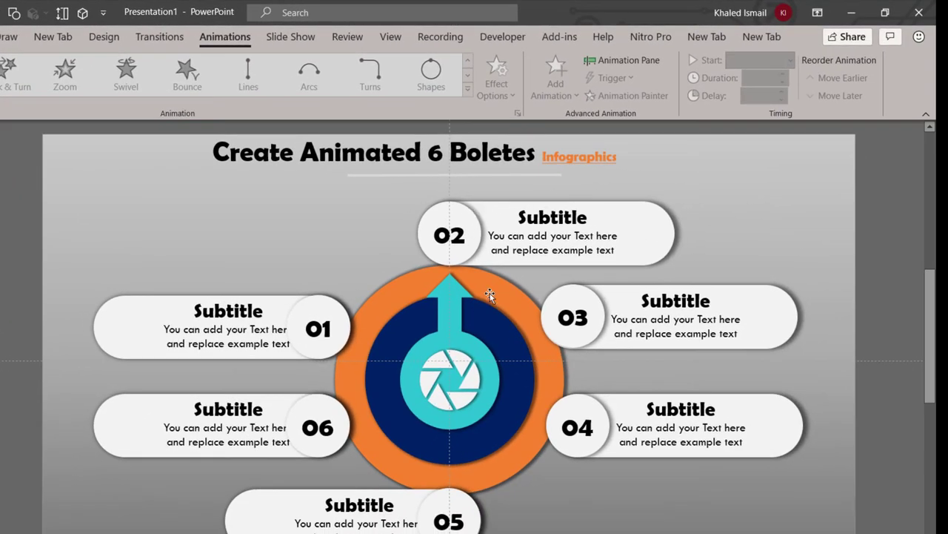
{"action": "left_click", "coordinate": [489, 295]}
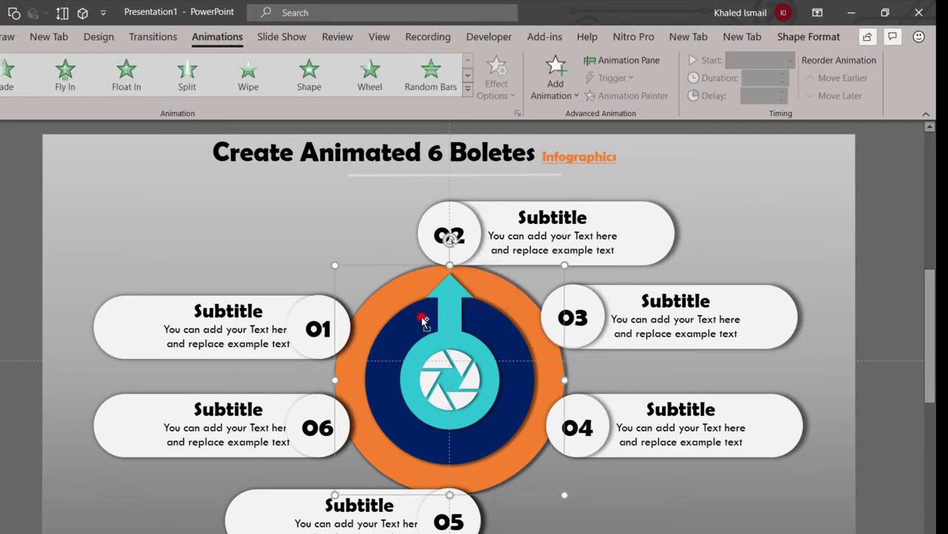
{"action": "left_click", "coordinate": [452, 320], "text": "shift"}
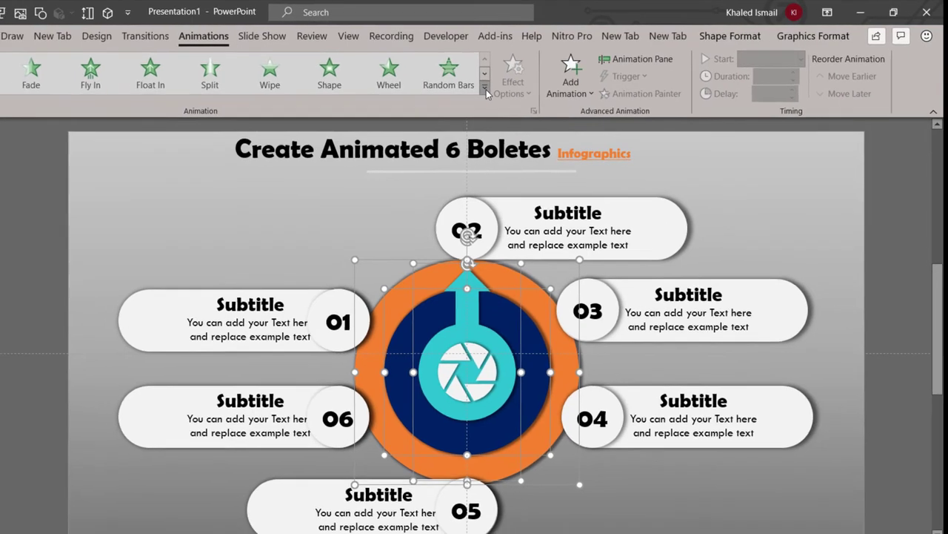
{"action": "left_click", "coordinate": [468, 88]}
{"action": "left_click", "coordinate": [44, 183]}
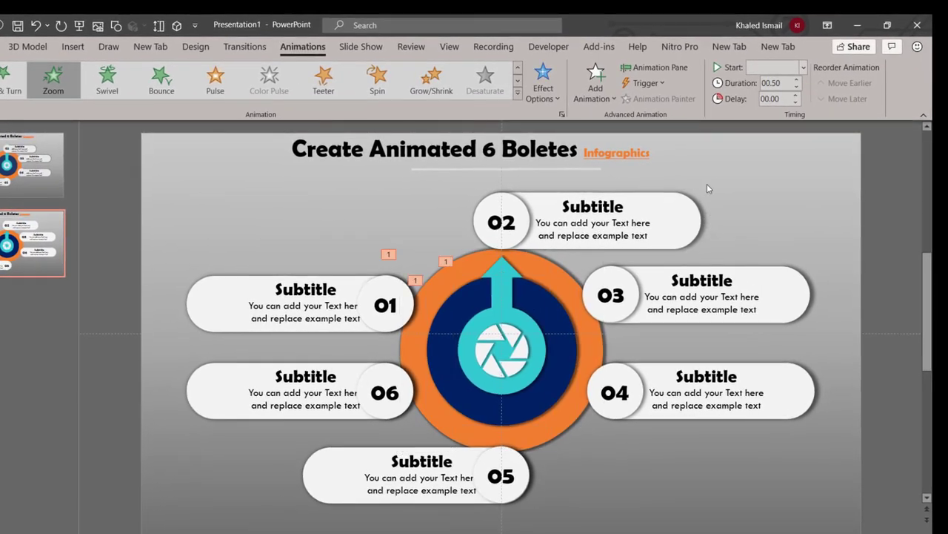
Set the Oval 3, Oval 4 and Group 12 zooms With Previous, 0.75 s, Group 12 delayed 0.5 s.
{"action": "left_click", "coordinate": [659, 68]}
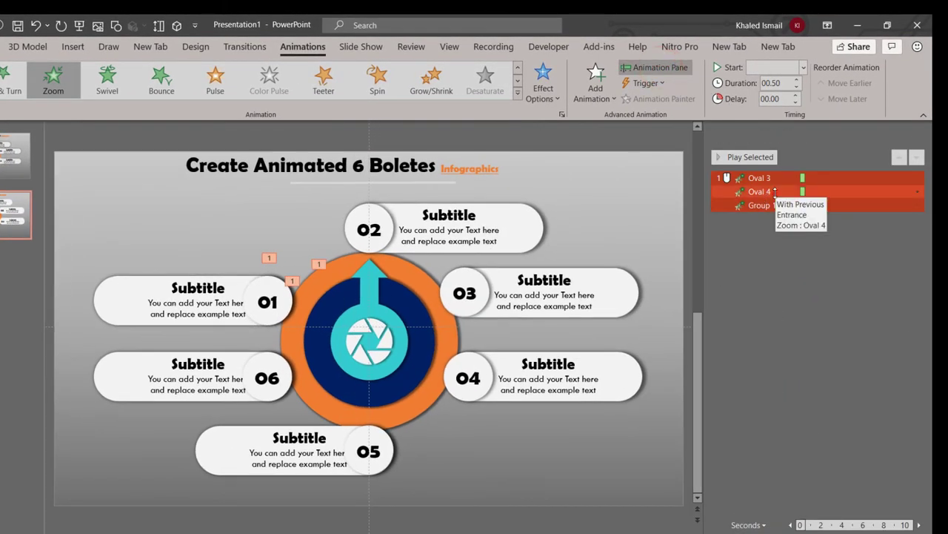
{"action": "left_click", "coordinate": [772, 191]}
{"action": "left_click", "coordinate": [775, 178], "text": "ctrl"}
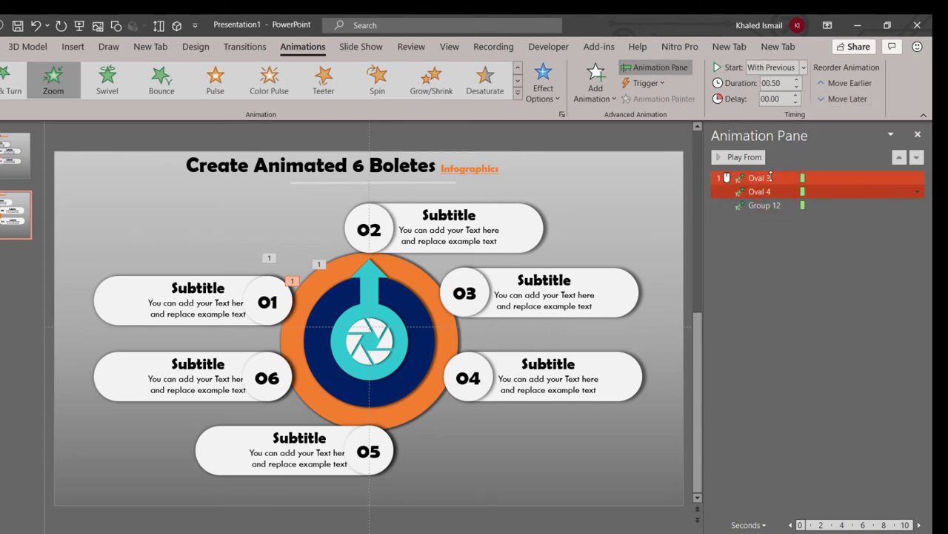
{"action": "left_click", "coordinate": [781, 206], "text": "ctrl"}
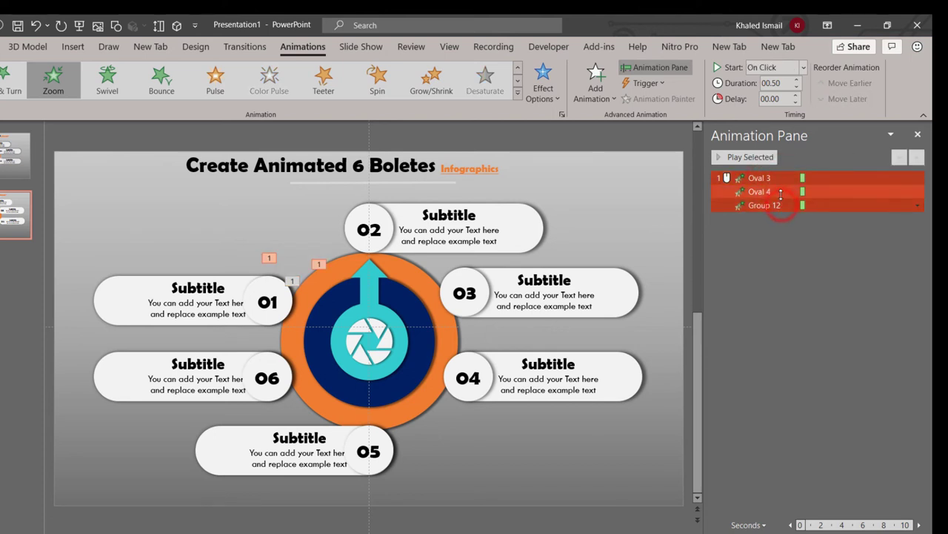
{"action": "left_click", "coordinate": [787, 238]}
{"action": "left_click", "coordinate": [763, 192]}
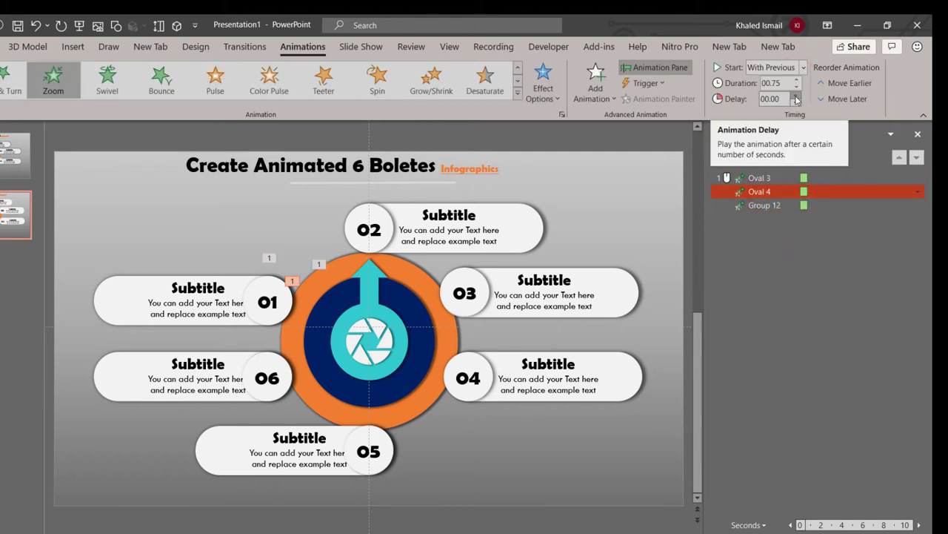
{"action": "left_click", "coordinate": [765, 205]}
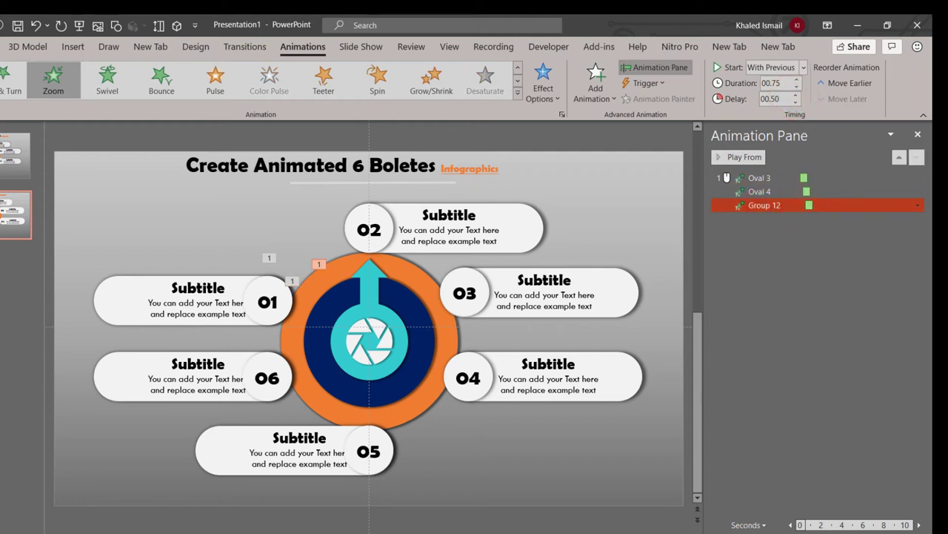
{"action": "key", "text": "shift+F5"}
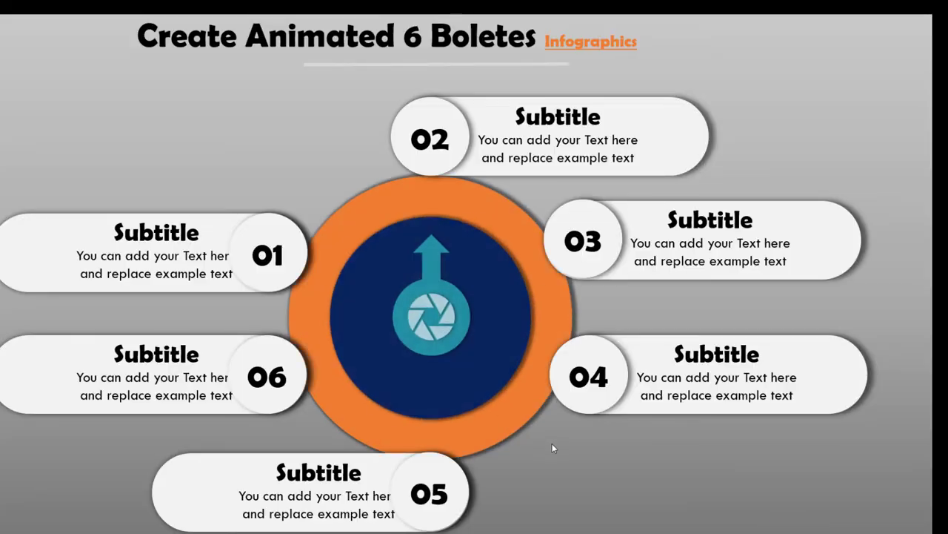
Add a Spin emphasis to the central arrow Group 12 and open its Spin effect settings.
{"action": "key", "text": "Escape"}
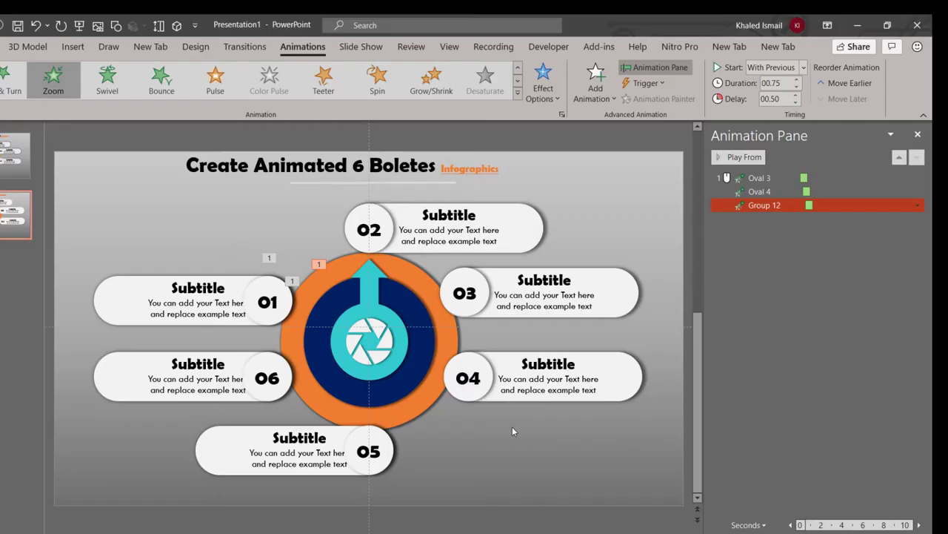
{"action": "left_click", "coordinate": [398, 327]}
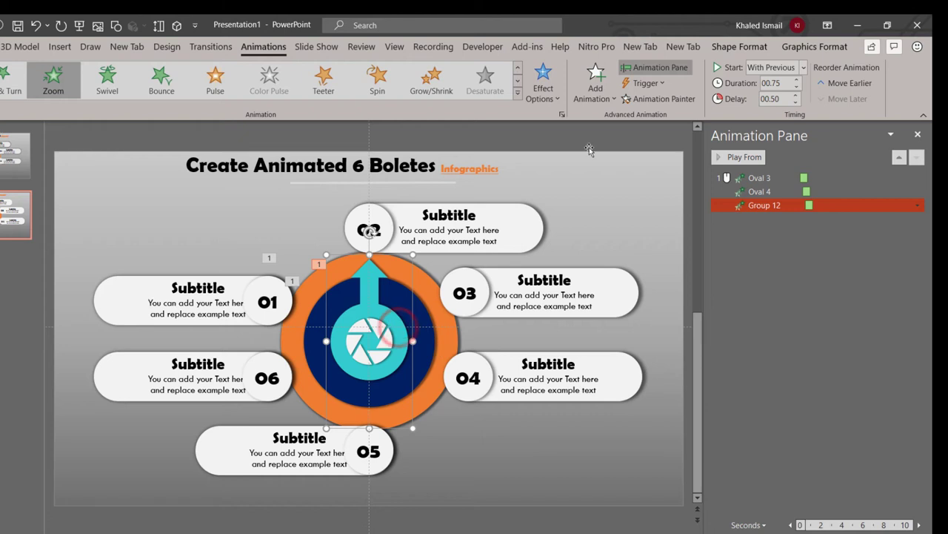
{"action": "left_click", "coordinate": [597, 83]}
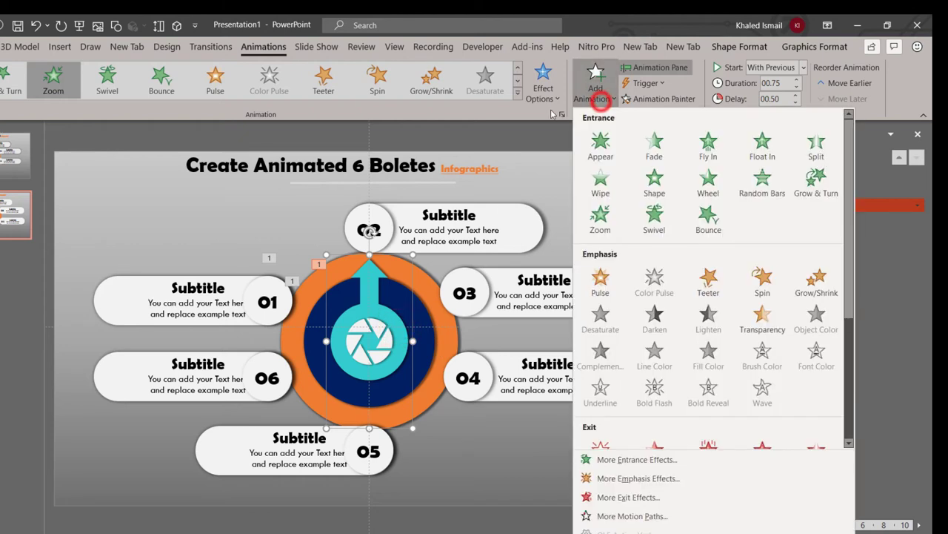
{"action": "left_click", "coordinate": [763, 280]}
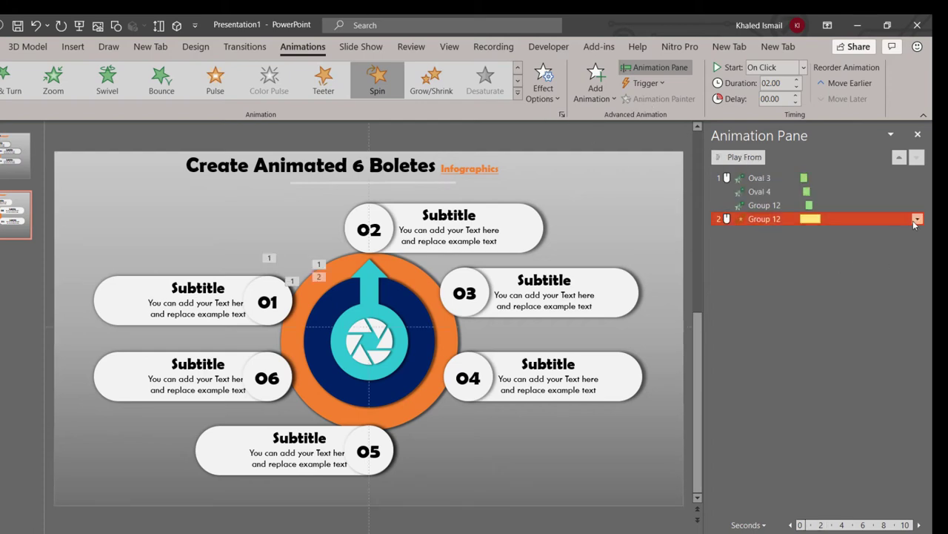
{"action": "left_click", "coordinate": [918, 219]}
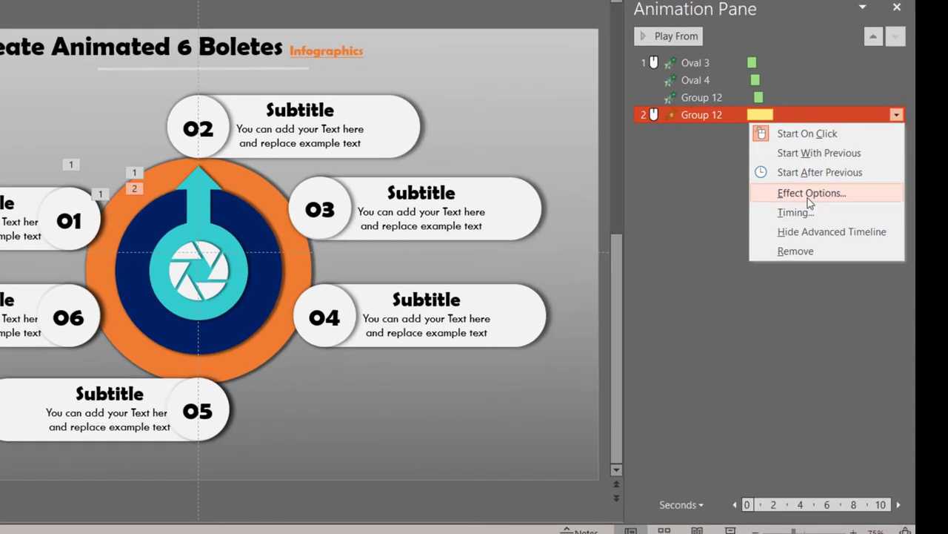
{"action": "left_click", "coordinate": [811, 194]}
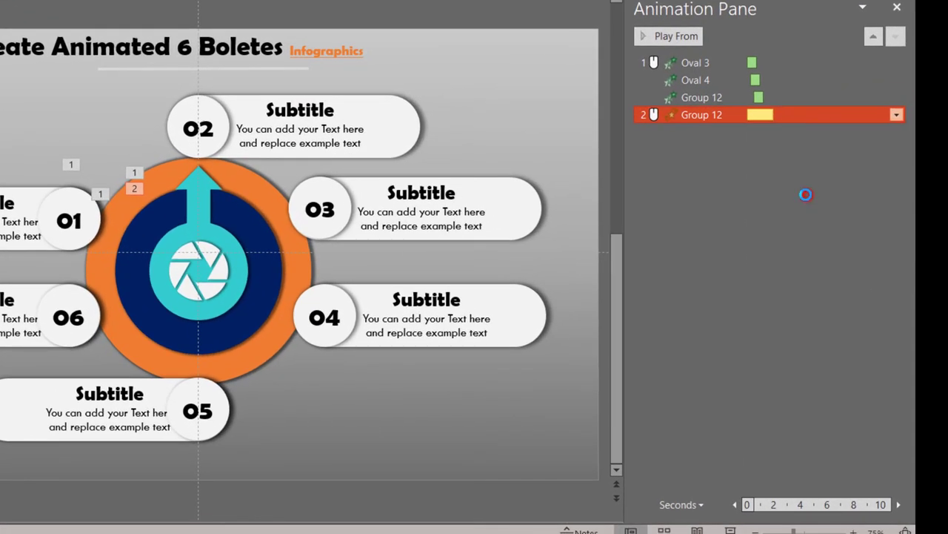
Set the arrow's spin amount to a custom 360° counterclockwise.
{"action": "left_click", "coordinate": [265, 113]}
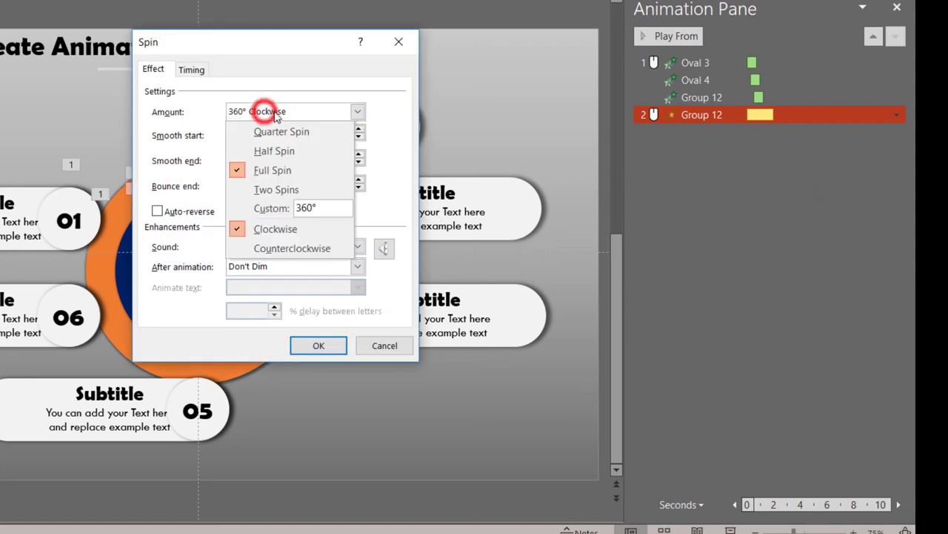
{"action": "left_click_drag", "start_coordinate": [314, 210], "coordinate": [281, 212]}
{"action": "type", "text": "180"}
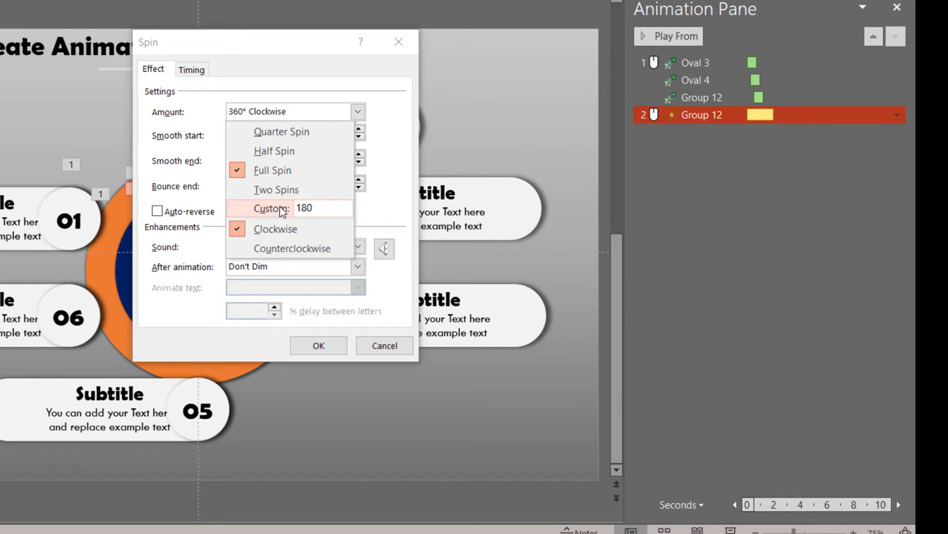
{"action": "left_click", "coordinate": [324, 248]}
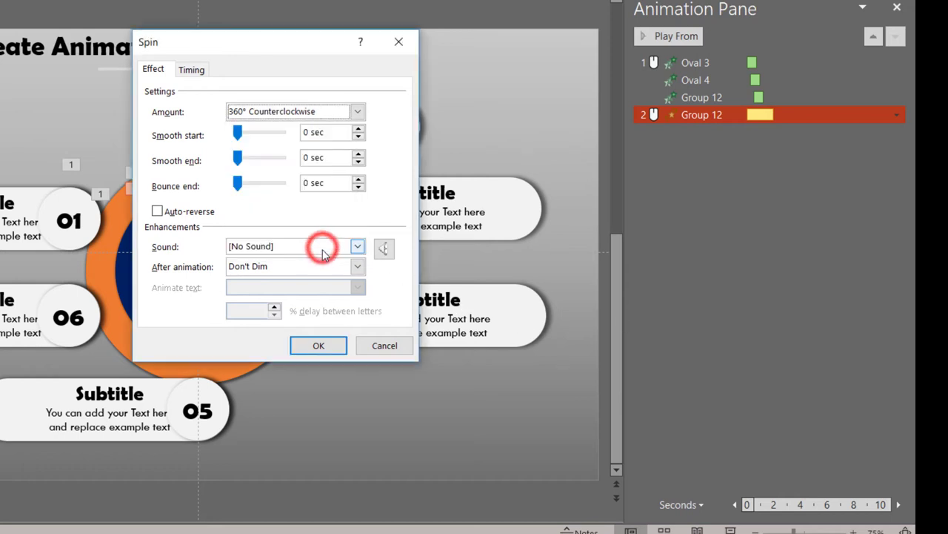
{"action": "left_click", "coordinate": [278, 112]}
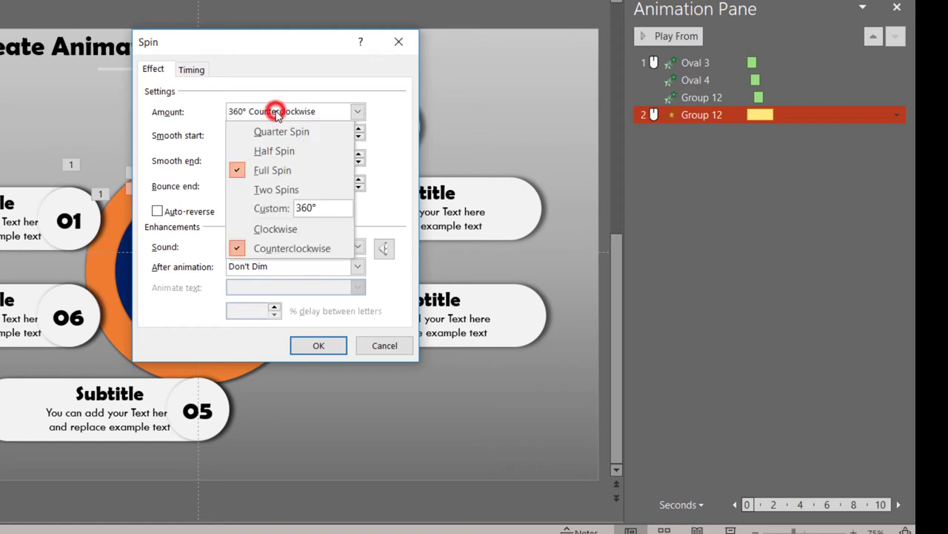
{"action": "double_click", "coordinate": [308, 208]}
{"action": "type", "text": "180"}
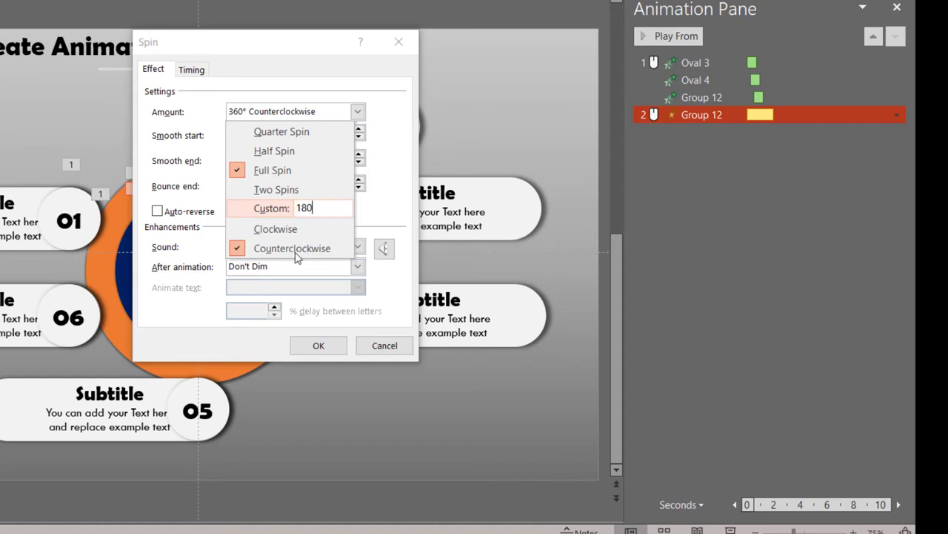
{"action": "left_click", "coordinate": [327, 347]}
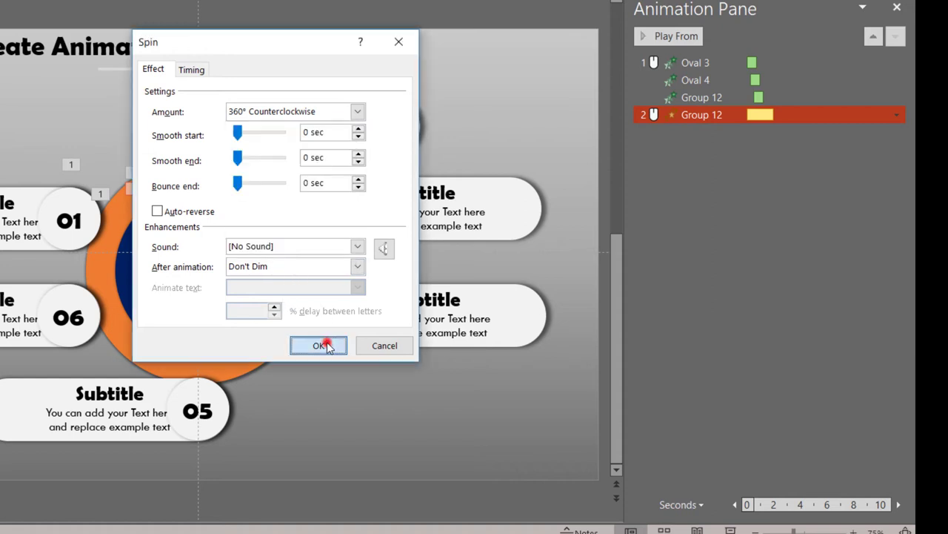
{"action": "left_click", "coordinate": [324, 346]}
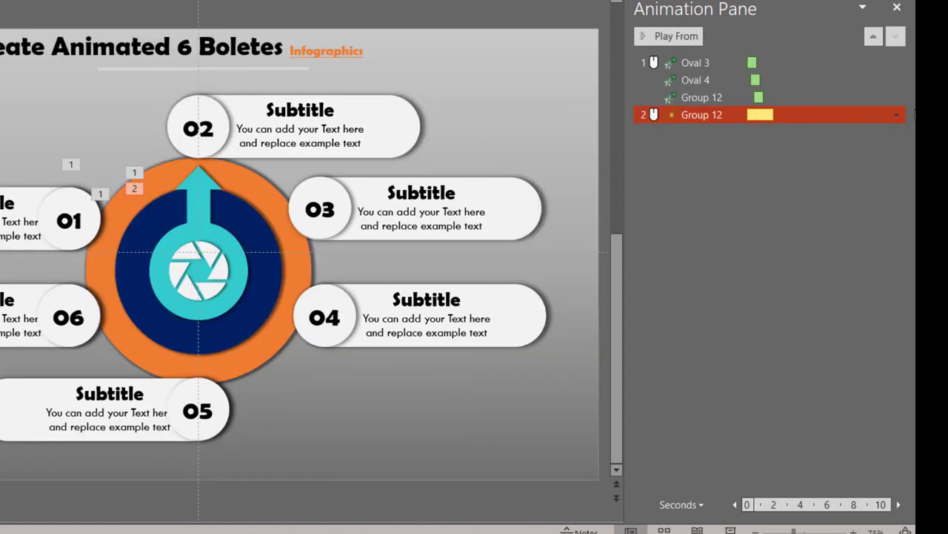
Give the Group 12 spin a 0.5 sec bounce end.
{"action": "left_click", "coordinate": [896, 114]}
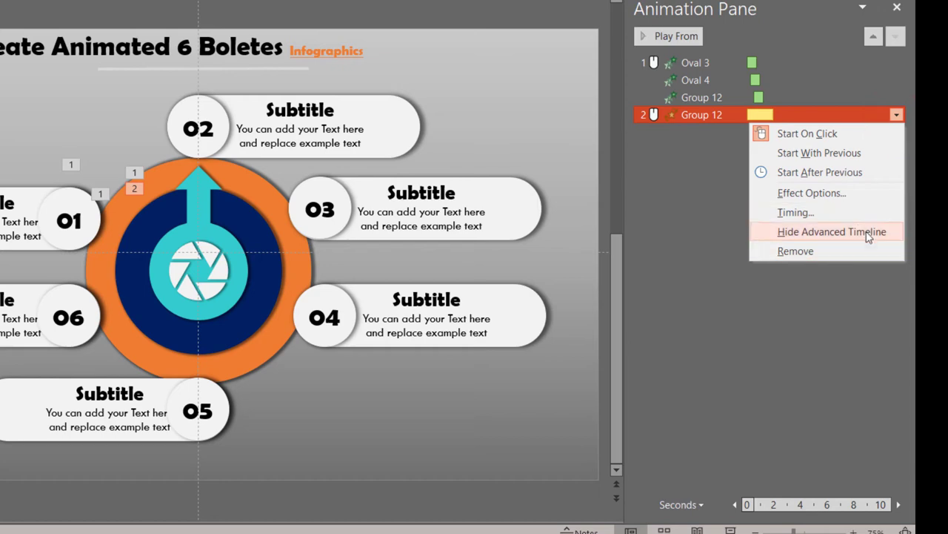
{"action": "left_click", "coordinate": [836, 213]}
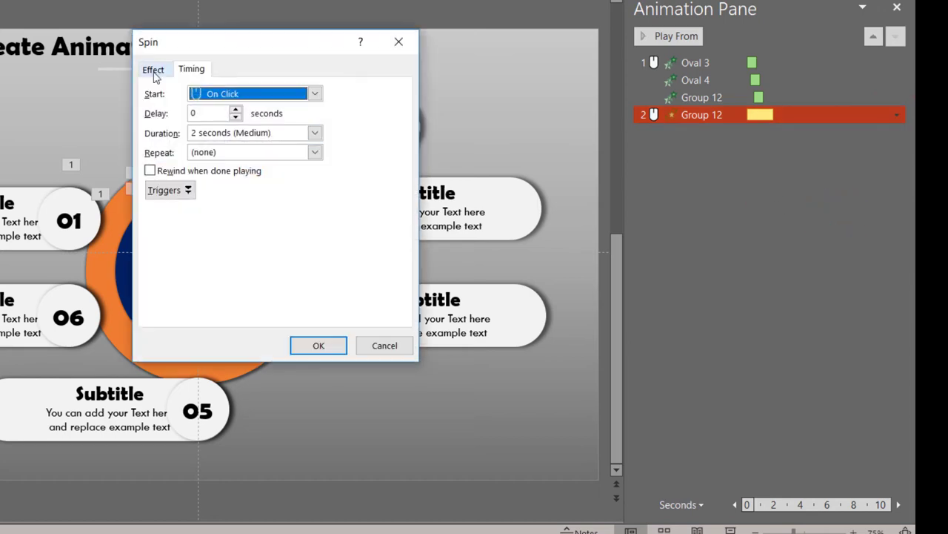
{"action": "left_click", "coordinate": [153, 70]}
{"action": "left_click_drag", "start_coordinate": [238, 183], "coordinate": [249, 184]}
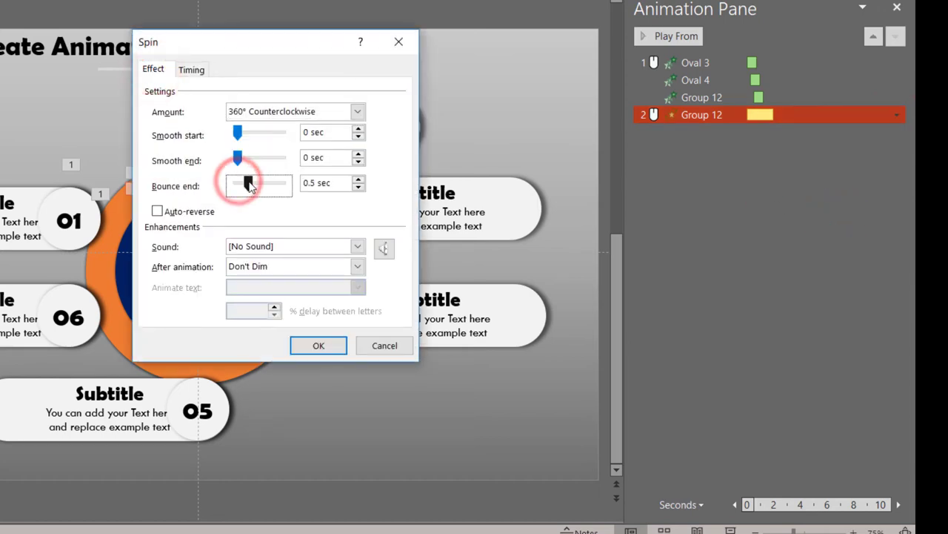
{"action": "left_click", "coordinate": [313, 348]}
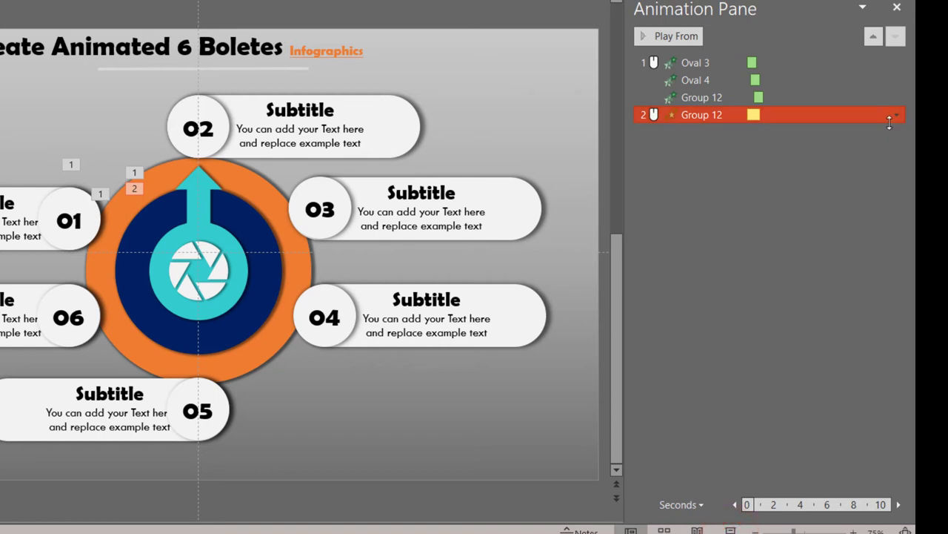
Set the Group 12 spin to Start With Previous and test it in a slide show.
{"action": "left_click", "coordinate": [896, 114]}
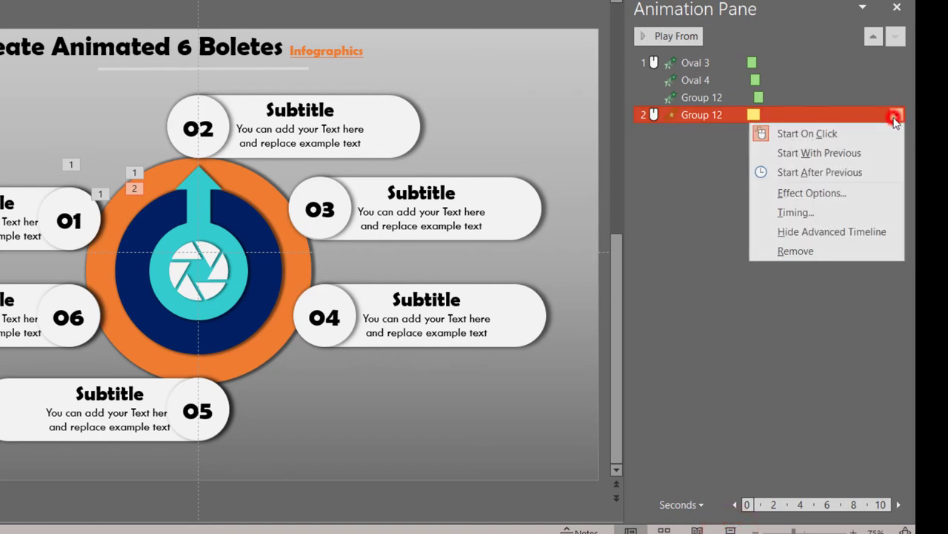
{"action": "left_click", "coordinate": [800, 154]}
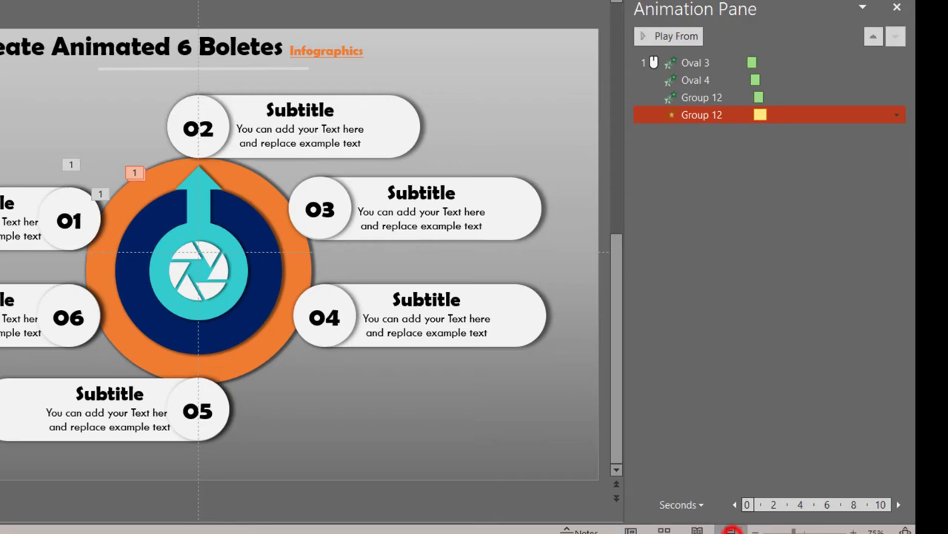
{"action": "left_click", "coordinate": [731, 531]}
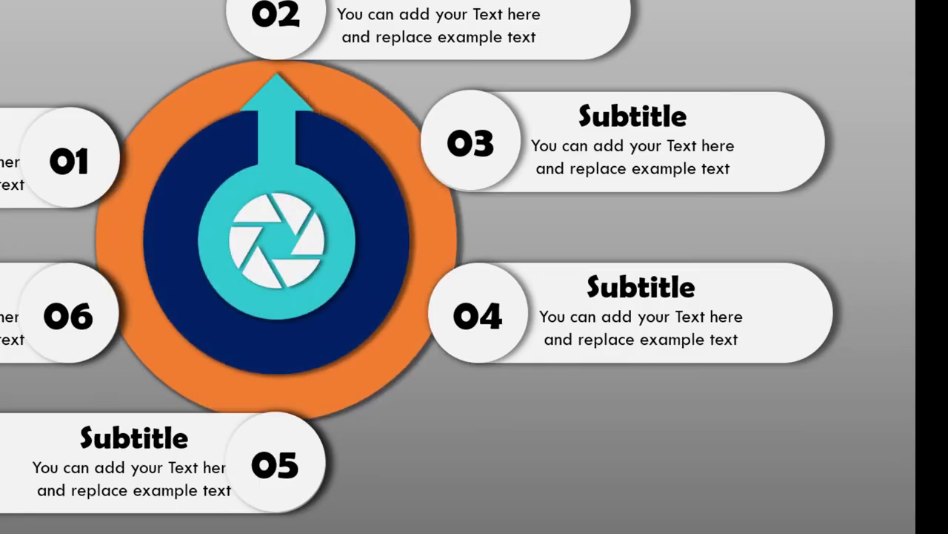
{"action": "key", "text": "Escape"}
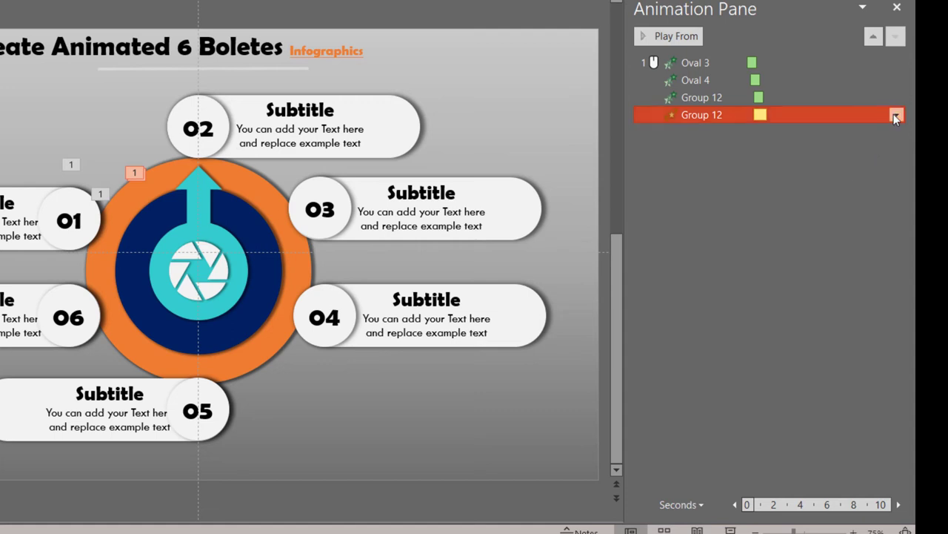
Change the spin to Start After Previous and replay the slide show.
{"action": "left_click", "coordinate": [896, 115]}
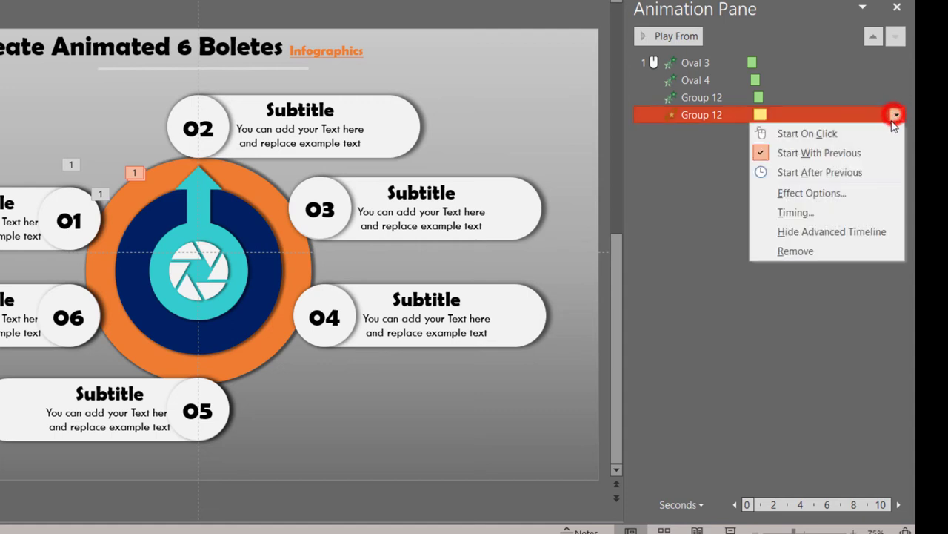
{"action": "left_click", "coordinate": [812, 172]}
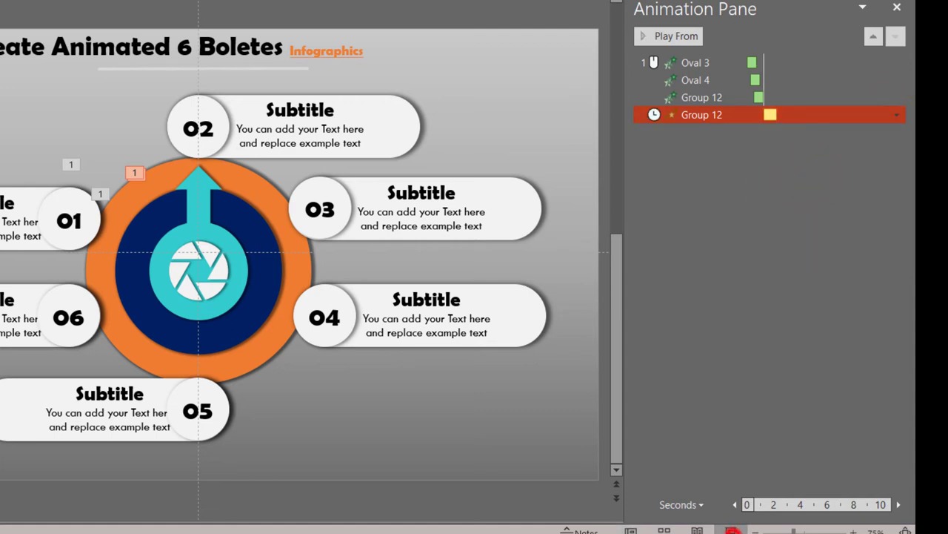
{"action": "left_click", "coordinate": [730, 529]}
{"action": "left_click", "coordinate": [275, 237]}
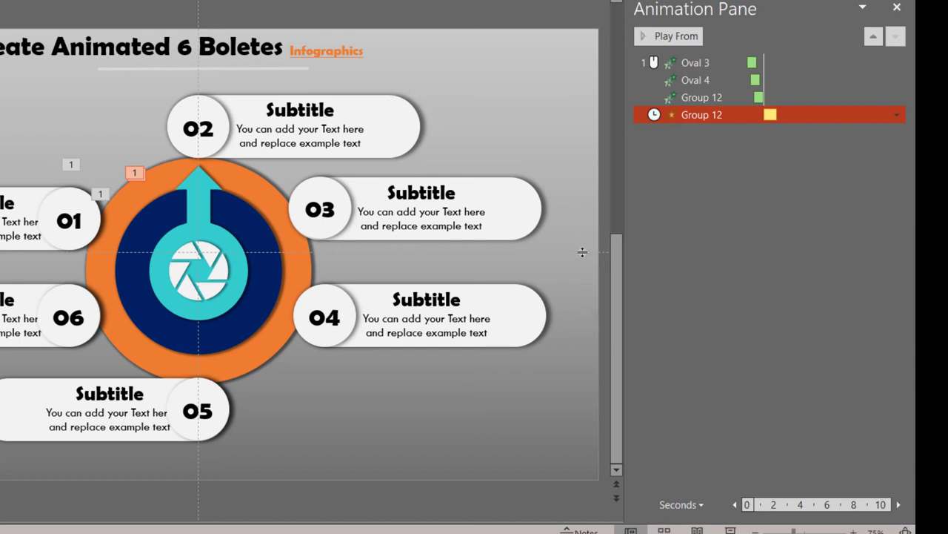
Change the Group 12 spin amount to a custom 180° counterclockwise.
{"action": "left_click", "coordinate": [897, 114]}
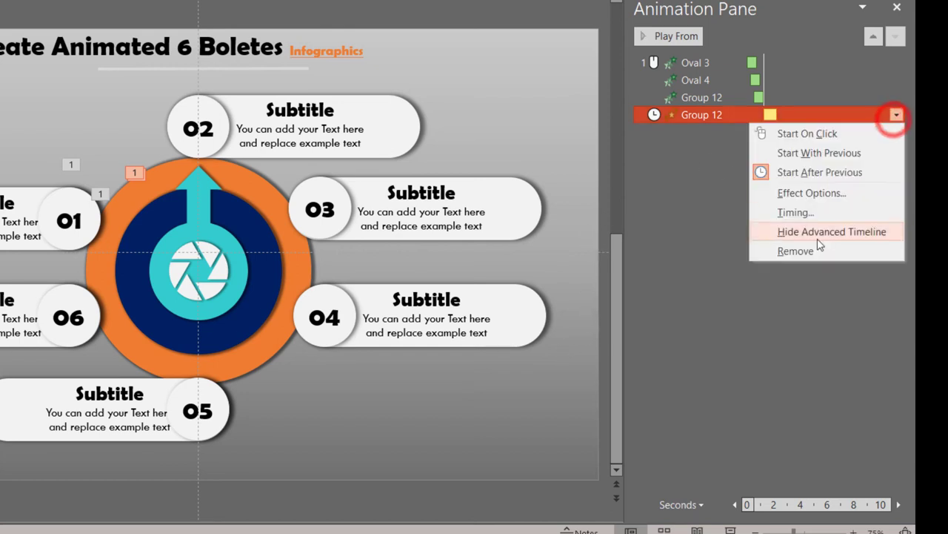
{"action": "left_click", "coordinate": [796, 212]}
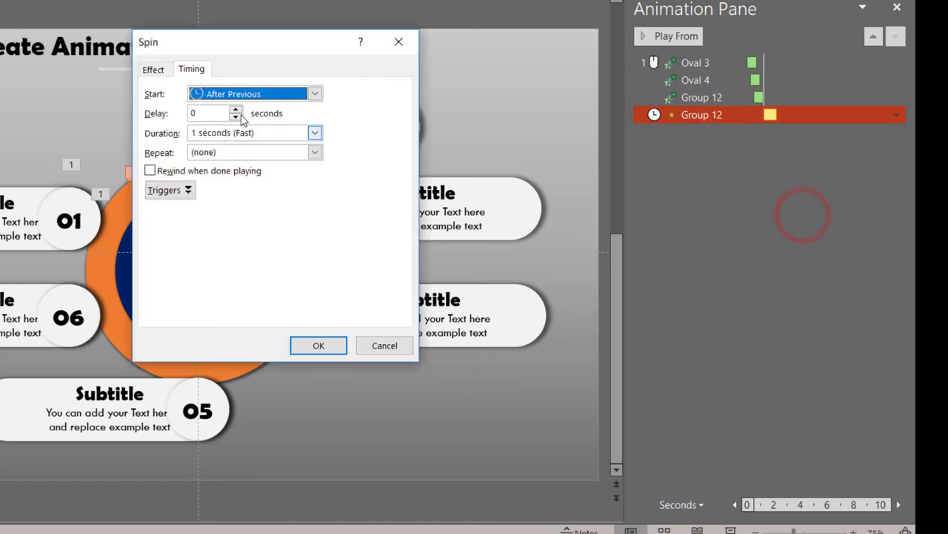
{"action": "left_click", "coordinate": [161, 69]}
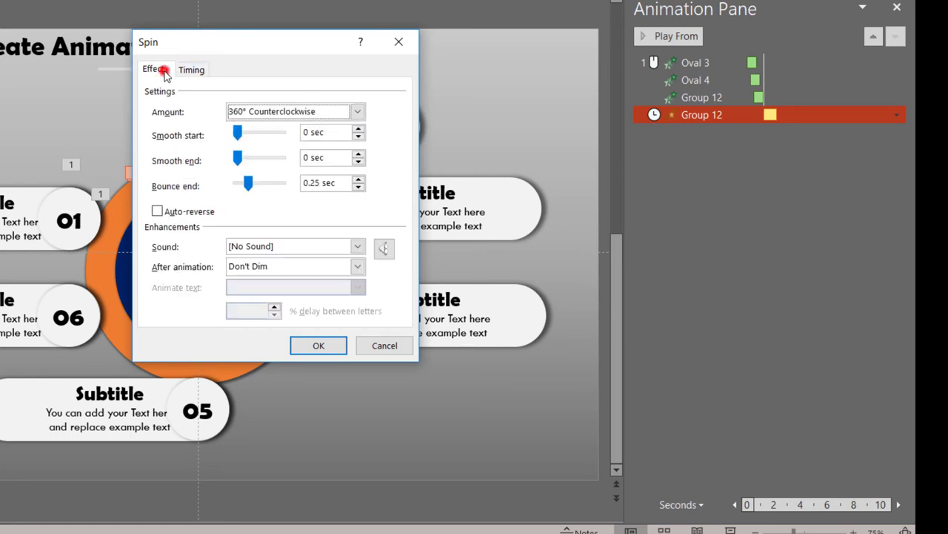
{"action": "left_click", "coordinate": [289, 111]}
{"action": "double_click", "coordinate": [316, 208]}
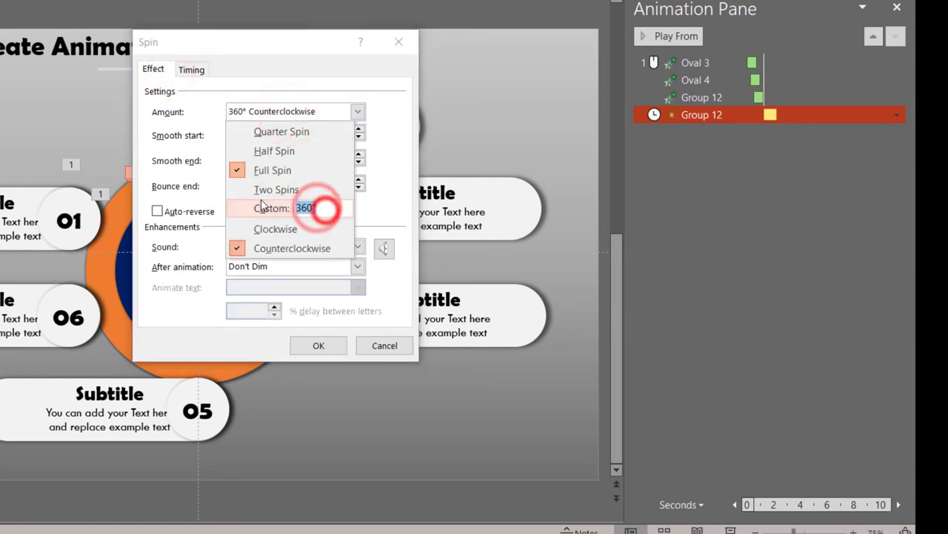
{"action": "type", "text": "180"}
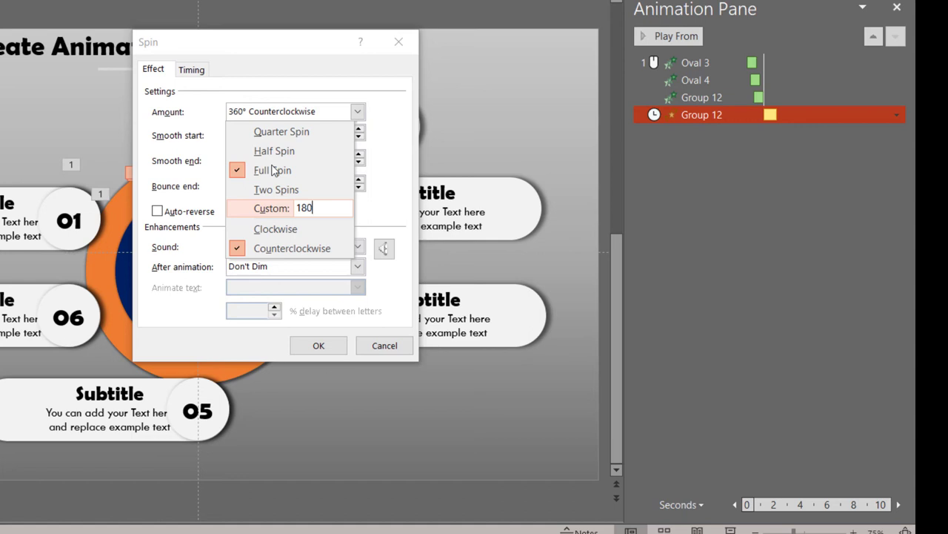
{"action": "key", "text": "Return"}
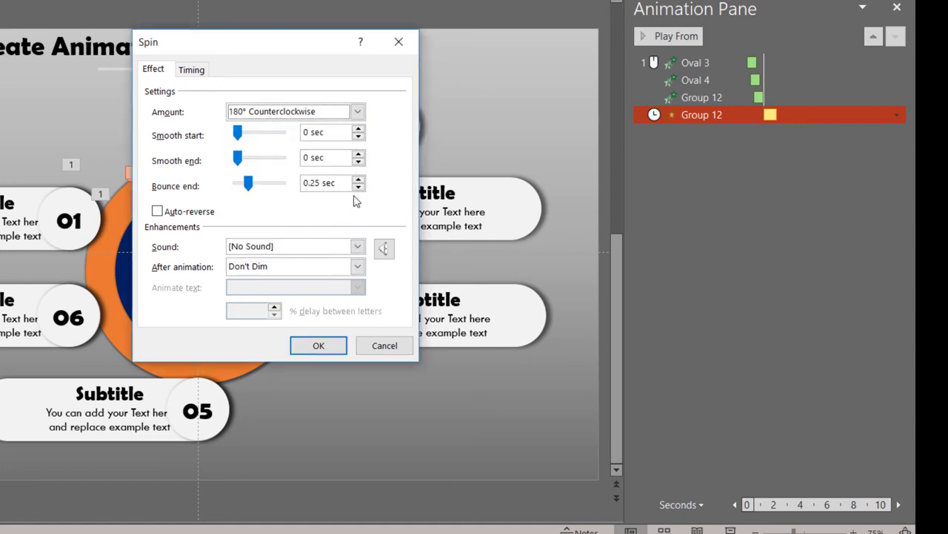
Raise the spin's bounce end to 0.51 sec and preview it in a slide show.
{"action": "left_click_drag", "start_coordinate": [254, 189], "coordinate": [253, 188]}
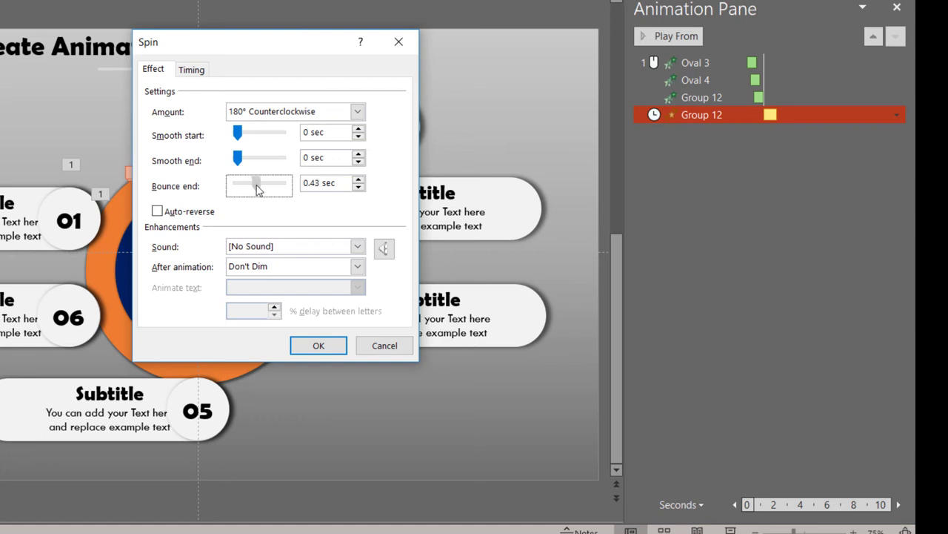
{"action": "left_click", "coordinate": [358, 188]}
{"action": "left_click", "coordinate": [334, 344]}
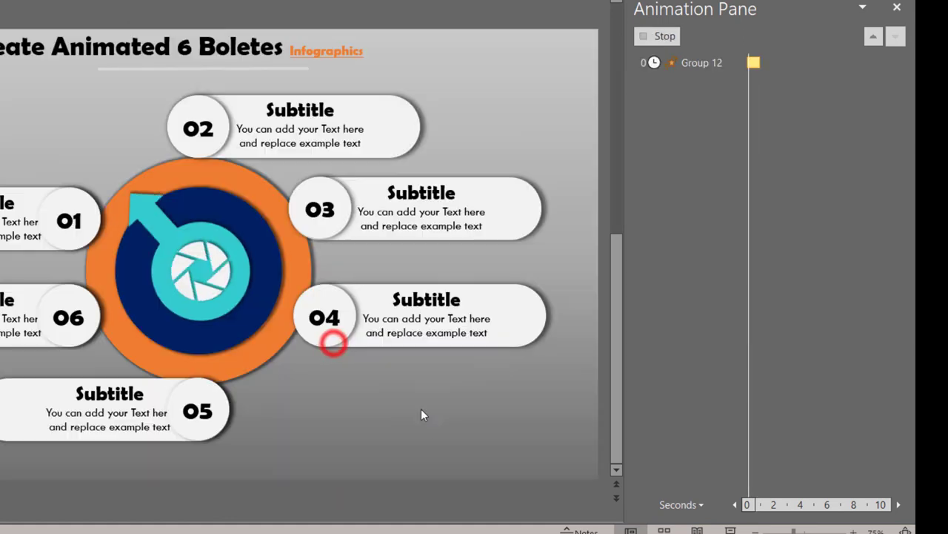
{"action": "left_click", "coordinate": [730, 530]}
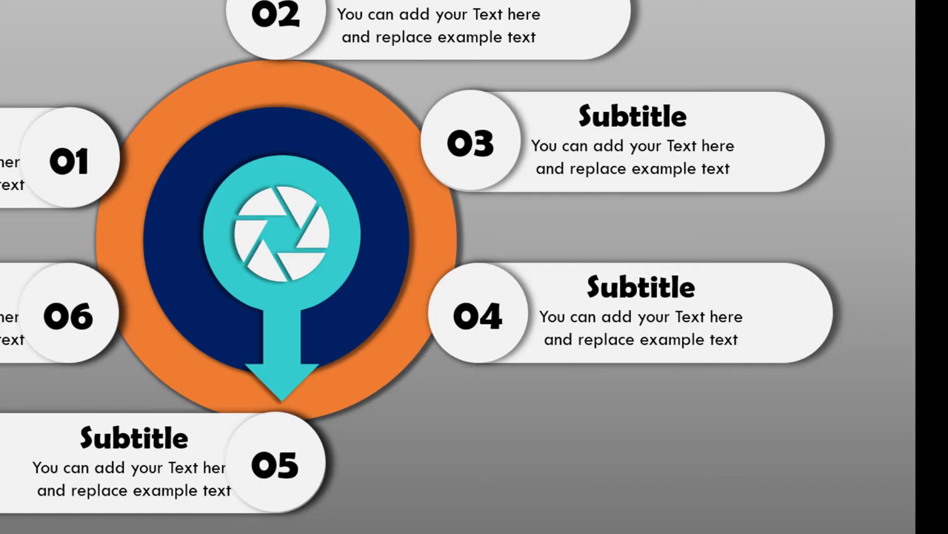
{"action": "key", "text": "Escape"}
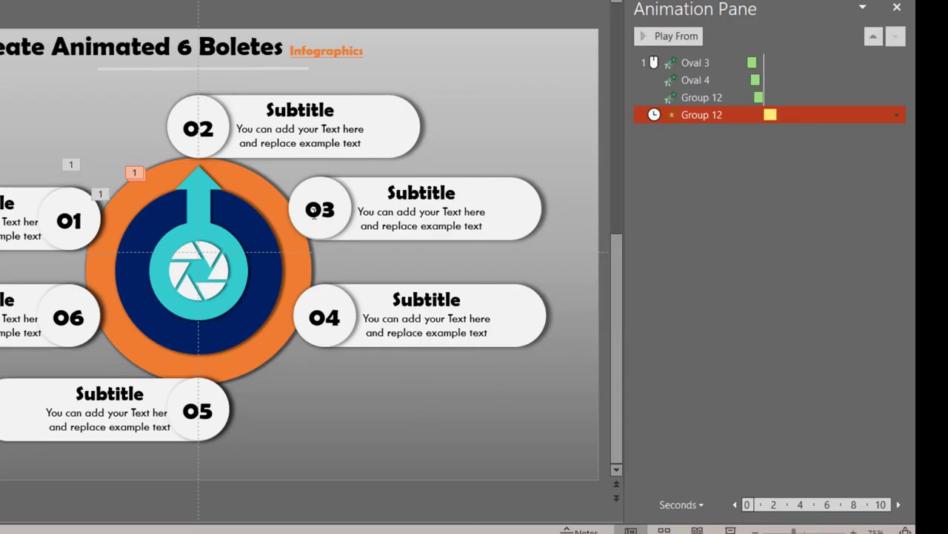
Add a second Spin emphasis to the central arrow Group 12 and select it.
{"action": "left_click", "coordinate": [230, 243]}
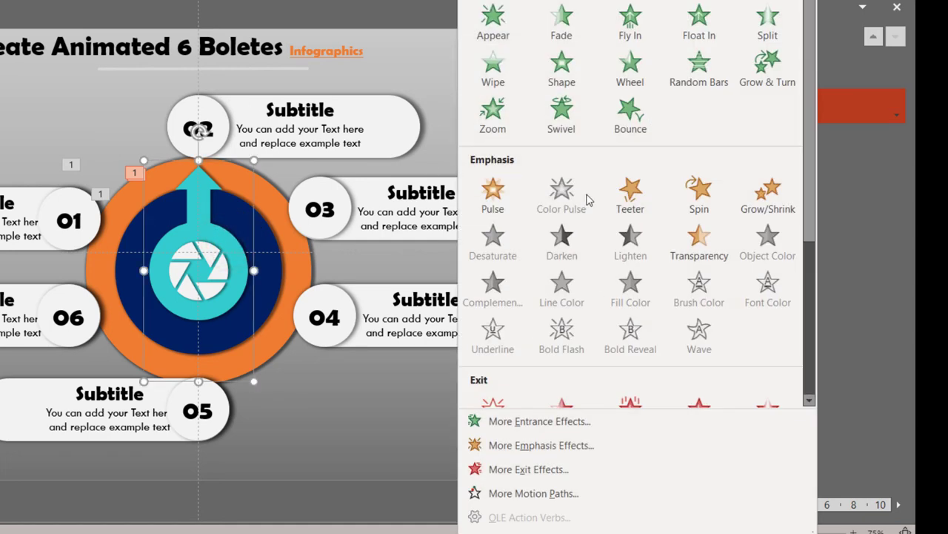
{"action": "left_click", "coordinate": [699, 191]}
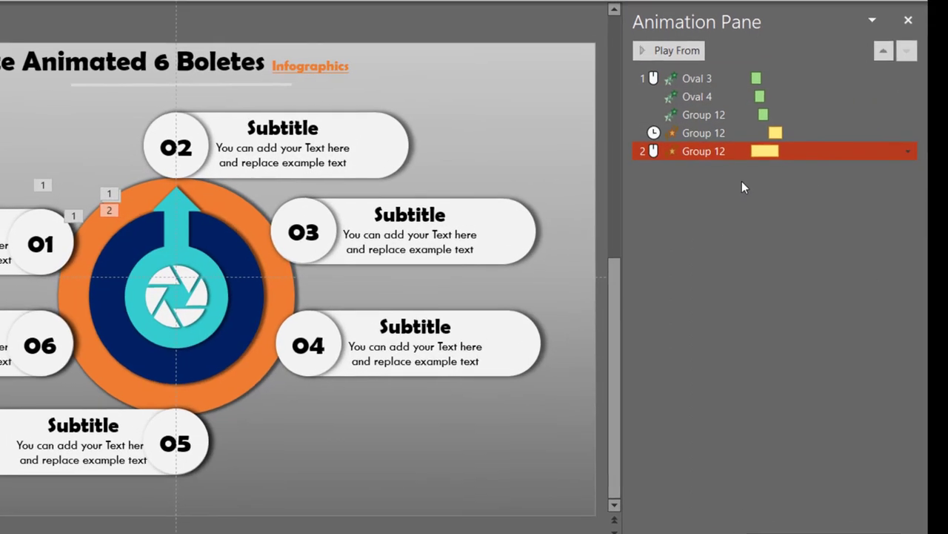
{"action": "left_click", "coordinate": [741, 180]}
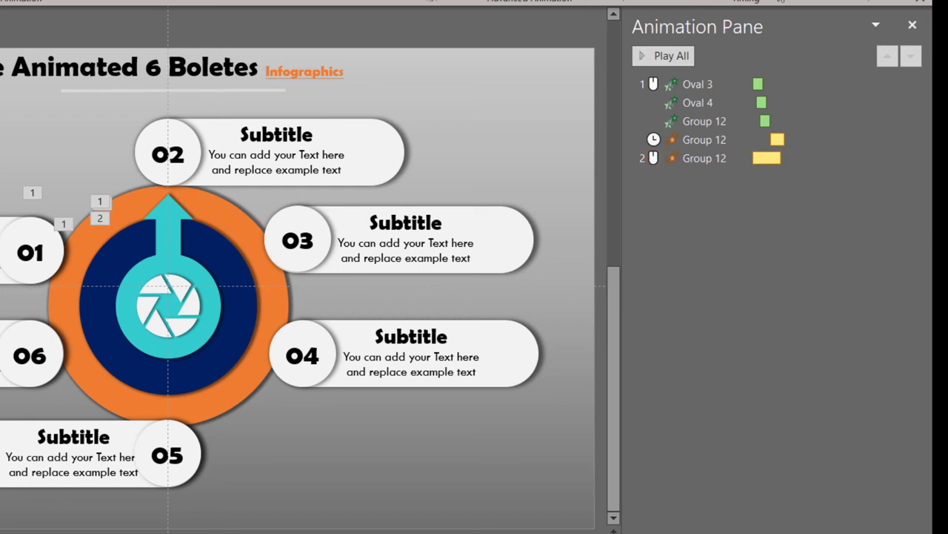
{"action": "left_click", "coordinate": [815, 158]}
Set the new spin's amount to a custom 120° clockwise.
{"action": "left_click", "coordinate": [912, 157]}
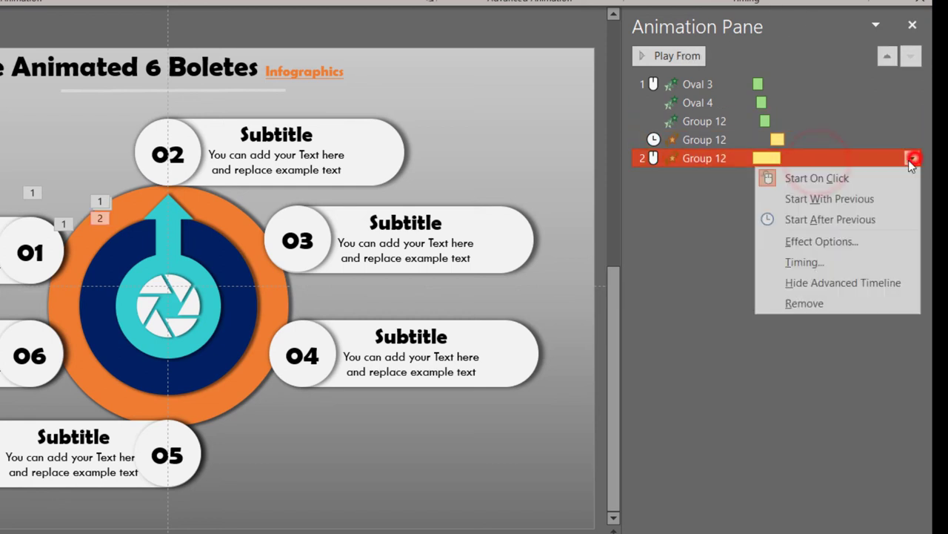
{"action": "left_click", "coordinate": [831, 263]}
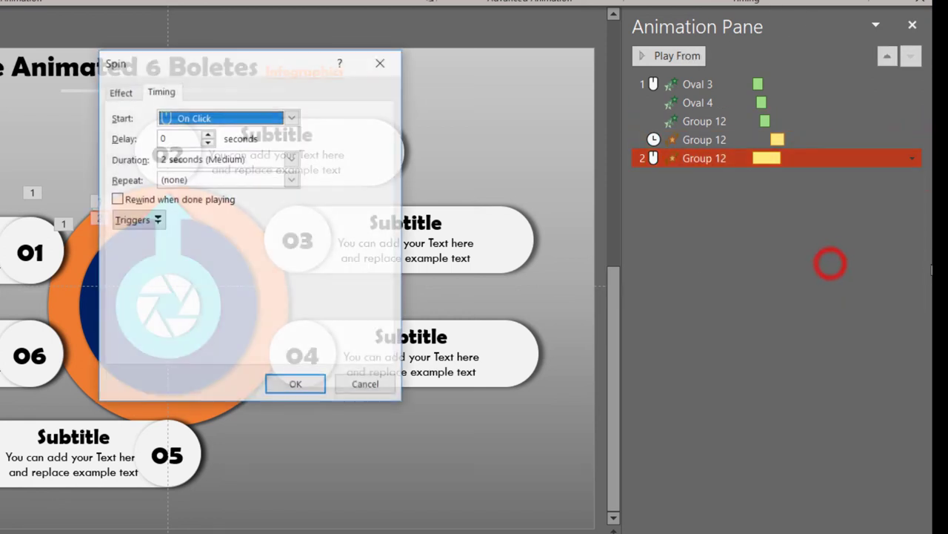
{"action": "left_click", "coordinate": [128, 92]}
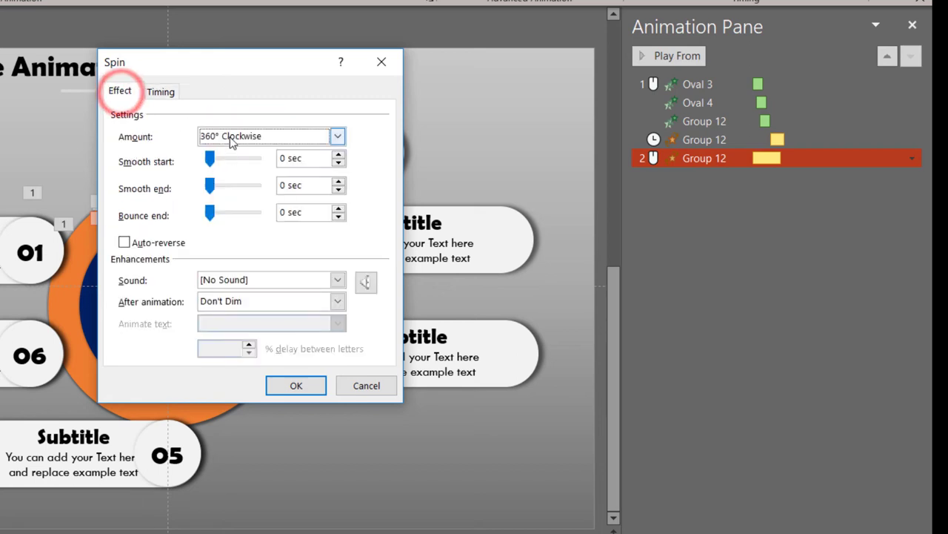
{"action": "left_click", "coordinate": [229, 136]}
{"action": "left_click_drag", "start_coordinate": [303, 239], "coordinate": [257, 244]}
{"action": "type", "text": "120"}
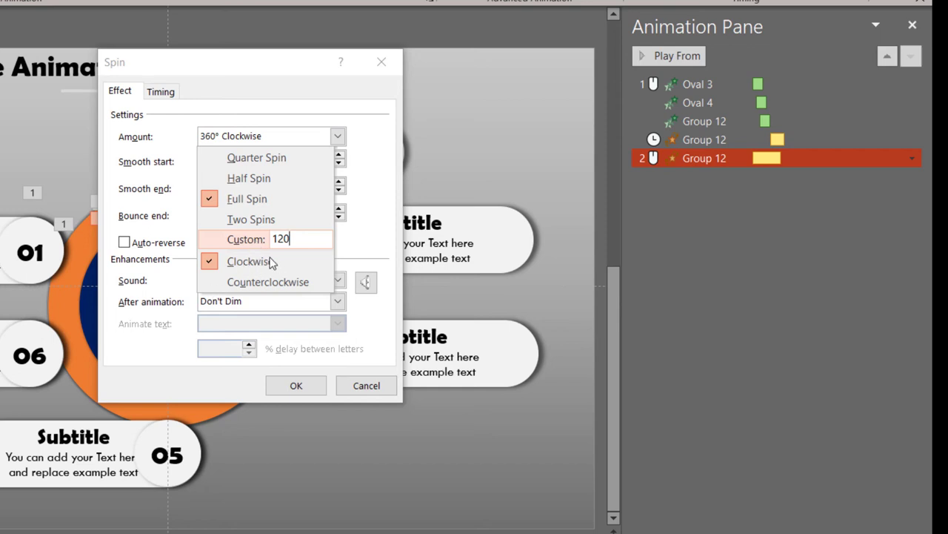
{"action": "key", "text": "Return"}
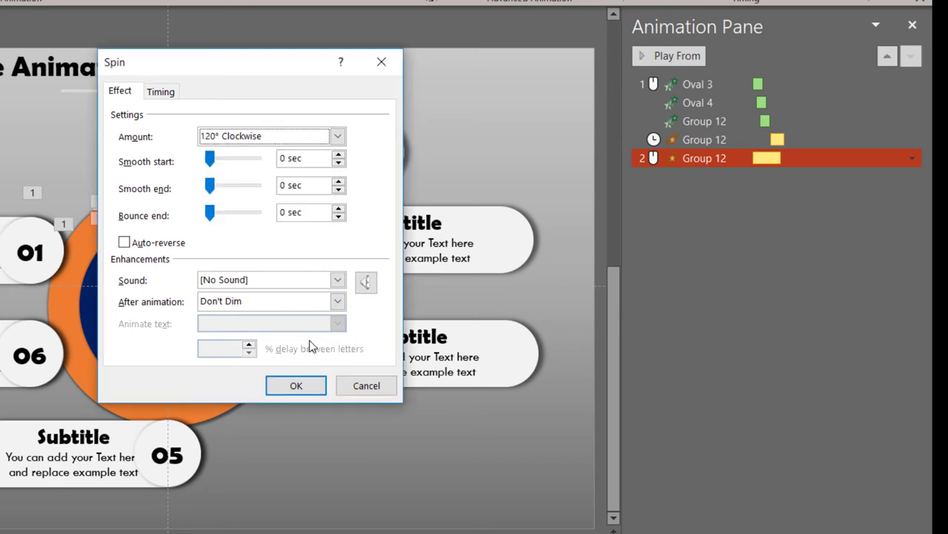
Give the second spin a 0.5 sec bounce end and apply it.
{"action": "left_click_drag", "start_coordinate": [210, 215], "coordinate": [224, 213]}
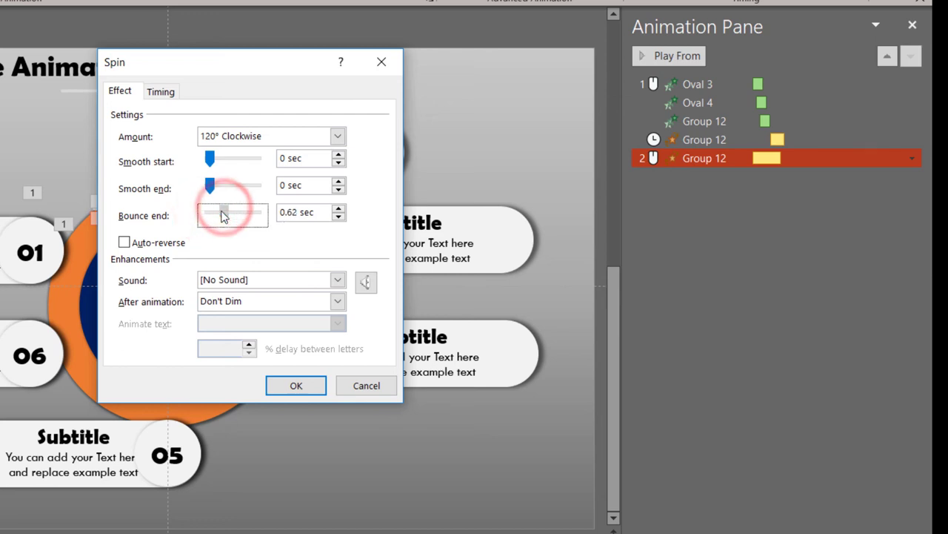
{"action": "left_click", "coordinate": [338, 217]}
{"action": "left_click", "coordinate": [338, 217]}
{"action": "left_click", "coordinate": [338, 217]}
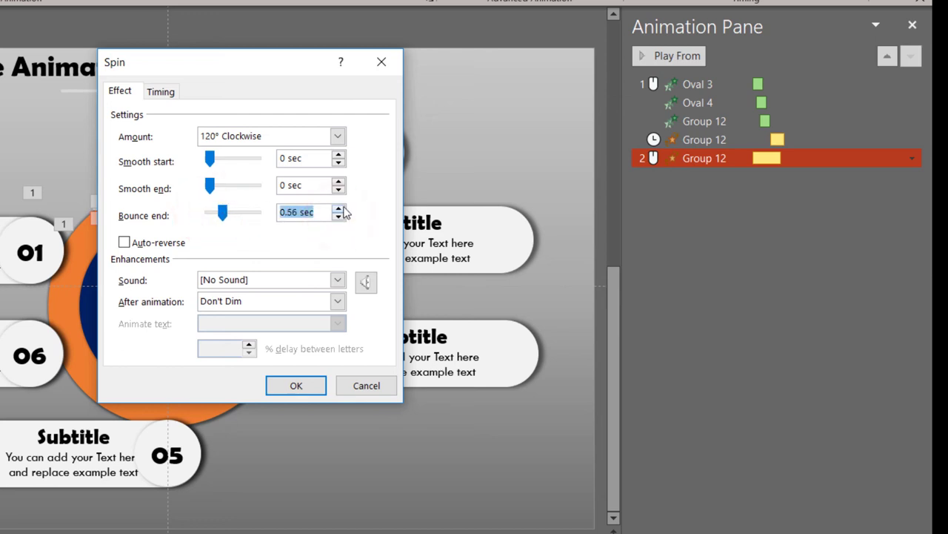
{"action": "left_click", "coordinate": [337, 218]}
{"action": "left_click", "coordinate": [338, 219]}
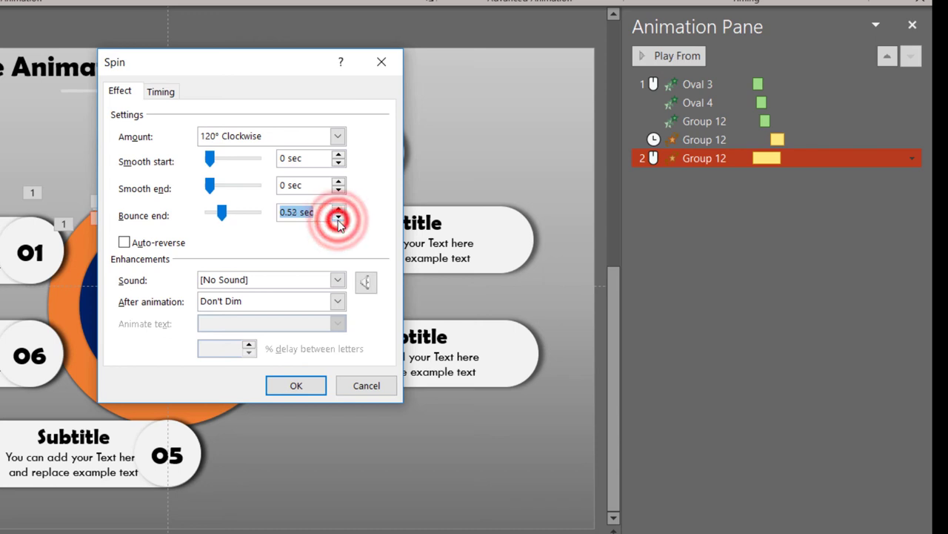
{"action": "left_click", "coordinate": [338, 219]}
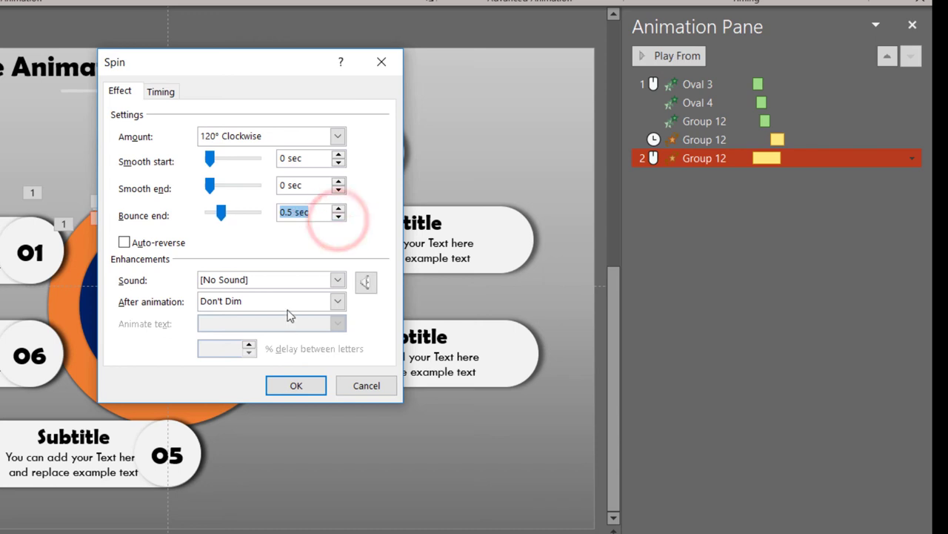
{"action": "left_click", "coordinate": [296, 386]}
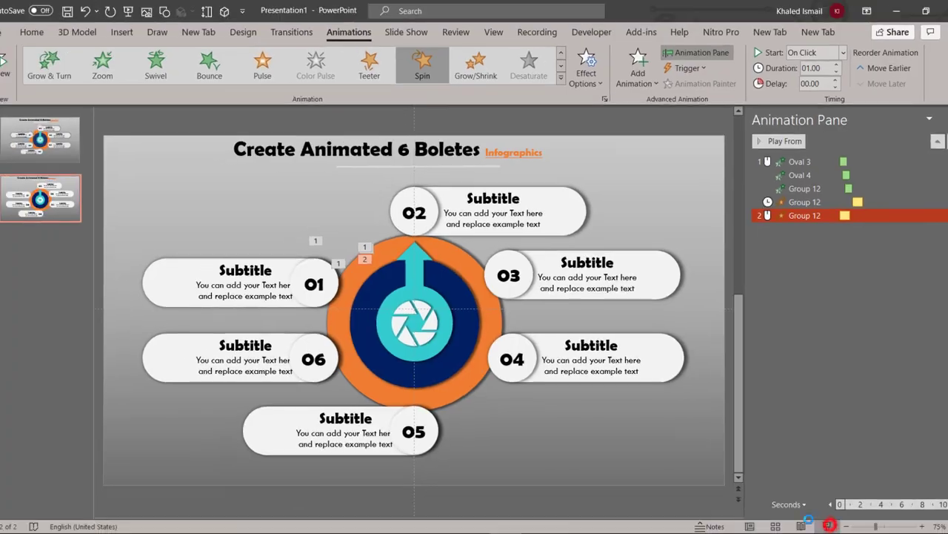
Preview the arrow's second spin in a slide show, then select the 01 number circle.
{"action": "left_click", "coordinate": [830, 521]}
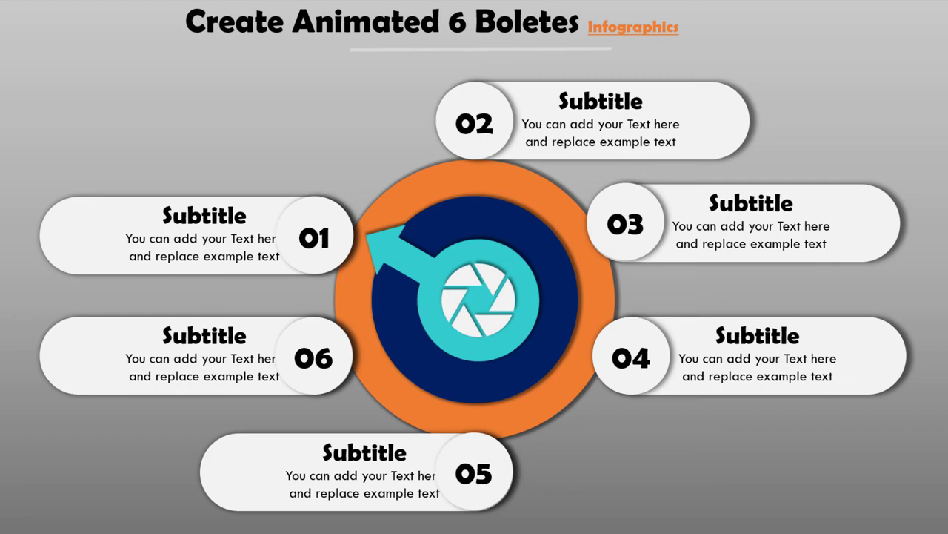
{"action": "key", "text": "Escape"}
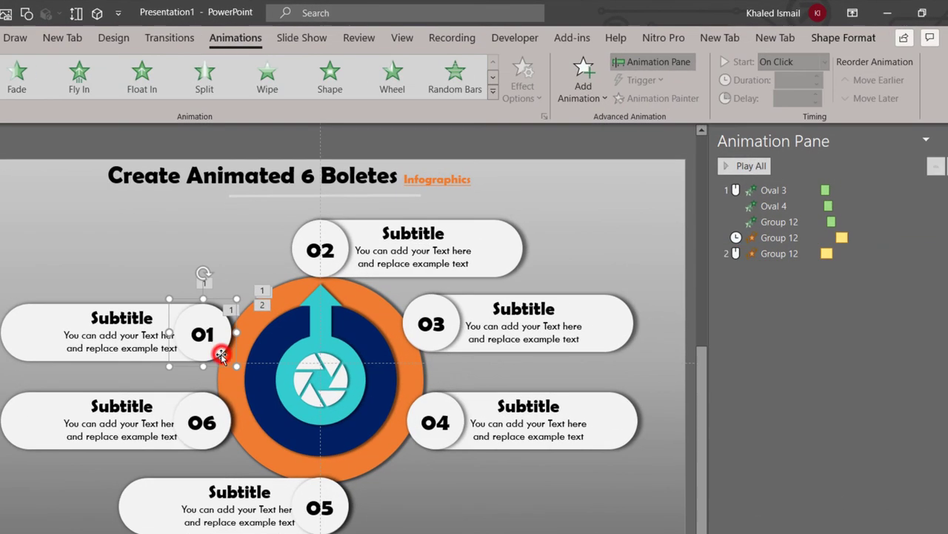
{"action": "left_click", "coordinate": [329, 306]}
Give the 01 circle (Group 58) a Zoom entrance set to Start After Previous.
{"action": "left_click", "coordinate": [492, 95]}
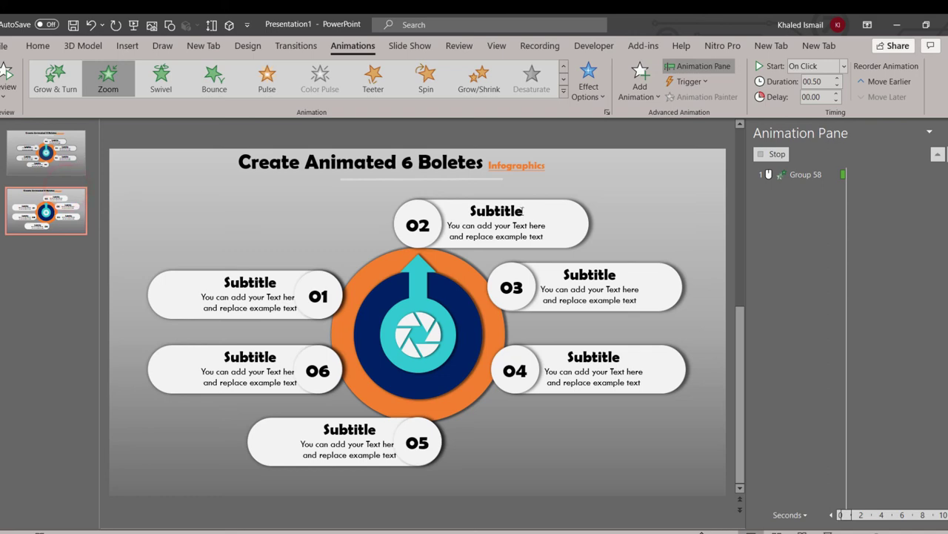
{"action": "left_click", "coordinate": [932, 251]}
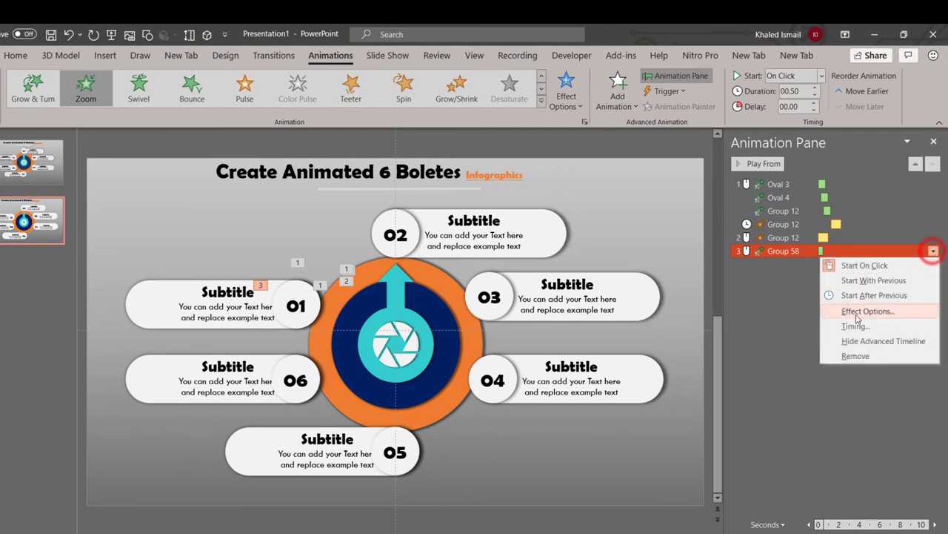
{"action": "left_click", "coordinate": [871, 296]}
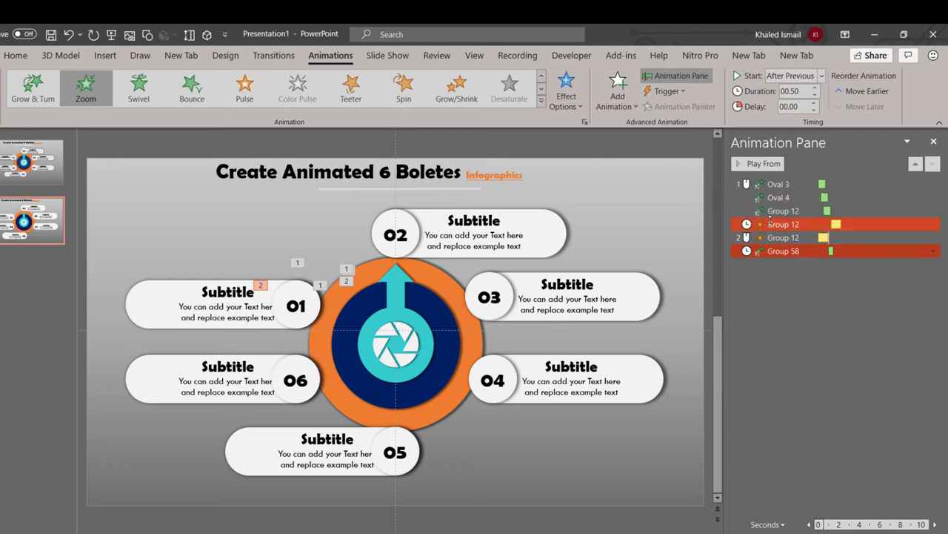
{"action": "left_click", "coordinate": [293, 292]}
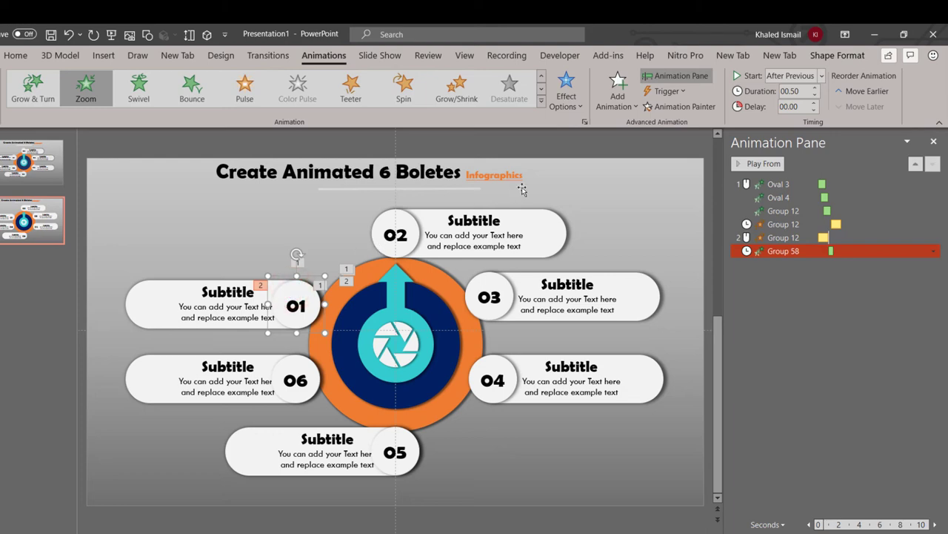
{"action": "left_click", "coordinate": [623, 114]}
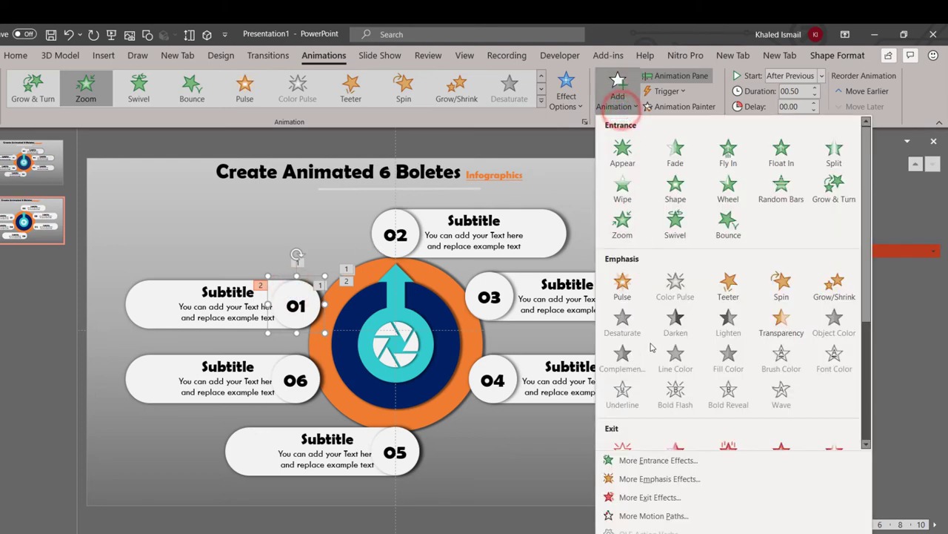
Add a leftward Lines motion path to the 01 circle with a 0.50 second duration.
{"action": "scroll", "coordinate": [626, 348], "scroll_direction": "down", "scroll_amount": 3}
{"action": "left_click", "coordinate": [629, 394]}
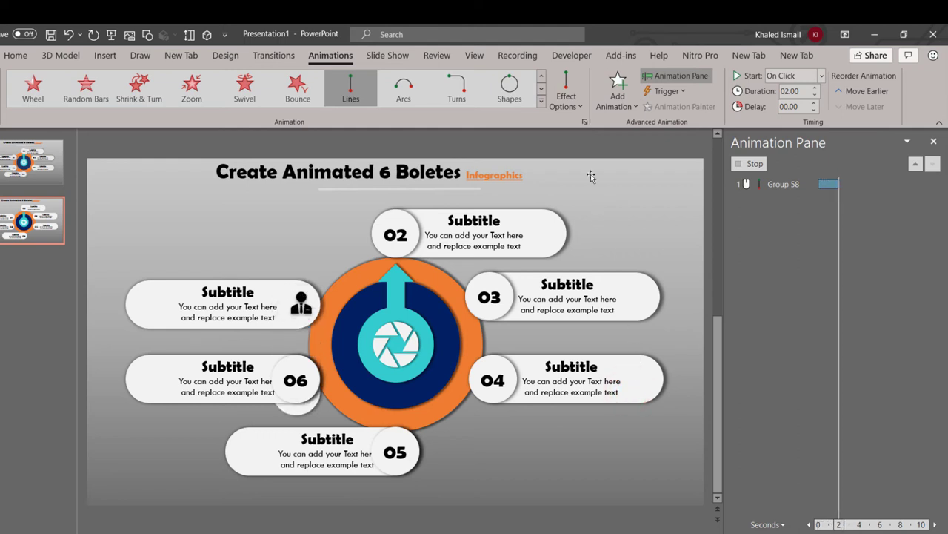
{"action": "left_click", "coordinate": [575, 104]}
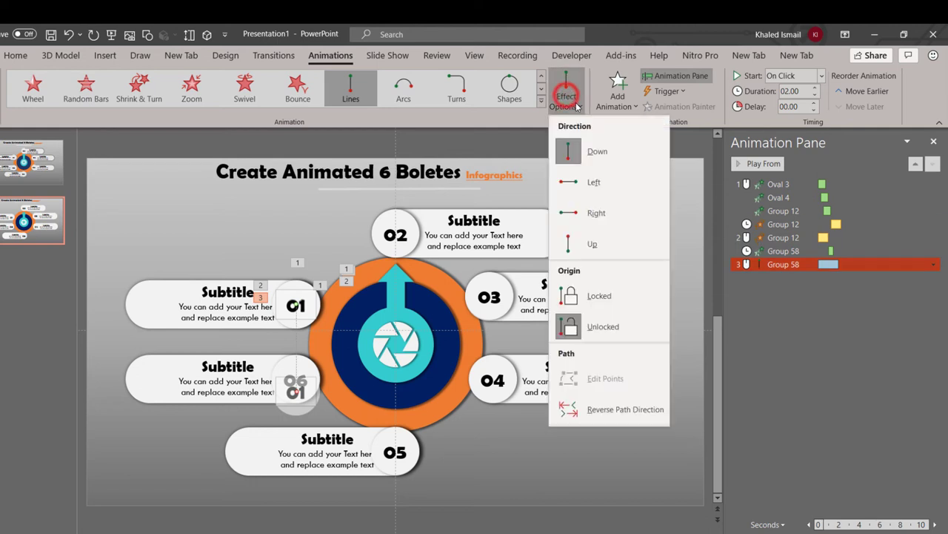
{"action": "left_click", "coordinate": [597, 186]}
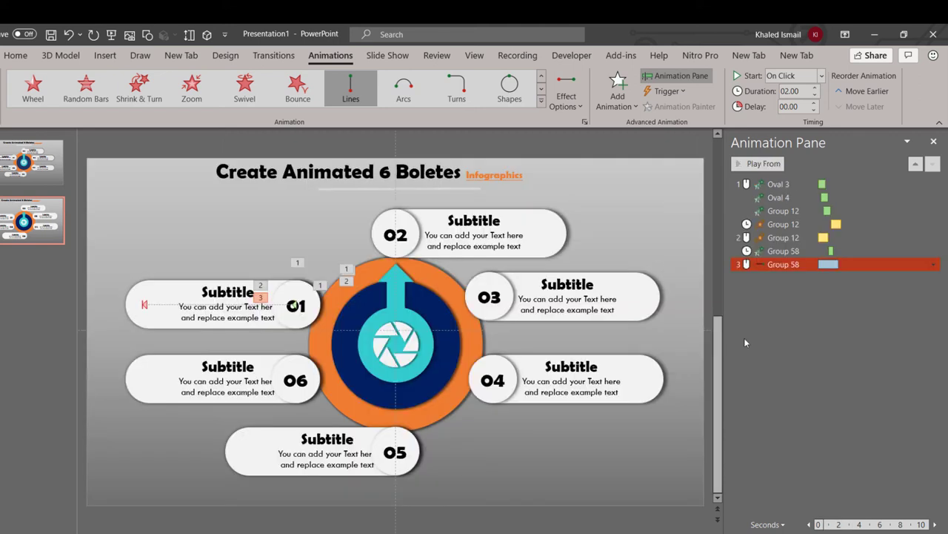
{"action": "left_click", "coordinate": [816, 97]}
{"action": "left_click", "coordinate": [816, 97]}
{"action": "left_click", "coordinate": [816, 97]}
{"action": "left_click", "coordinate": [816, 98]}
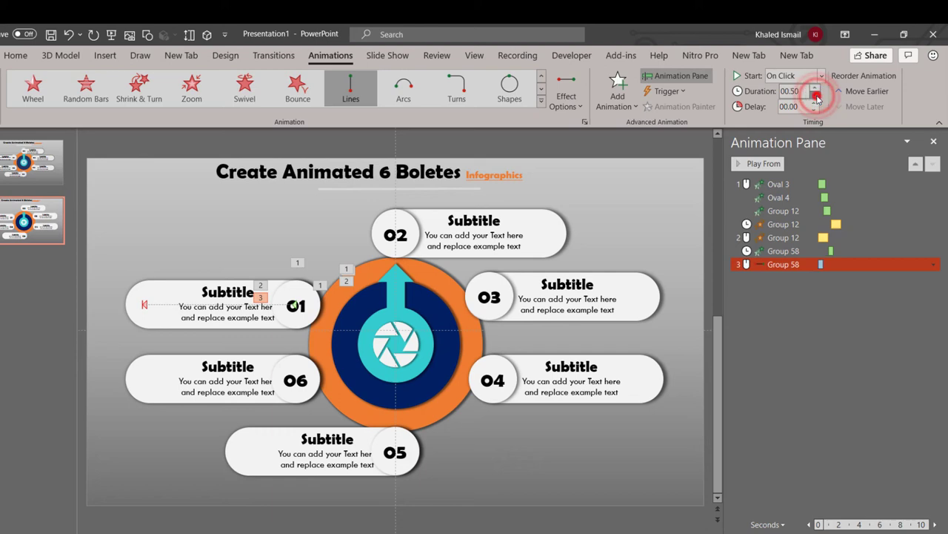
{"action": "left_click", "coordinate": [816, 97]}
Drag the path's end point to the pill's left end, then deselect everything.
{"action": "left_click", "coordinate": [933, 265]}
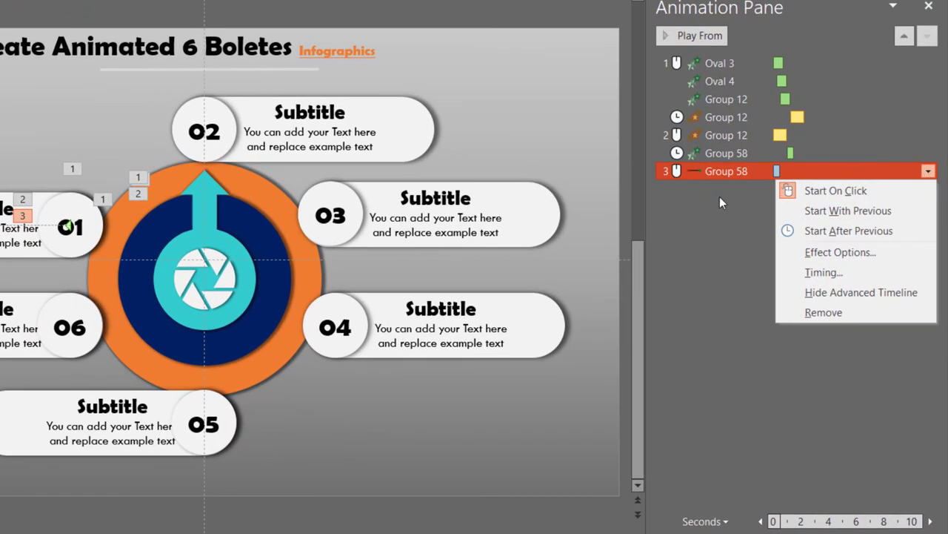
{"action": "left_click", "coordinate": [719, 169]}
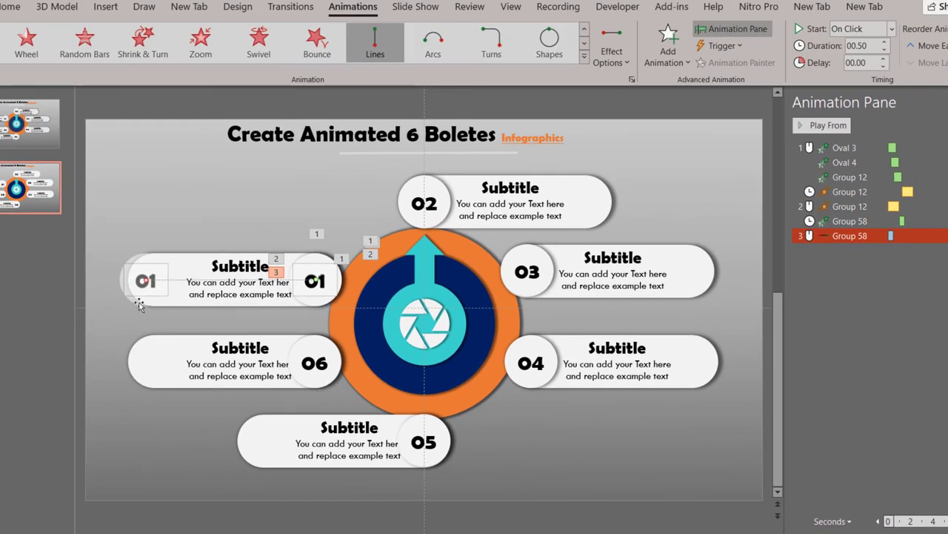
{"action": "left_click_drag", "start_coordinate": [142, 280], "coordinate": [153, 281]}
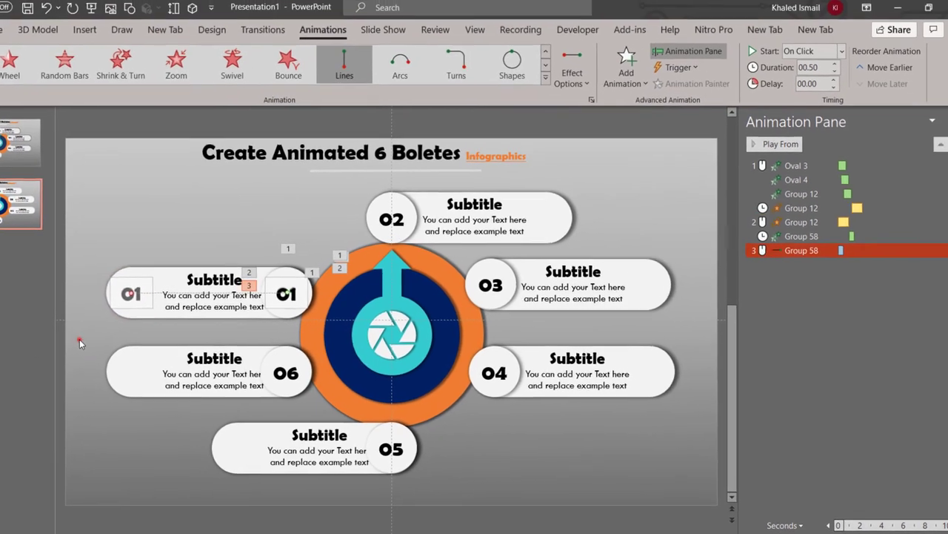
{"action": "left_click", "coordinate": [100, 328]}
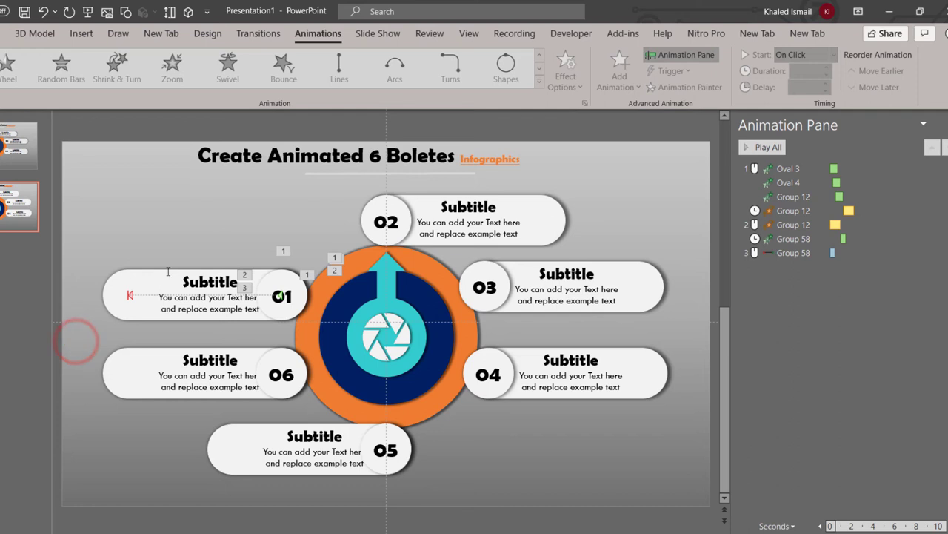
{"action": "left_click", "coordinate": [168, 271]}
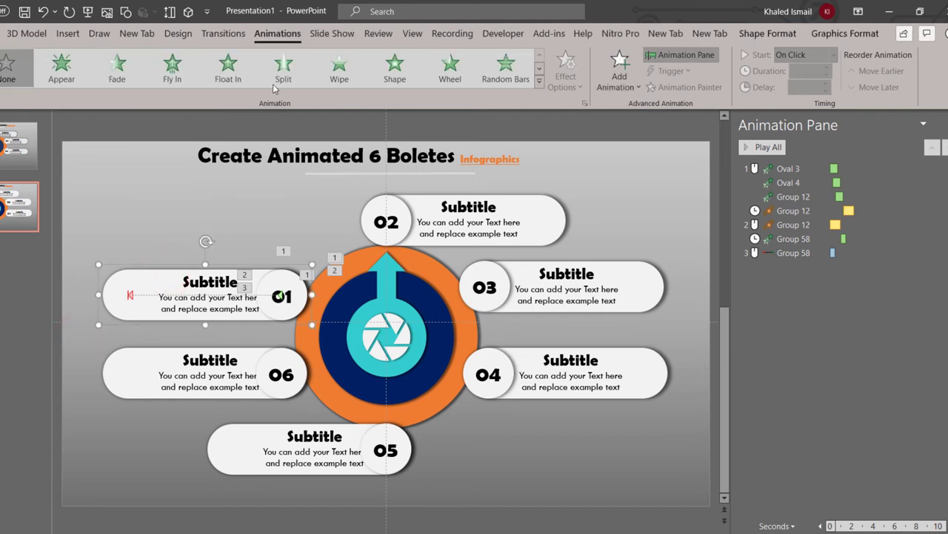
{"action": "left_click", "coordinate": [337, 68]}
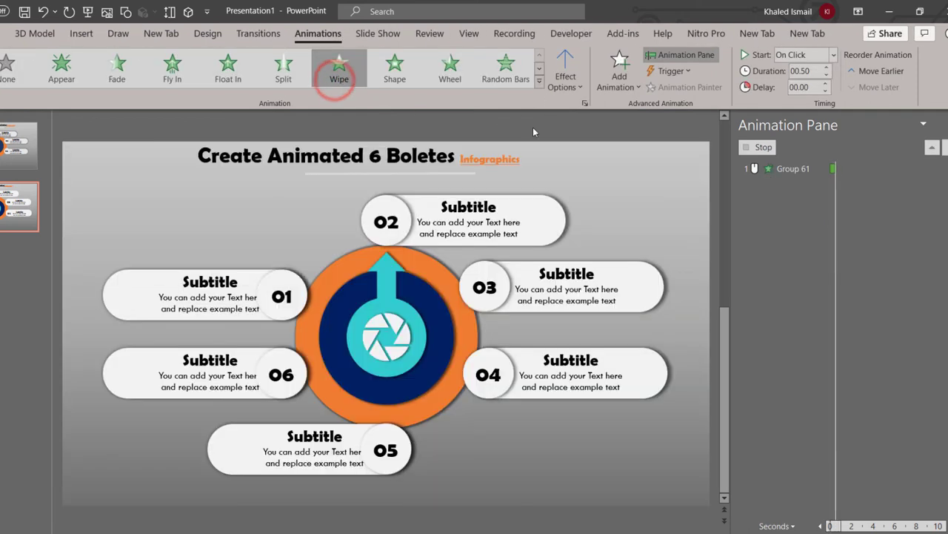
{"action": "left_click", "coordinate": [565, 71]}
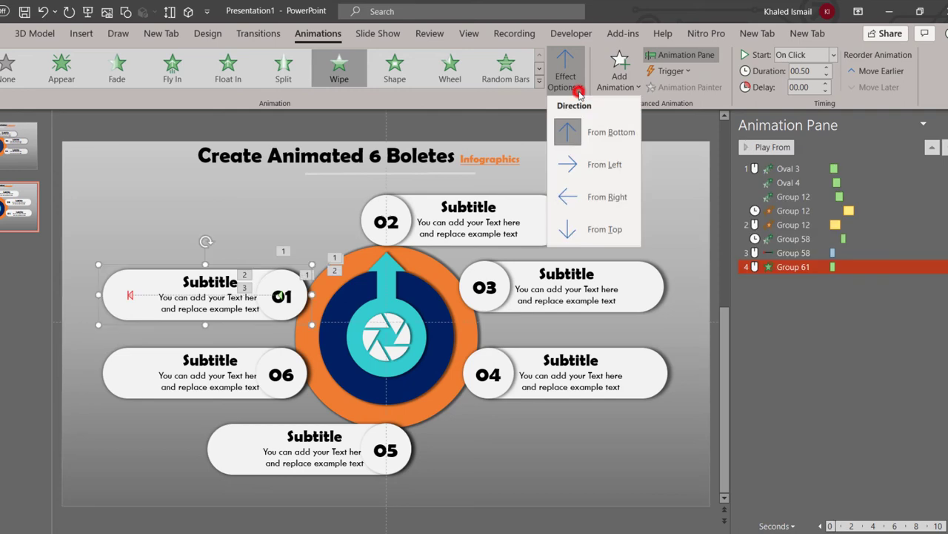
{"action": "left_click", "coordinate": [607, 198]}
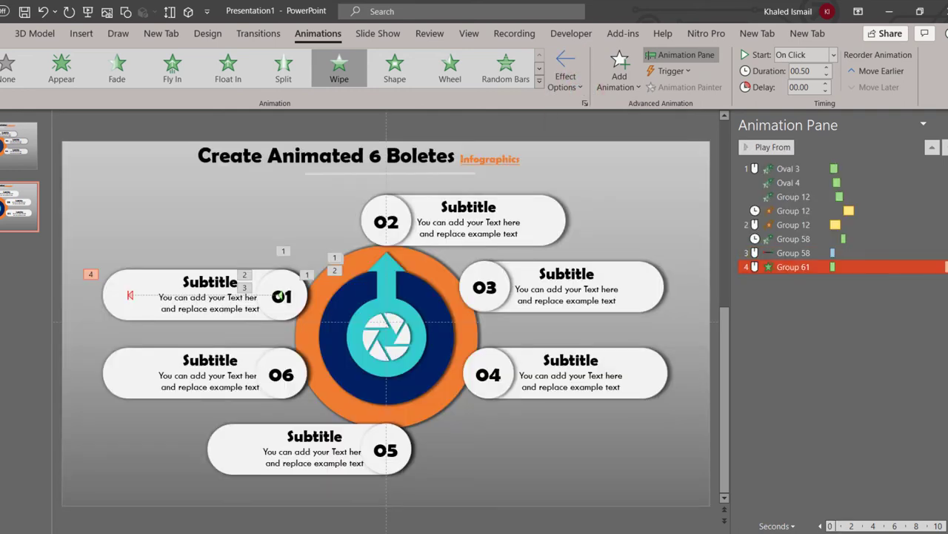
{"action": "left_click", "coordinate": [944, 267]}
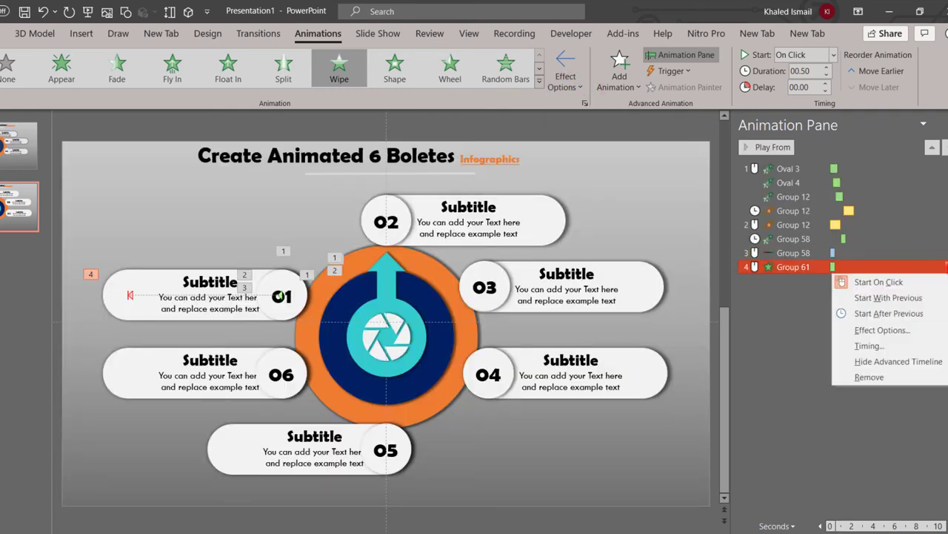
{"action": "left_click", "coordinate": [896, 298]}
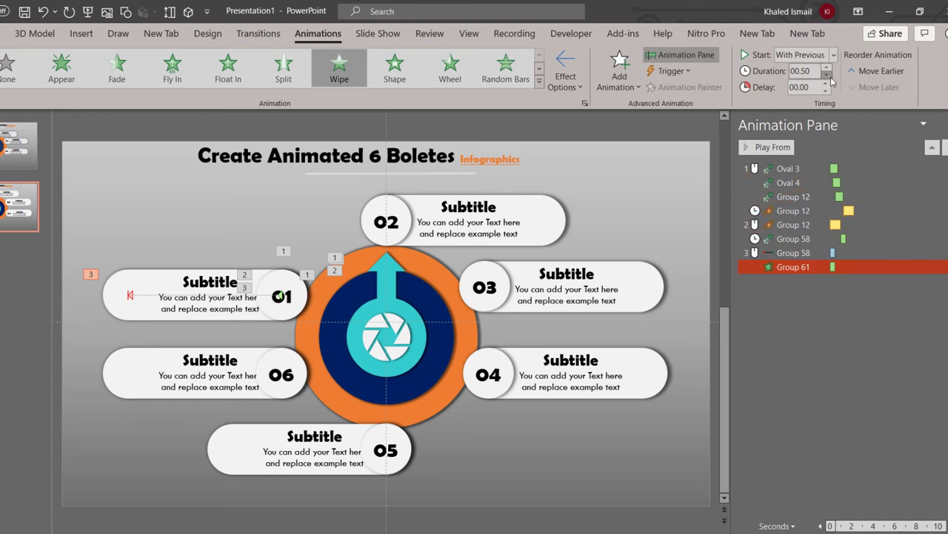
{"action": "key", "text": "shift+F5"}
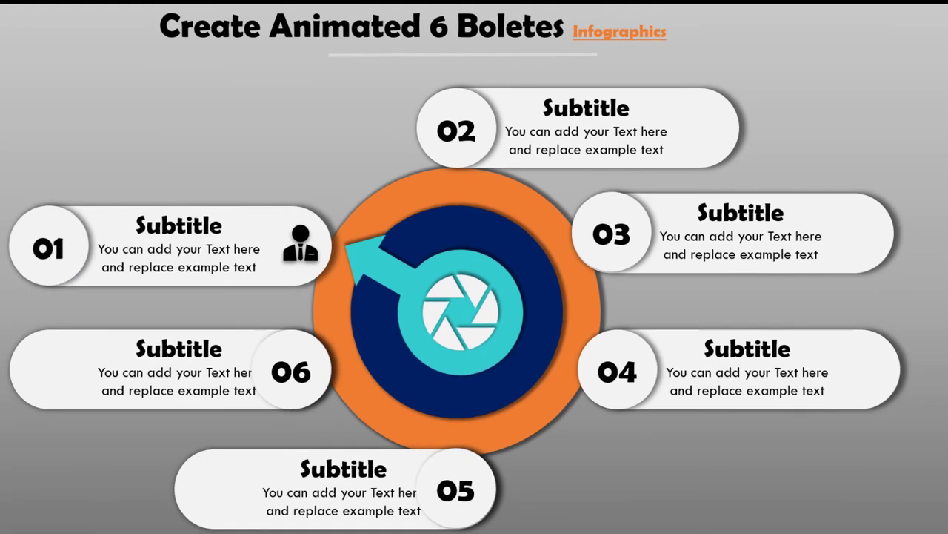
{"action": "key", "text": "Escape"}
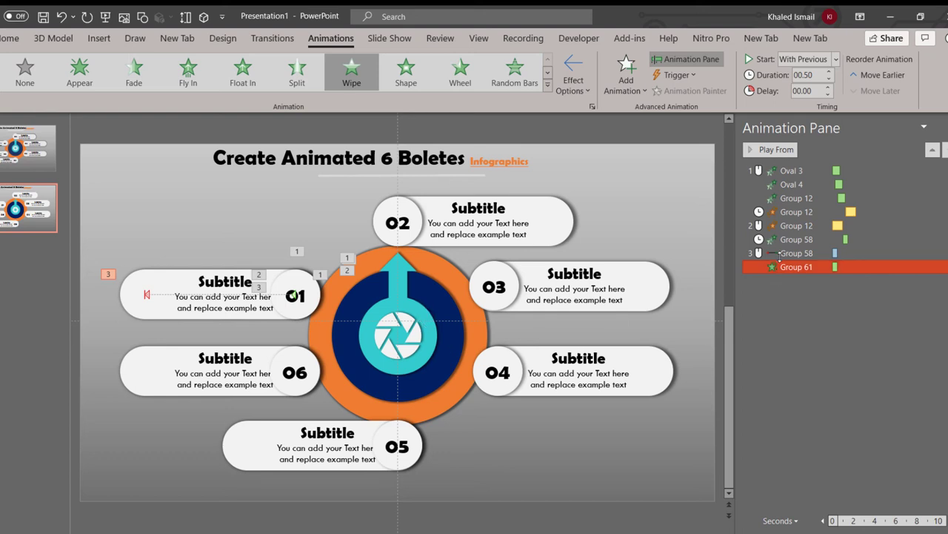
Set a 0.5 sec bounce end on the second Group 12 Spin, then reselect the central arrow.
{"action": "left_click", "coordinate": [797, 225]}
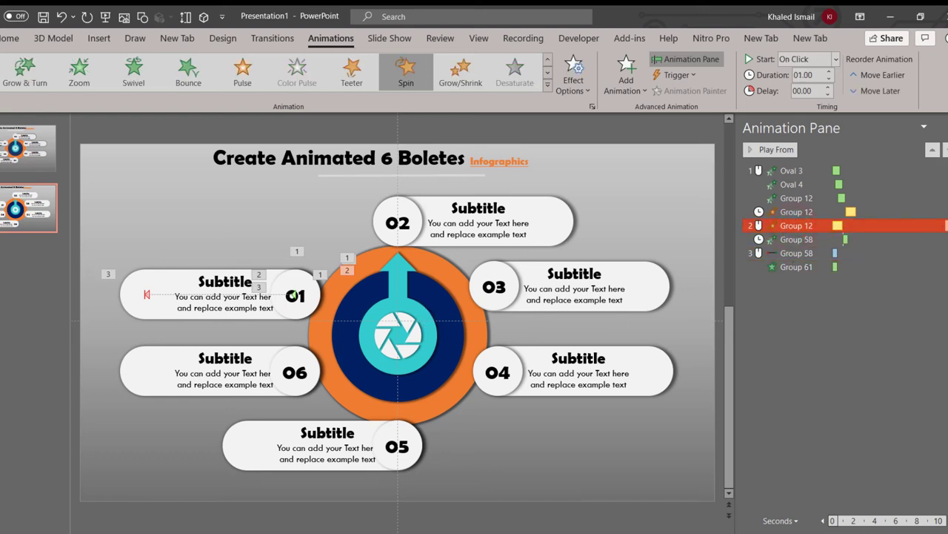
{"action": "right_click", "coordinate": [919, 225]}
{"action": "left_click", "coordinate": [919, 286]}
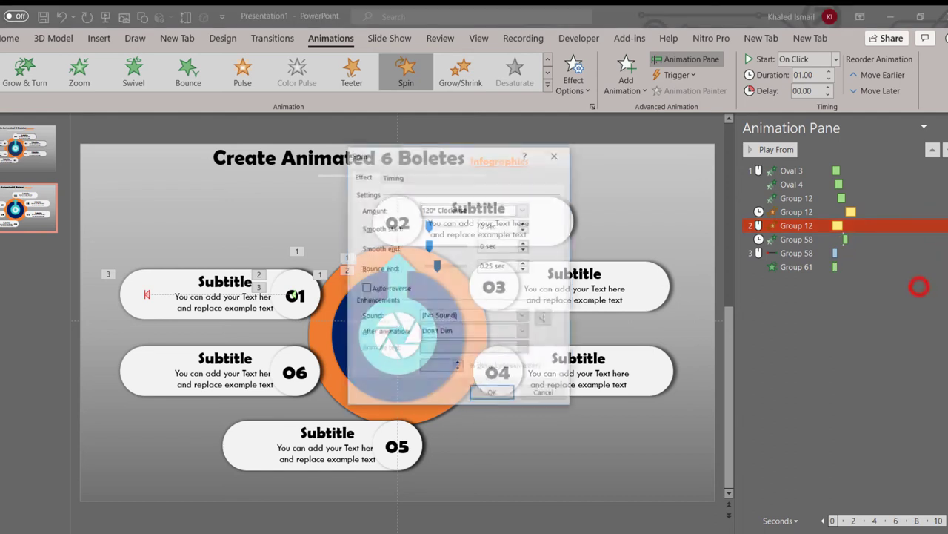
{"action": "left_click", "coordinate": [438, 267]}
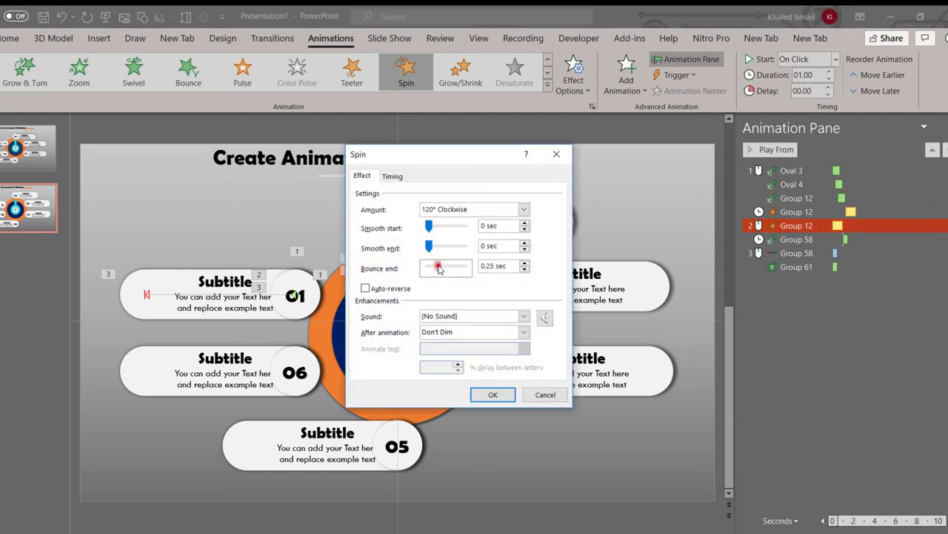
{"action": "left_click_drag", "start_coordinate": [440, 268], "coordinate": [443, 269]}
{"action": "left_click", "coordinate": [525, 264]}
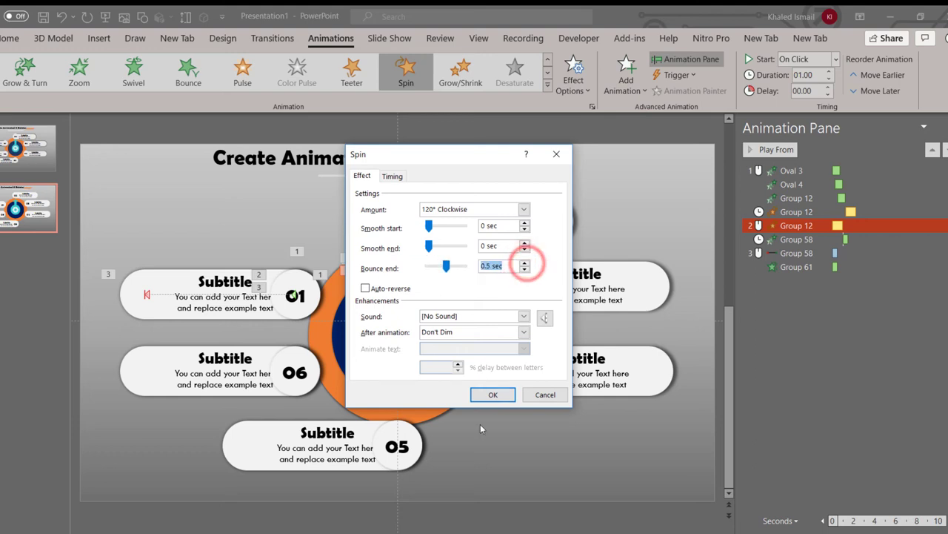
{"action": "left_click", "coordinate": [492, 394]}
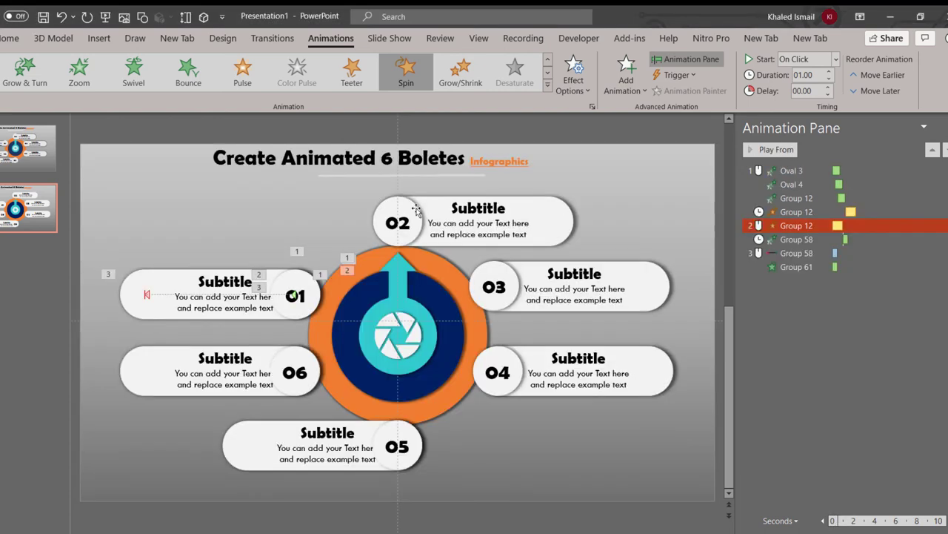
{"action": "left_click", "coordinate": [422, 310]}
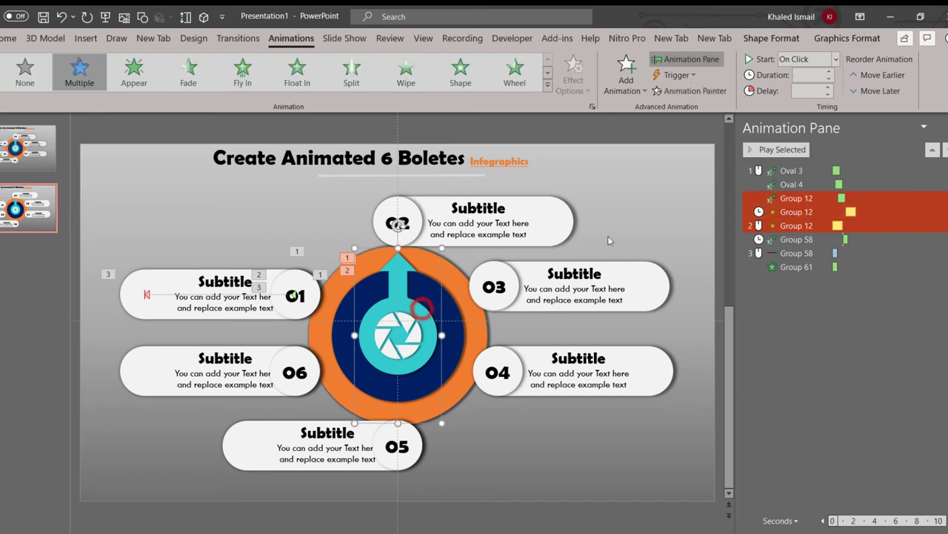
Add another Spin emphasis to the arrow with a duration of 01.00.
{"action": "left_click", "coordinate": [630, 89]}
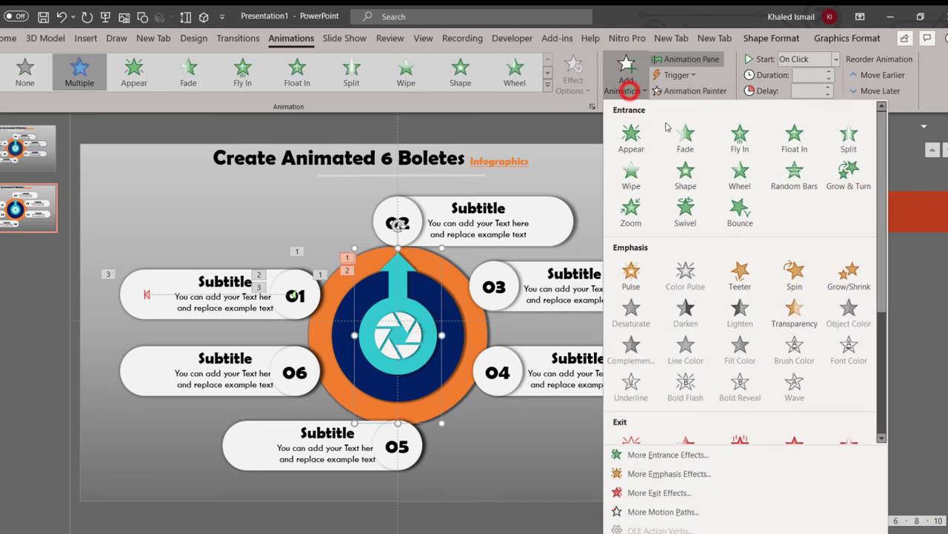
{"action": "left_click", "coordinate": [787, 273]}
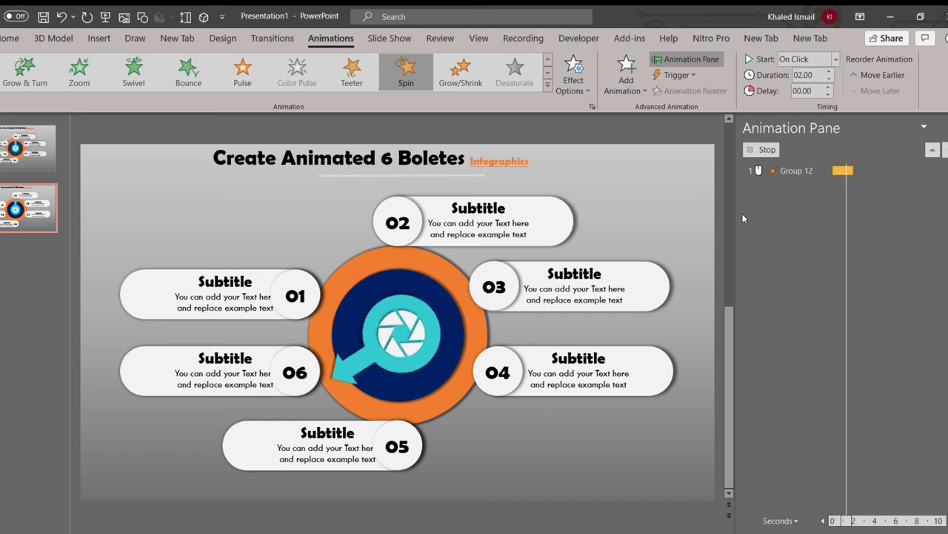
{"action": "double_click", "coordinate": [817, 75]}
{"action": "type", "text": "1"}
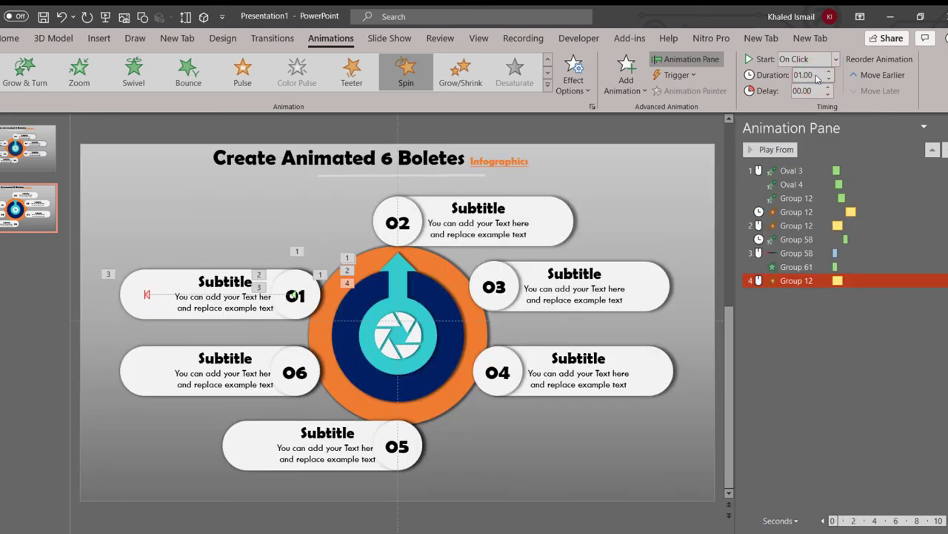
Set the new spin to a custom 60° clockwise amount with a 0.5 sec bounce end.
{"action": "left_click", "coordinate": [935, 280]}
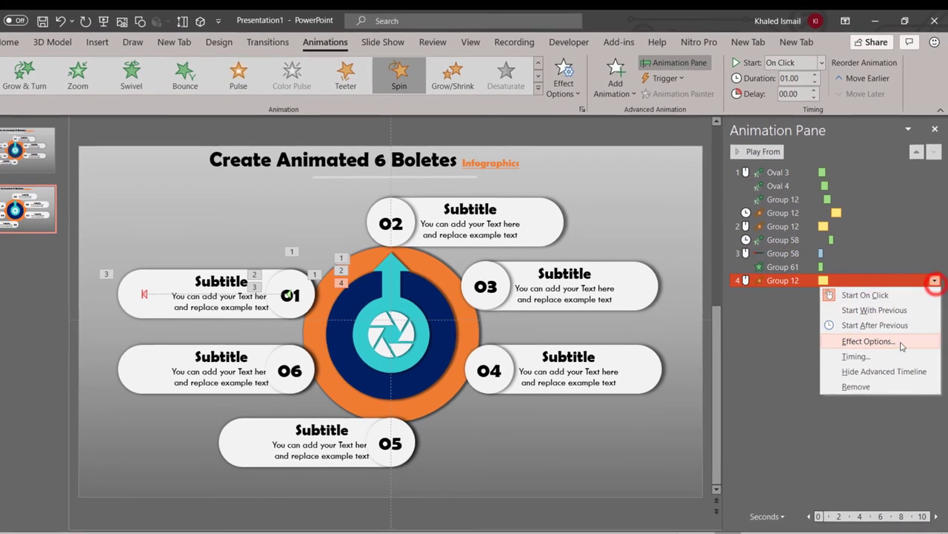
{"action": "left_click", "coordinate": [896, 339]}
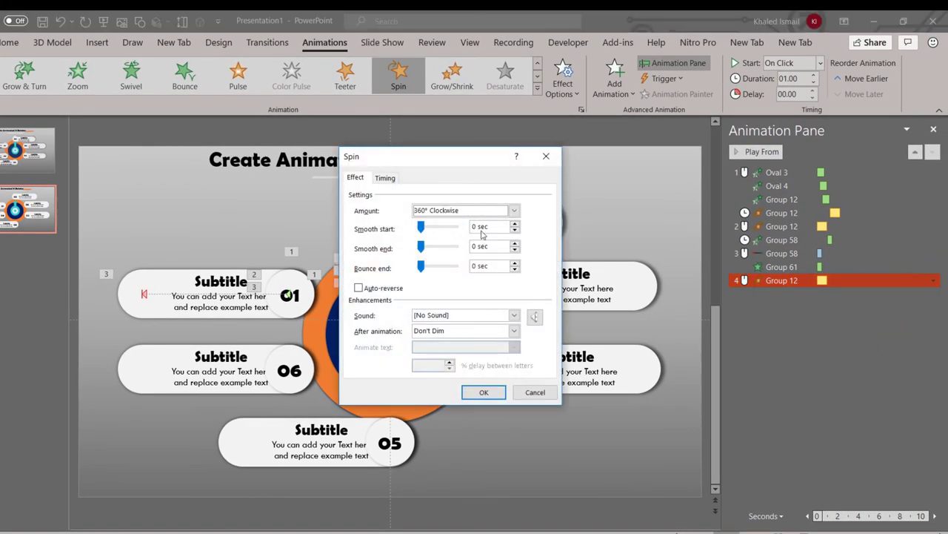
{"action": "left_click", "coordinate": [478, 212]}
{"action": "left_click", "coordinate": [485, 286]}
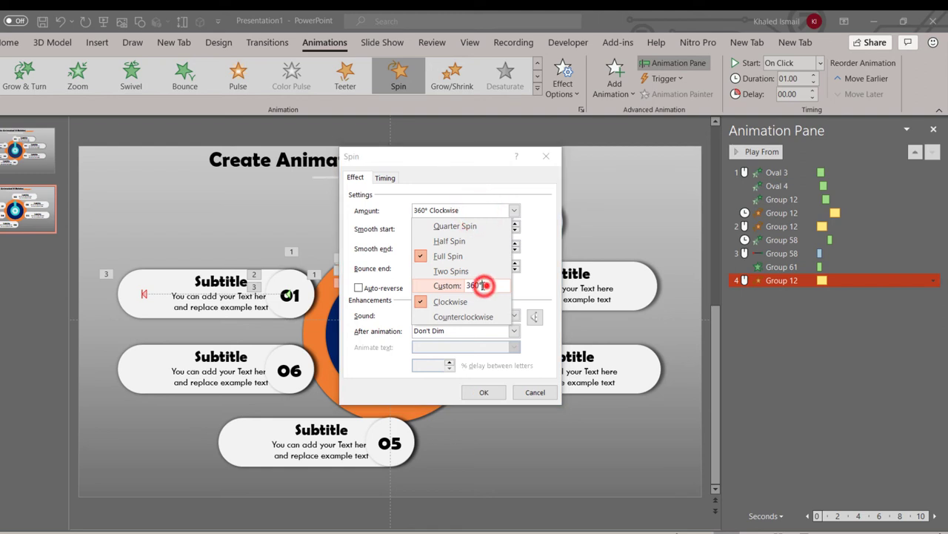
{"action": "type", "text": "60"}
{"action": "key", "text": "Return"}
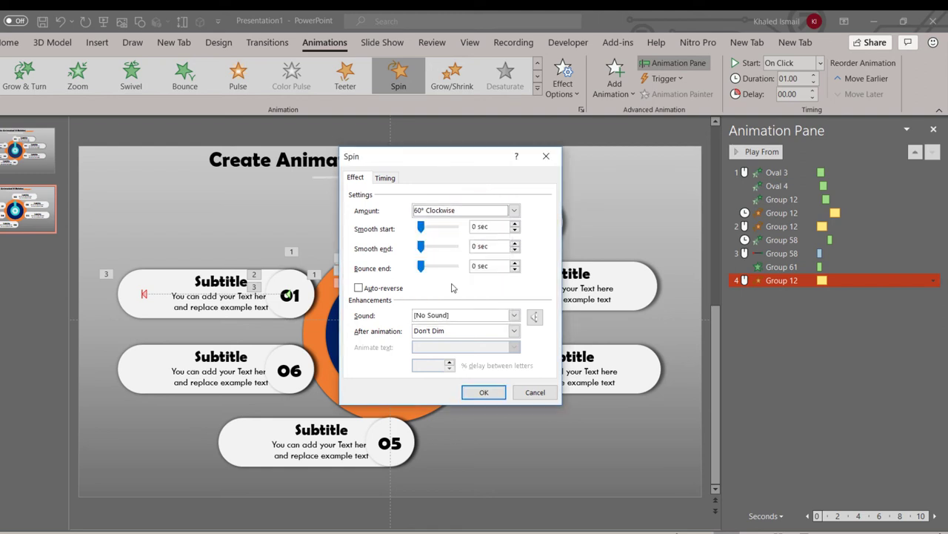
{"action": "left_click_drag", "start_coordinate": [421, 269], "coordinate": [434, 271]}
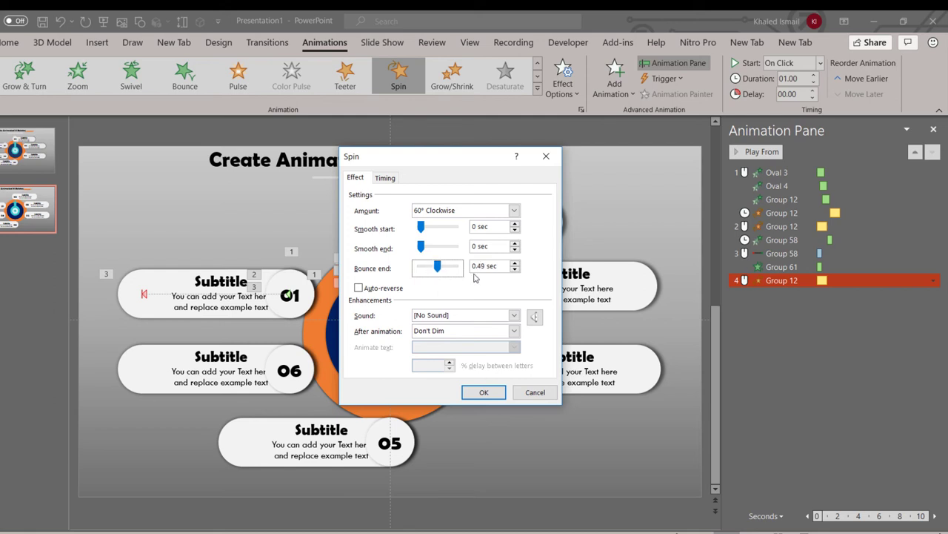
{"action": "left_click", "coordinate": [492, 392]}
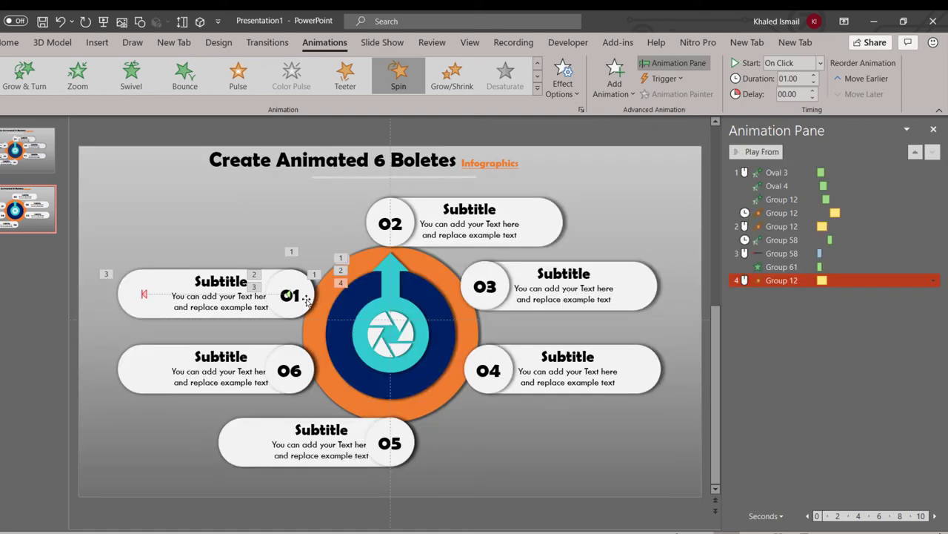
Copy the 01 circle's animations onto the 02 circle with Animation Painter.
{"action": "left_click", "coordinate": [306, 299]}
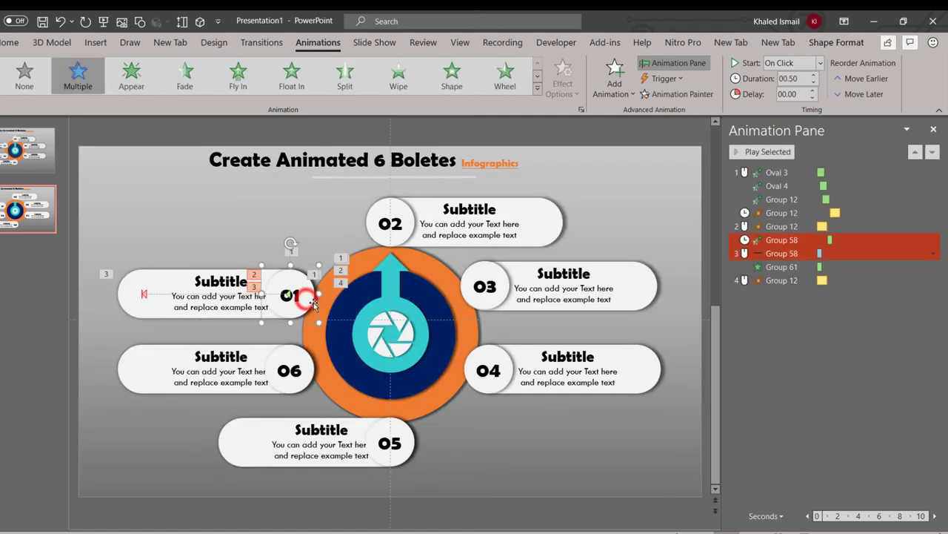
{"action": "left_click", "coordinate": [696, 95]}
{"action": "left_click", "coordinate": [405, 246]}
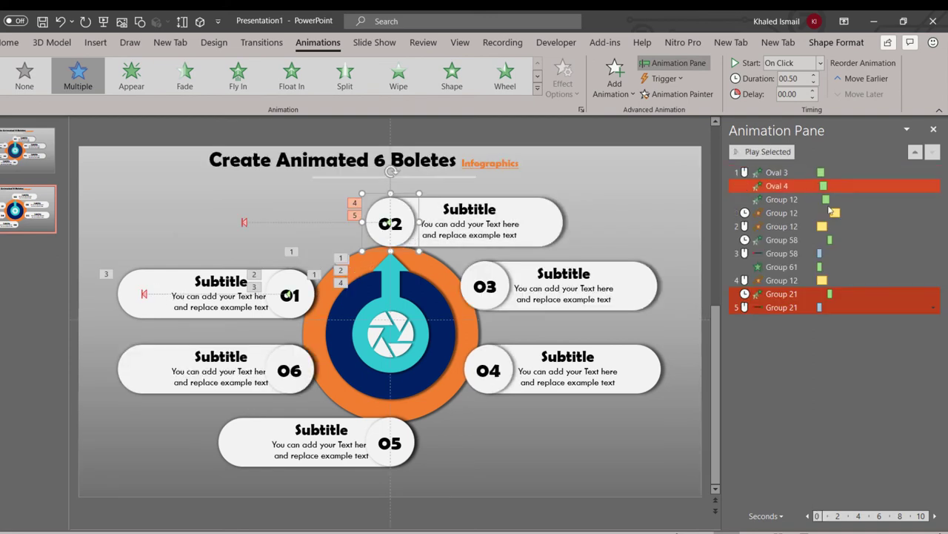
Change the 02 circle's Lines motion path direction to Right.
{"action": "left_click", "coordinate": [847, 307]}
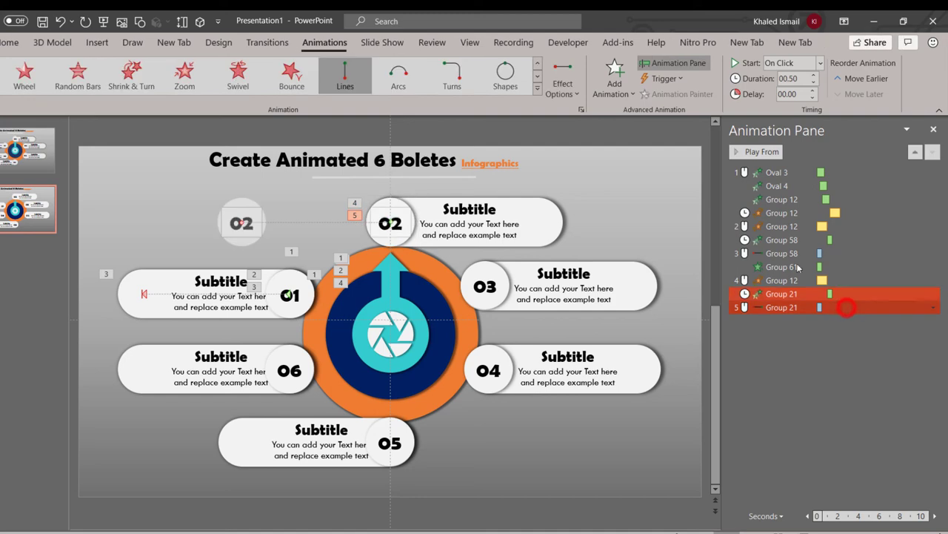
{"action": "left_click", "coordinate": [563, 80]}
{"action": "left_click", "coordinate": [605, 203]}
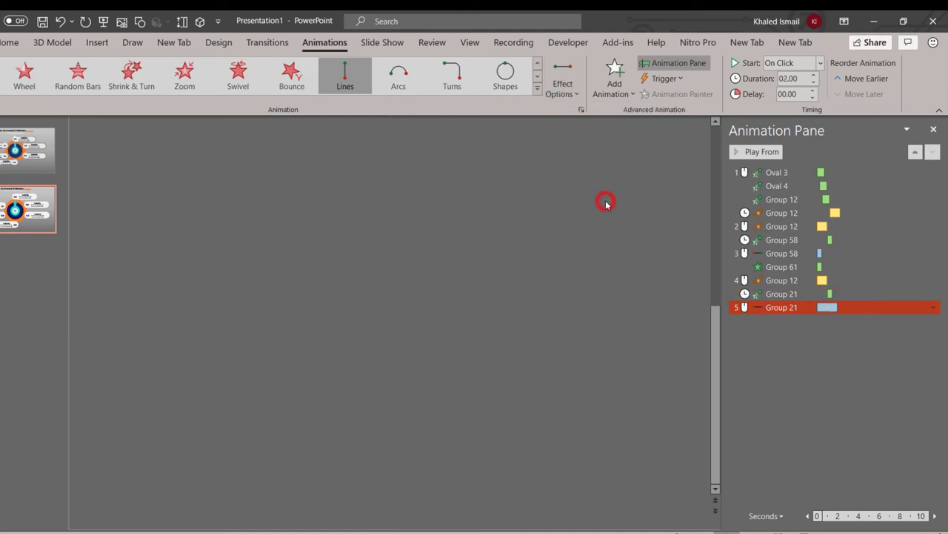
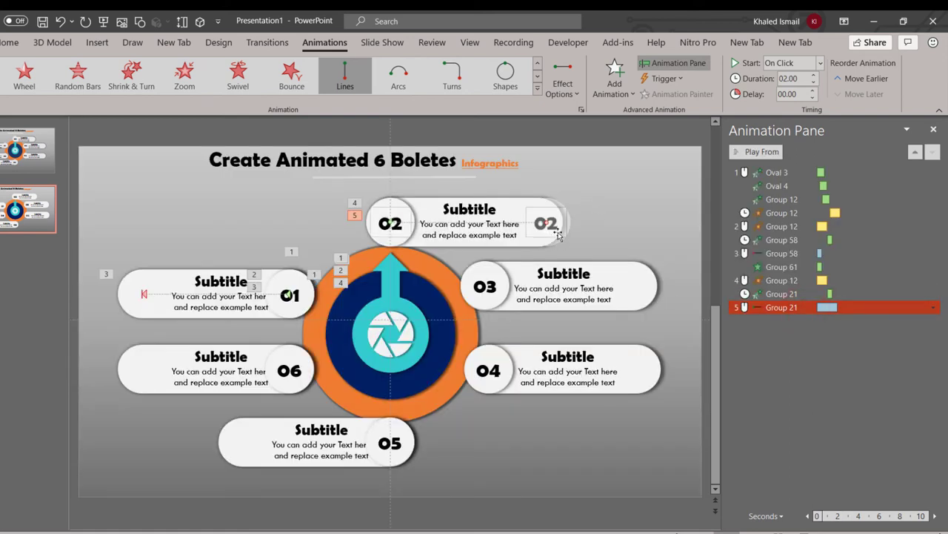
Nudge the end point of the 02 number's motion path slightly to the left.
{"action": "left_click_drag", "start_coordinate": [546, 222], "coordinate": [539, 223]}
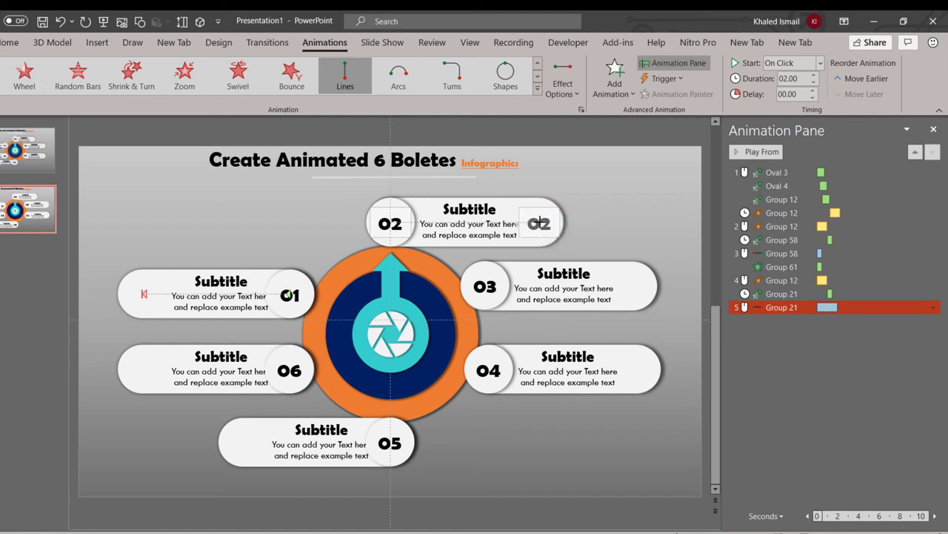
{"action": "left_click_drag", "start_coordinate": [539, 222], "coordinate": [539, 223]}
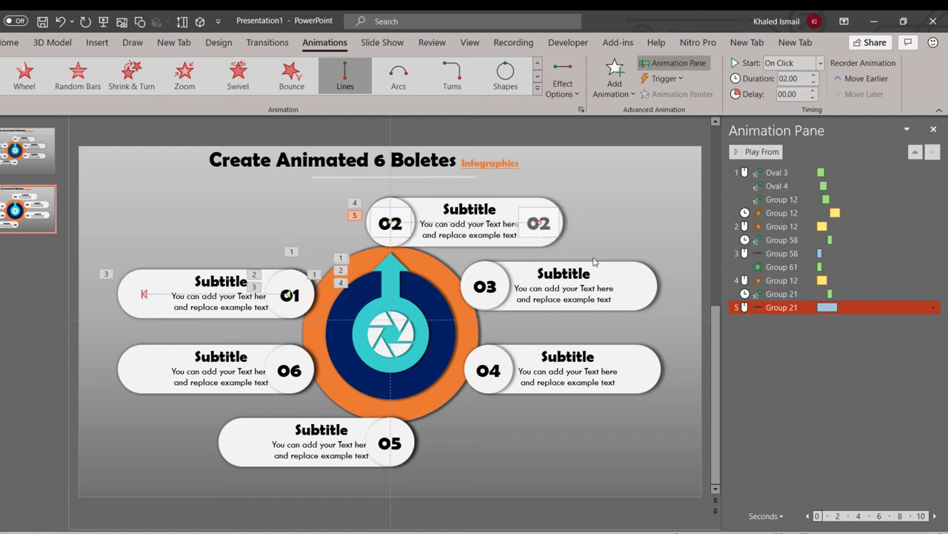
{"action": "left_click", "coordinate": [632, 443]}
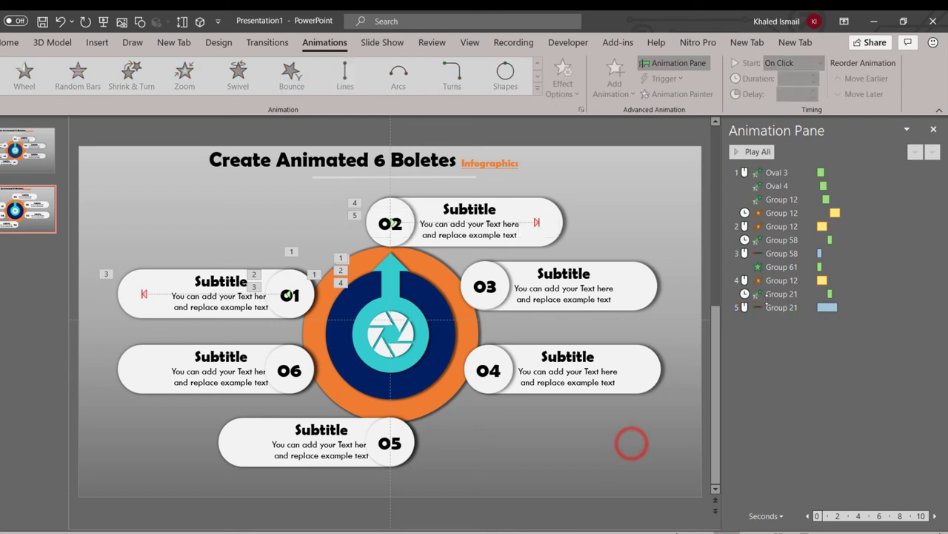
Copy the 01 bullet's wipe animation onto the 02 bullet and make it wipe From Left.
{"action": "left_click", "coordinate": [145, 317]}
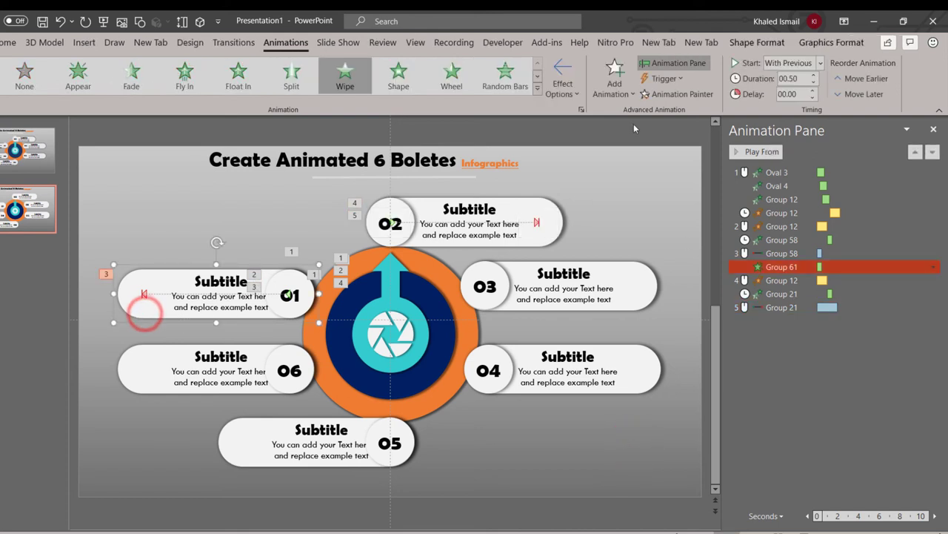
{"action": "left_click", "coordinate": [679, 96]}
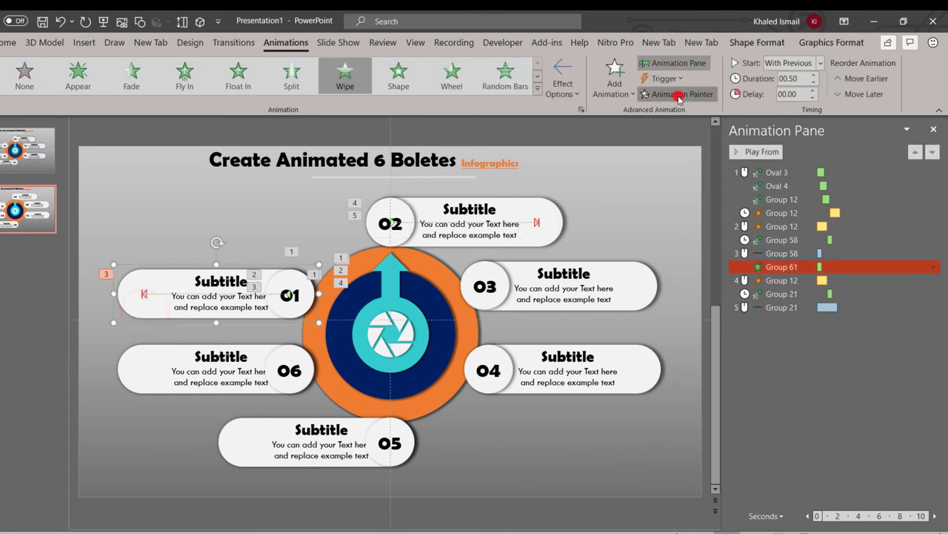
{"action": "left_click", "coordinate": [434, 200]}
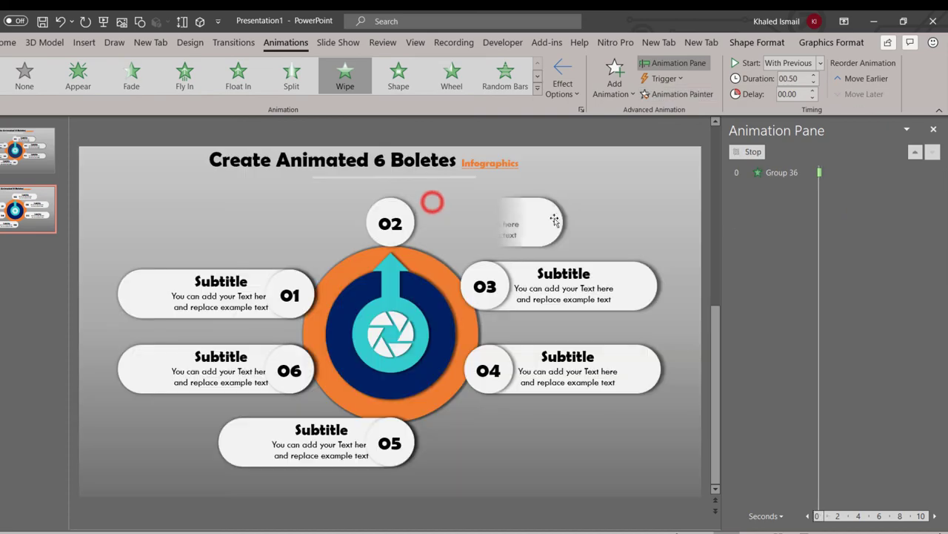
{"action": "left_click", "coordinate": [564, 85]}
{"action": "left_click", "coordinate": [602, 172]}
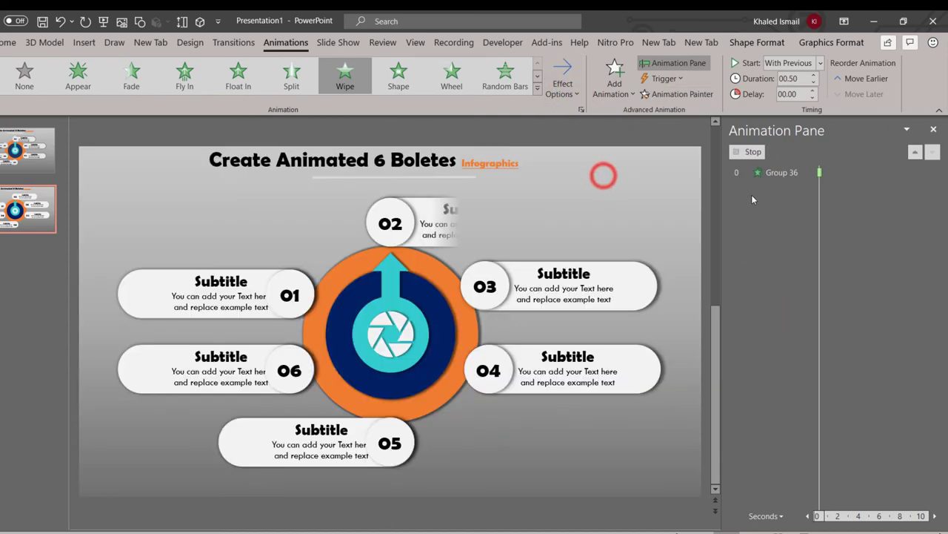
{"action": "left_click", "coordinate": [426, 340]}
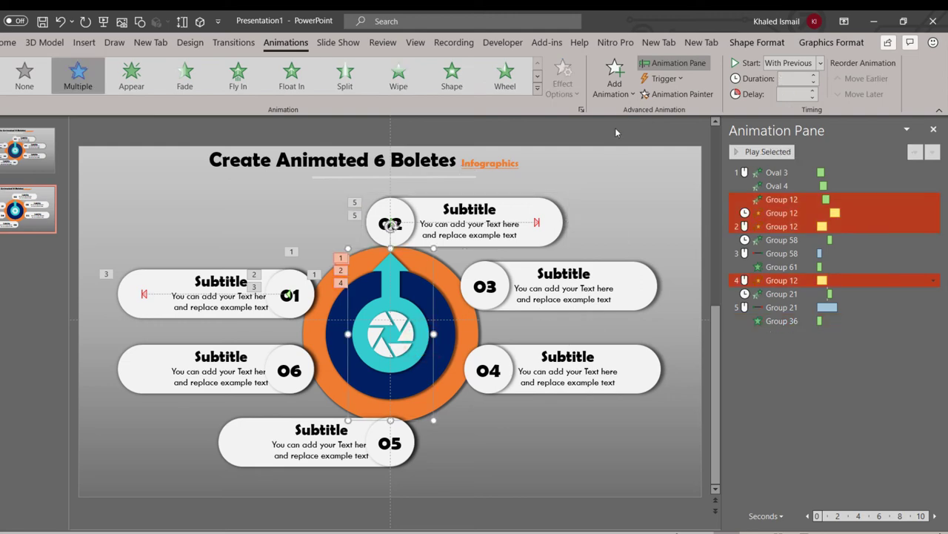
Add a 1-second Spin to the centre arrow circle: custom 60° clockwise, 0.5 s bounce end.
{"action": "left_click", "coordinate": [615, 77]}
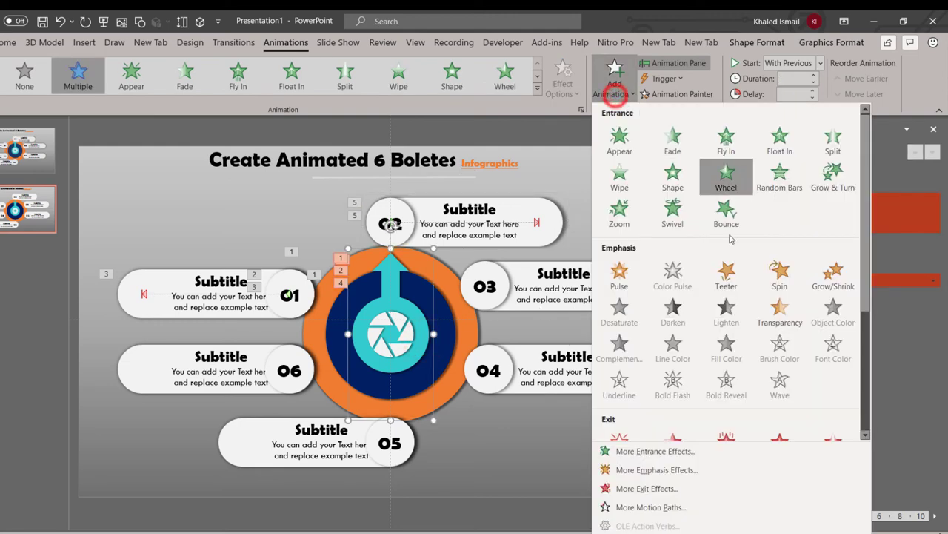
{"action": "left_click", "coordinate": [776, 286]}
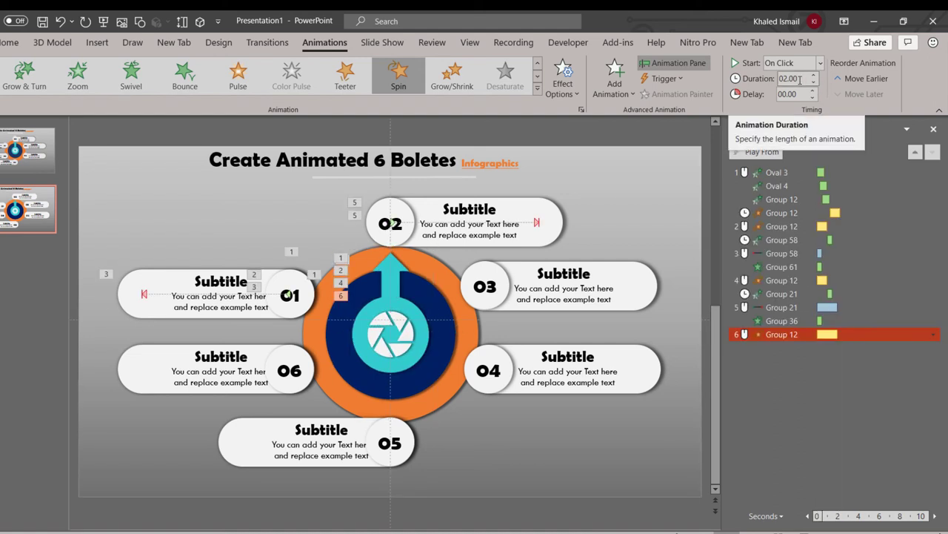
{"action": "double_click", "coordinate": [800, 80]}
{"action": "type", "text": "01"}
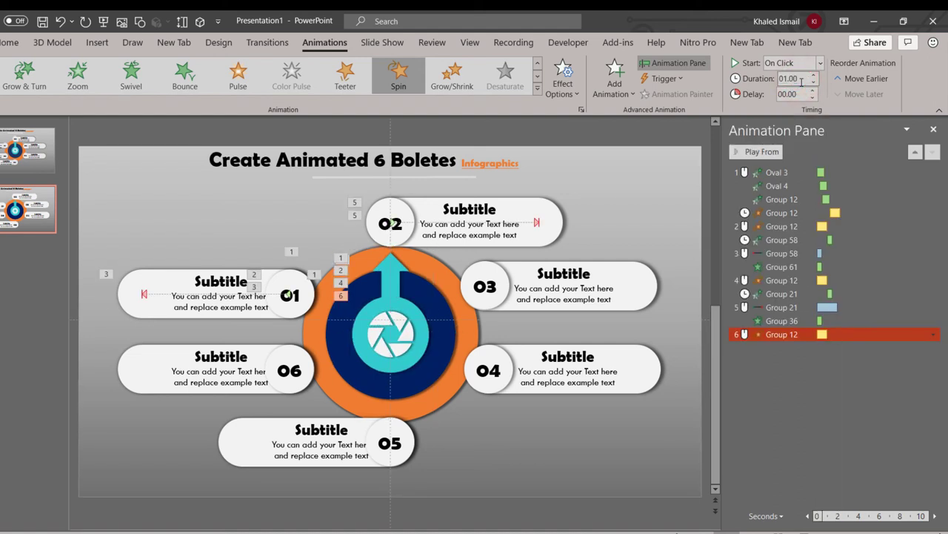
{"action": "left_click", "coordinate": [933, 334]}
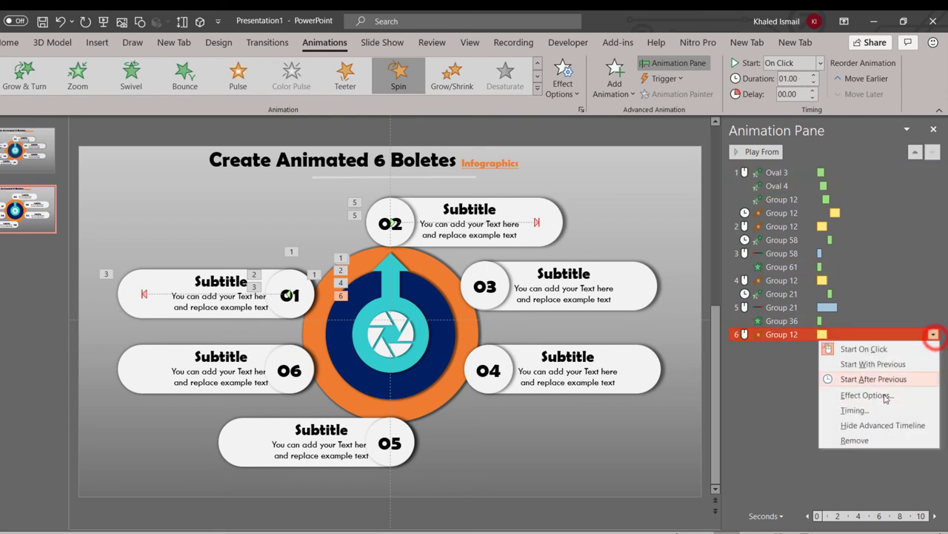
{"action": "left_click", "coordinate": [878, 393]}
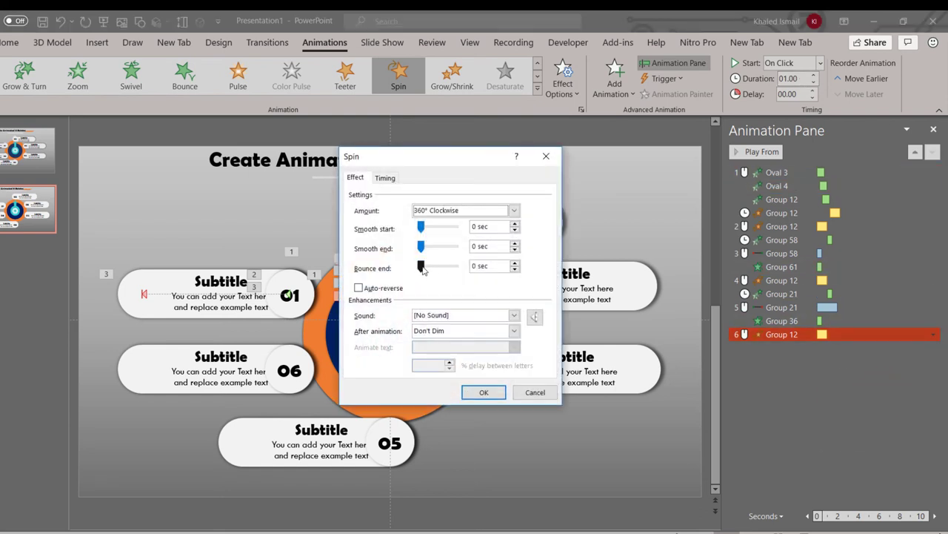
{"action": "left_click_drag", "start_coordinate": [422, 268], "coordinate": [440, 273]}
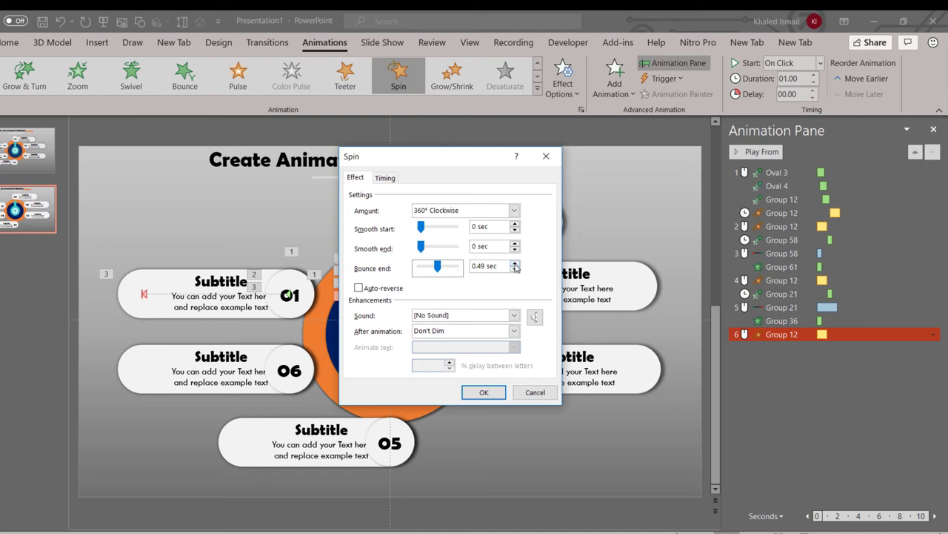
{"action": "left_click", "coordinate": [423, 207]}
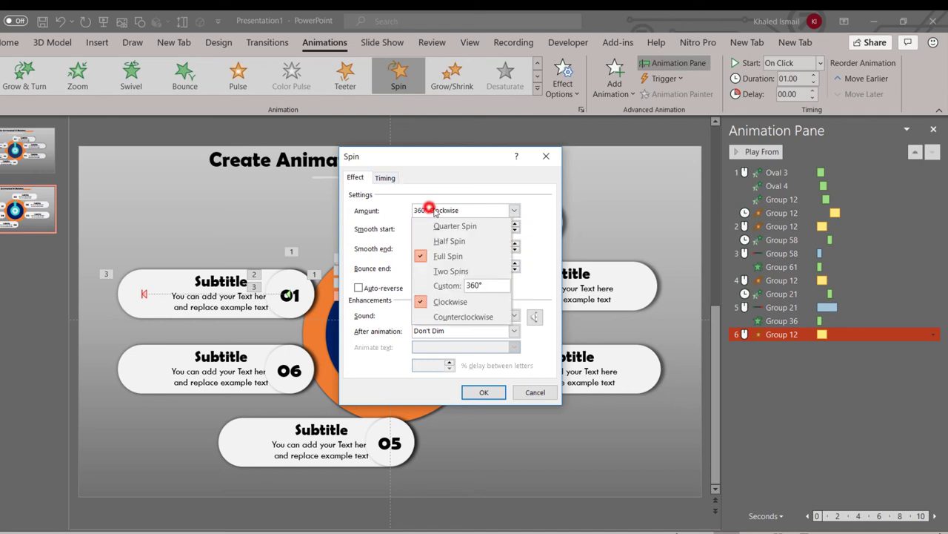
{"action": "left_click", "coordinate": [480, 285]}
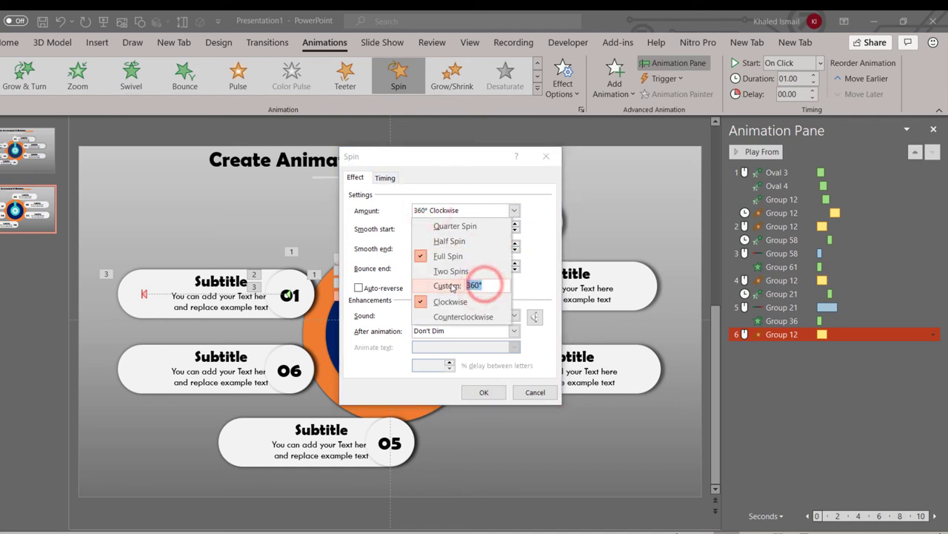
{"action": "type", "text": "60"}
{"action": "key", "text": "Return"}
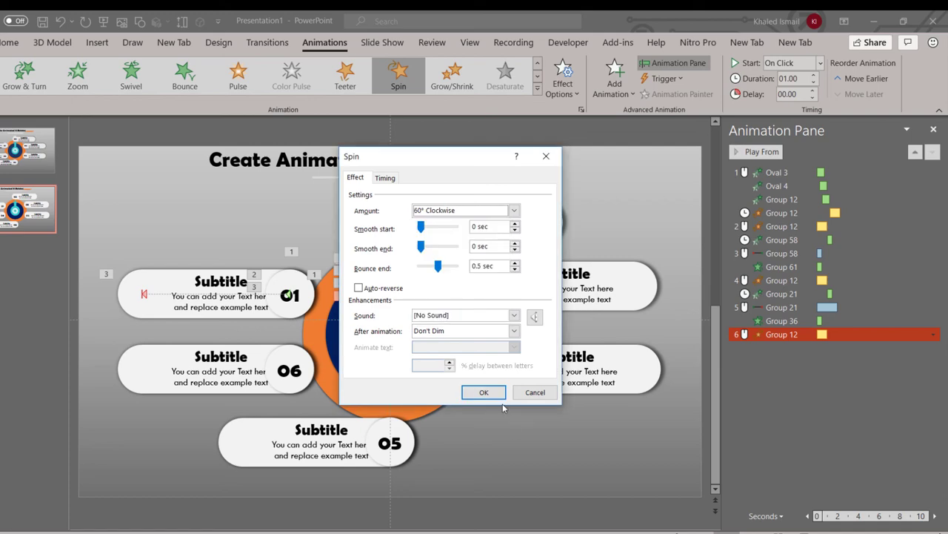
{"action": "left_click", "coordinate": [484, 392]}
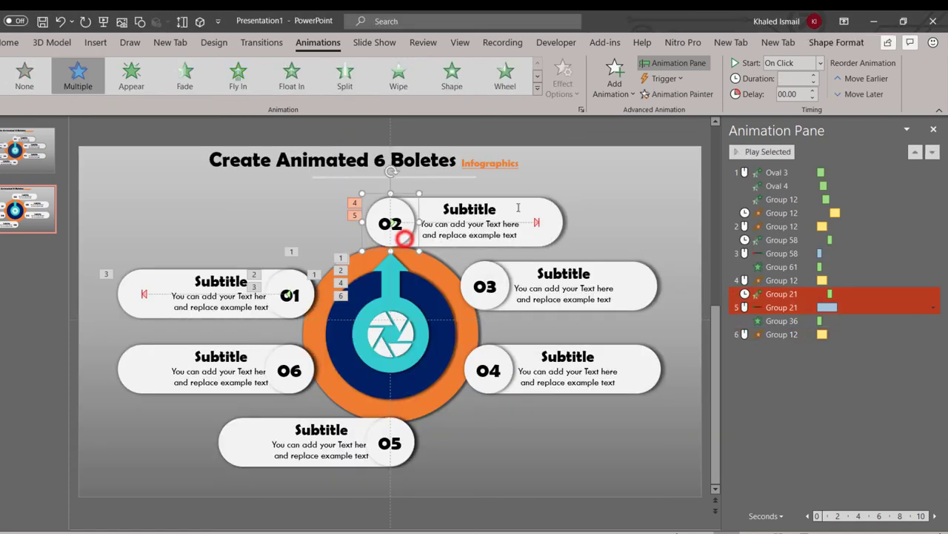
Paint the 02 number's motion path and the 02 pill's wipe onto the 03 bullet.
{"action": "left_click", "coordinate": [678, 94]}
{"action": "left_click", "coordinate": [489, 291]}
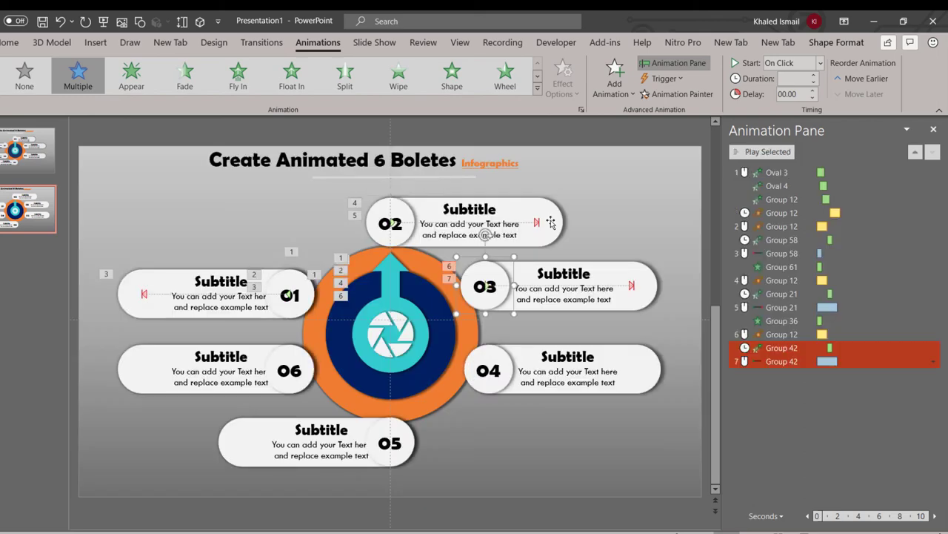
{"action": "left_click", "coordinate": [551, 221]}
{"action": "left_click", "coordinate": [682, 94]}
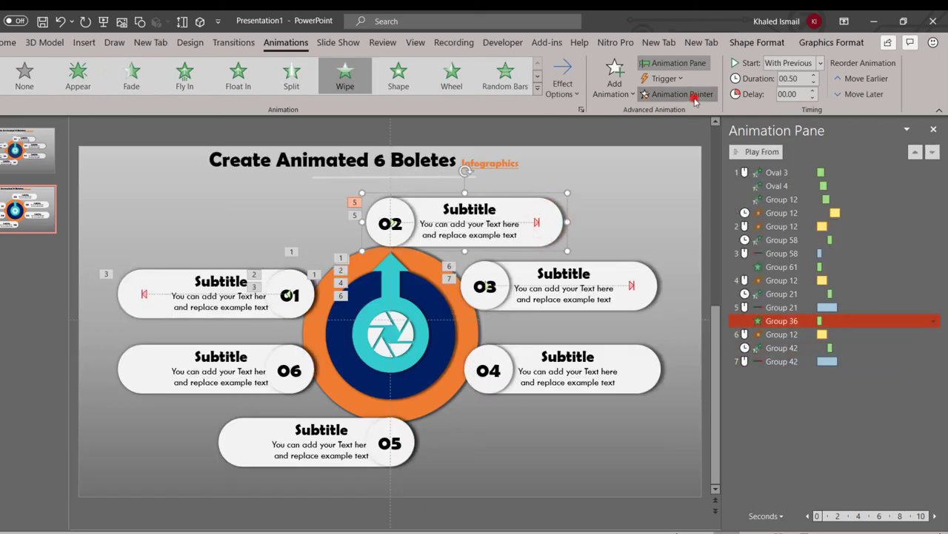
{"action": "left_click", "coordinate": [645, 293]}
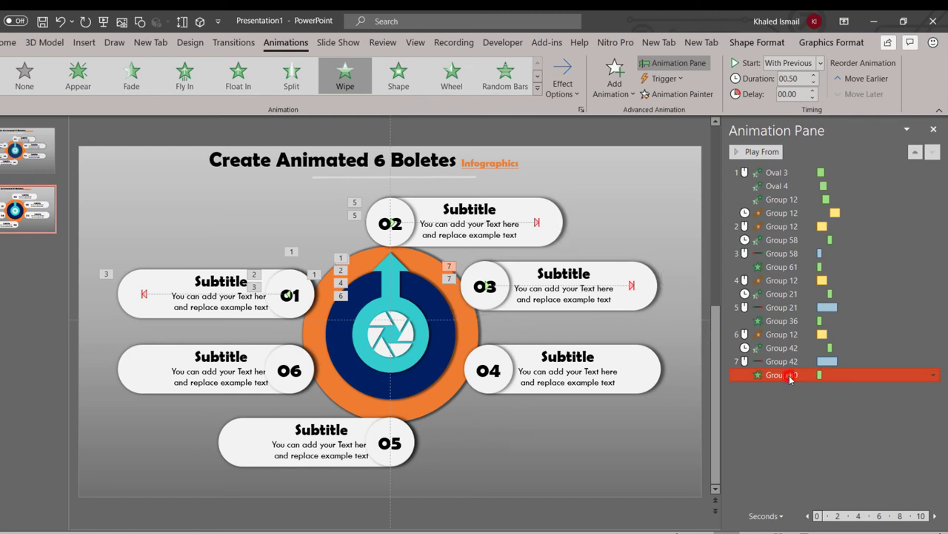
{"action": "left_click", "coordinate": [800, 400]}
{"action": "left_click", "coordinate": [764, 361]}
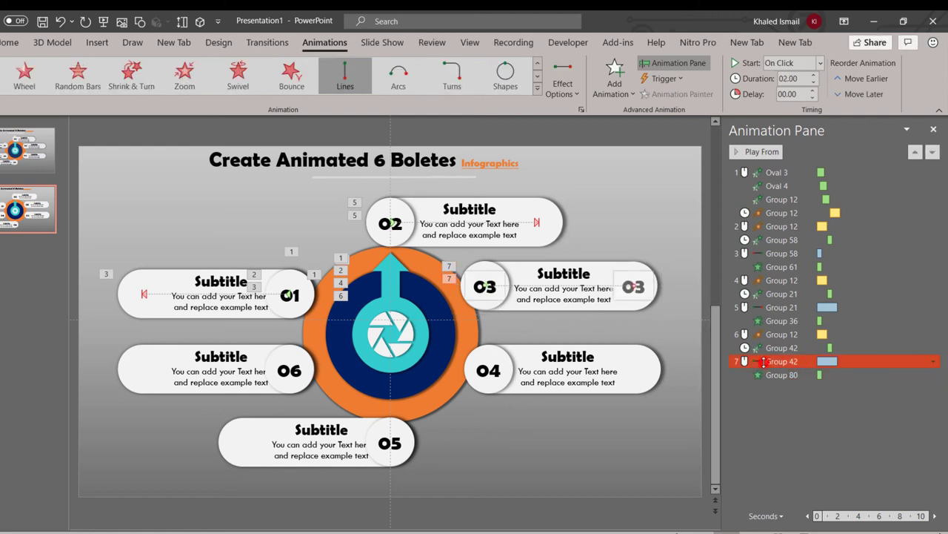
{"action": "left_click", "coordinate": [420, 356]}
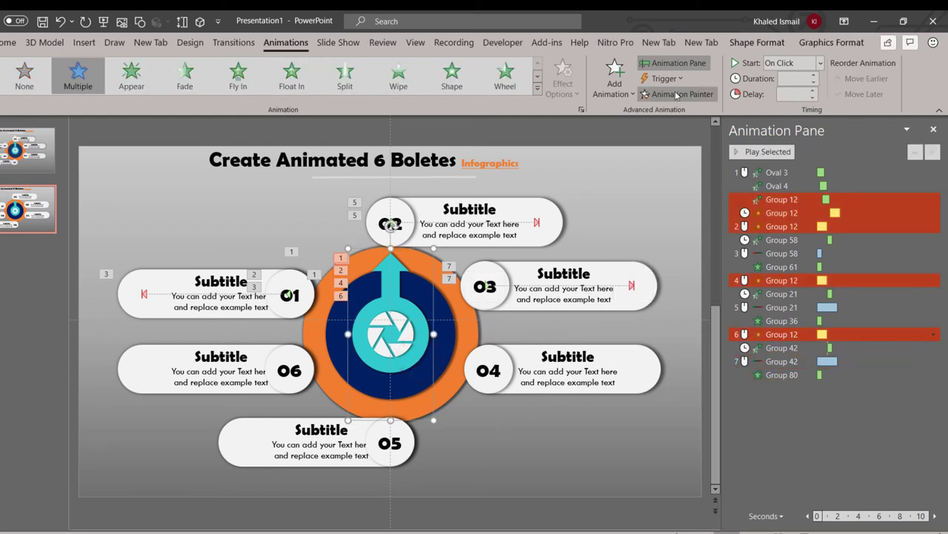
Add a second Spin to the centre arrow with a duration of 1.
{"action": "left_click", "coordinate": [619, 97]}
{"action": "left_click", "coordinate": [783, 272]}
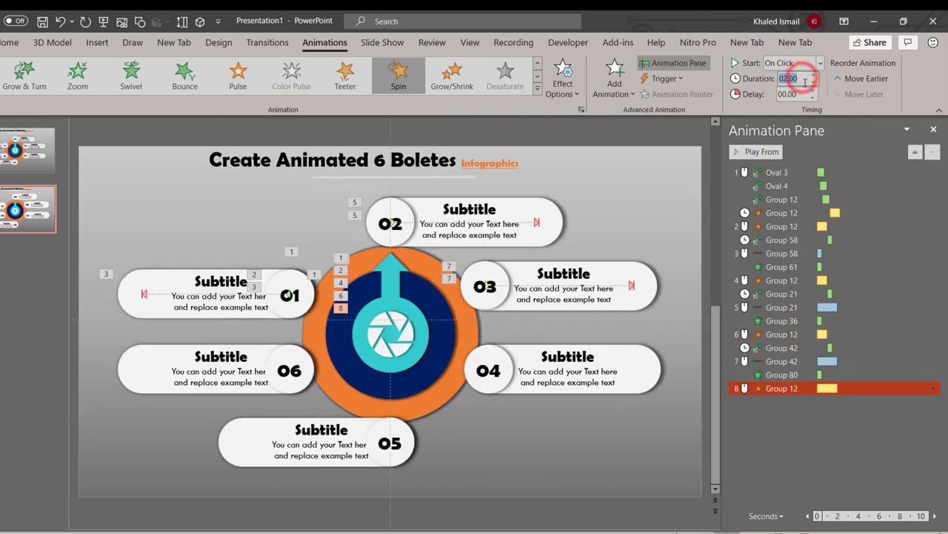
{"action": "type", "text": "1"}
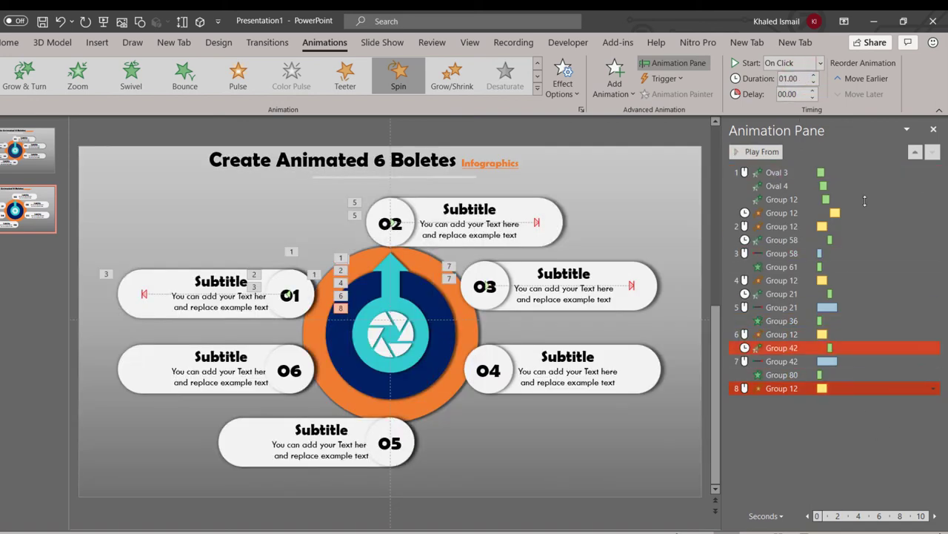
{"action": "left_click", "coordinate": [858, 384]}
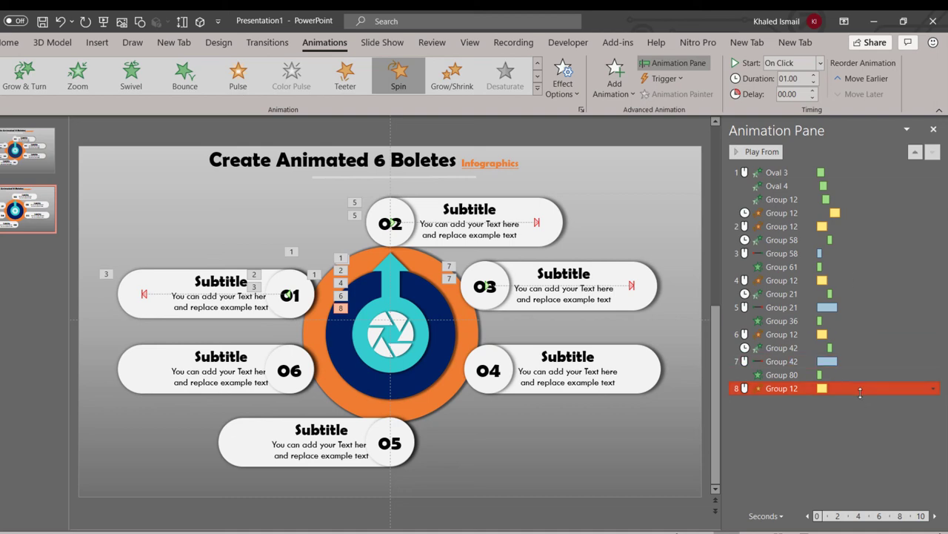
Set the new spin to a custom 60° clockwise with a 0.5 sec bounce end.
{"action": "left_click", "coordinate": [934, 388]}
{"action": "left_click", "coordinate": [882, 448]}
{"action": "left_click_drag", "start_coordinate": [423, 271], "coordinate": [440, 270]}
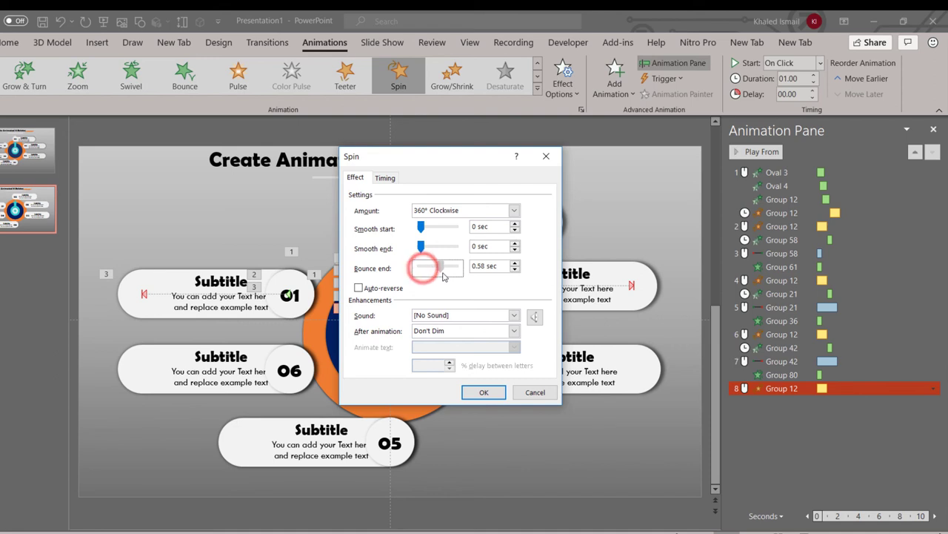
{"action": "left_click", "coordinate": [514, 272]}
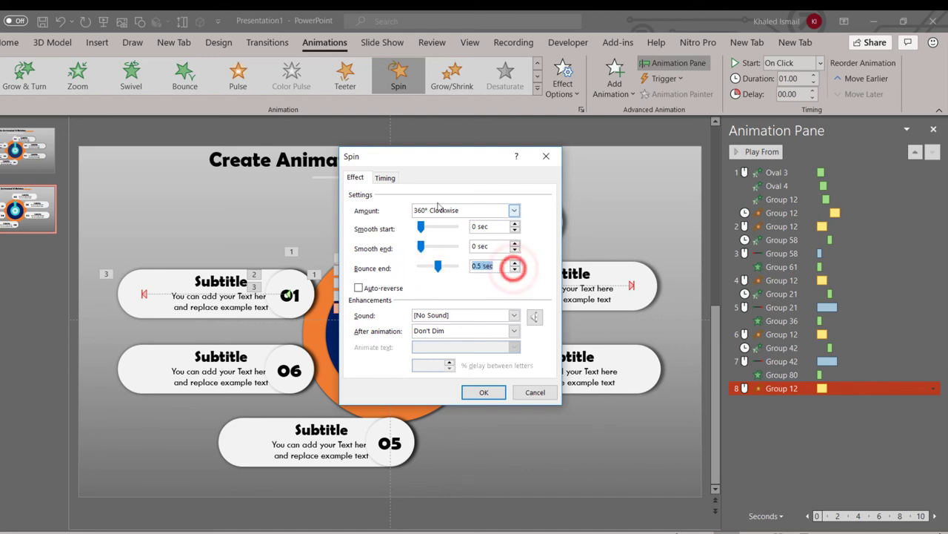
{"action": "left_click", "coordinate": [440, 208]}
{"action": "left_click_drag", "start_coordinate": [483, 285], "coordinate": [449, 289]}
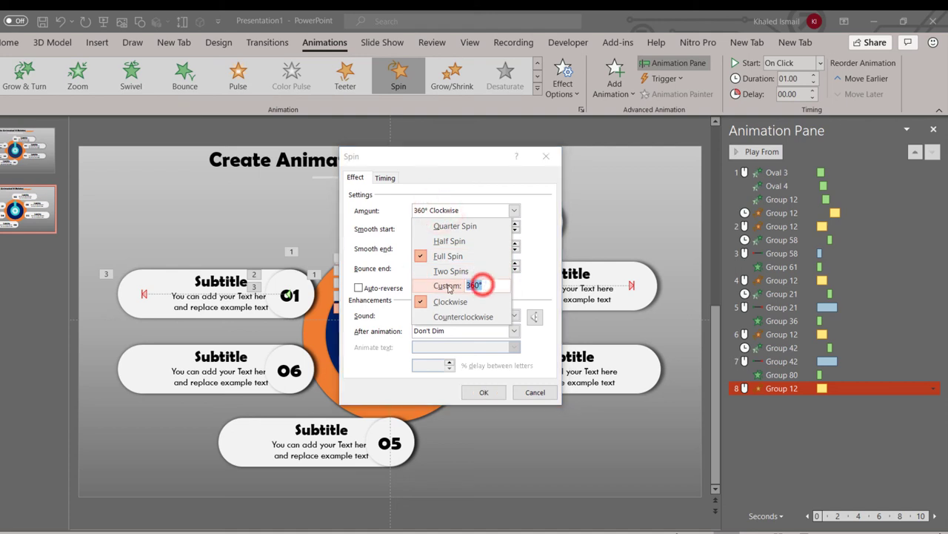
{"action": "type", "text": "60"}
{"action": "key", "text": "Return"}
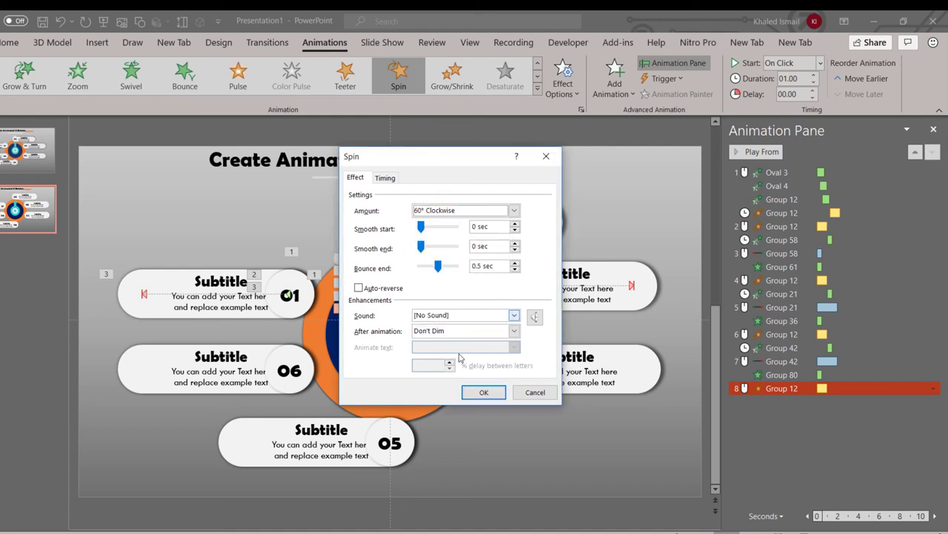
{"action": "left_click", "coordinate": [485, 391]}
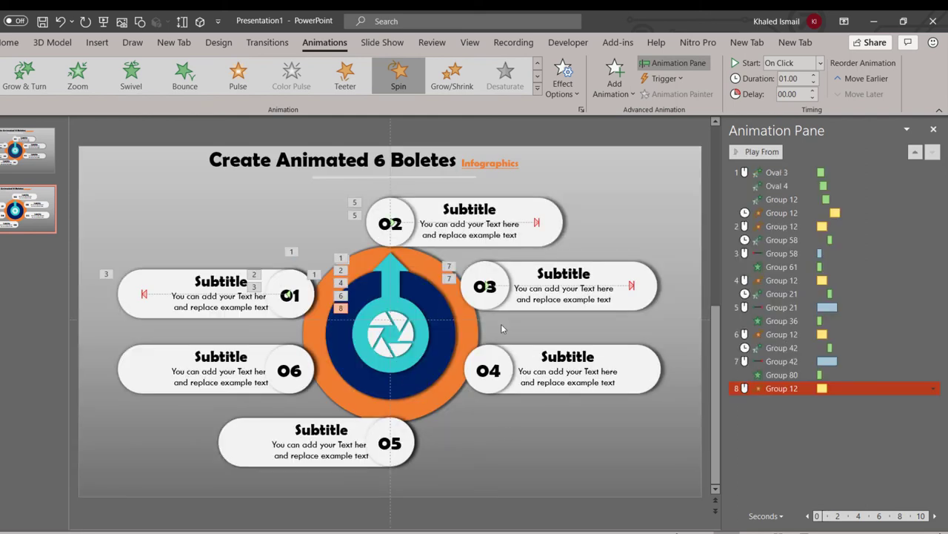
{"action": "left_click", "coordinate": [499, 302]}
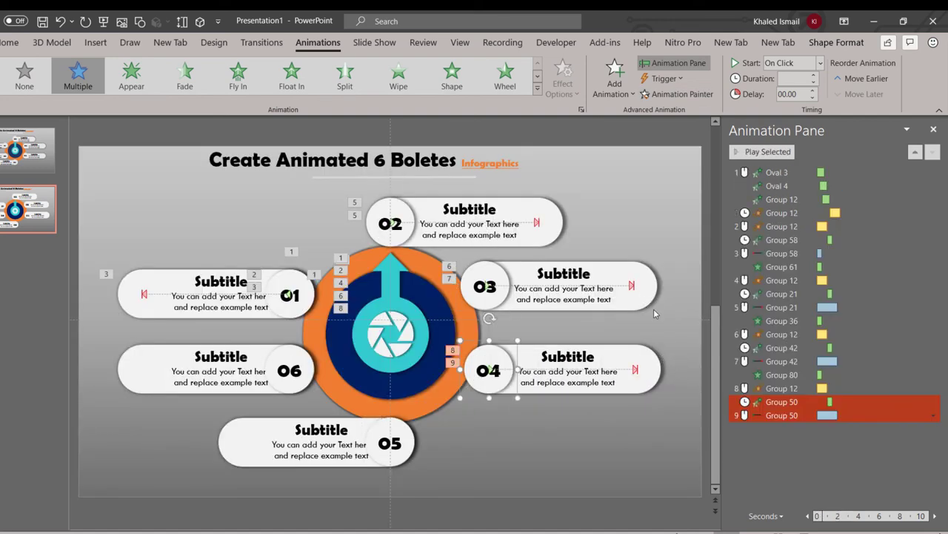
Copy the 03 pill's wipe animation onto the 04 pill.
{"action": "left_click", "coordinate": [648, 304]}
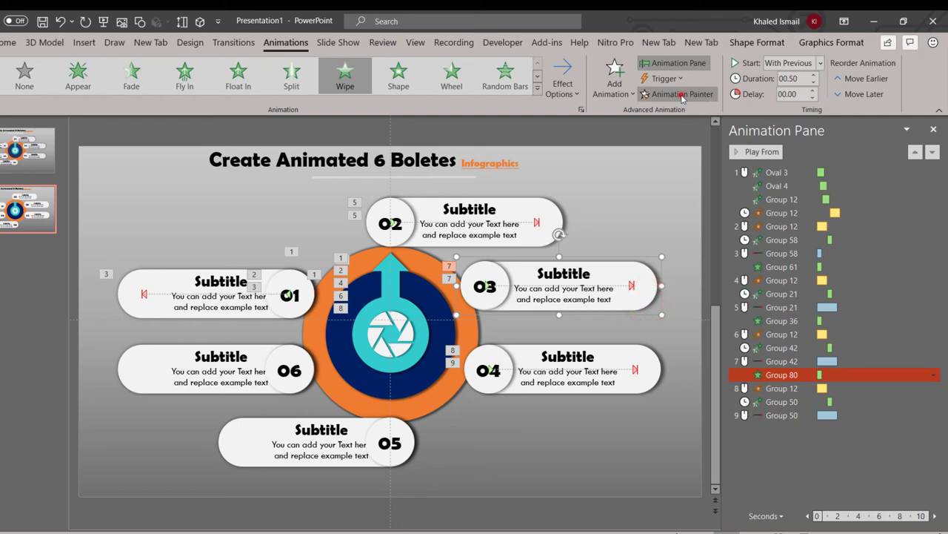
{"action": "left_click", "coordinate": [656, 377]}
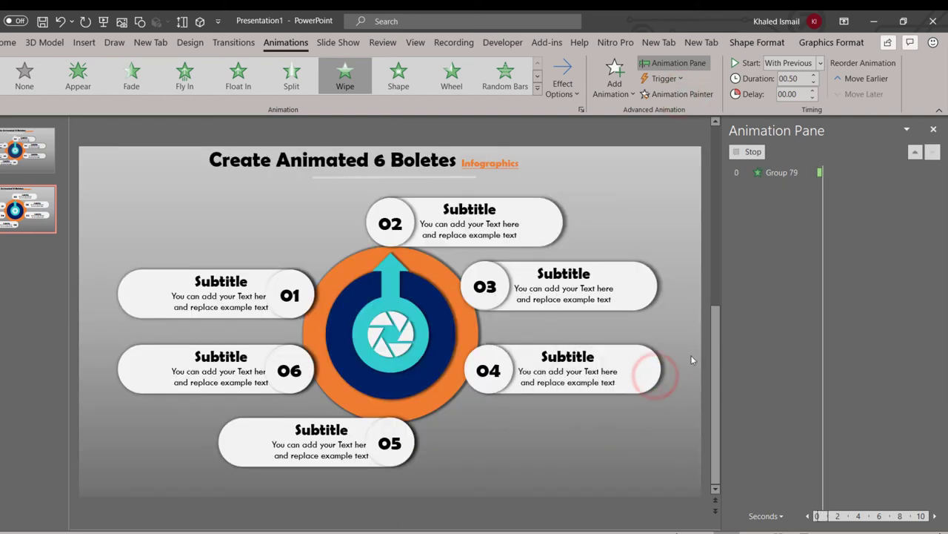
{"action": "left_click", "coordinate": [413, 363]}
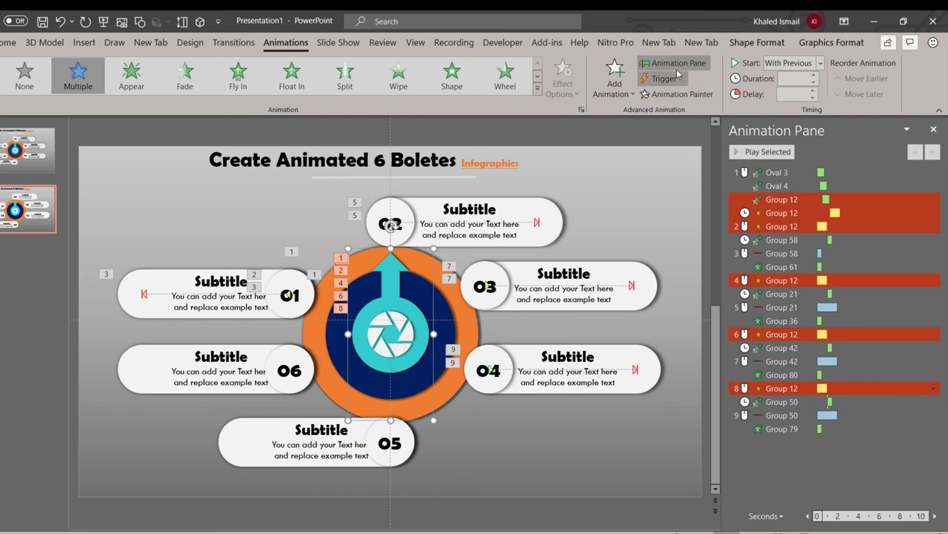
Add a third Spin to the centre arrow: 01.00 duration, custom 60°, 0.5 sec bounce end.
{"action": "left_click", "coordinate": [617, 97]}
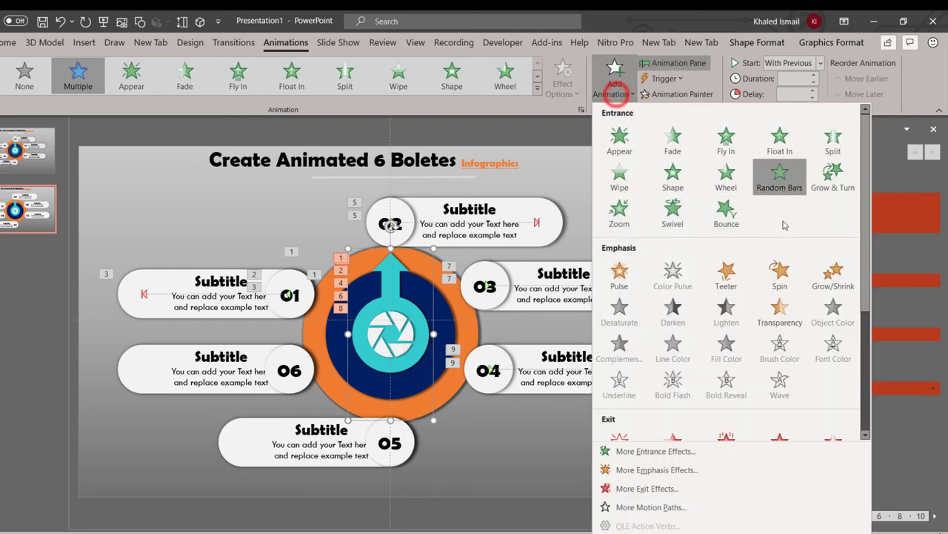
{"action": "left_click", "coordinate": [788, 281]}
{"action": "double_click", "coordinate": [795, 79]}
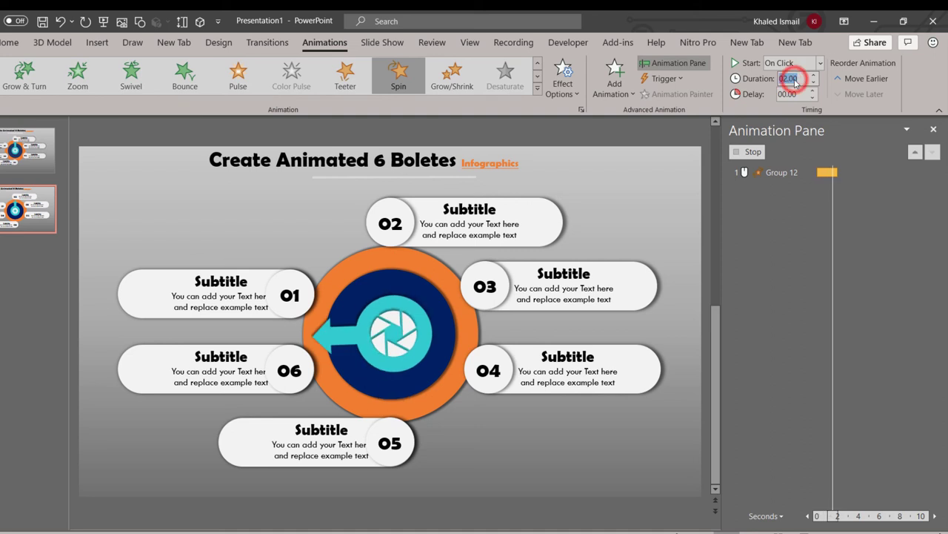
{"action": "type", "text": "01"}
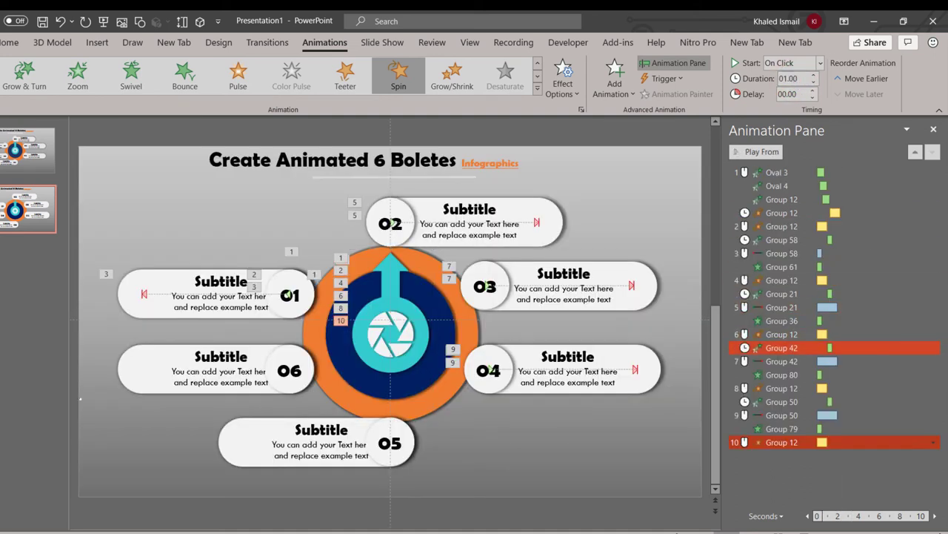
{"action": "left_click", "coordinate": [930, 442]}
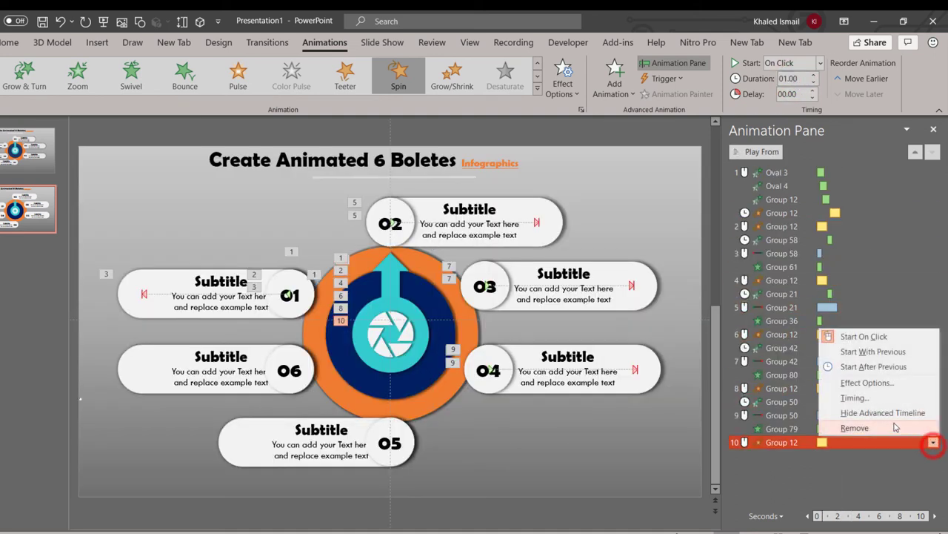
{"action": "left_click", "coordinate": [875, 384]}
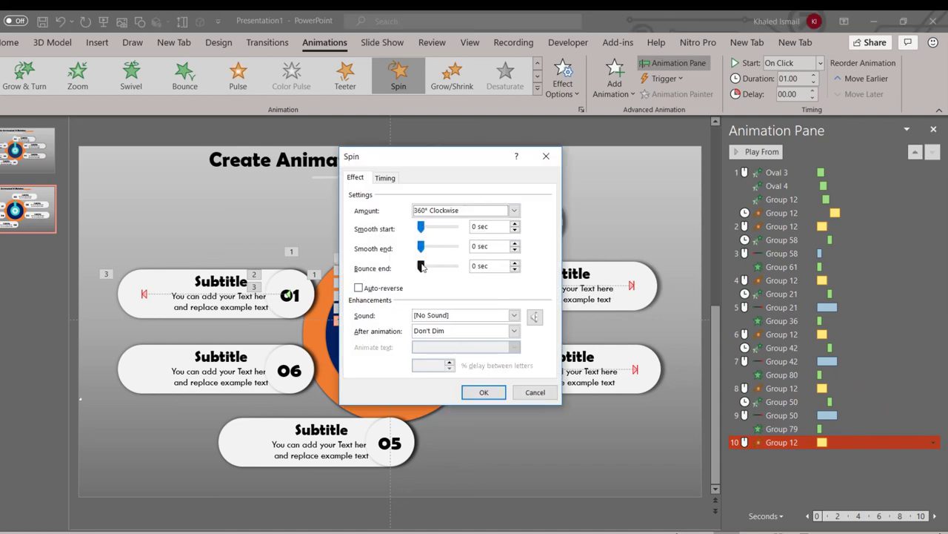
{"action": "left_click_drag", "start_coordinate": [439, 271], "coordinate": [438, 271]}
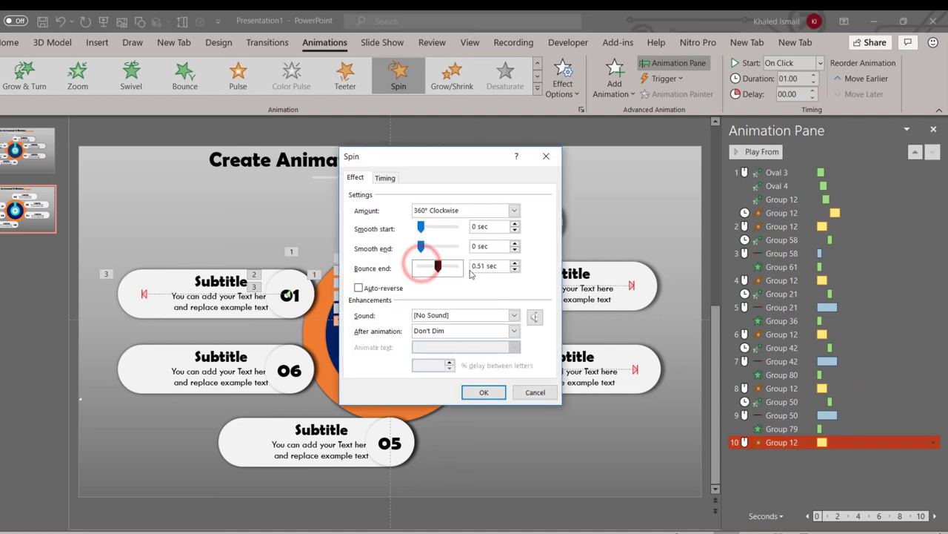
{"action": "left_click", "coordinate": [451, 212]}
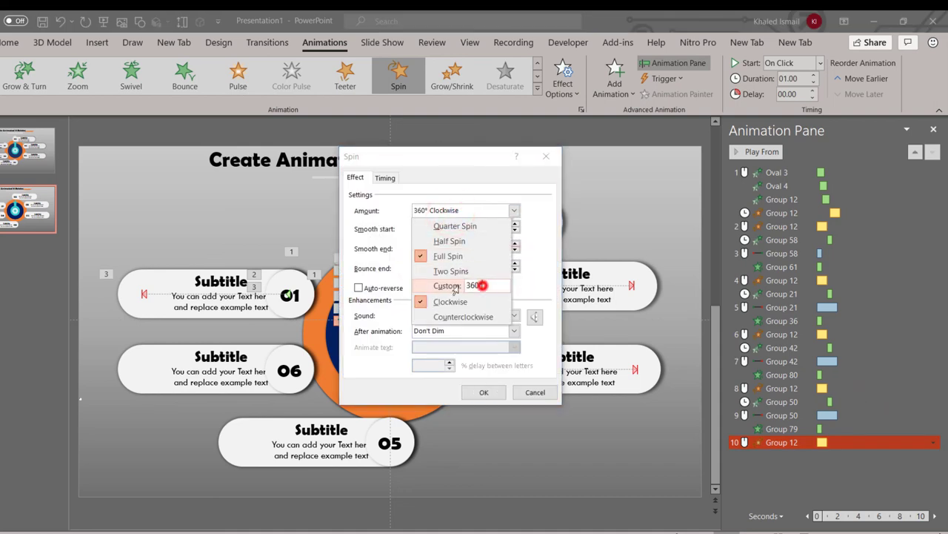
{"action": "type", "text": "6"}
{"action": "key", "text": "Return"}
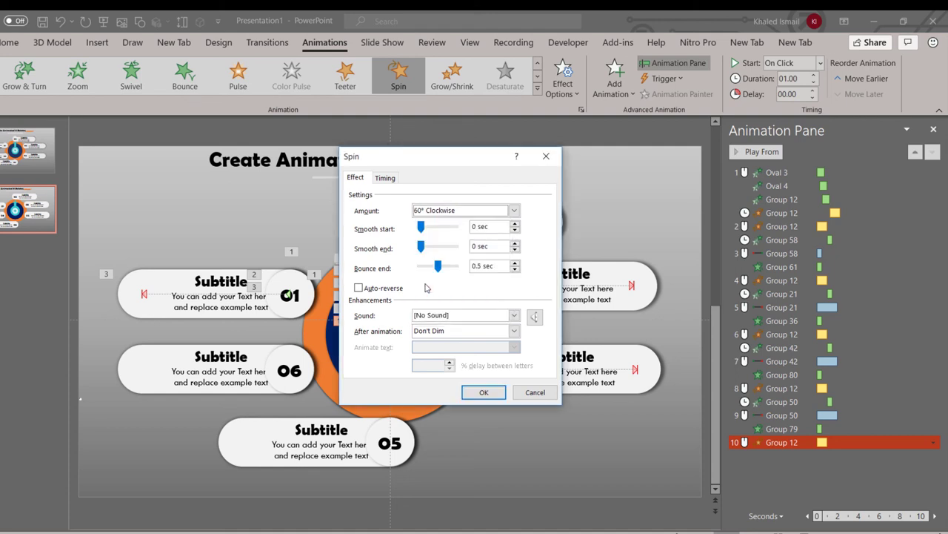
{"action": "left_click", "coordinate": [482, 393]}
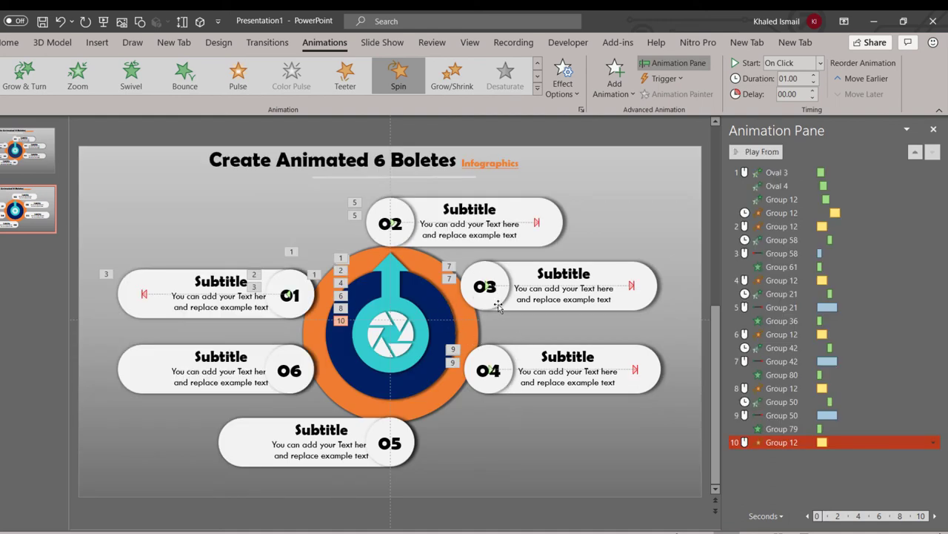
Copy the 01 circle's animations onto the 05 circle, replacing a mistaken copy from 04.
{"action": "left_click", "coordinate": [487, 393]}
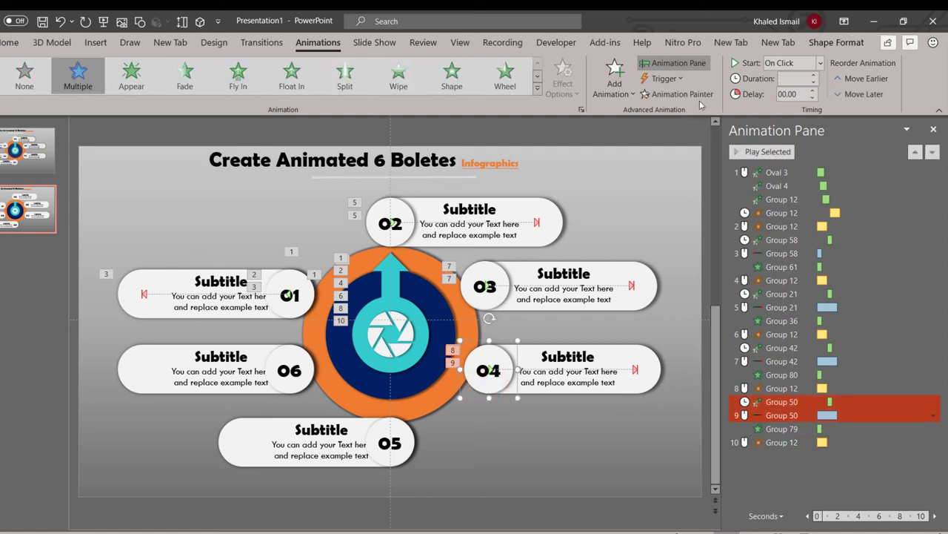
{"action": "left_click", "coordinate": [682, 94]}
{"action": "left_click", "coordinate": [395, 447]}
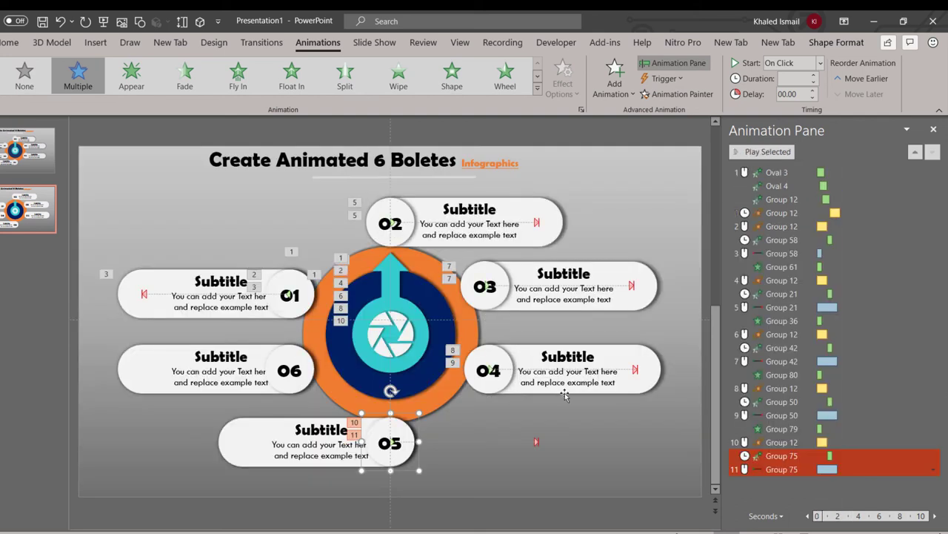
{"action": "key", "text": "Delete"}
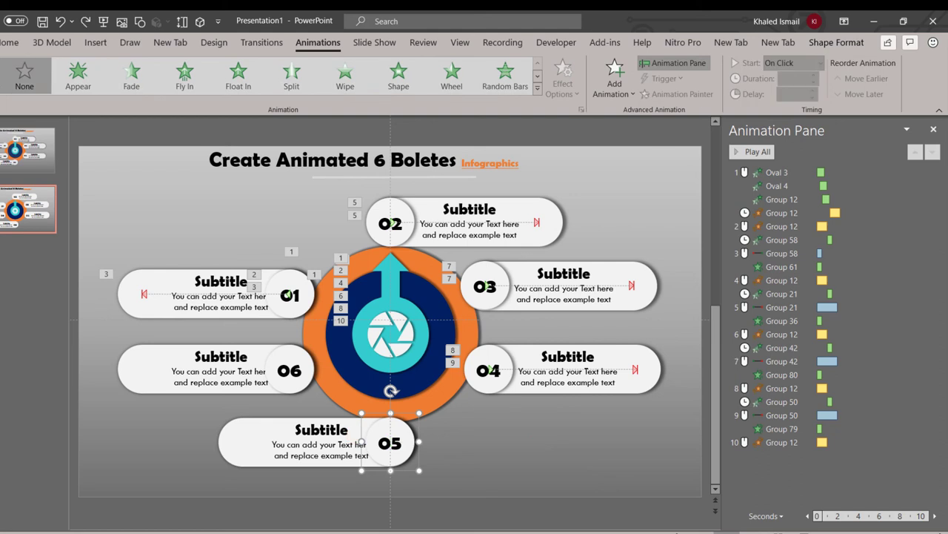
{"action": "left_click", "coordinate": [309, 308]}
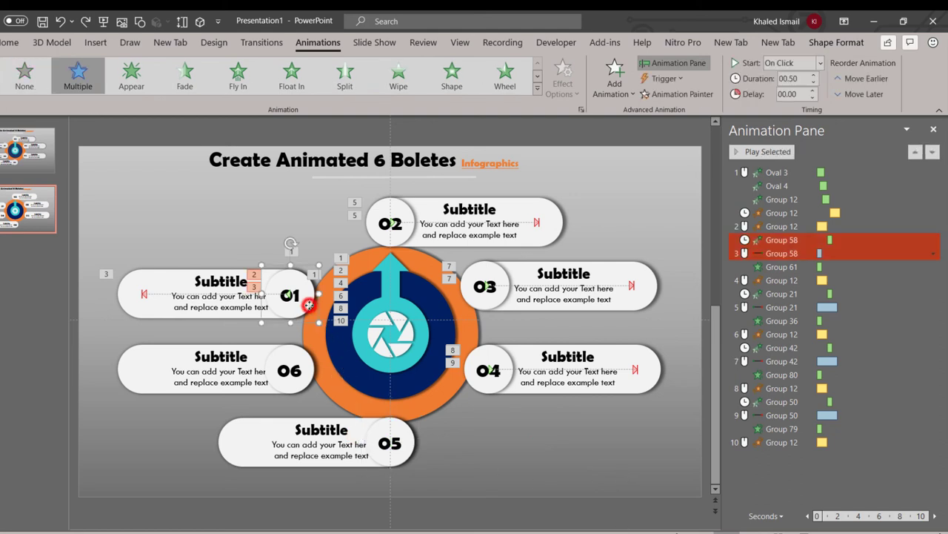
{"action": "left_click", "coordinate": [697, 95]}
{"action": "left_click", "coordinate": [400, 448]}
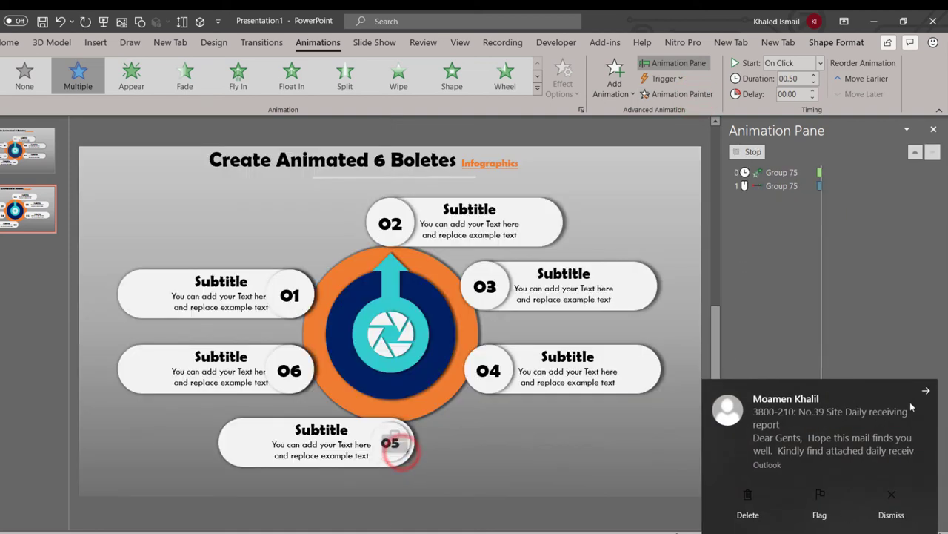
{"action": "left_click", "coordinate": [926, 390]}
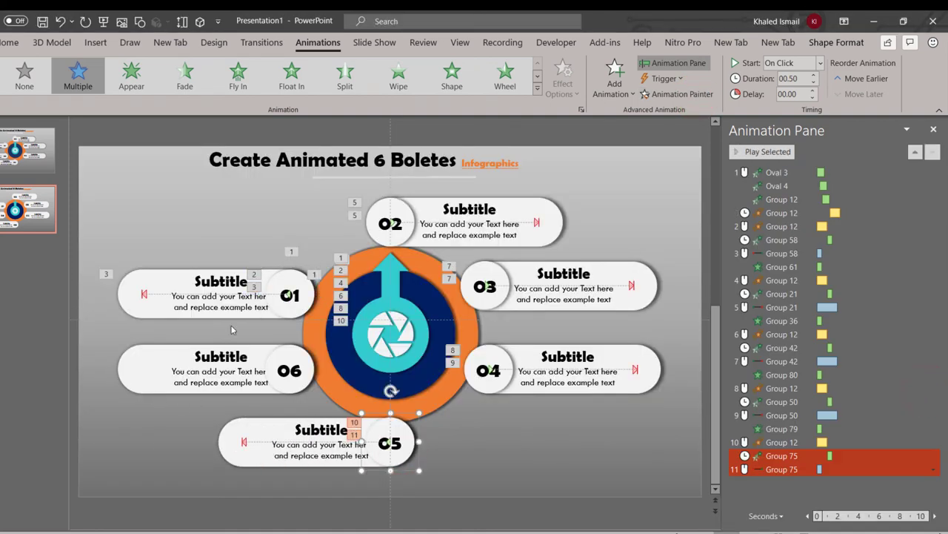
Paint the 01 pill's wipe animation onto the 05 pill.
{"action": "left_click", "coordinate": [132, 310]}
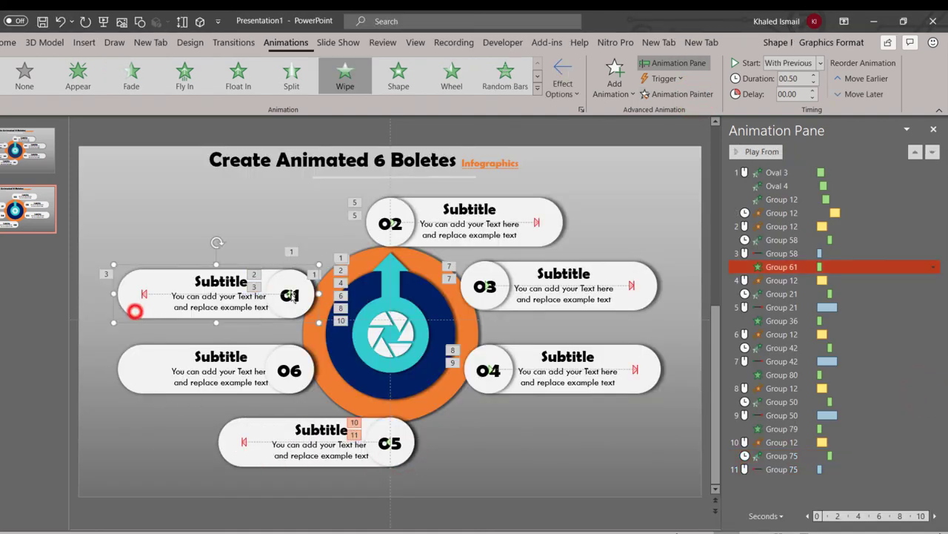
{"action": "left_click", "coordinate": [682, 93]}
{"action": "left_click", "coordinate": [254, 455]}
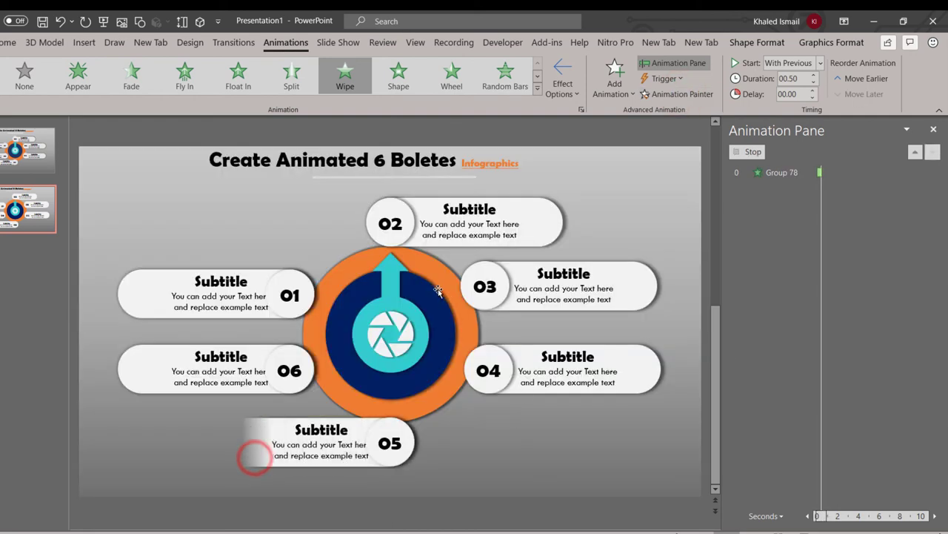
Select the centre arrow group and bring up the Add Animation effects gallery.
{"action": "left_click", "coordinate": [409, 365]}
{"action": "left_click", "coordinate": [692, 96]}
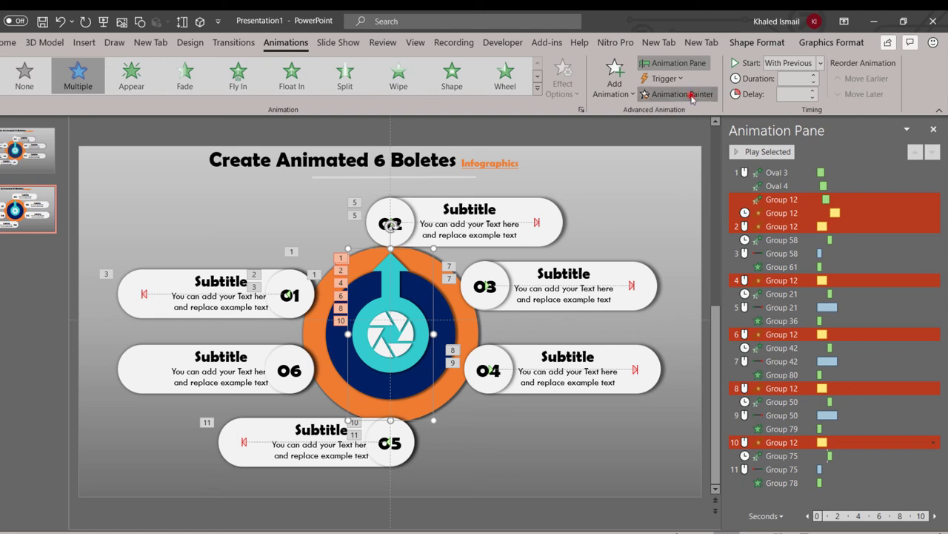
{"action": "left_click", "coordinate": [741, 172], "text": "ctrl"}
{"action": "left_click", "coordinate": [692, 97]}
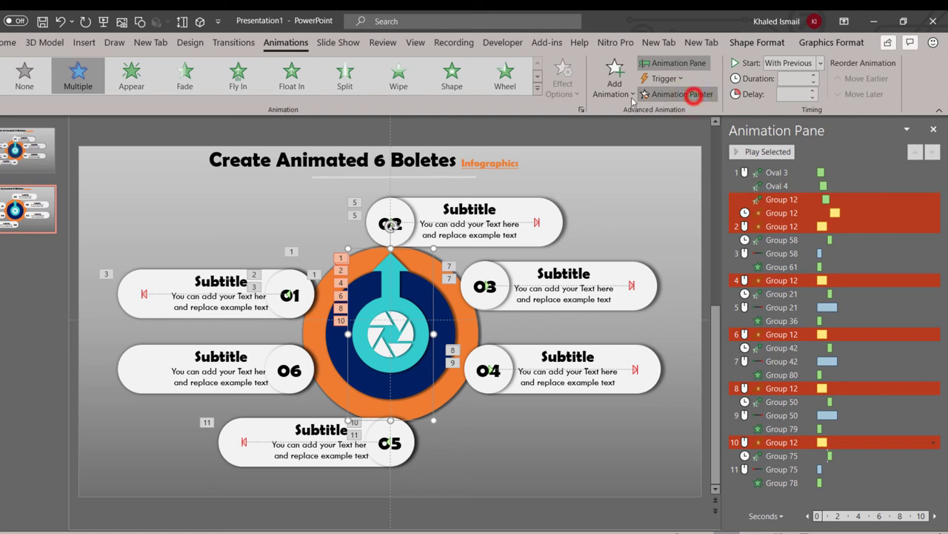
{"action": "left_click", "coordinate": [615, 89]}
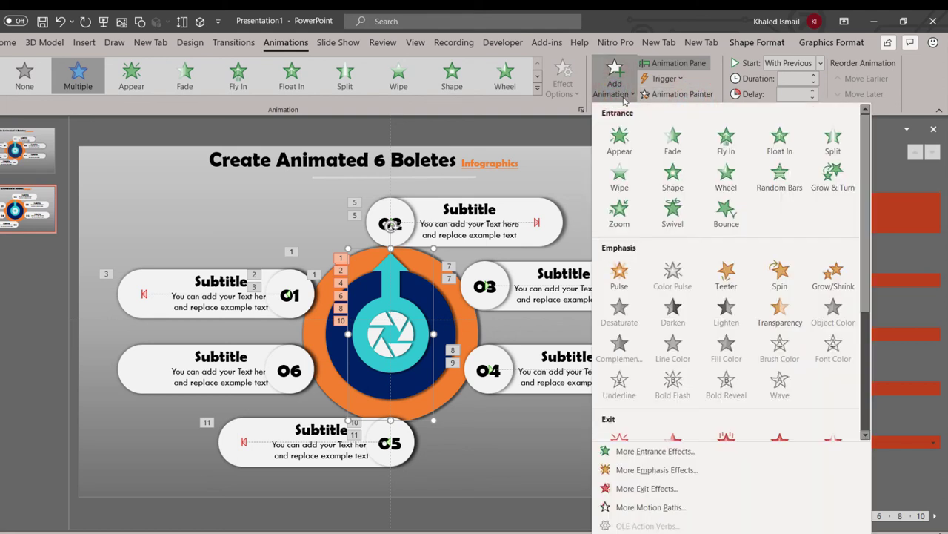
Add a fourth Spin to the centre arrow: 1-second duration, custom 60° clockwise, 0.5 sec bounce end.
{"action": "left_click", "coordinate": [796, 279]}
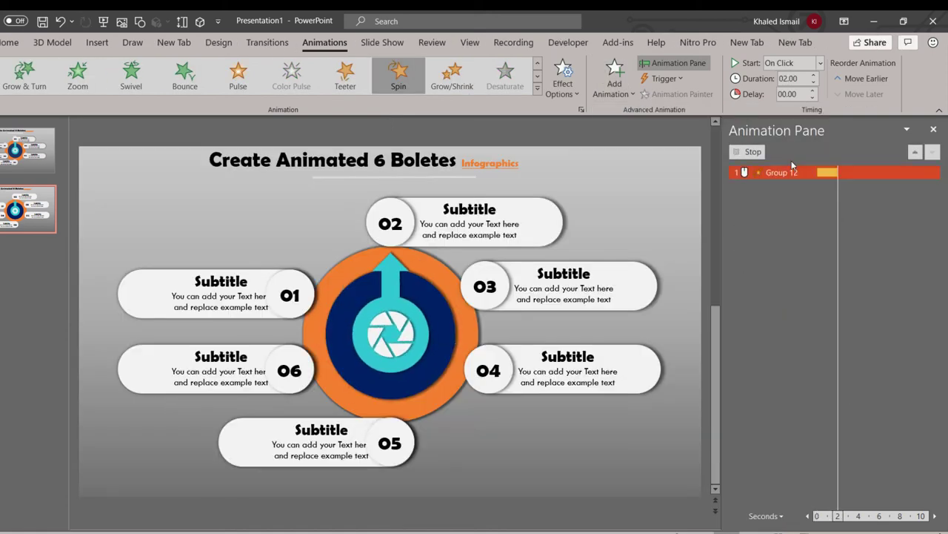
{"action": "left_click", "coordinate": [792, 78]}
{"action": "type", "text": "1"}
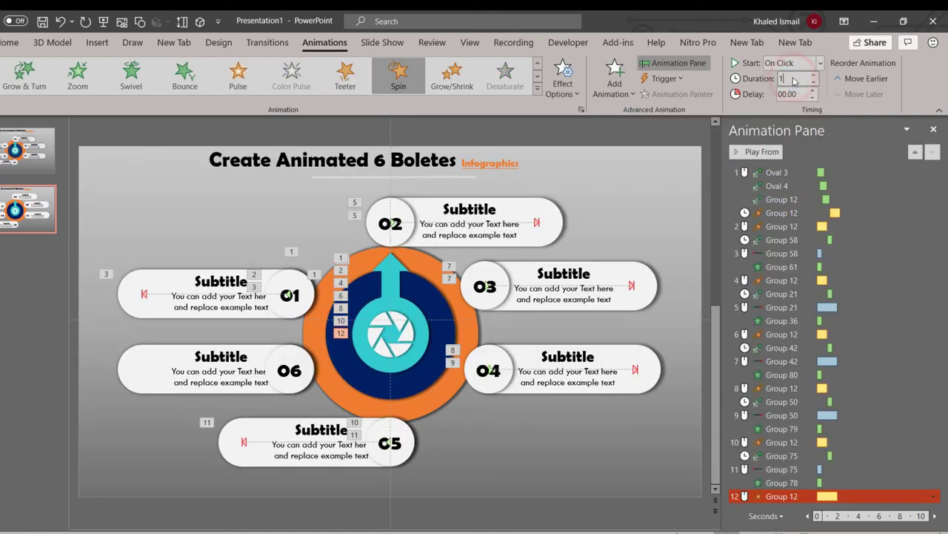
{"action": "left_click", "coordinate": [932, 495]}
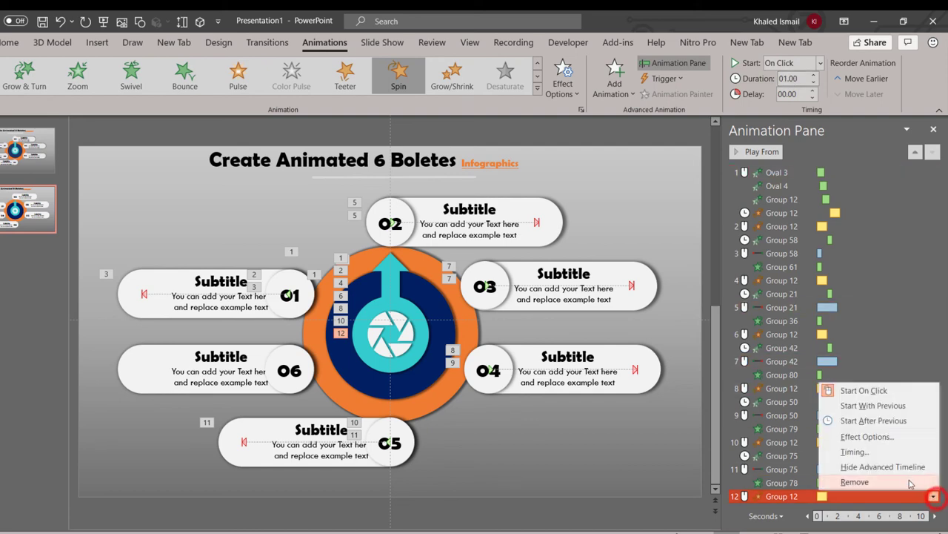
{"action": "left_click", "coordinate": [867, 437]}
{"action": "left_click_drag", "start_coordinate": [422, 266], "coordinate": [438, 271]}
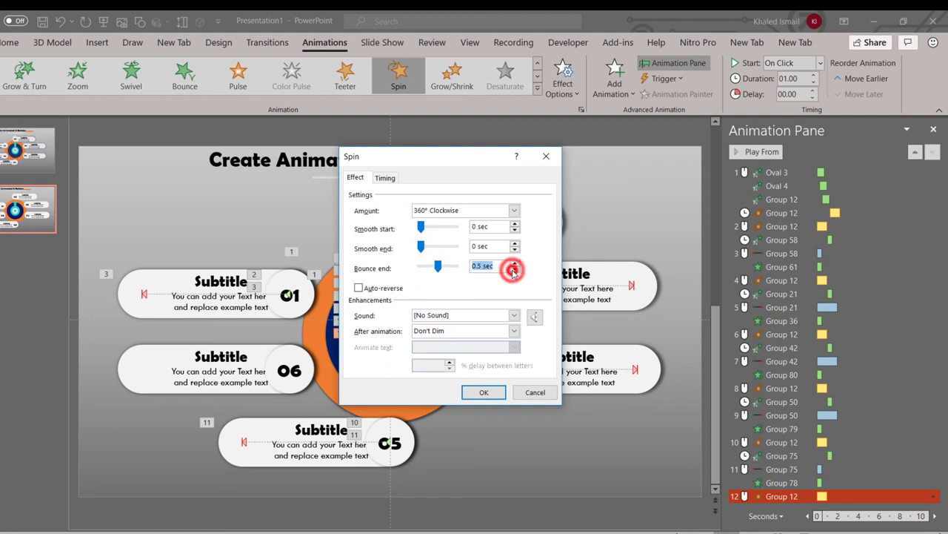
{"action": "left_click", "coordinate": [471, 214]}
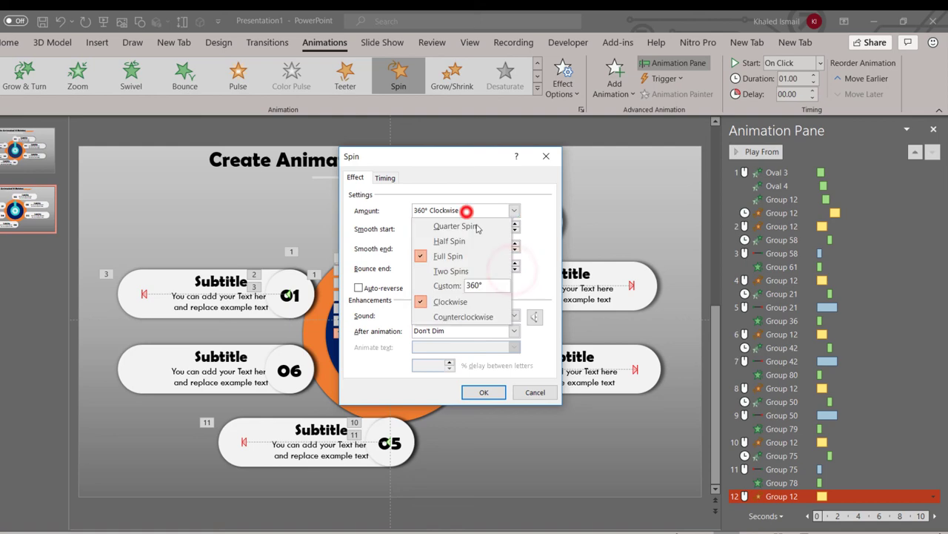
{"action": "double_click", "coordinate": [481, 286]}
{"action": "type", "text": "60"}
{"action": "key", "text": "Return"}
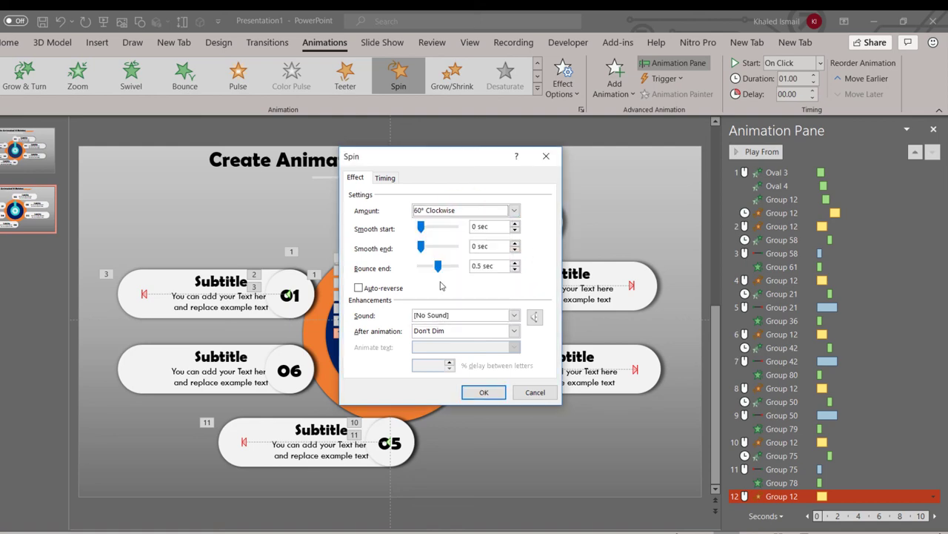
{"action": "left_click", "coordinate": [502, 398]}
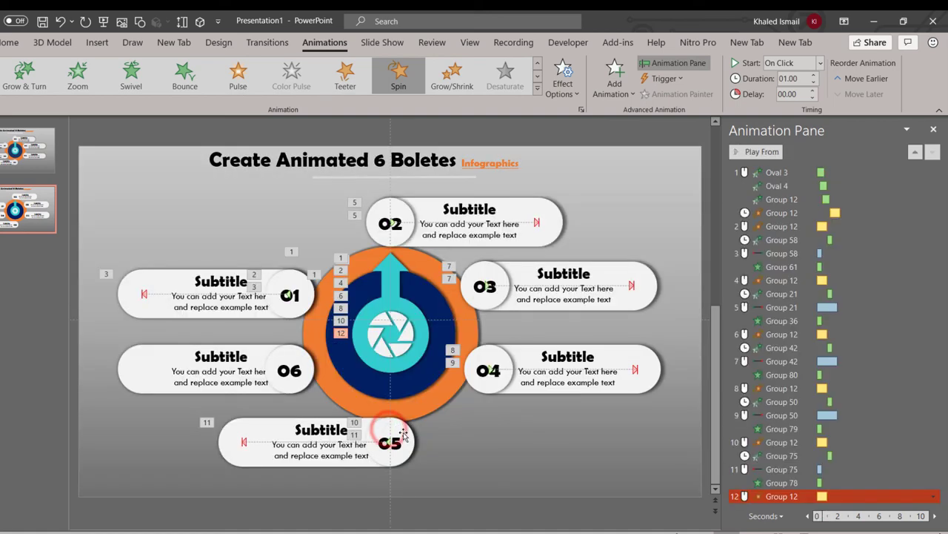
{"action": "left_click", "coordinate": [390, 436]}
Copy the 05 circle's and 05 box's animations onto the 06 circle and 06 box.
{"action": "left_click", "coordinate": [683, 94]}
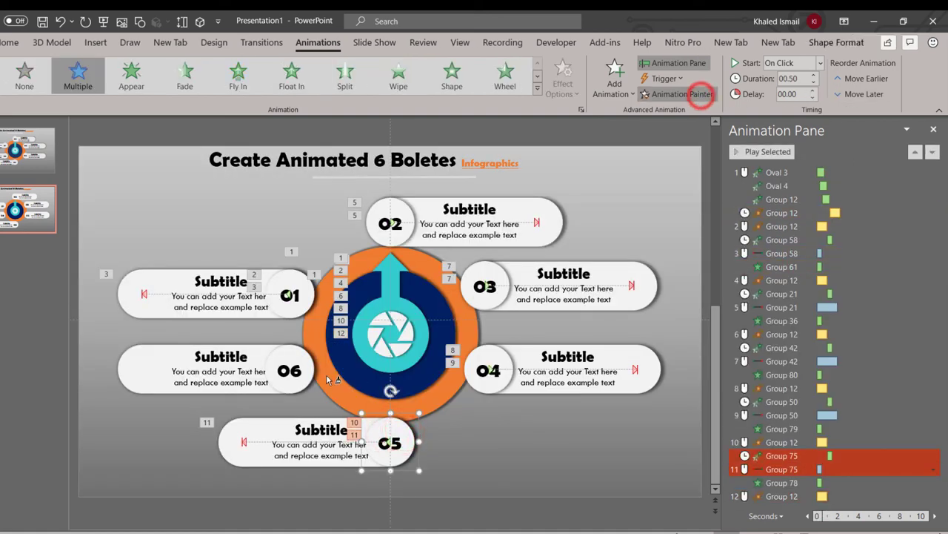
{"action": "left_click", "coordinate": [297, 371]}
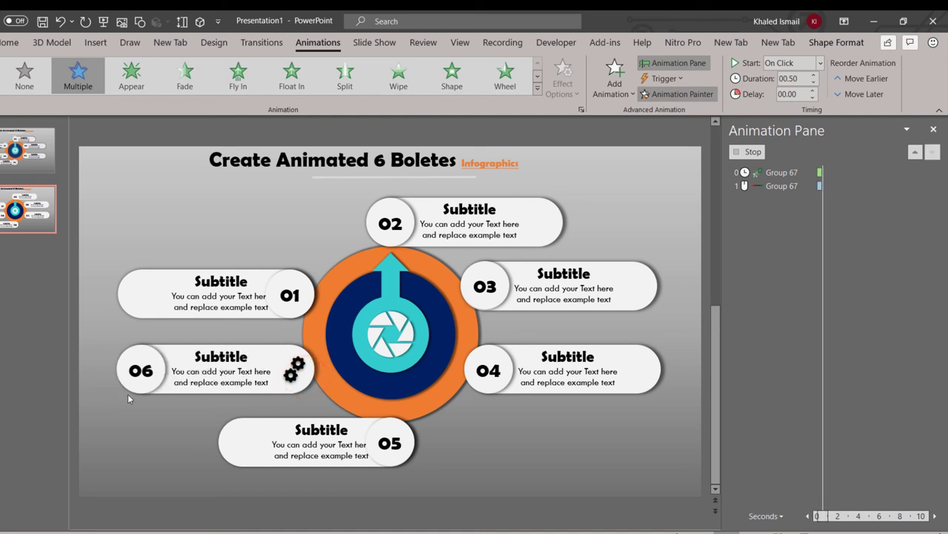
{"action": "left_click", "coordinate": [243, 446]}
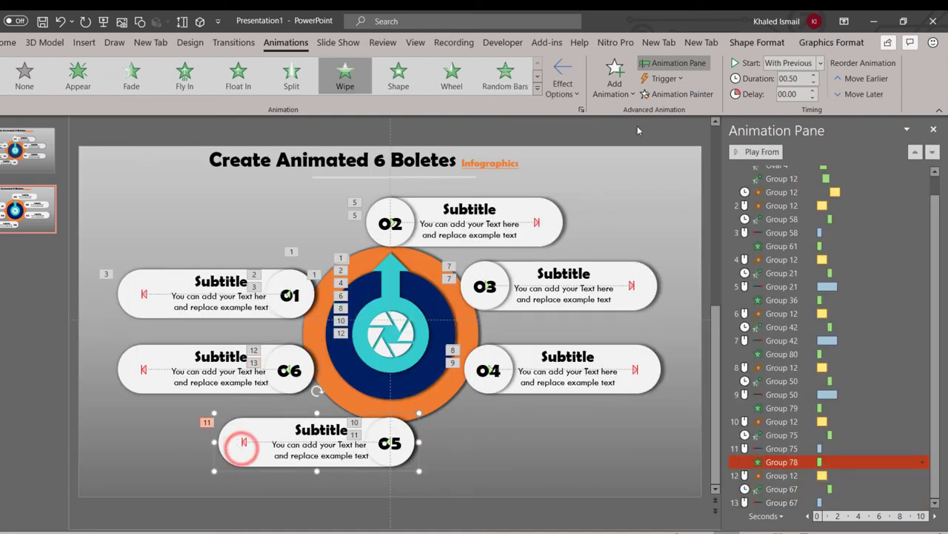
{"action": "left_click", "coordinate": [159, 385]}
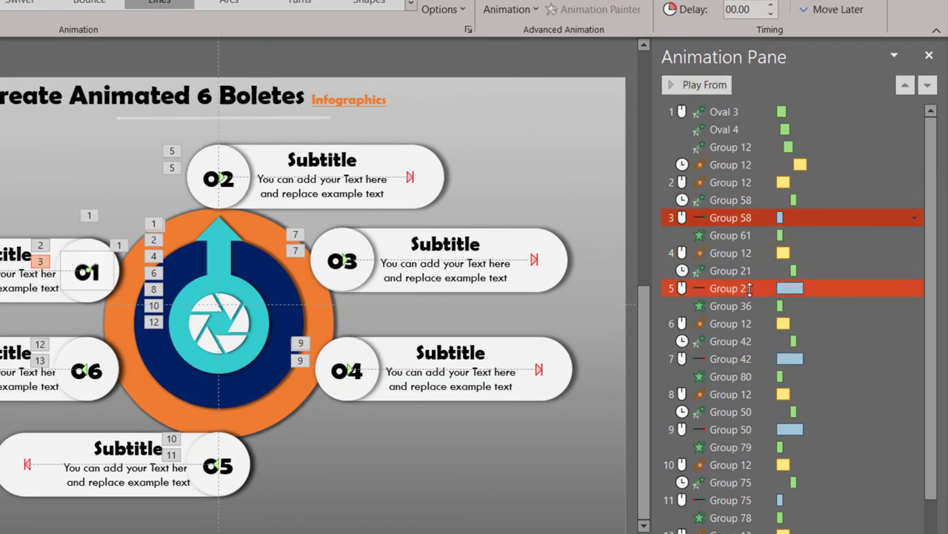
Select all six motion-path animations and set their duration to 00.50.
{"action": "left_click", "coordinate": [744, 360], "text": "ctrl"}
{"action": "left_click", "coordinate": [801, 447], "text": "ctrl"}
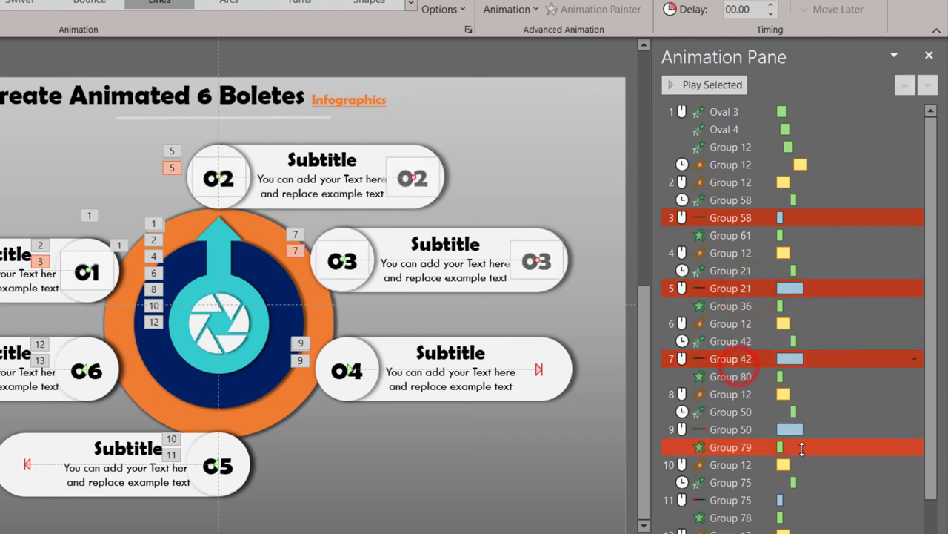
{"action": "left_click", "coordinate": [734, 501], "text": "ctrl"}
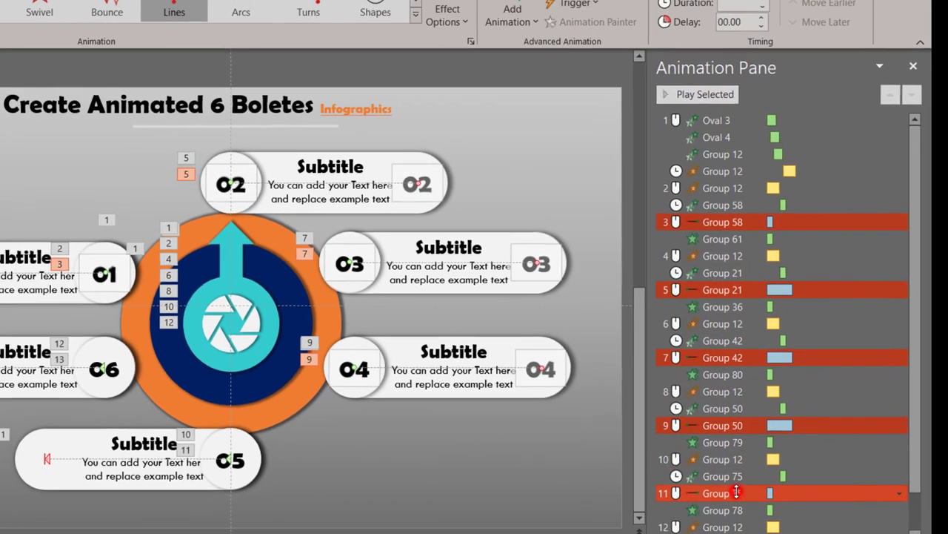
{"action": "left_click", "coordinate": [756, 483], "text": "ctrl"}
{"action": "scroll", "coordinate": [783, 459], "scroll_direction": "down", "scroll_amount": 1}
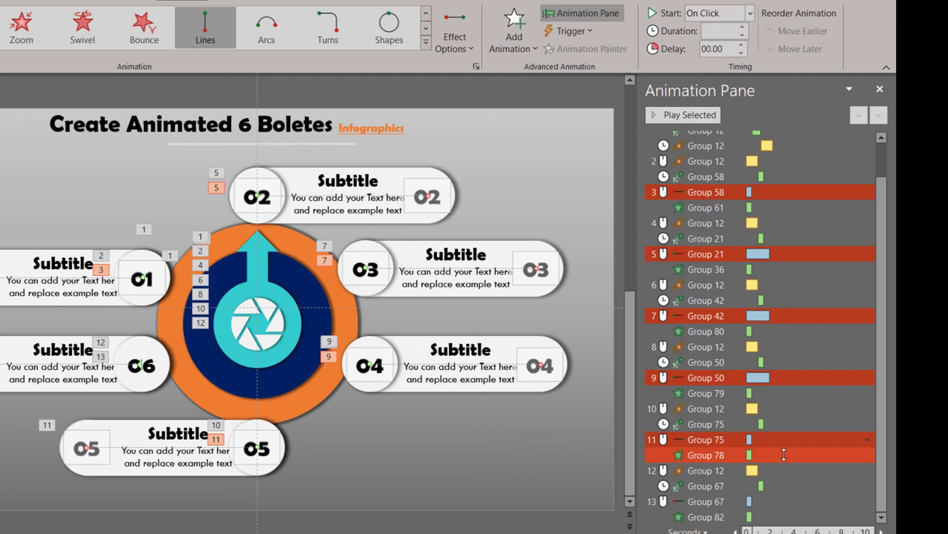
{"action": "left_click", "coordinate": [716, 501], "text": "ctrl"}
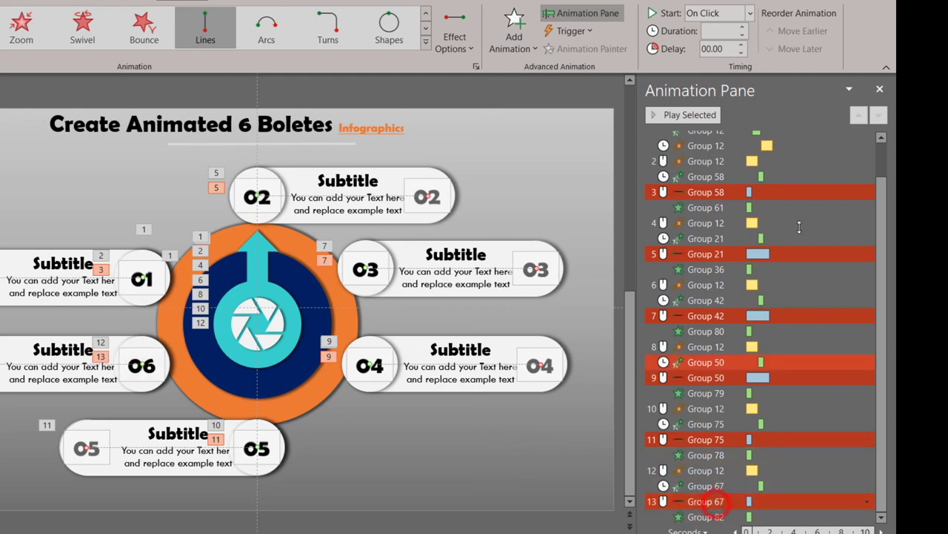
{"action": "left_click", "coordinate": [743, 28]}
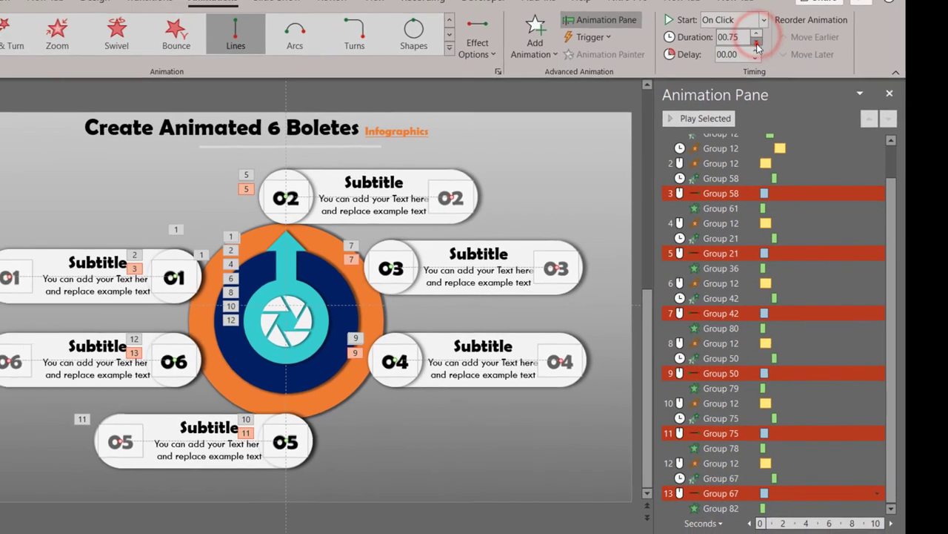
{"action": "left_click", "coordinate": [757, 44]}
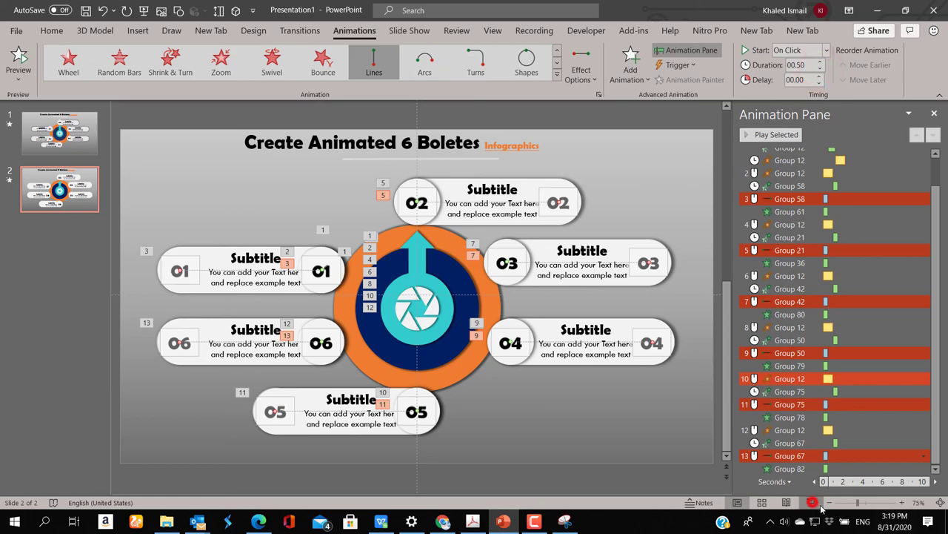
{"action": "left_click", "coordinate": [813, 502]}
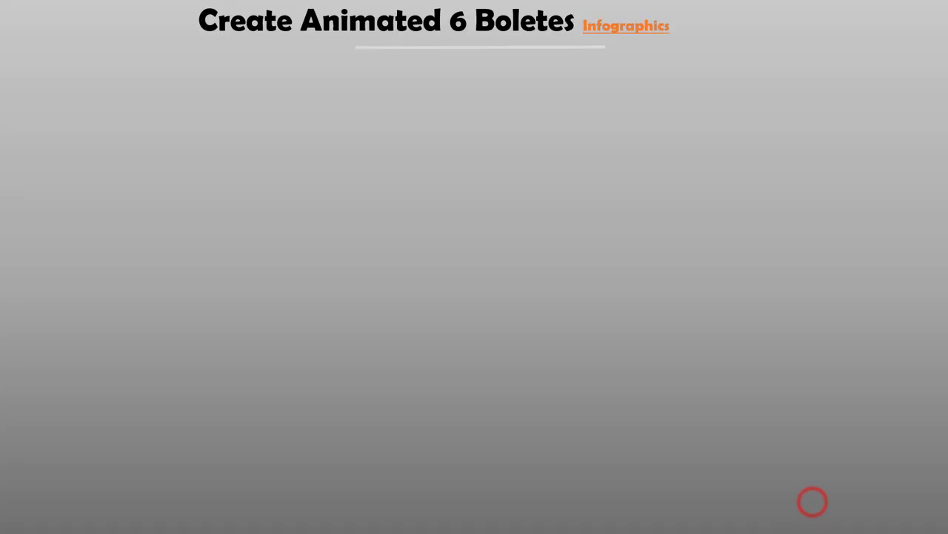
Advance through the slide show as the arrow spins to reveal bullets 01 through 06.
{"action": "left_click", "coordinate": [639, 368]}
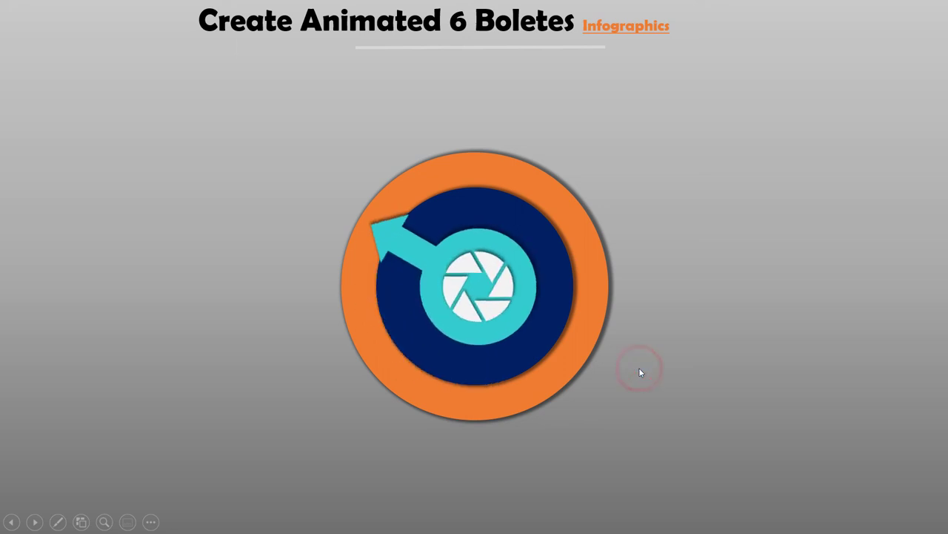
{"action": "left_click", "coordinate": [638, 367]}
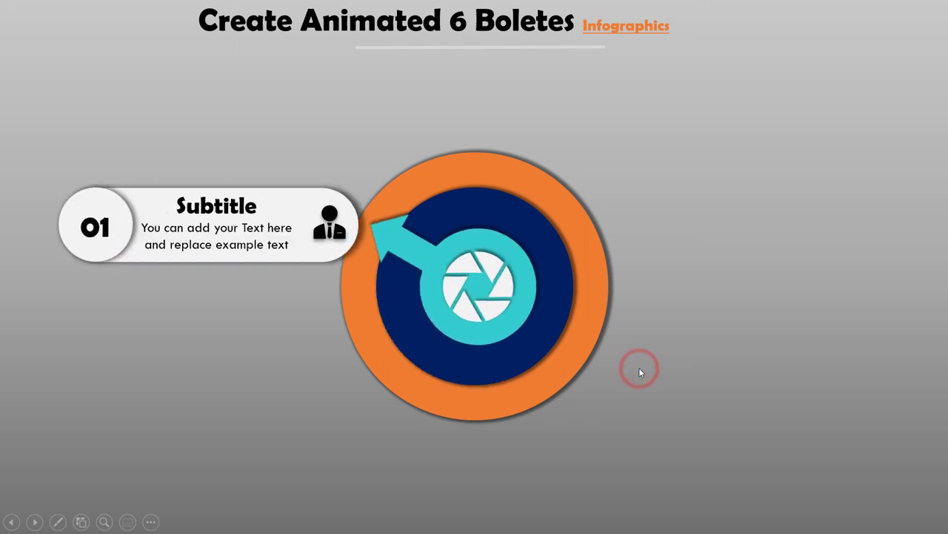
{"action": "left_click", "coordinate": [639, 368]}
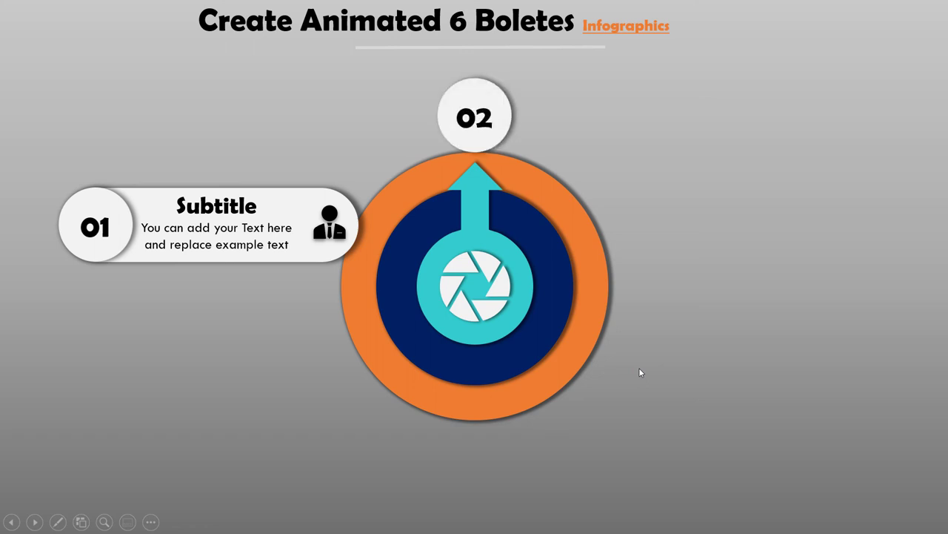
{"action": "left_click", "coordinate": [638, 367]}
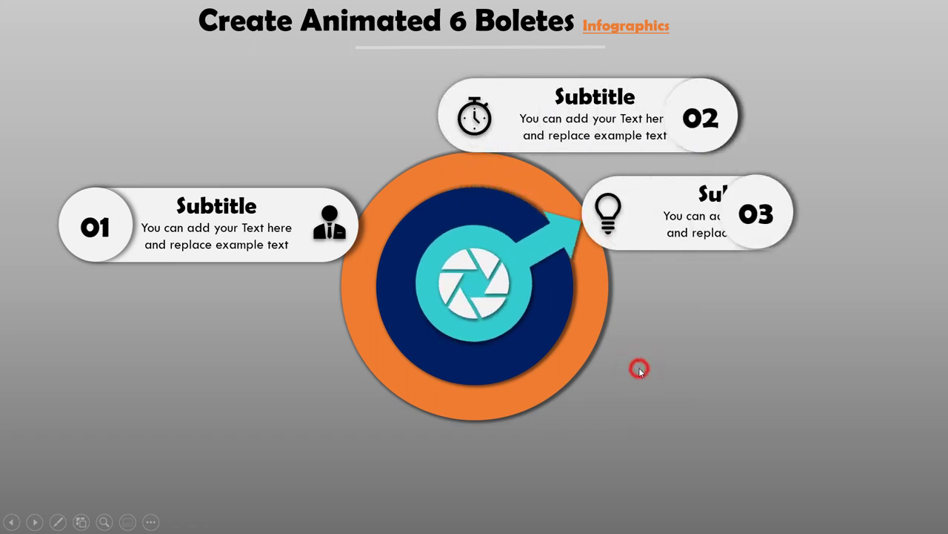
{"action": "left_click", "coordinate": [638, 368]}
{"action": "left_click", "coordinate": [639, 367]}
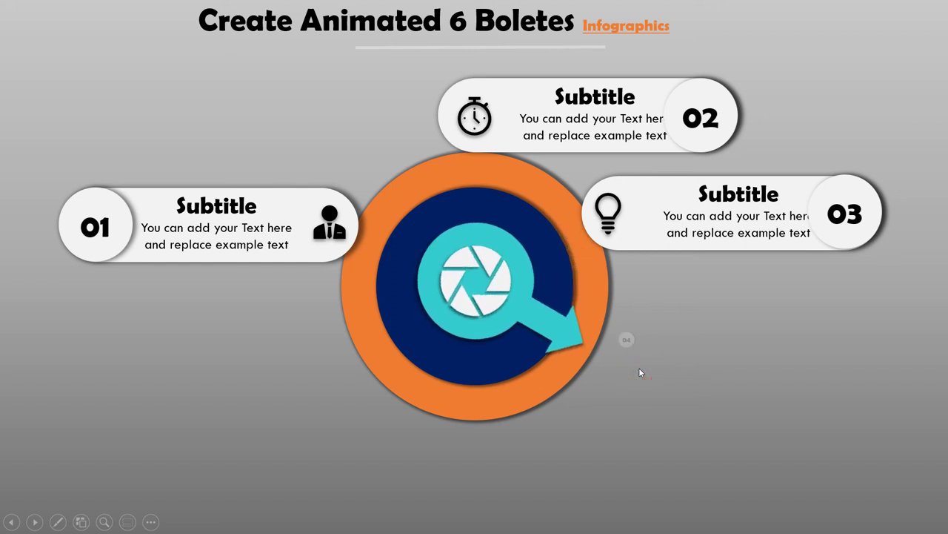
{"action": "left_click", "coordinate": [638, 367]}
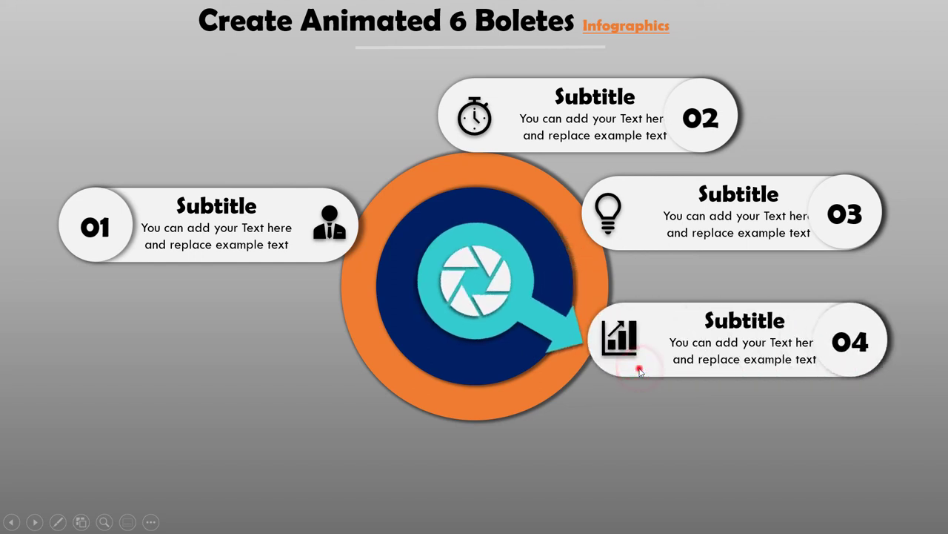
{"action": "left_click", "coordinate": [638, 368]}
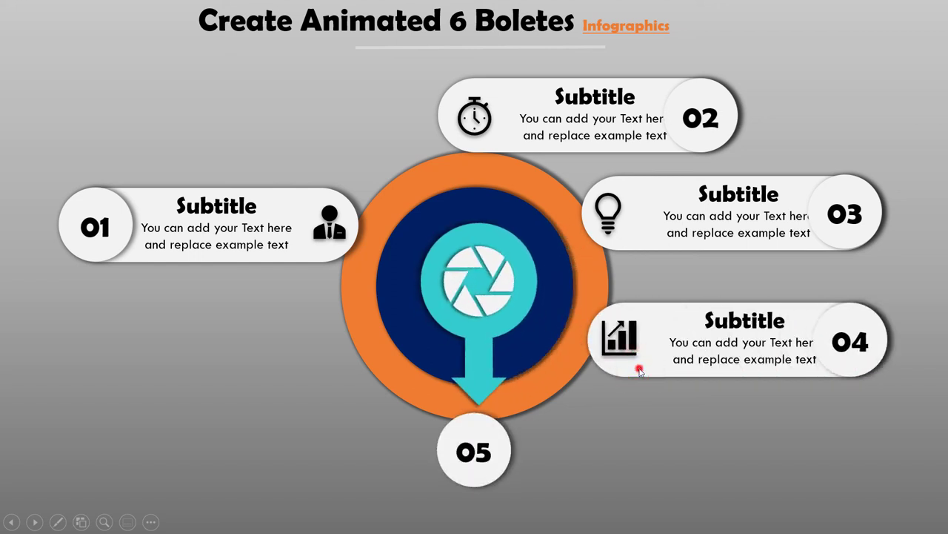
{"action": "left_click", "coordinate": [639, 370]}
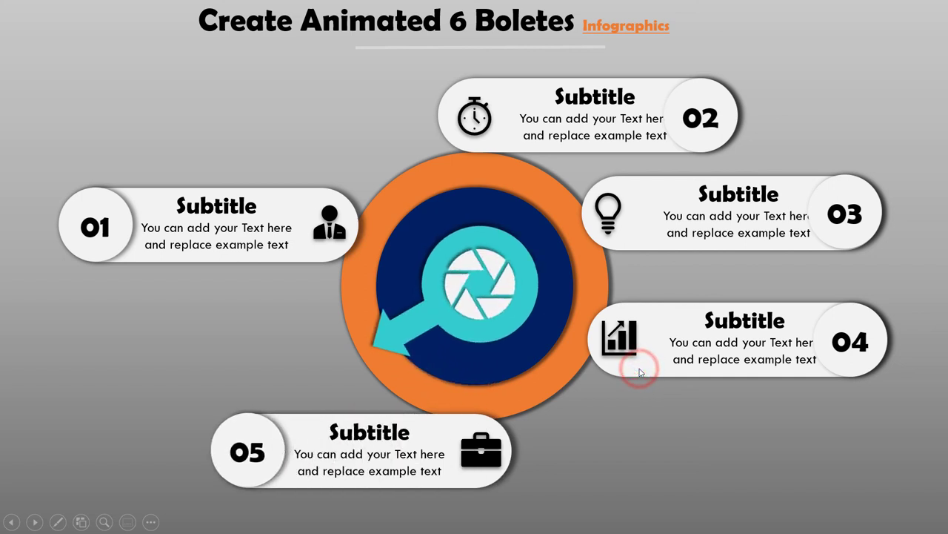
{"action": "left_click", "coordinate": [639, 371]}
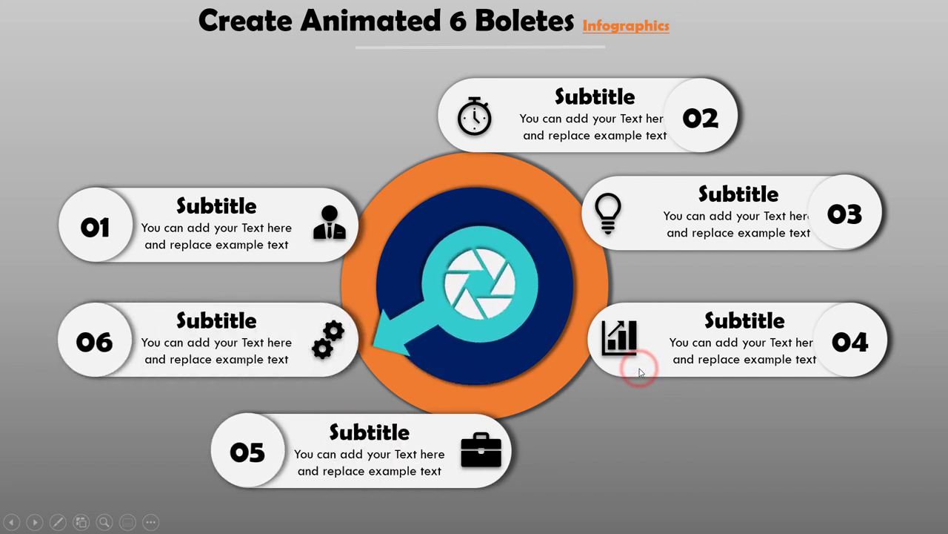